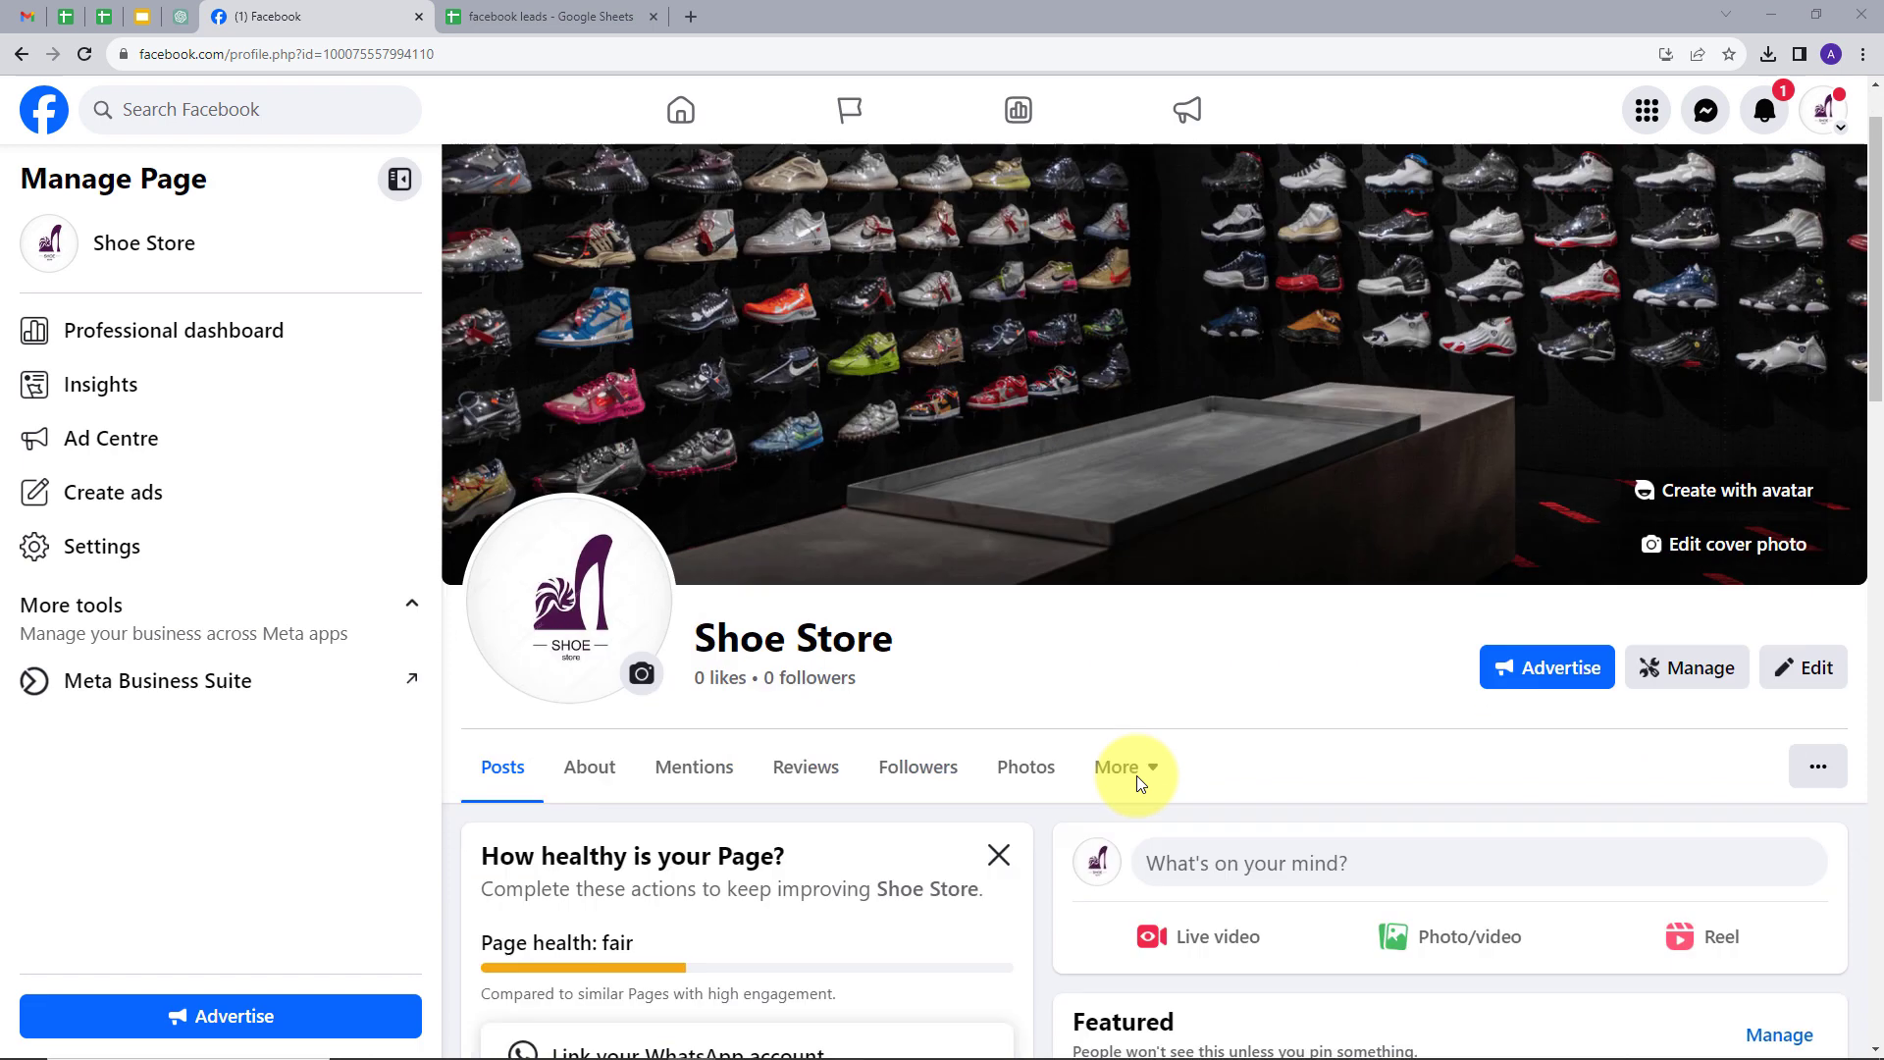
# - Review the Shoe Store Facebook page, then switch to the 'facebook leads' Google Sheet
pyautogui.scroll(1, 1136, 775)
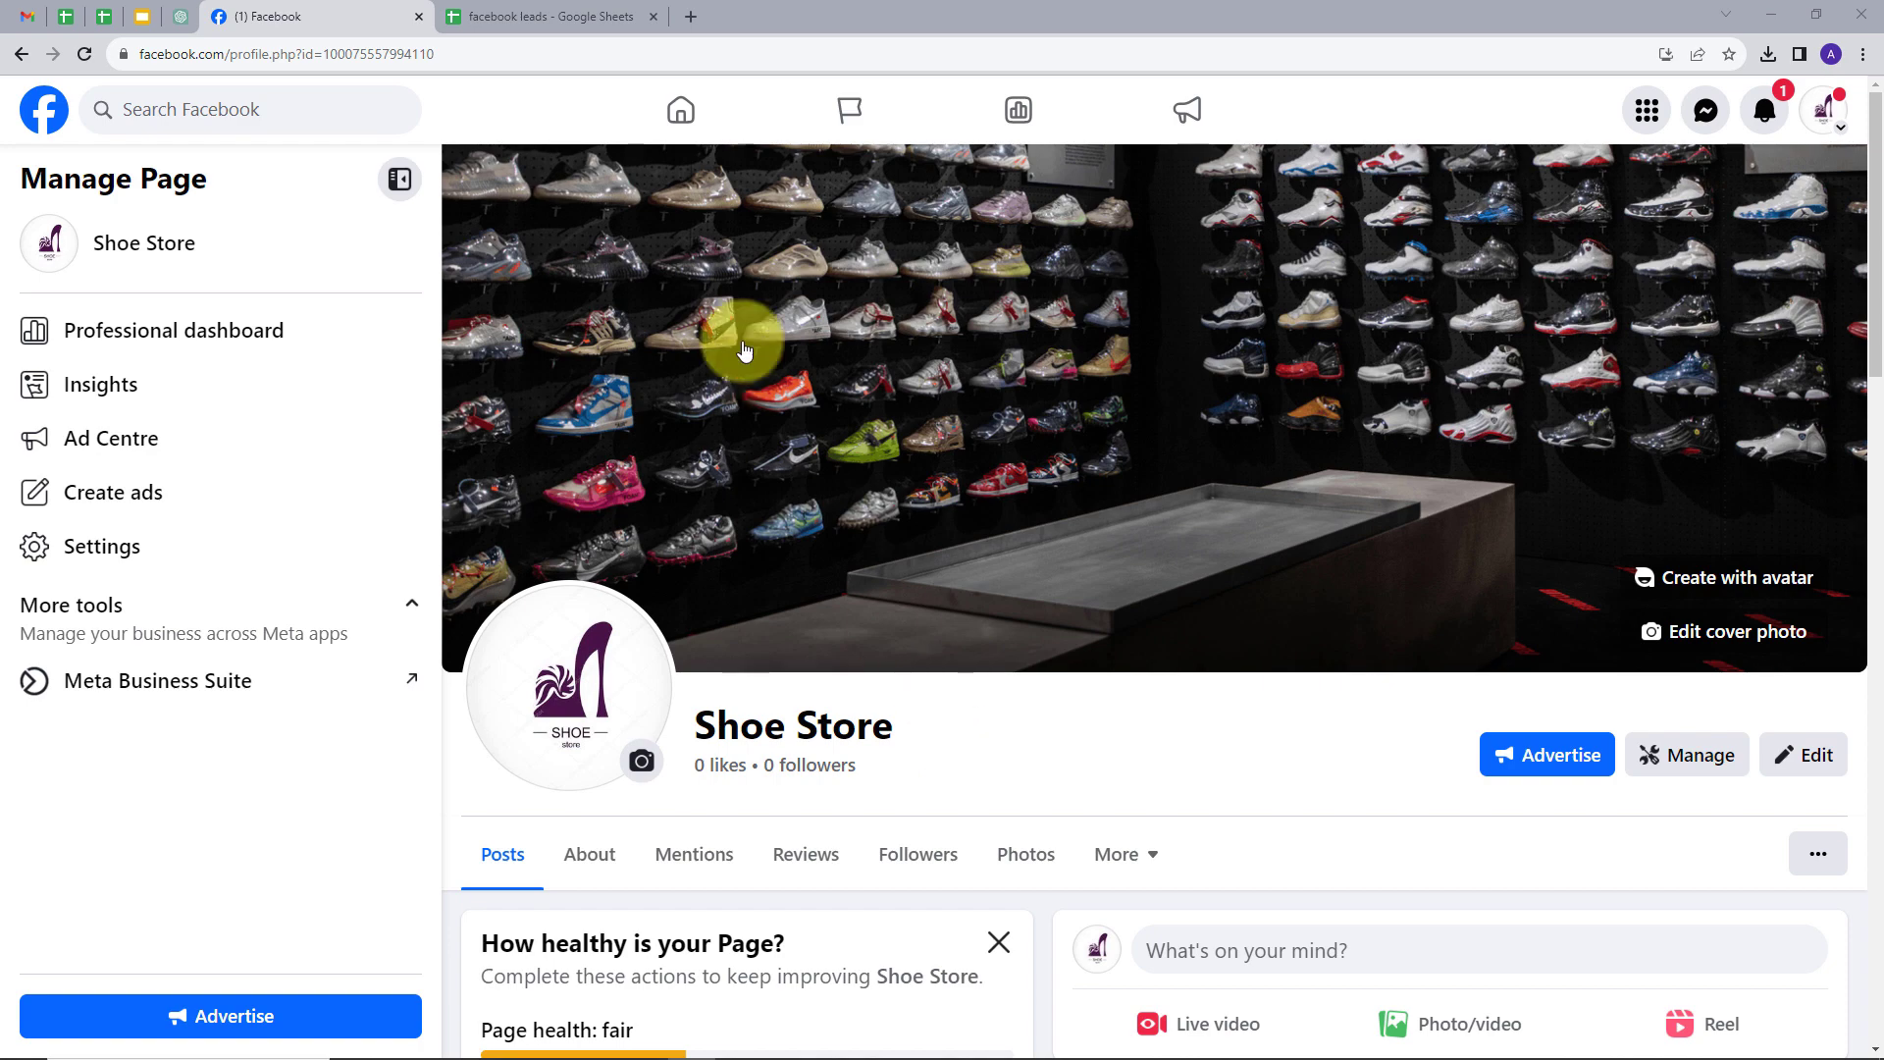
pyautogui.click(604, 26)
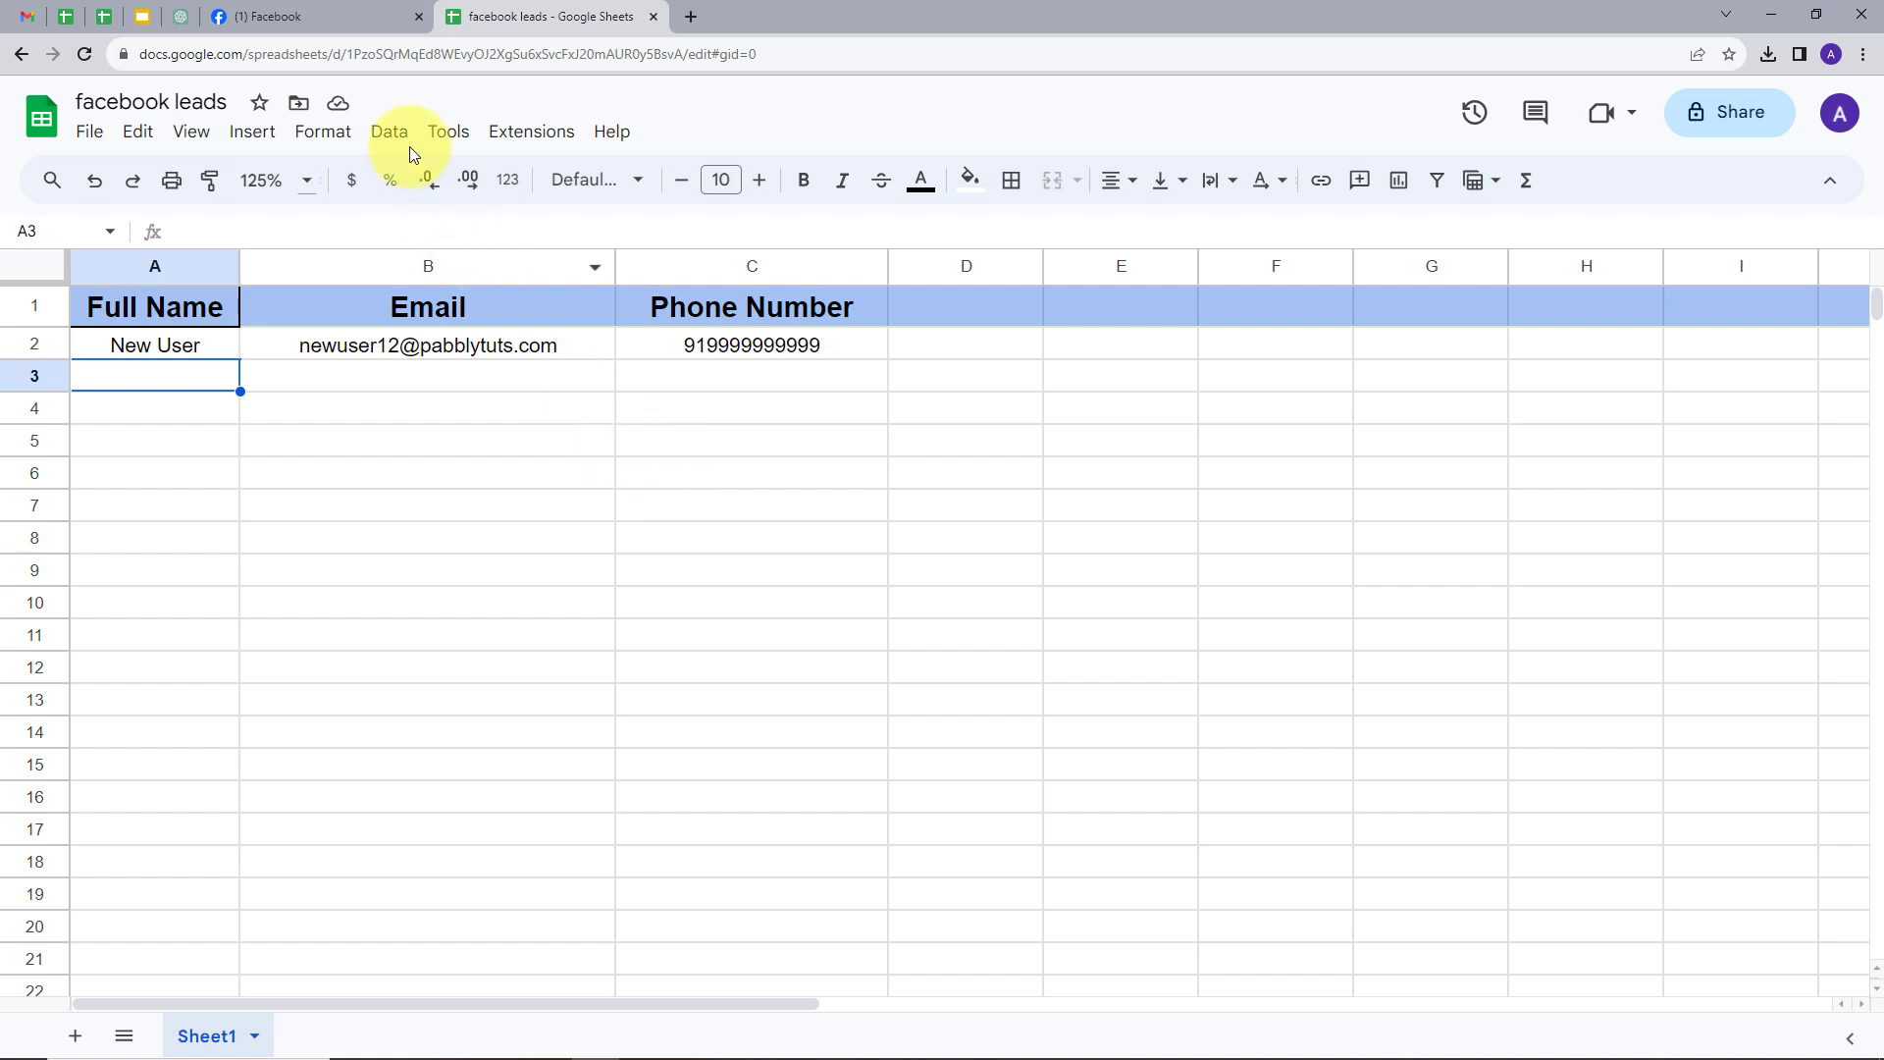
pyautogui.click(342, 20)
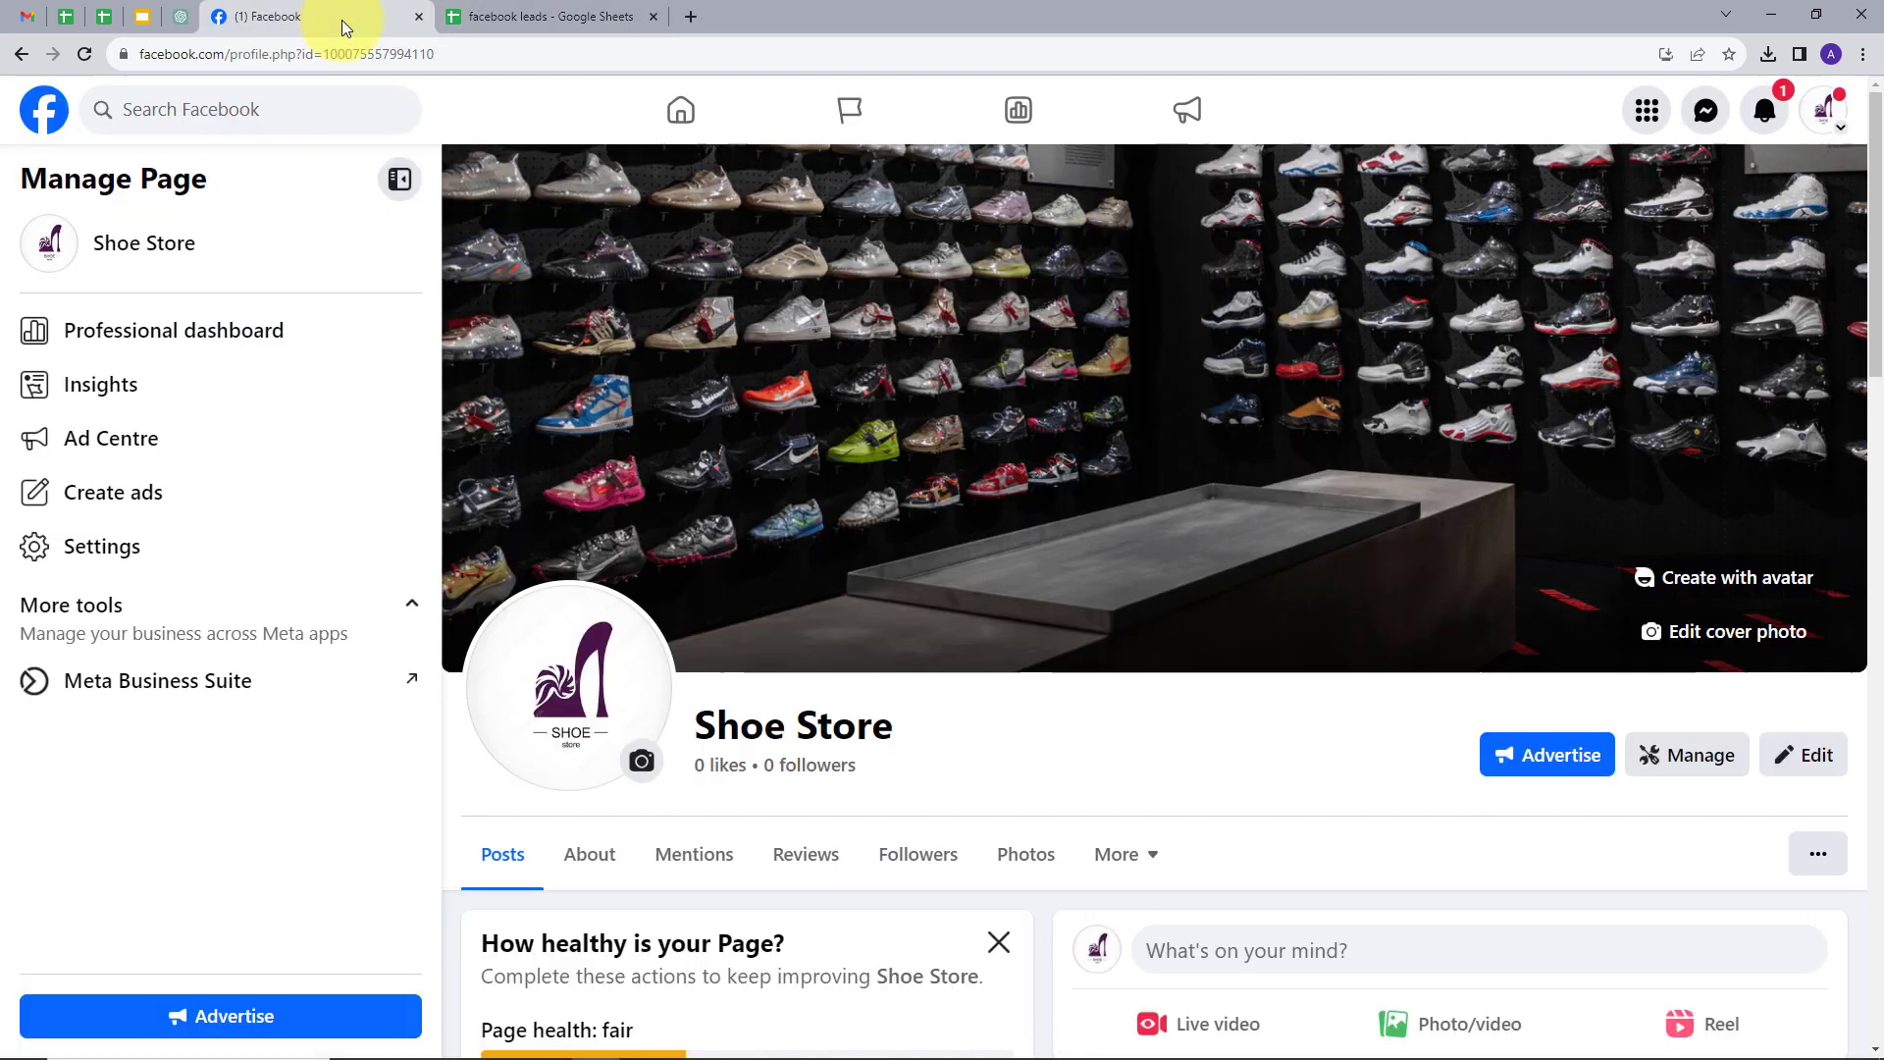
pyautogui.click(527, 21)
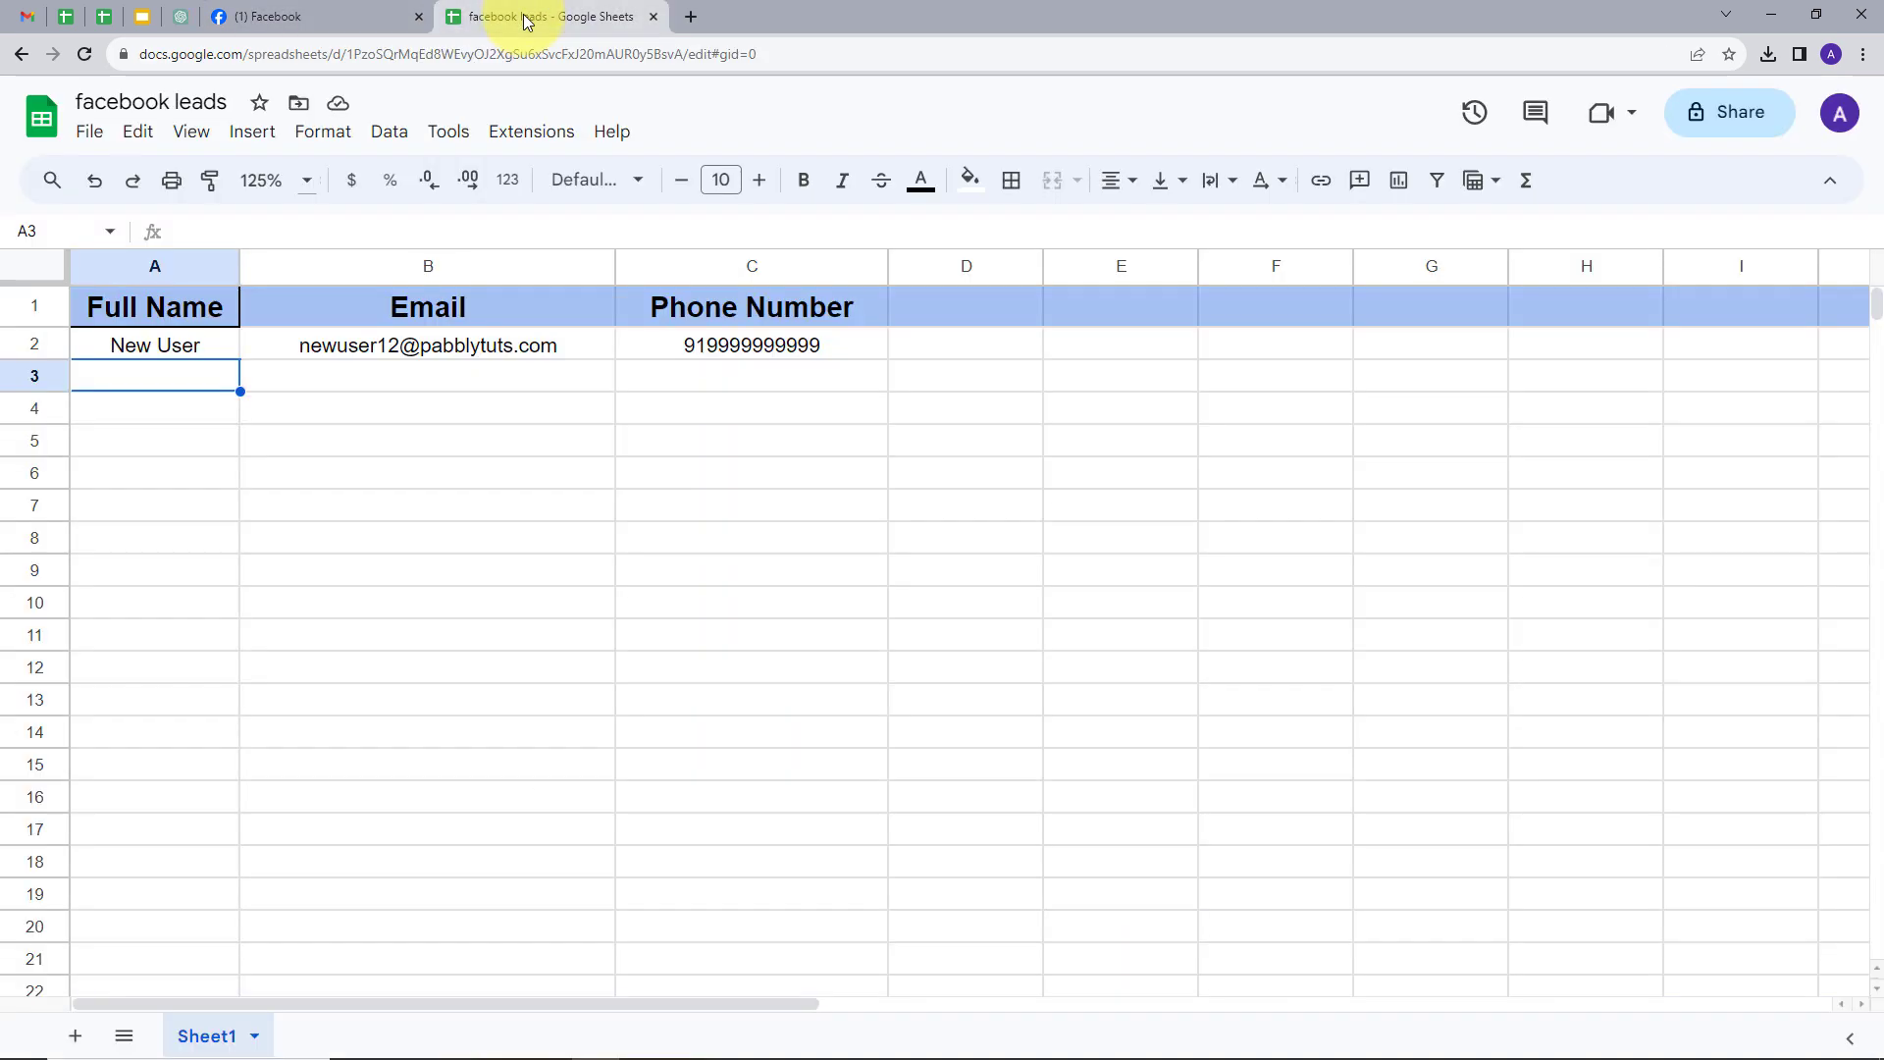
# - Go to pabbly.com in a new tab, sign in, and launch Pabbly Connect
pyautogui.click(691, 21)
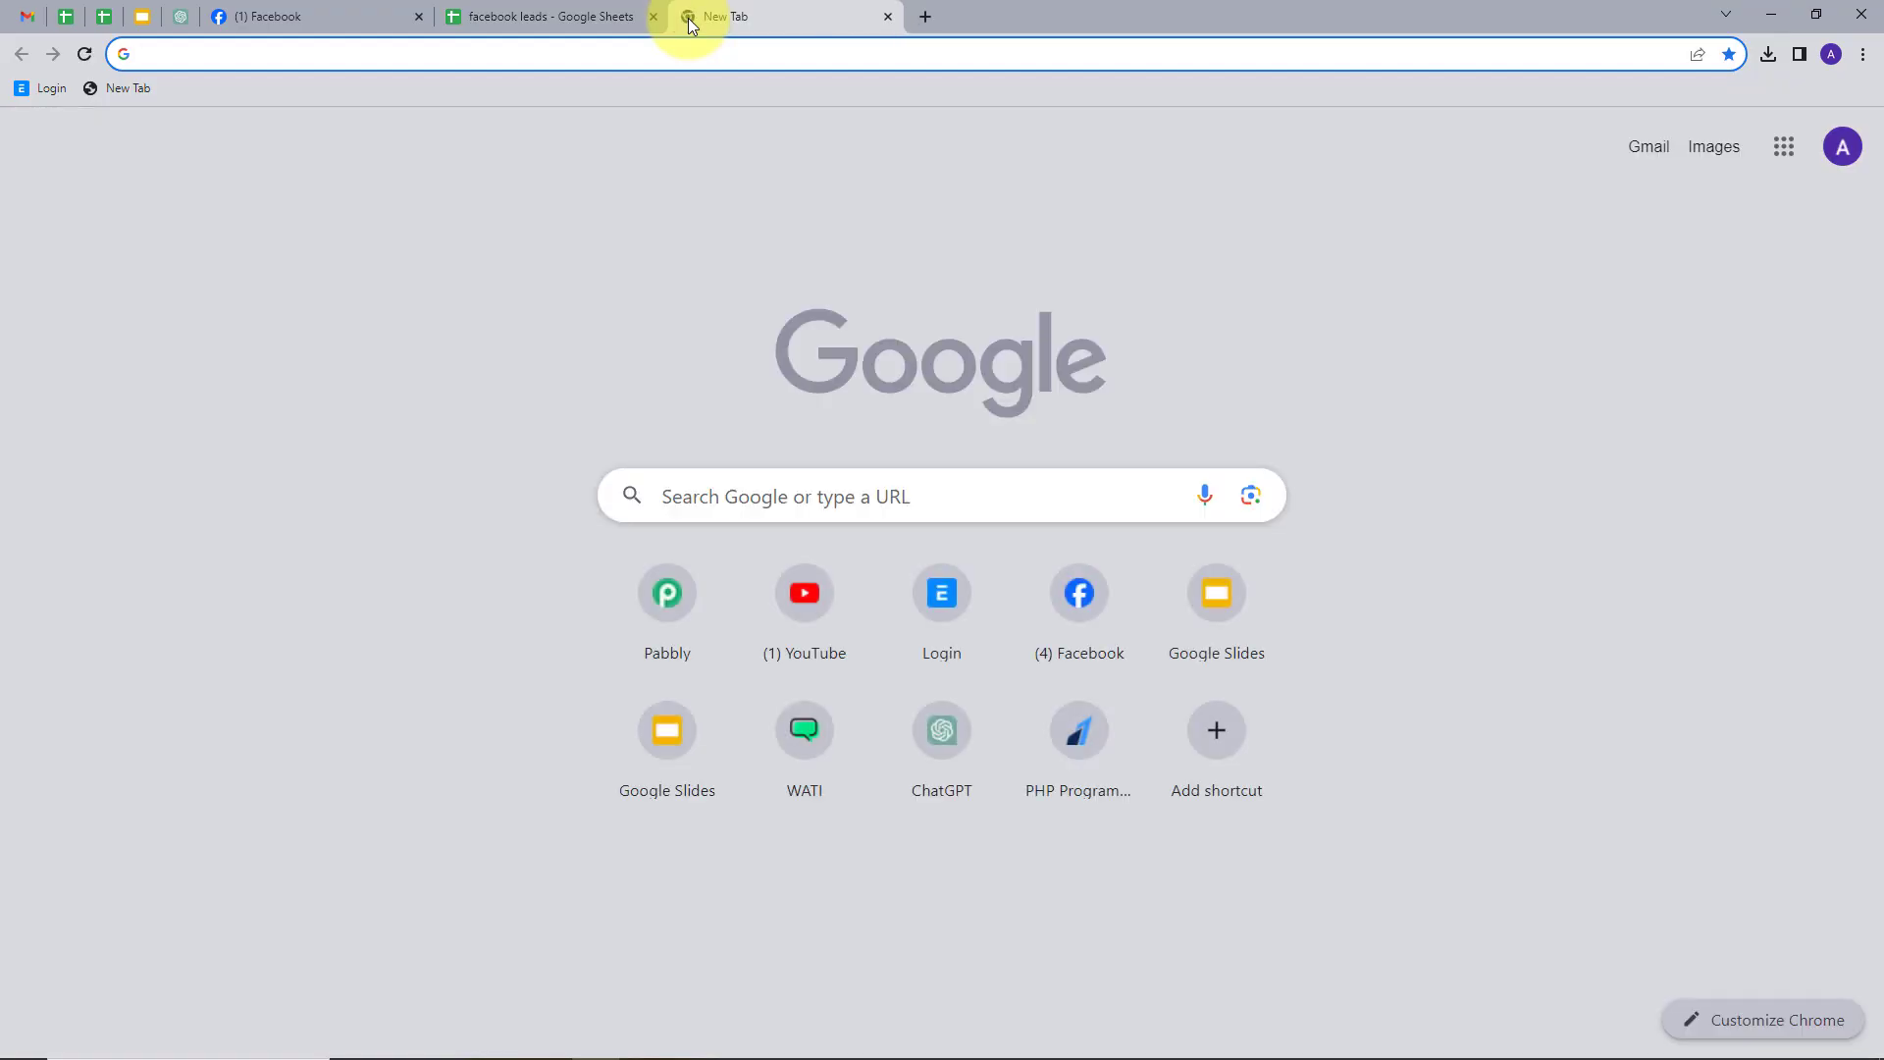
pyautogui.write('pabbly.co')
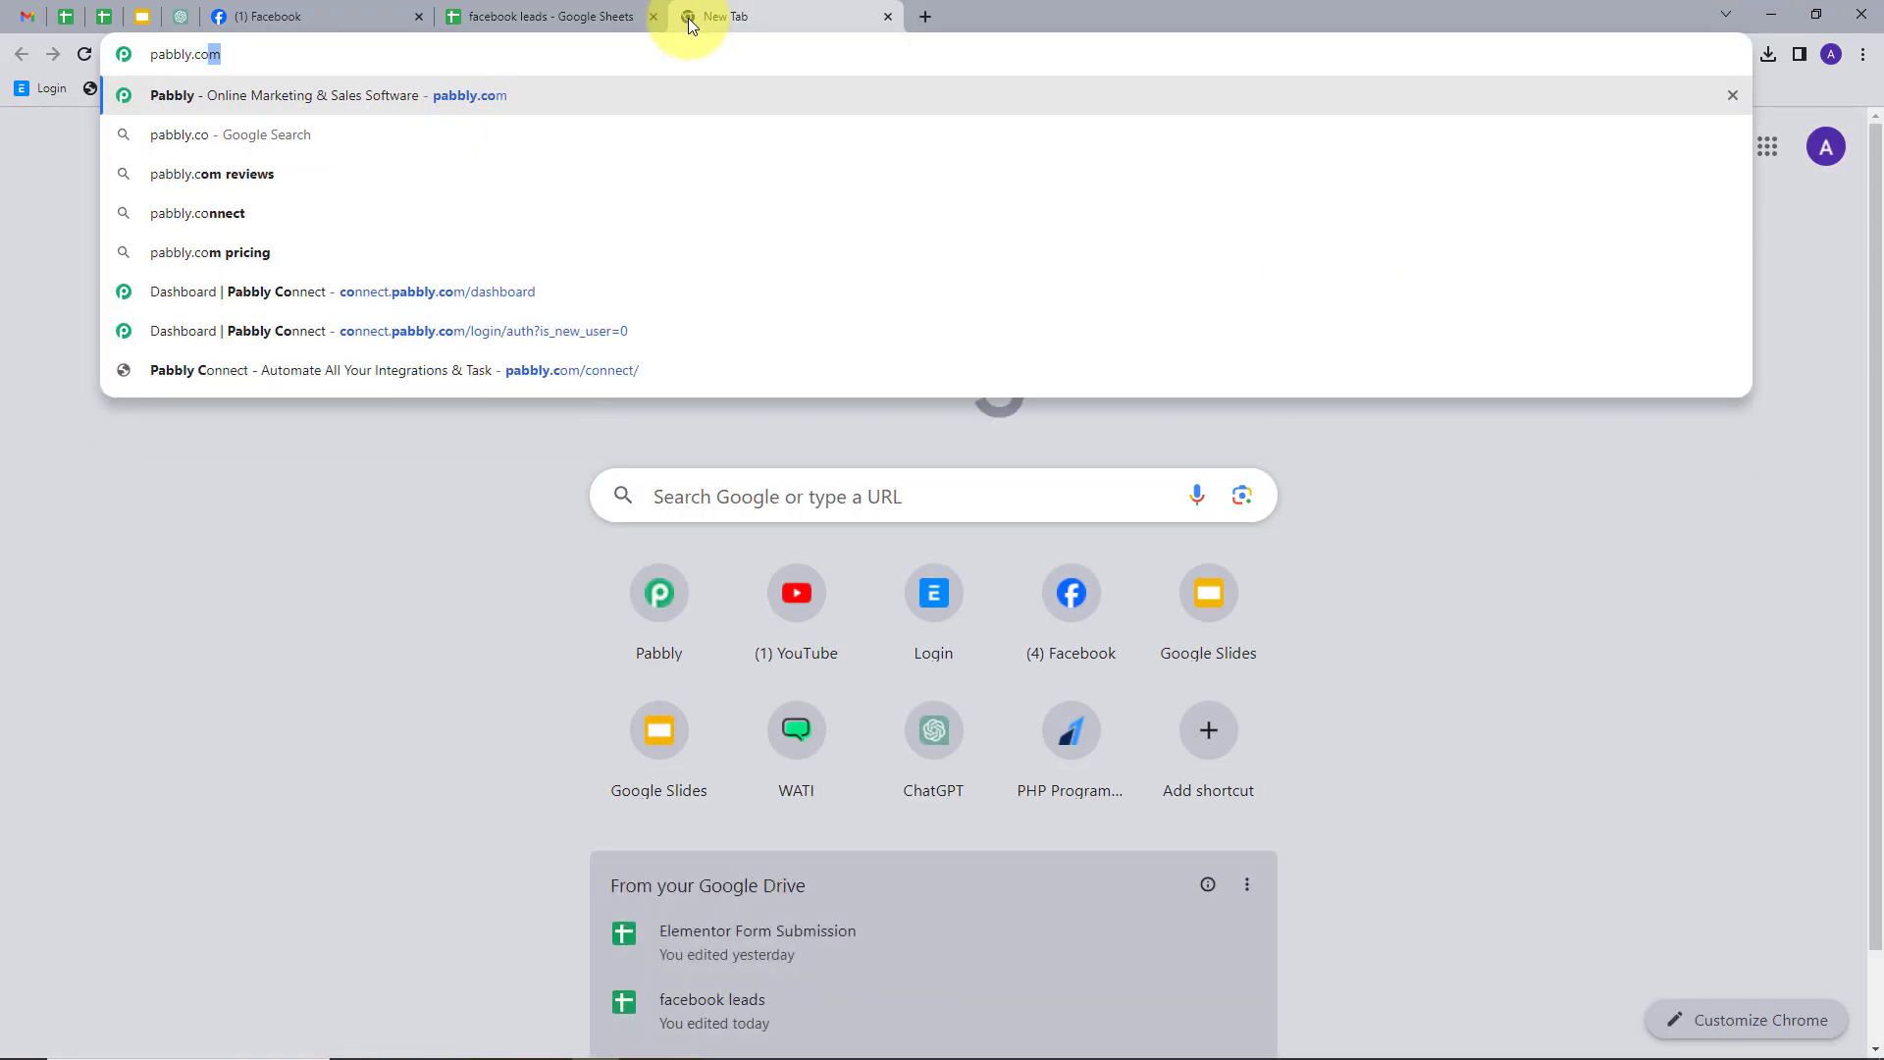
pyautogui.press('Return')
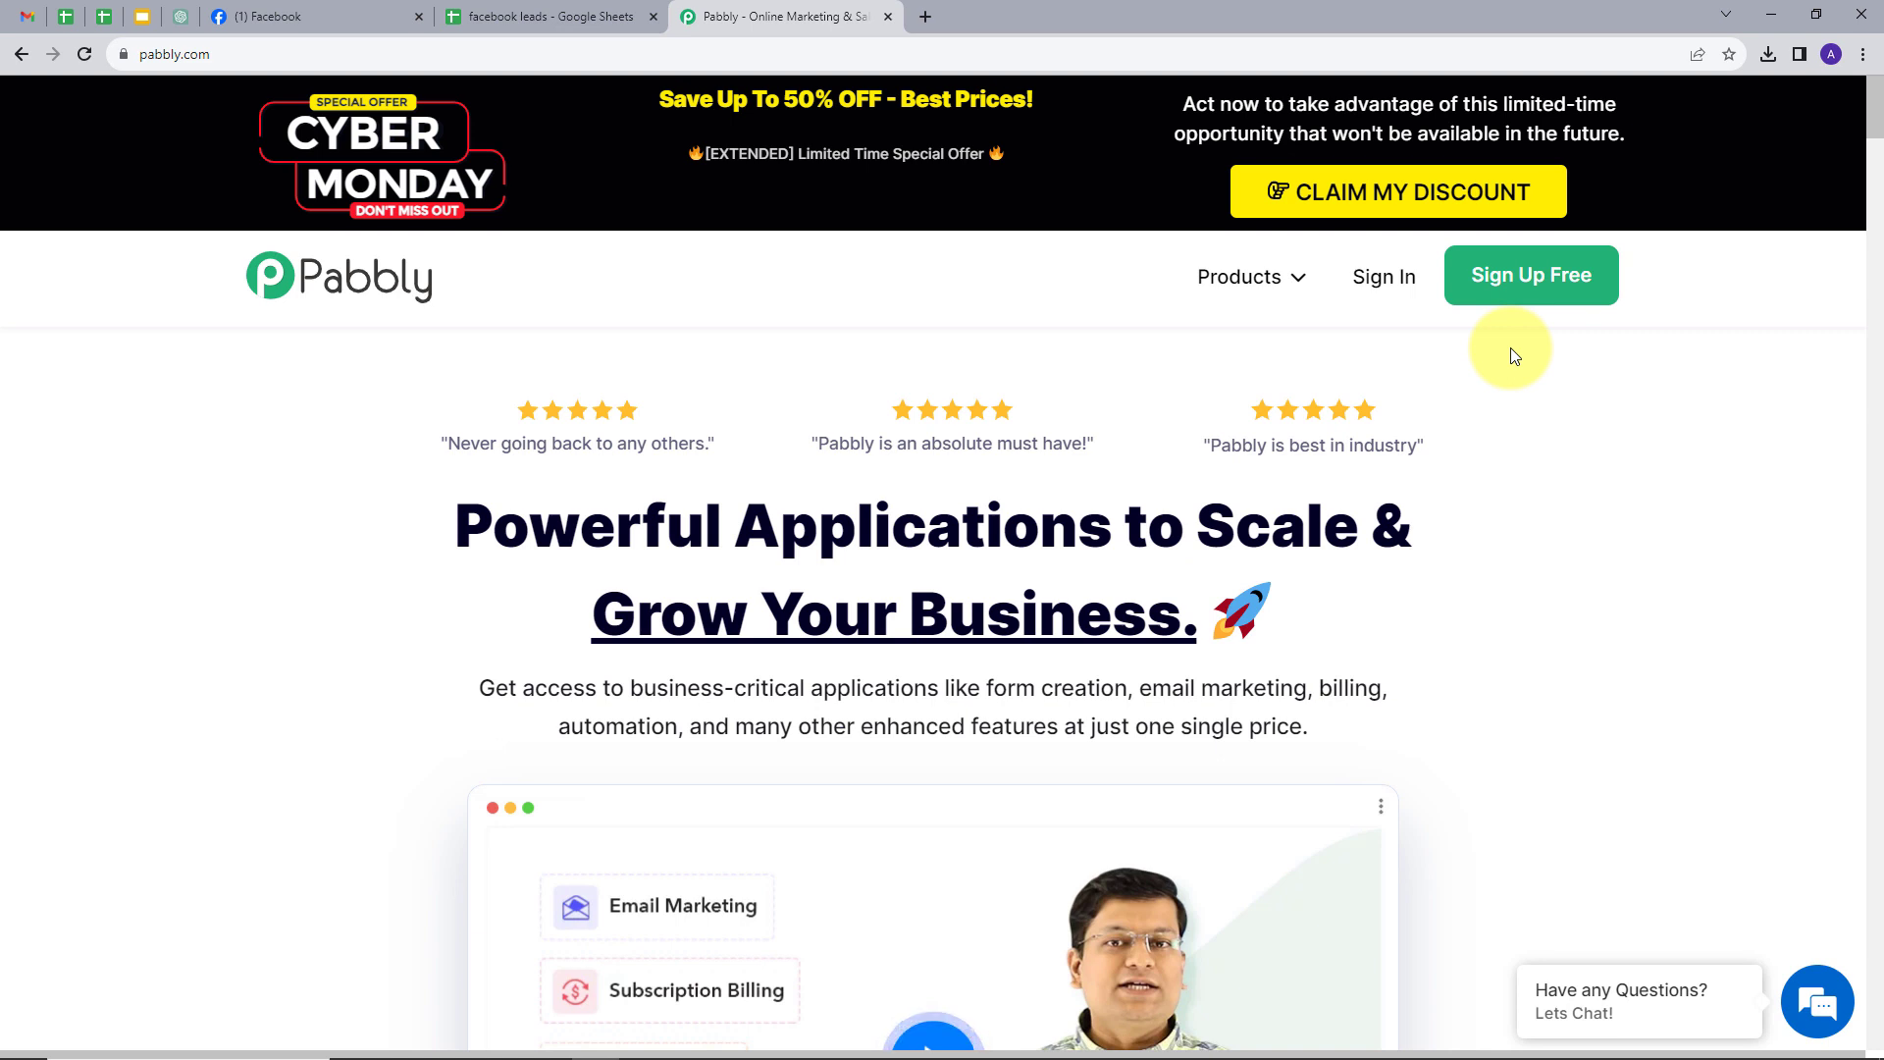
pyautogui.click(1380, 294)
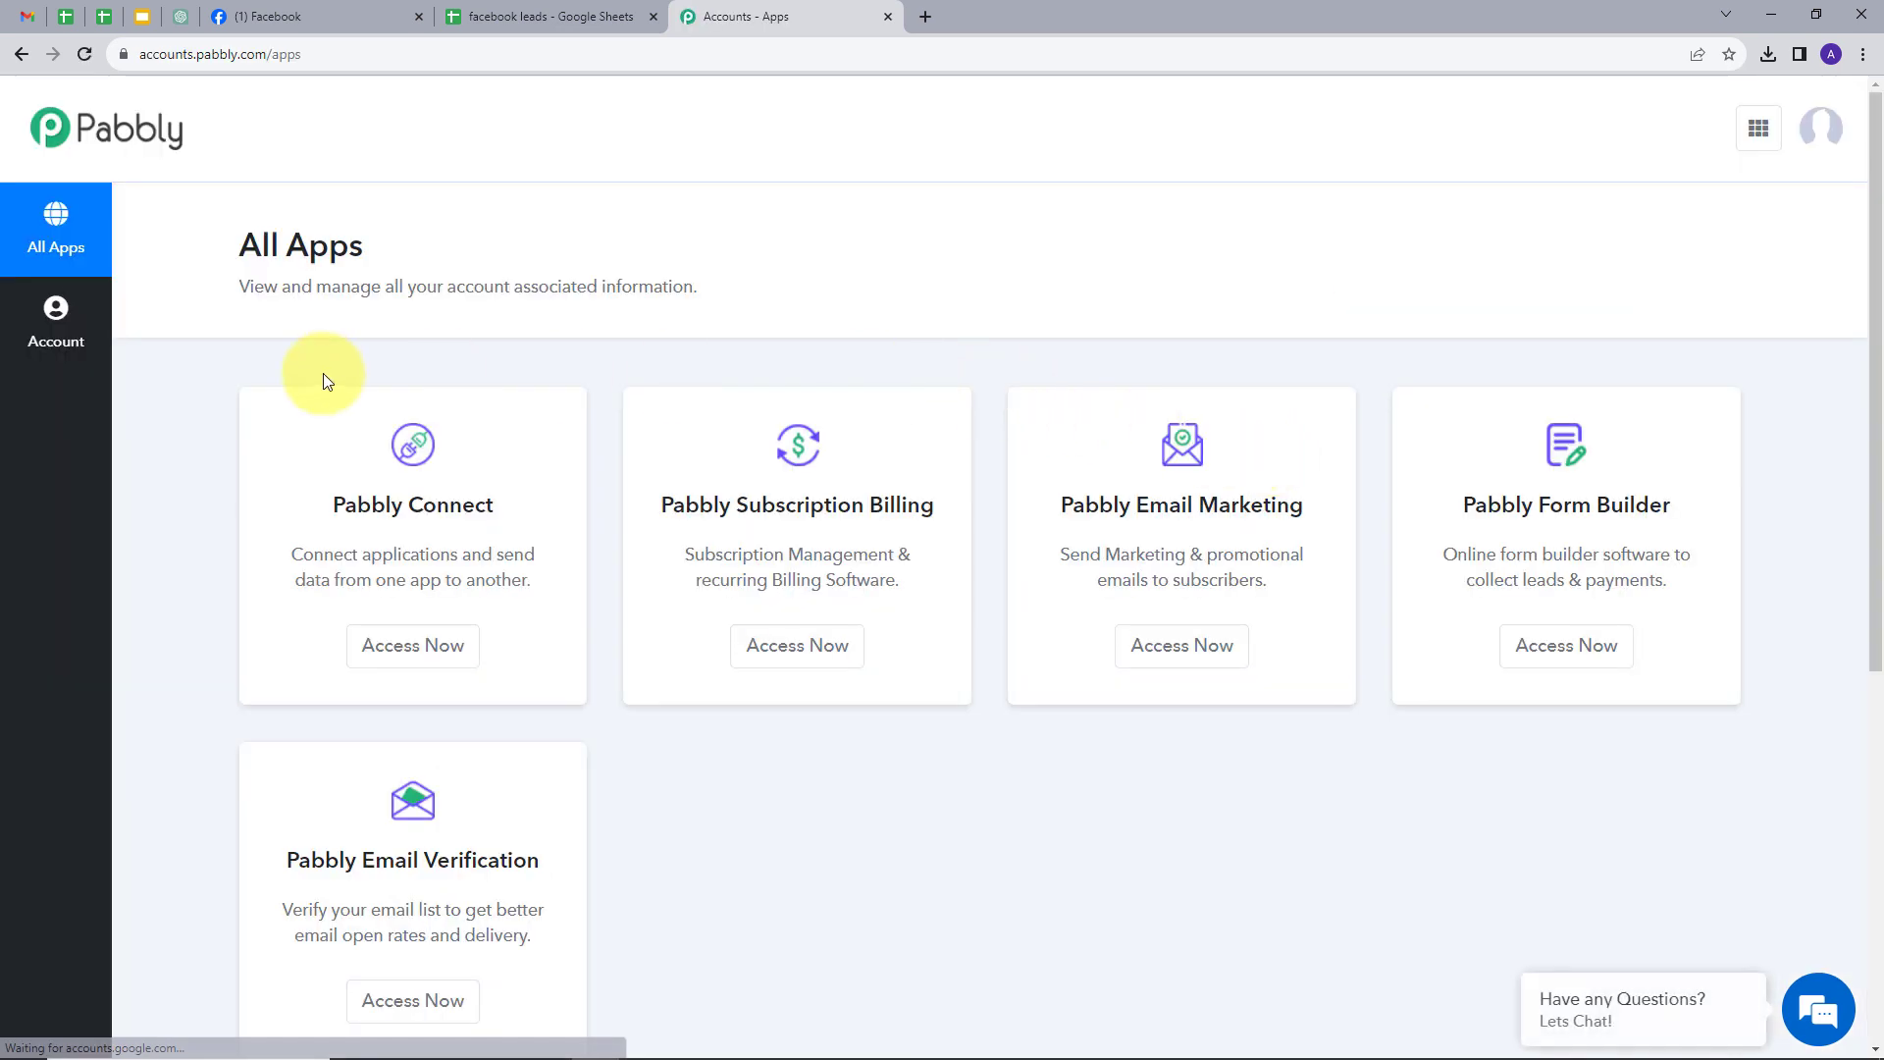
pyautogui.scroll(-1, 769, 315)
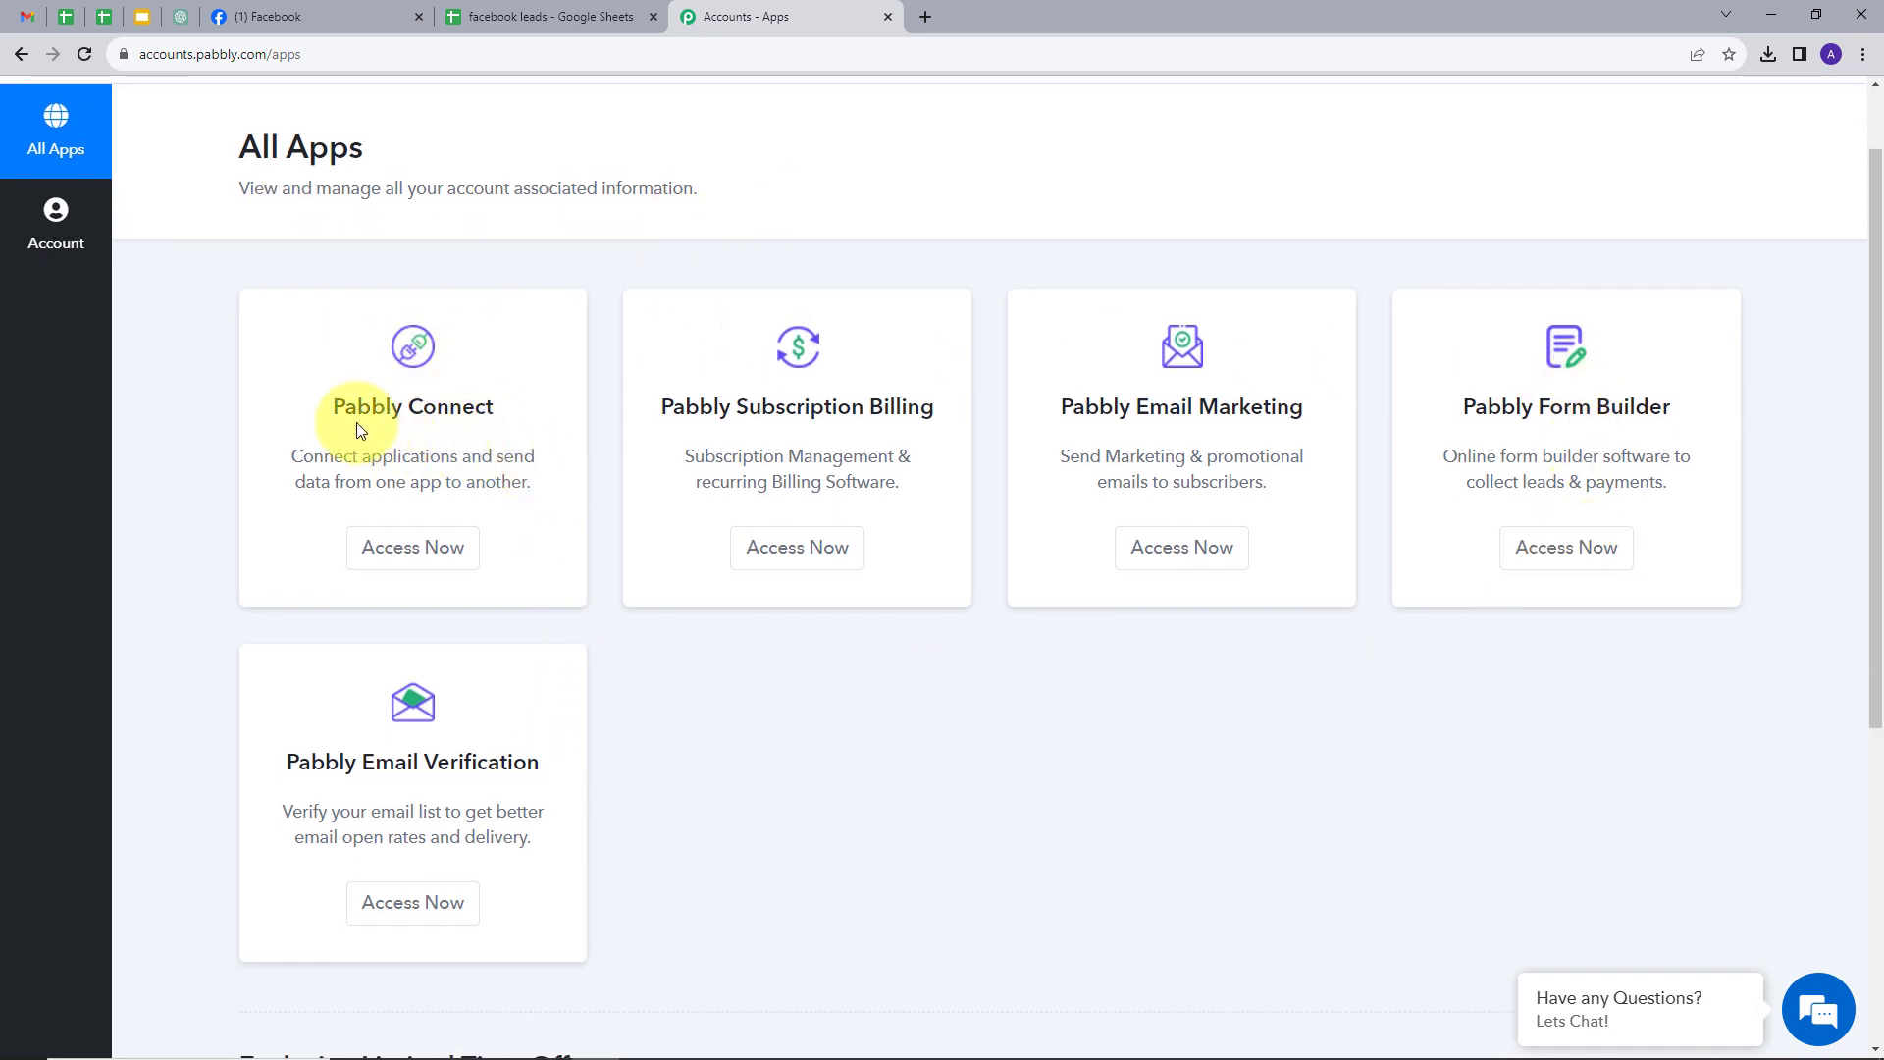
pyautogui.click(407, 547)
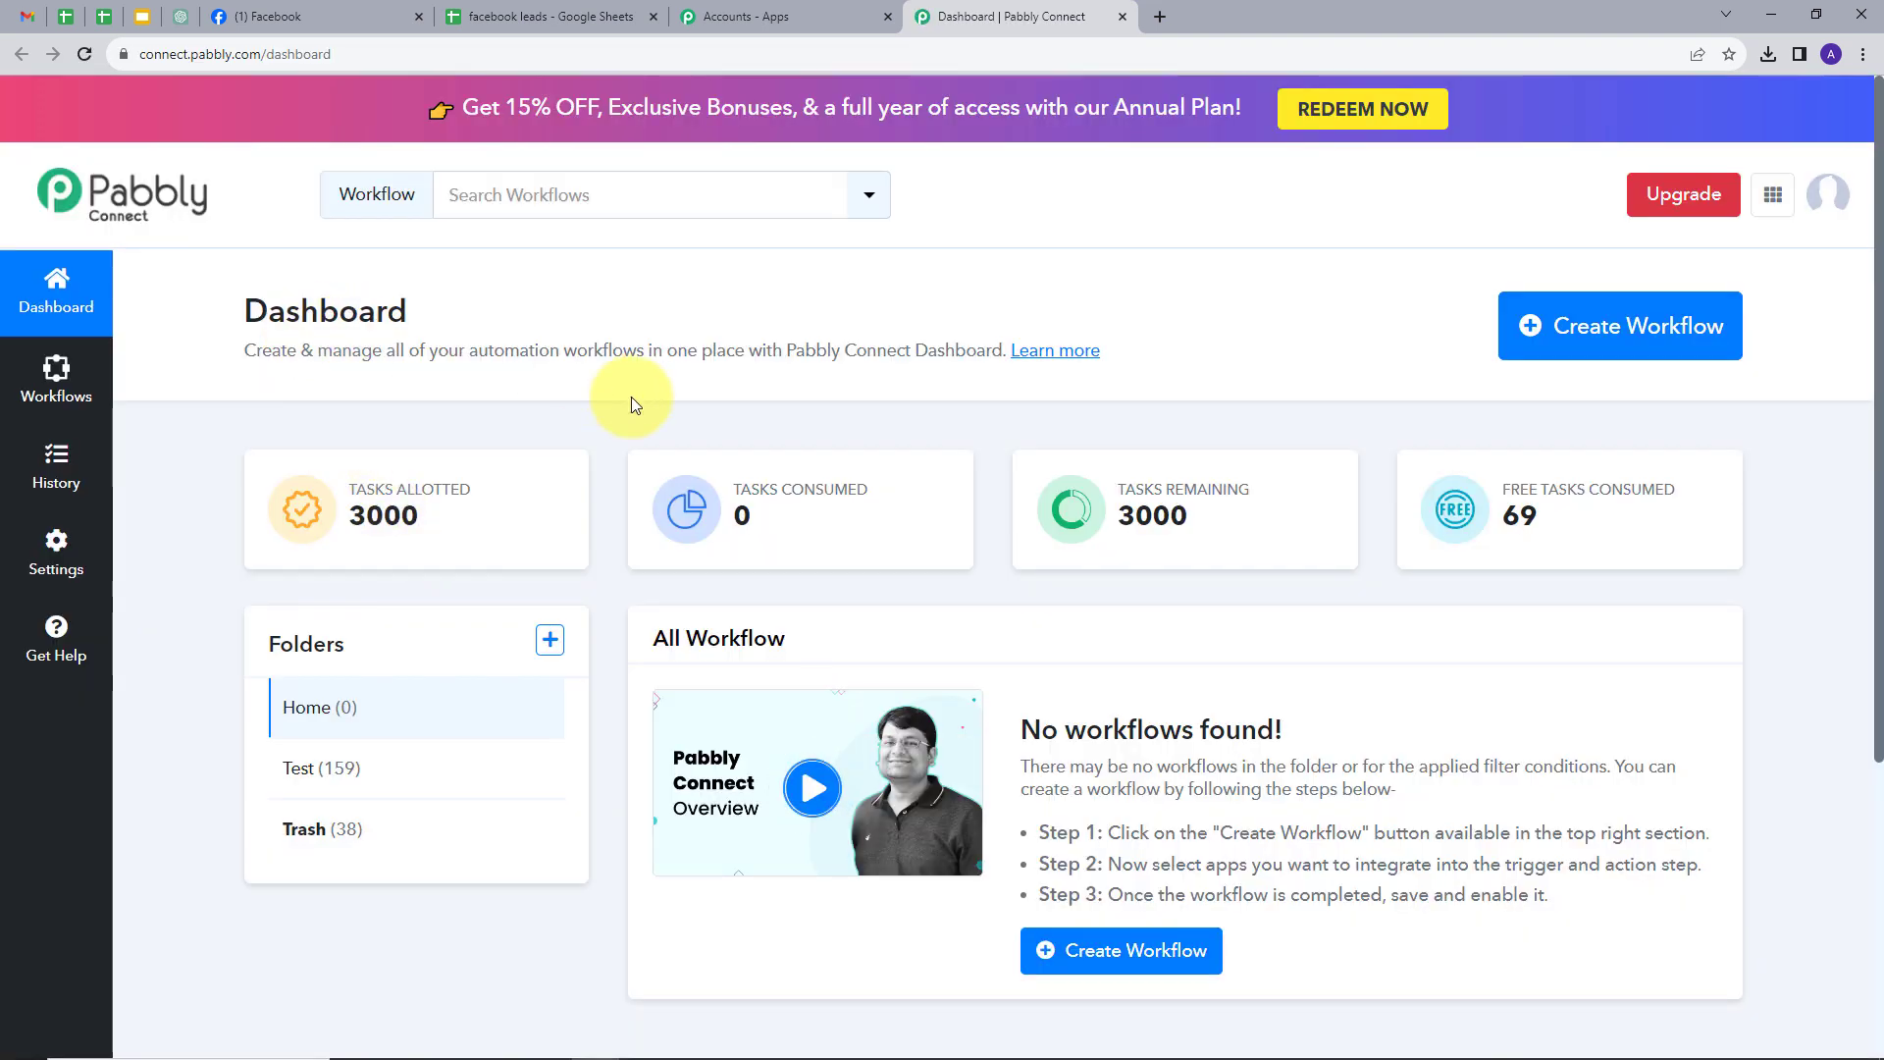
# - Create the workflow 'Add Shoes Business Lead to Google Sheets' in the Home folder
pyautogui.scroll(-1, 691, 416)
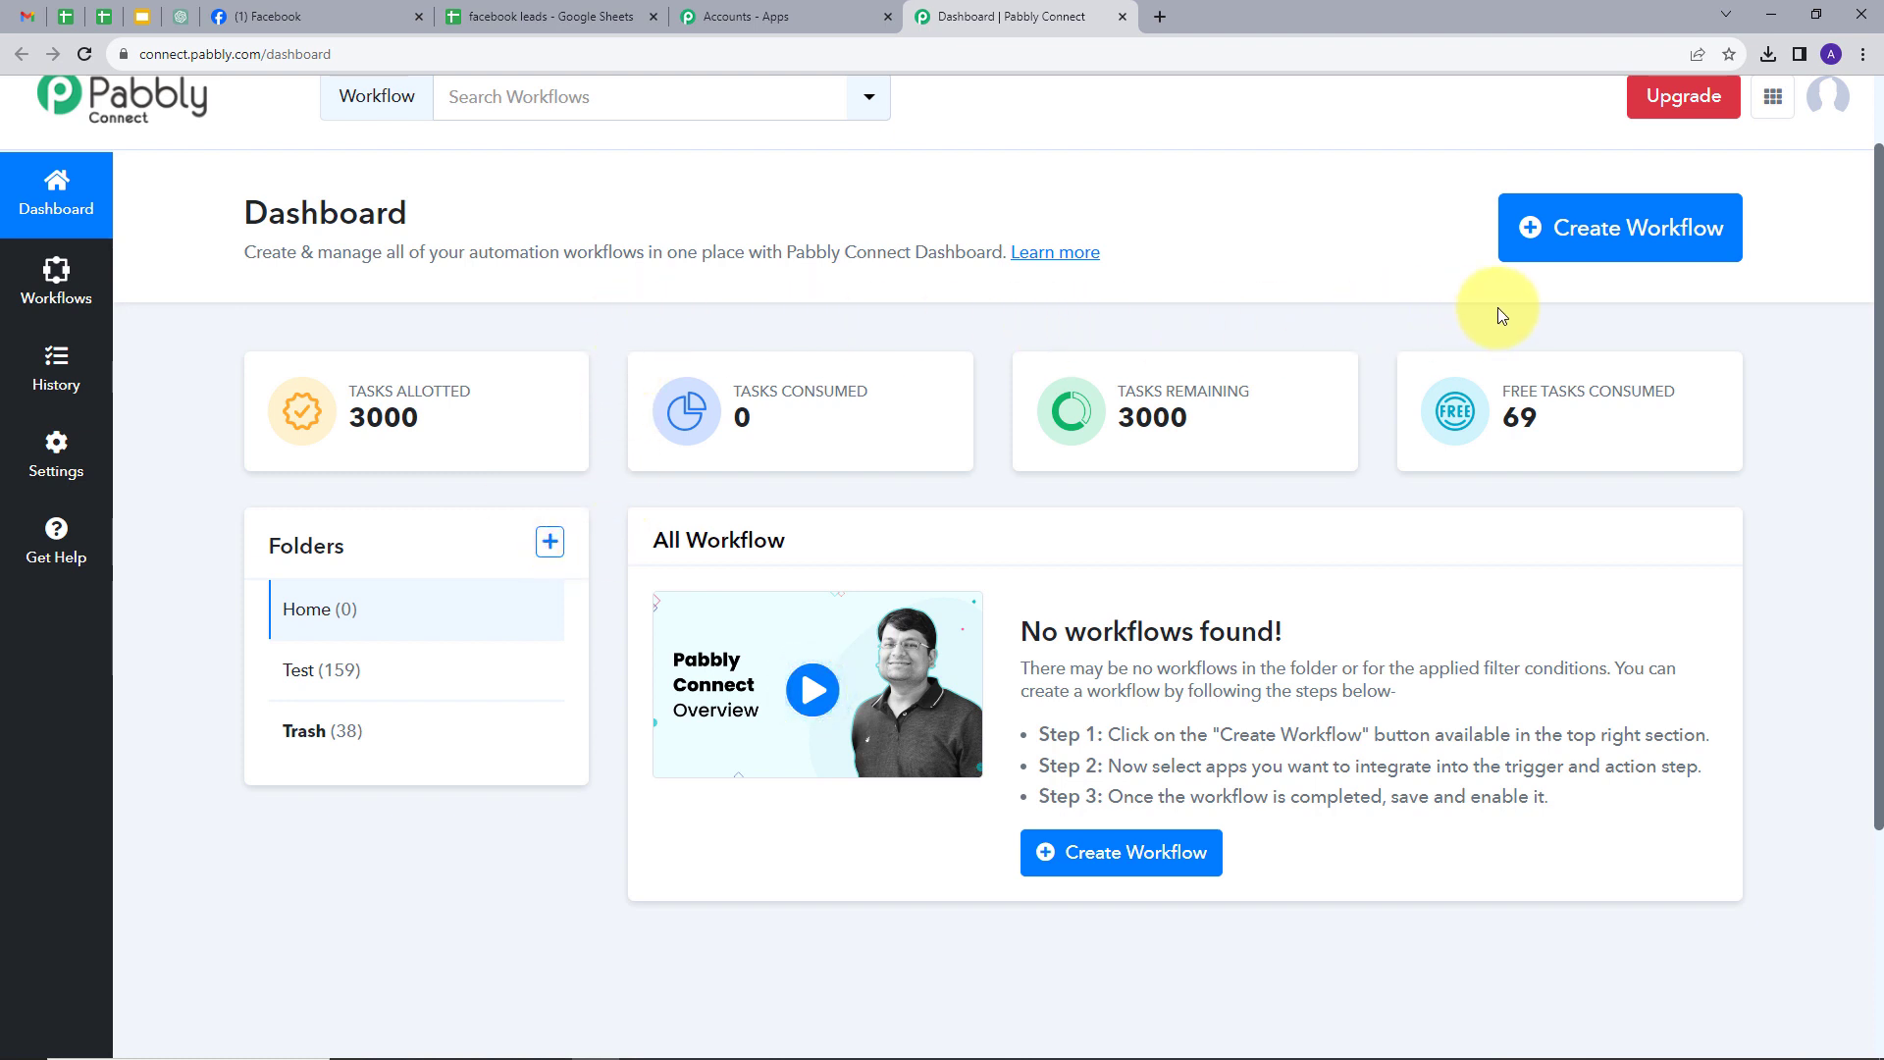
pyautogui.click(1602, 248)
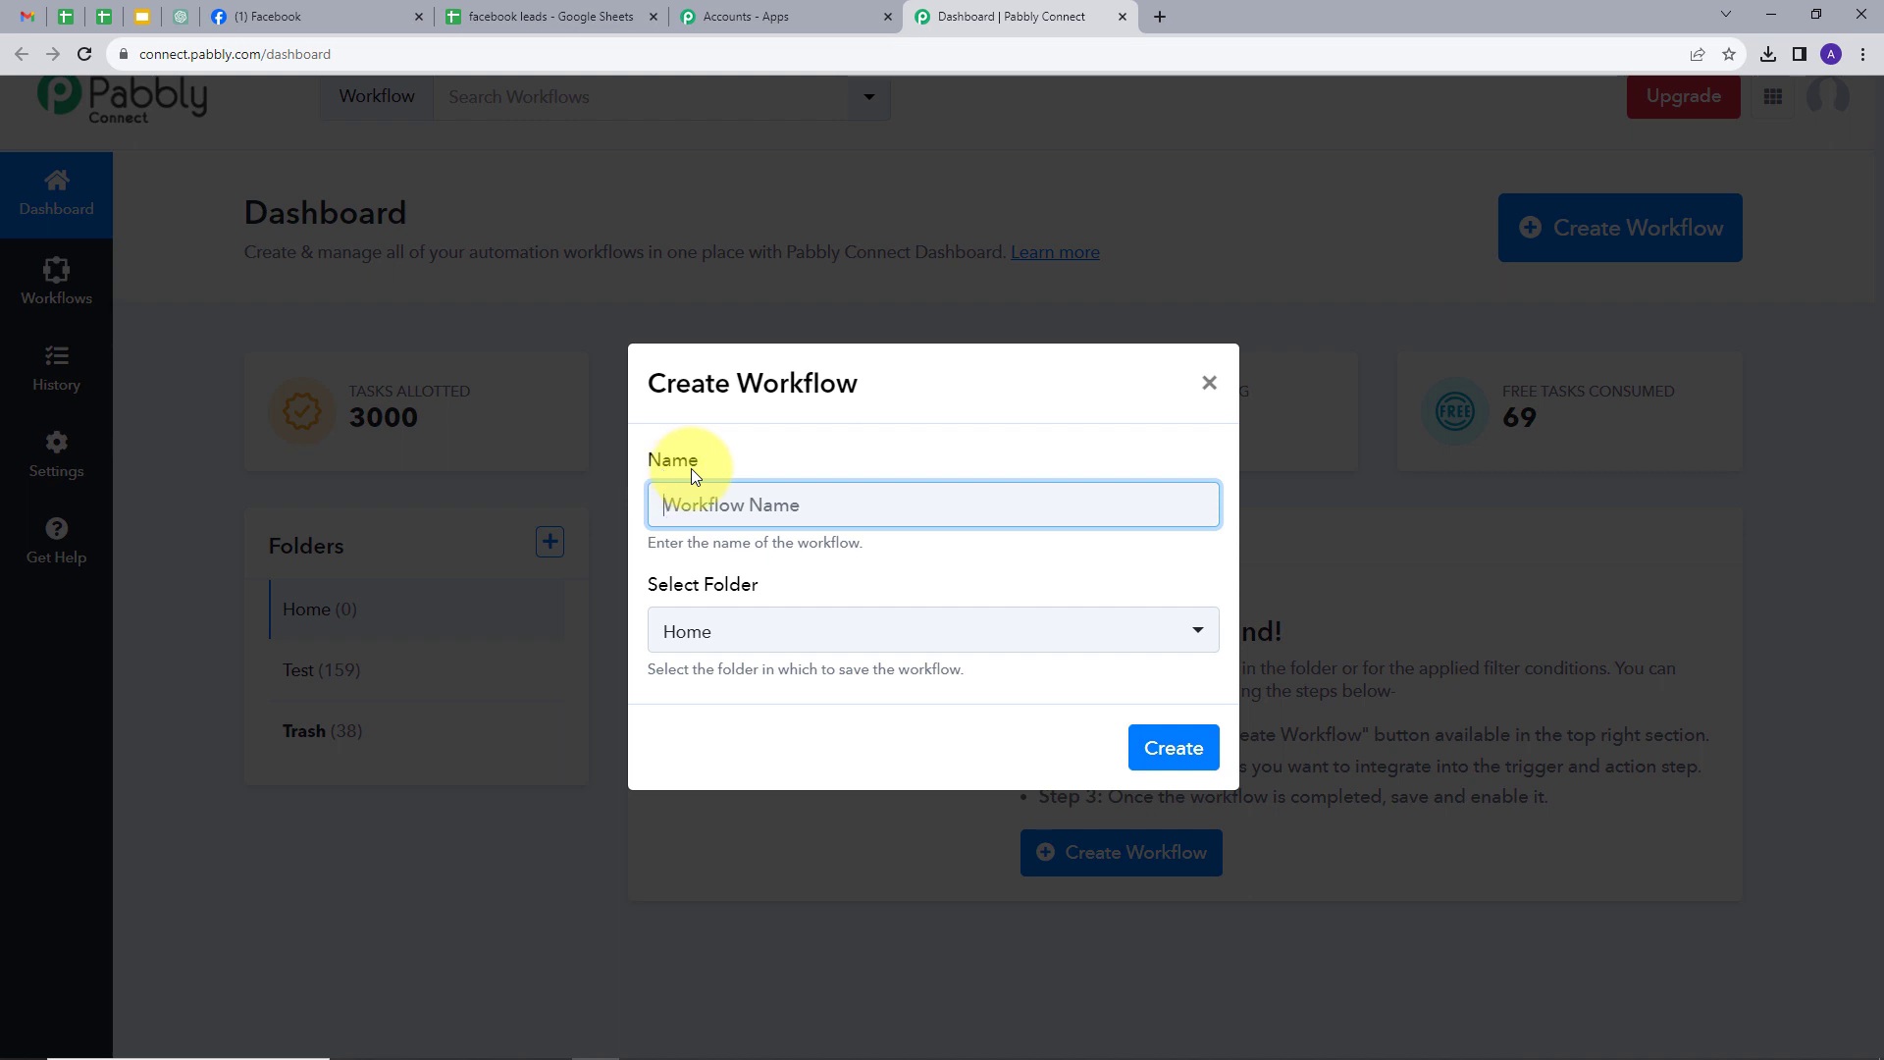
pyautogui.write('Add Shoes Business Lead to Google Sheets')
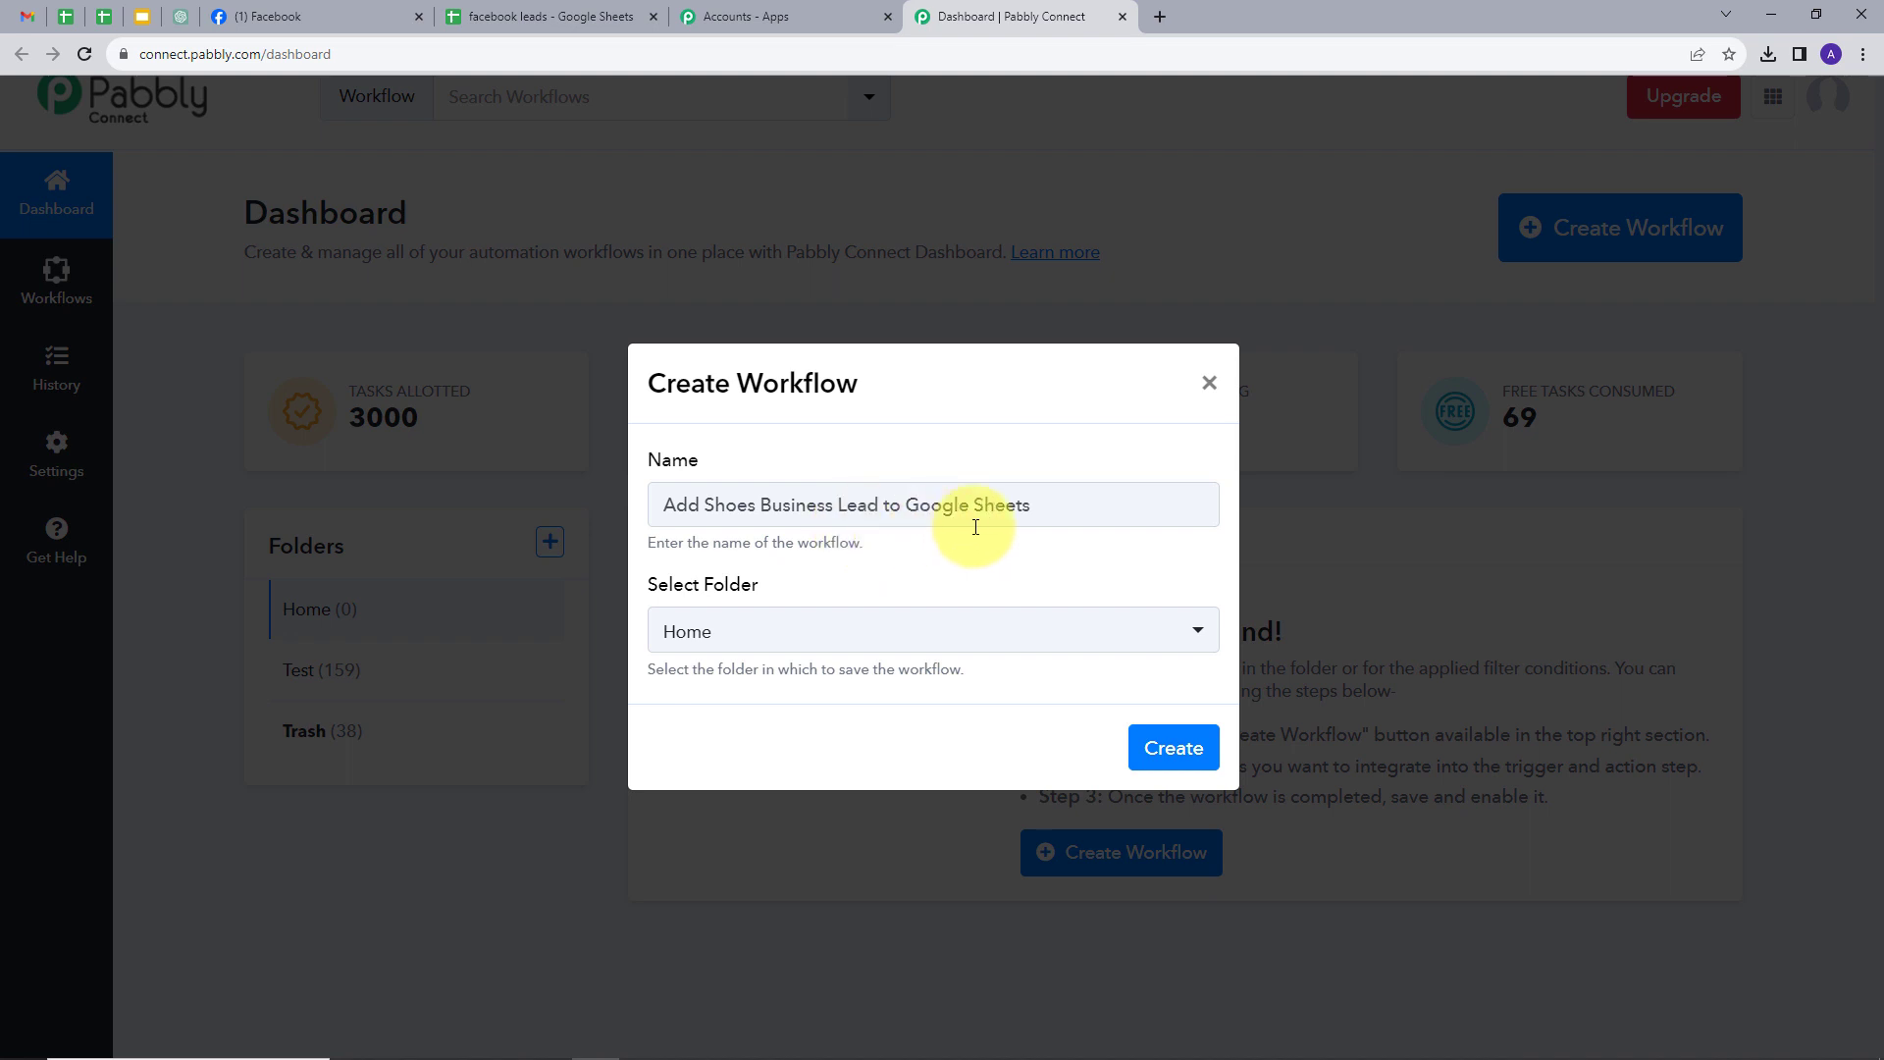
pyautogui.click(768, 638)
pyautogui.click(767, 638)
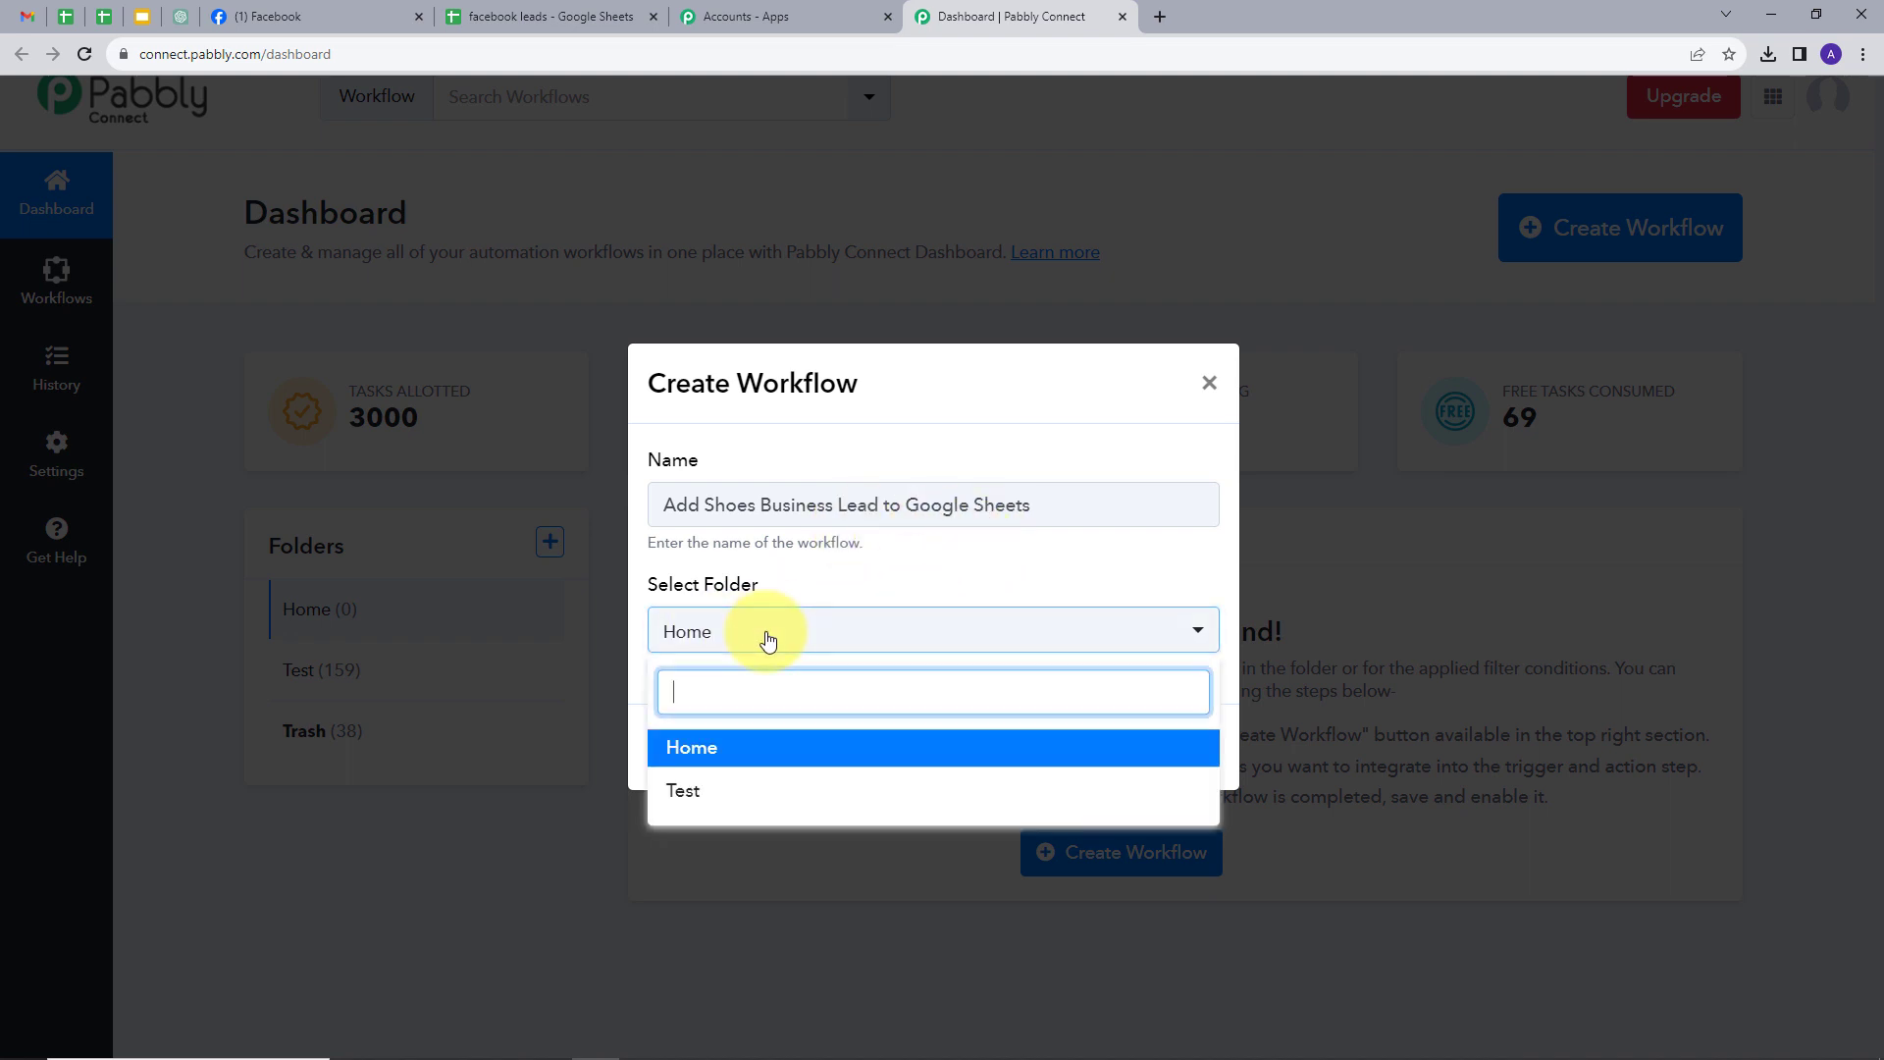
pyautogui.click(692, 755)
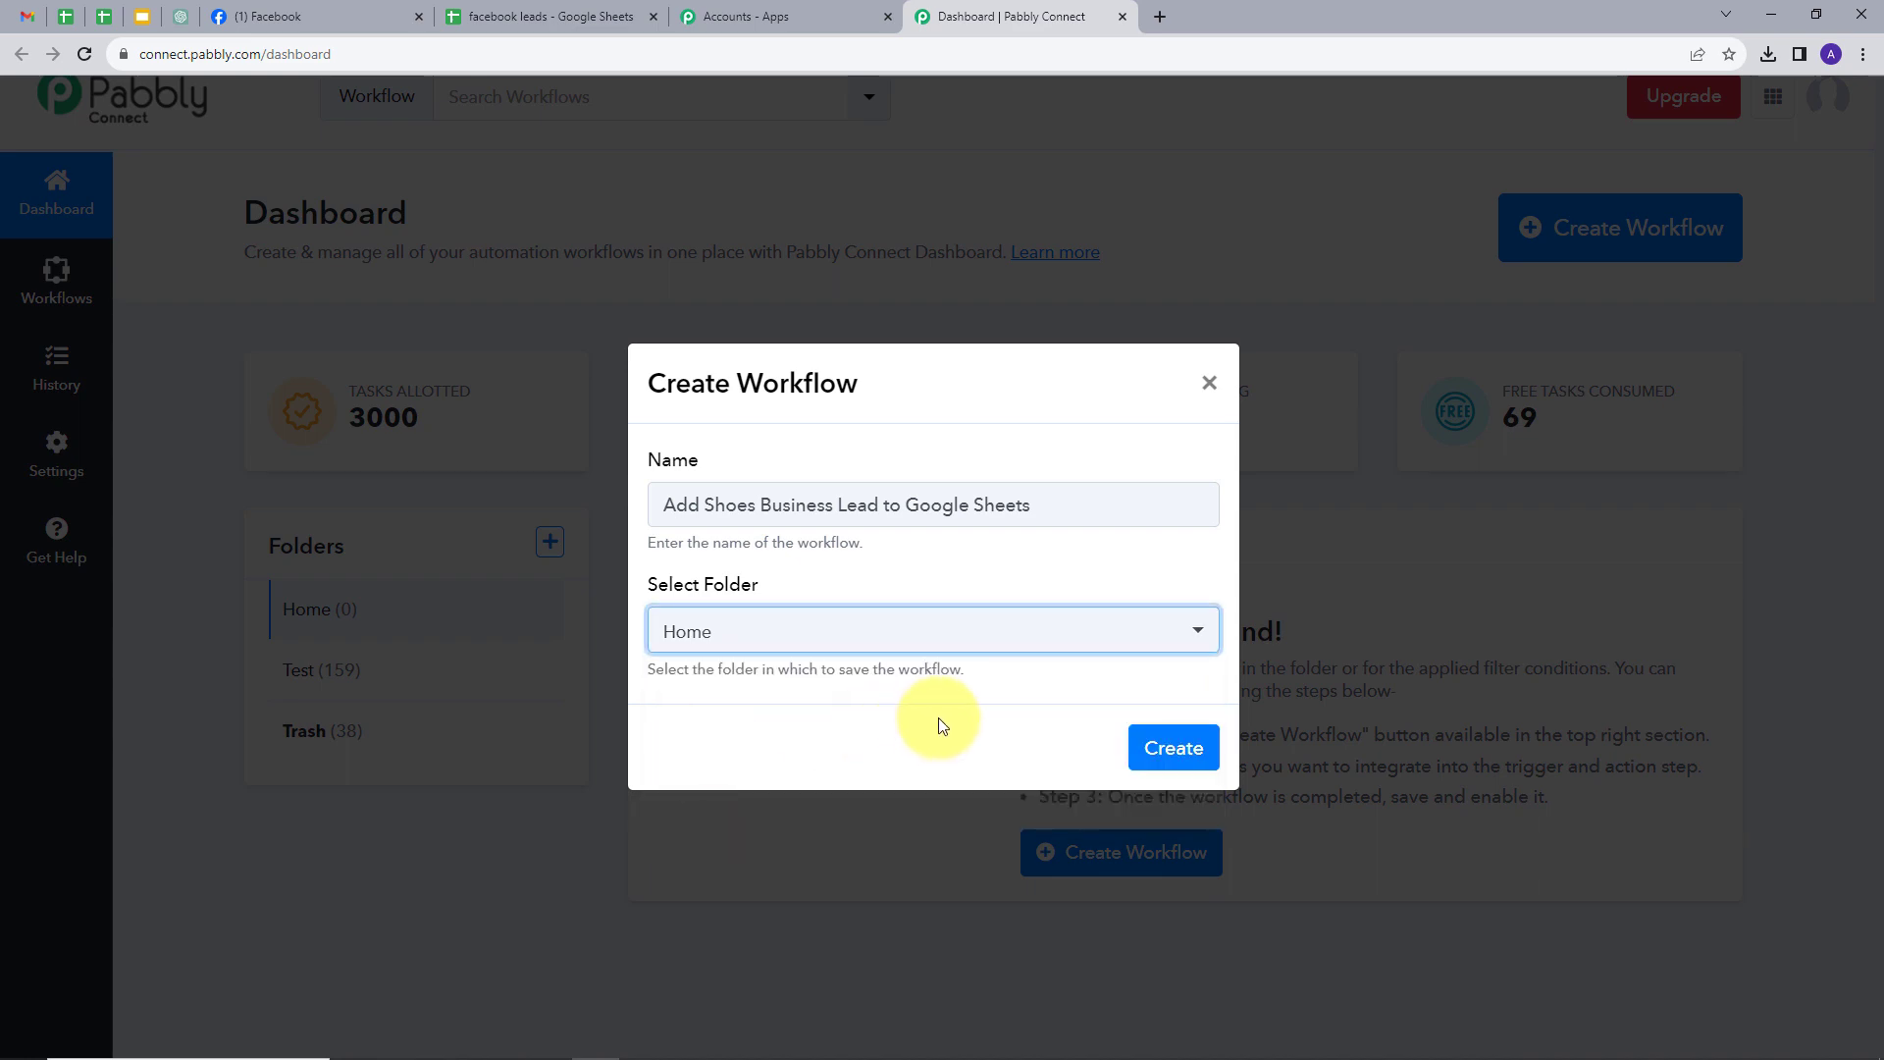
pyautogui.click(1167, 744)
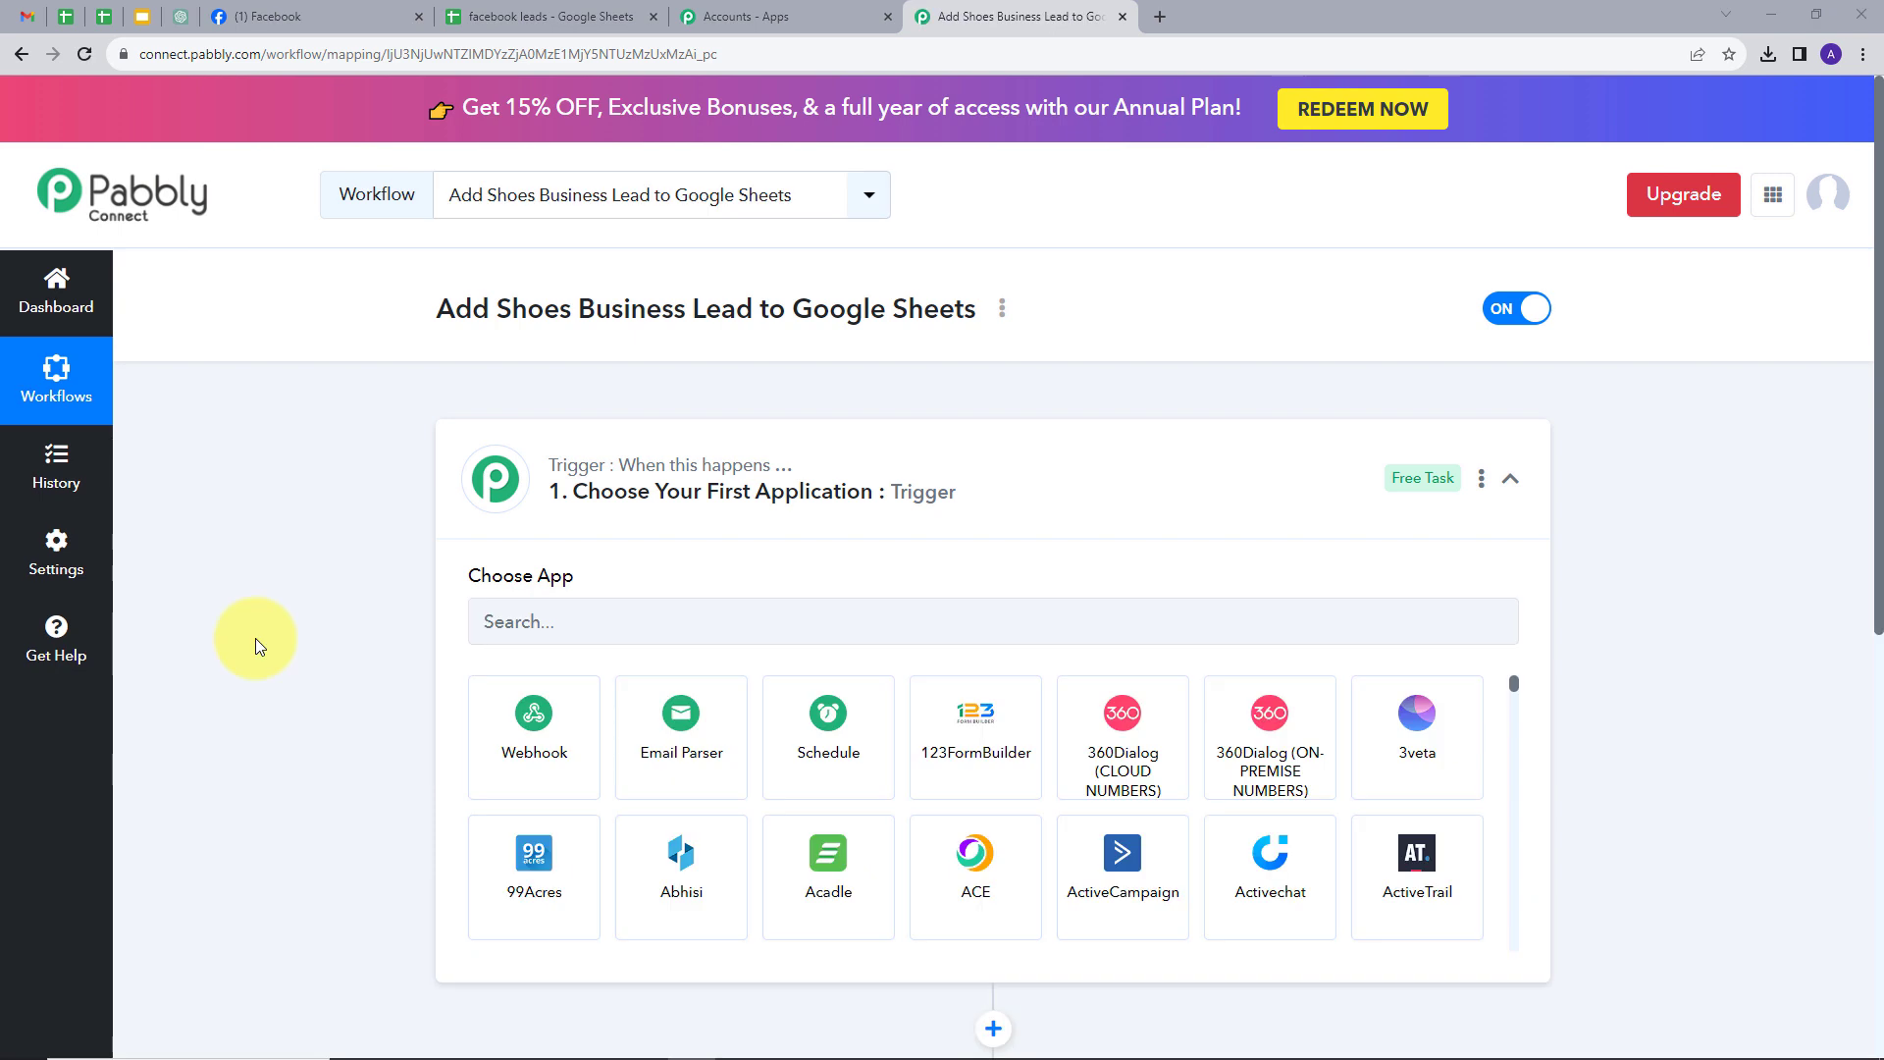
# - Set the trigger to Facebook Lead Ads with the New Lead (Instant) event, and begin connecting
pyautogui.scroll(-3, 298, 554)
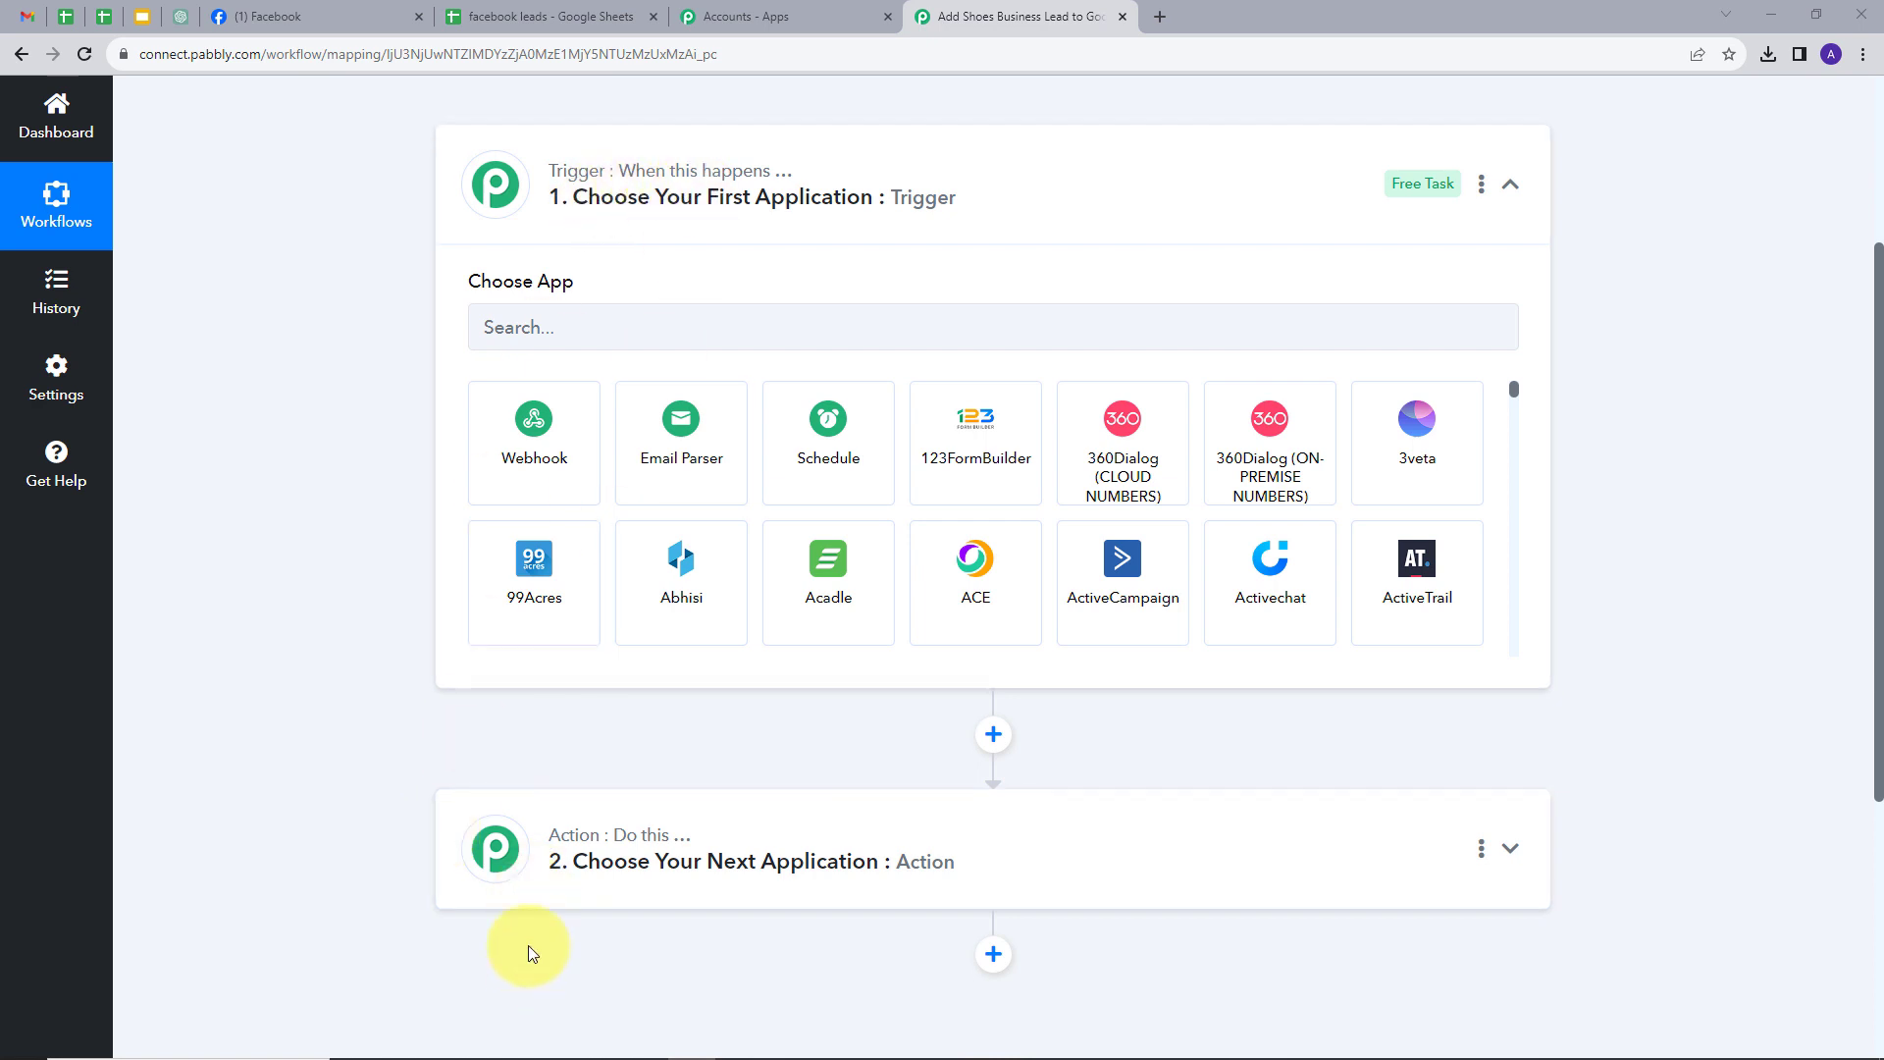
pyautogui.moveTo(633, 845)
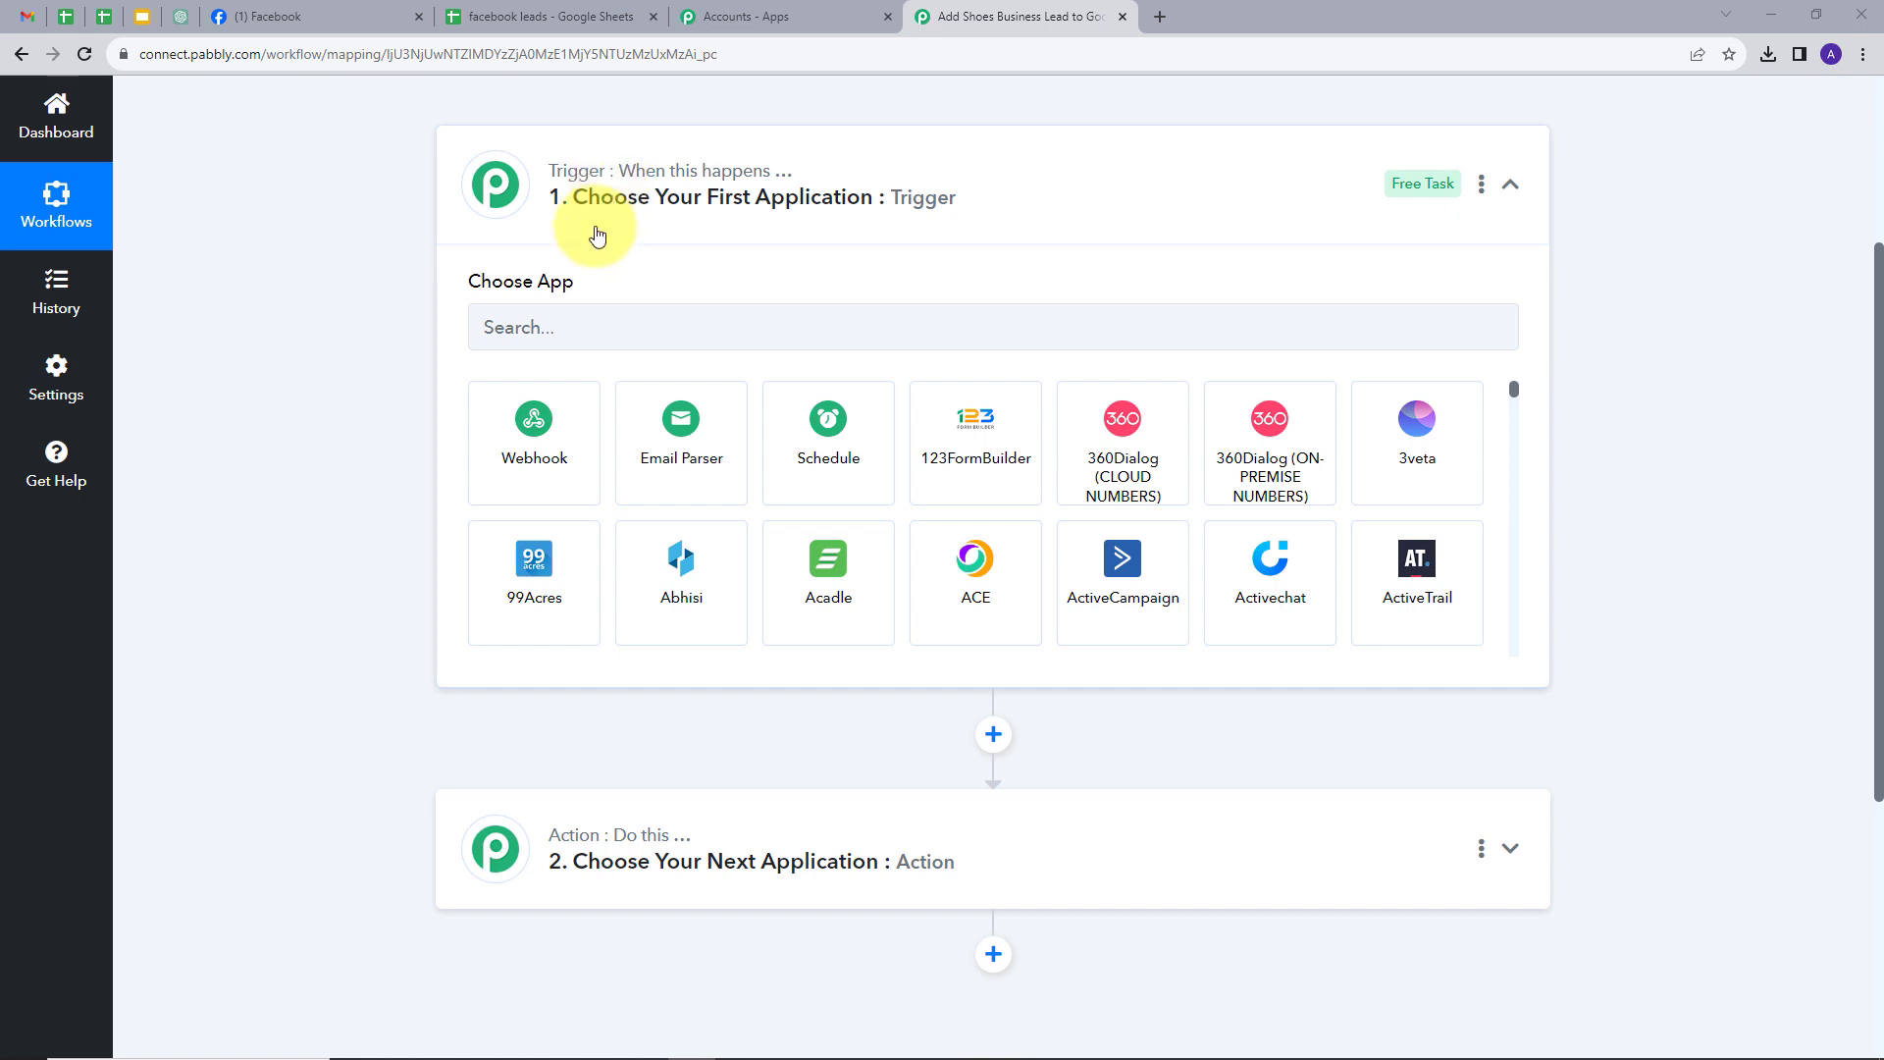
pyautogui.click(588, 318)
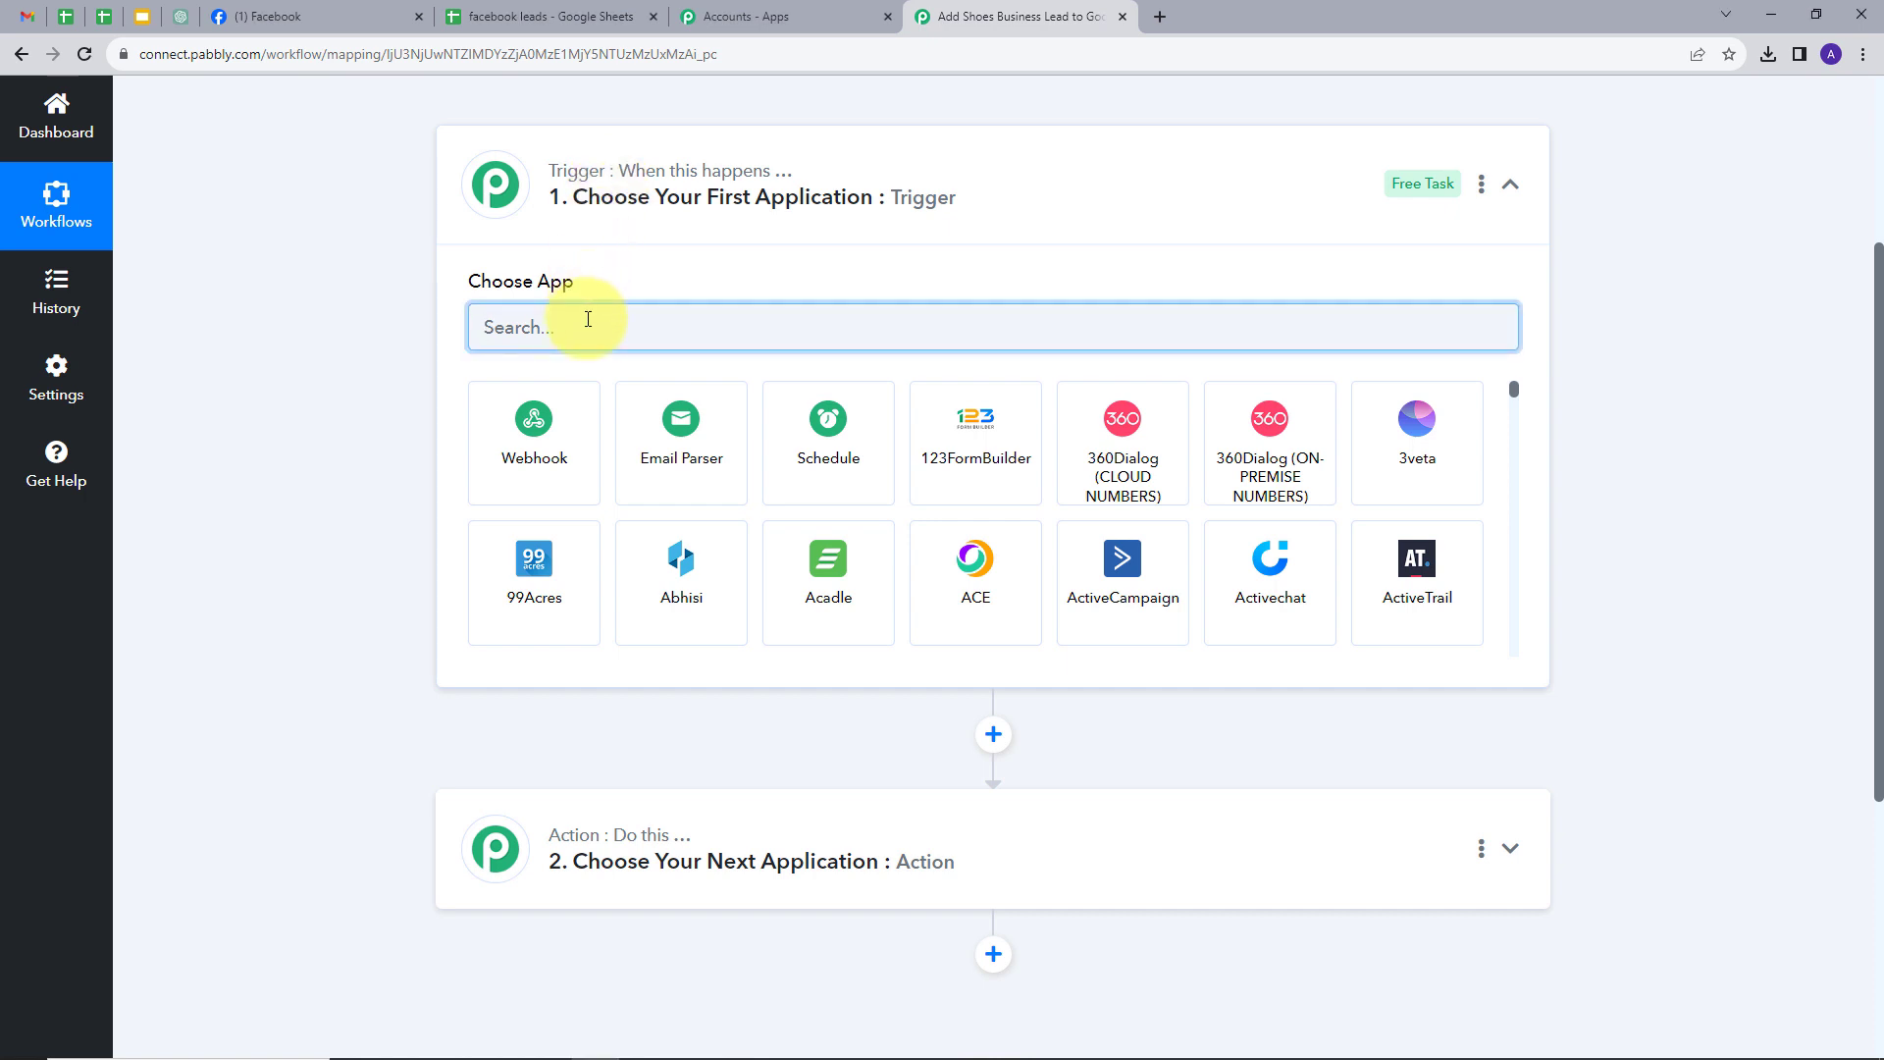
pyautogui.write('Fac')
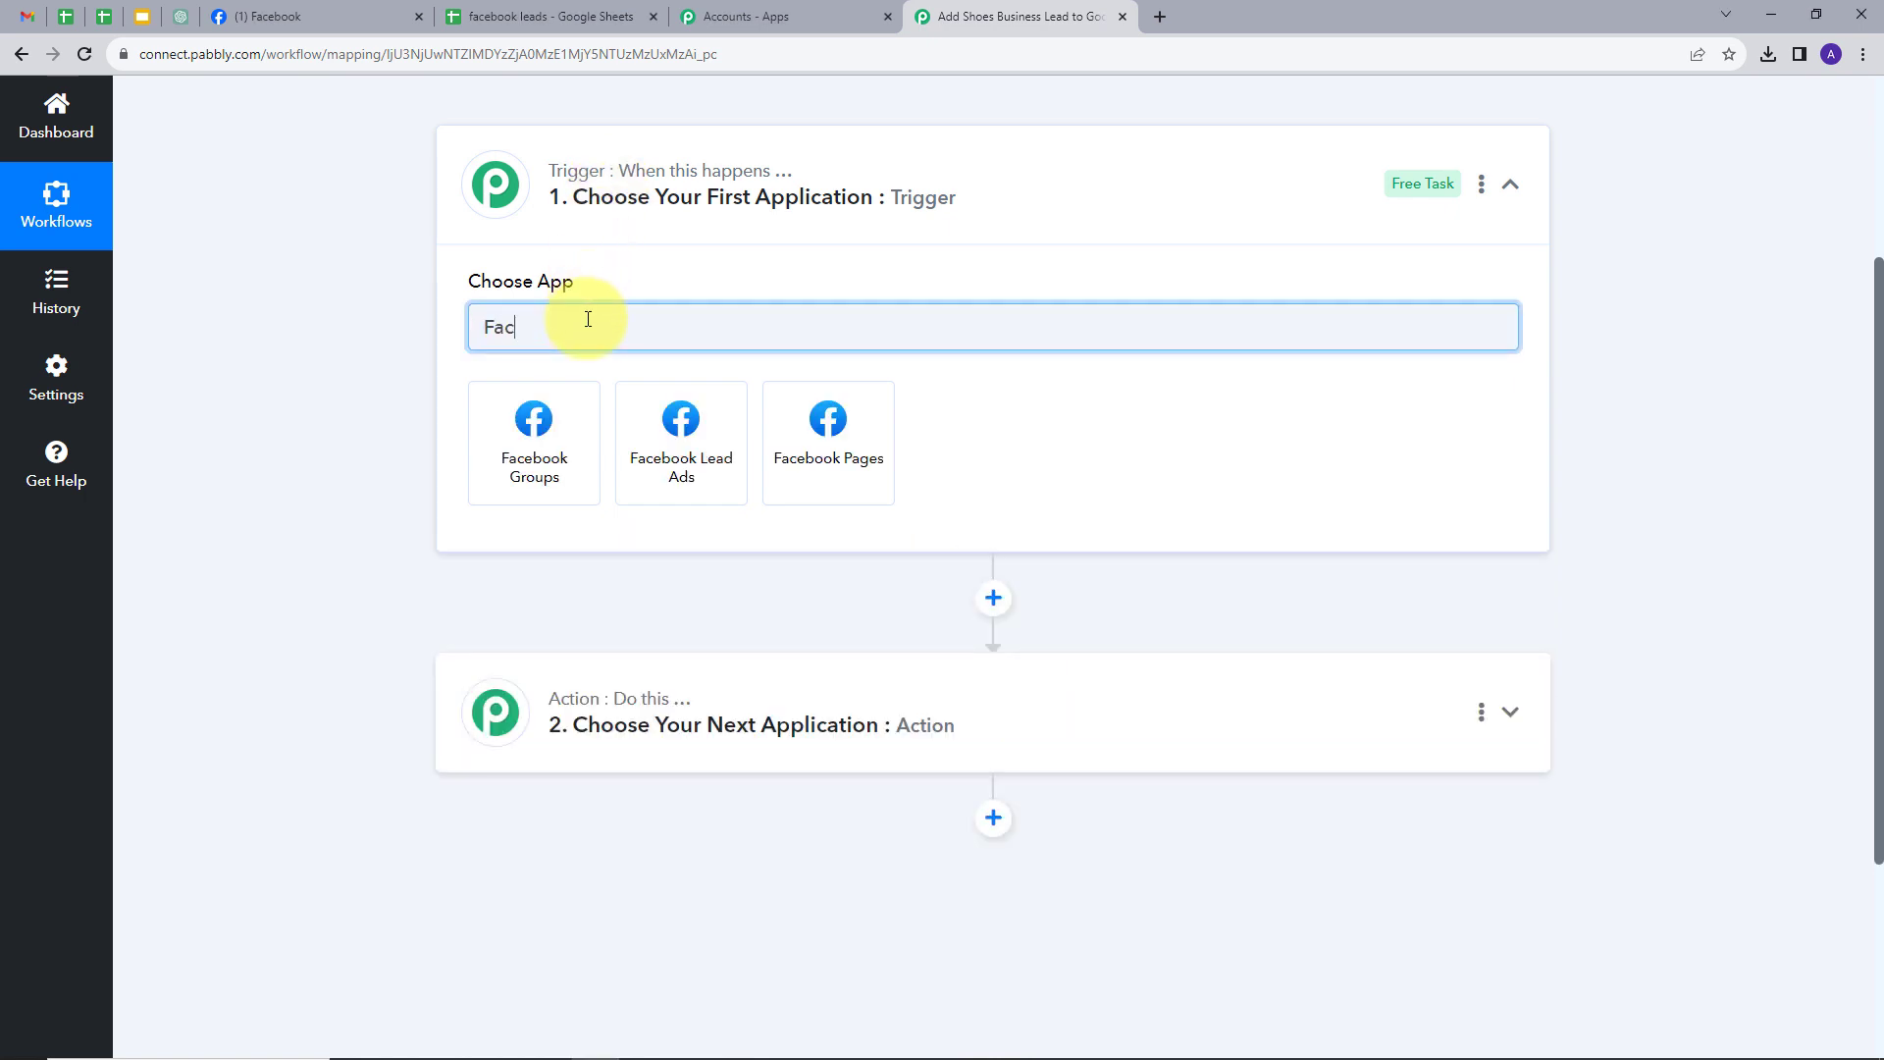
pyautogui.click(684, 459)
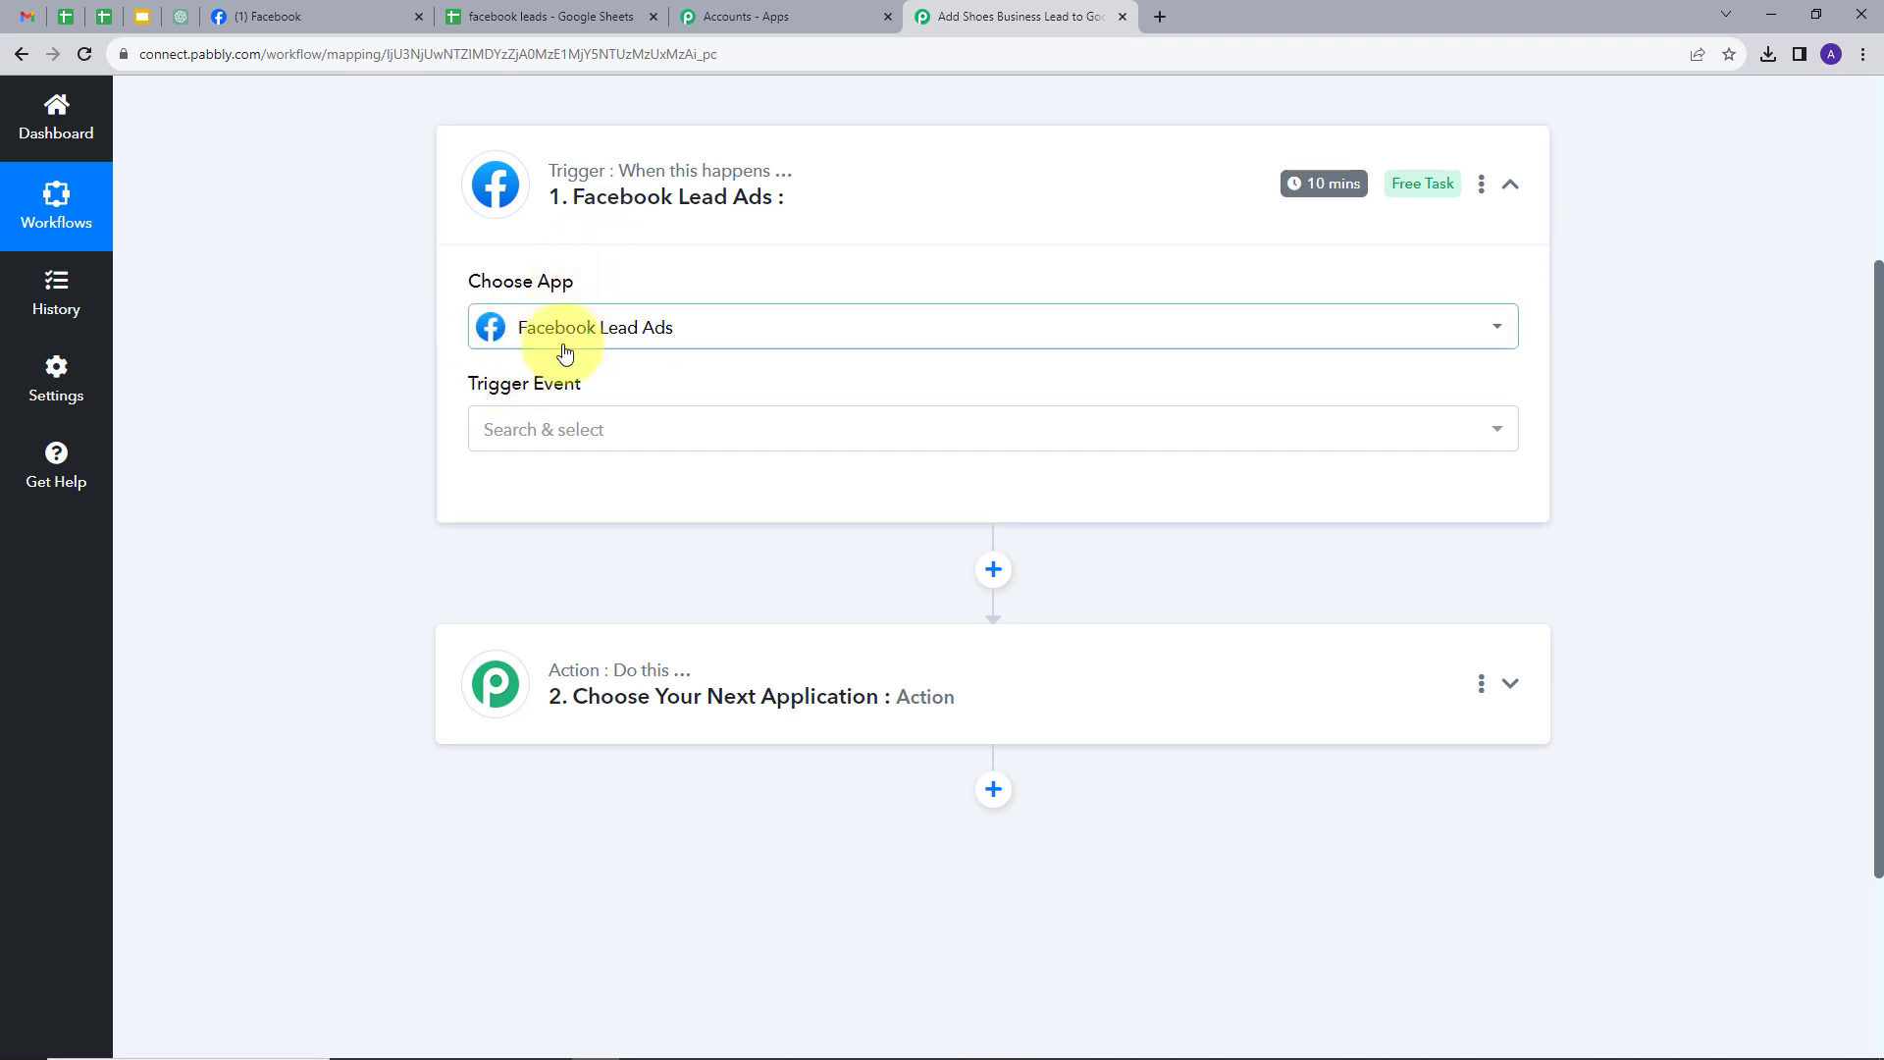
pyautogui.click(732, 427)
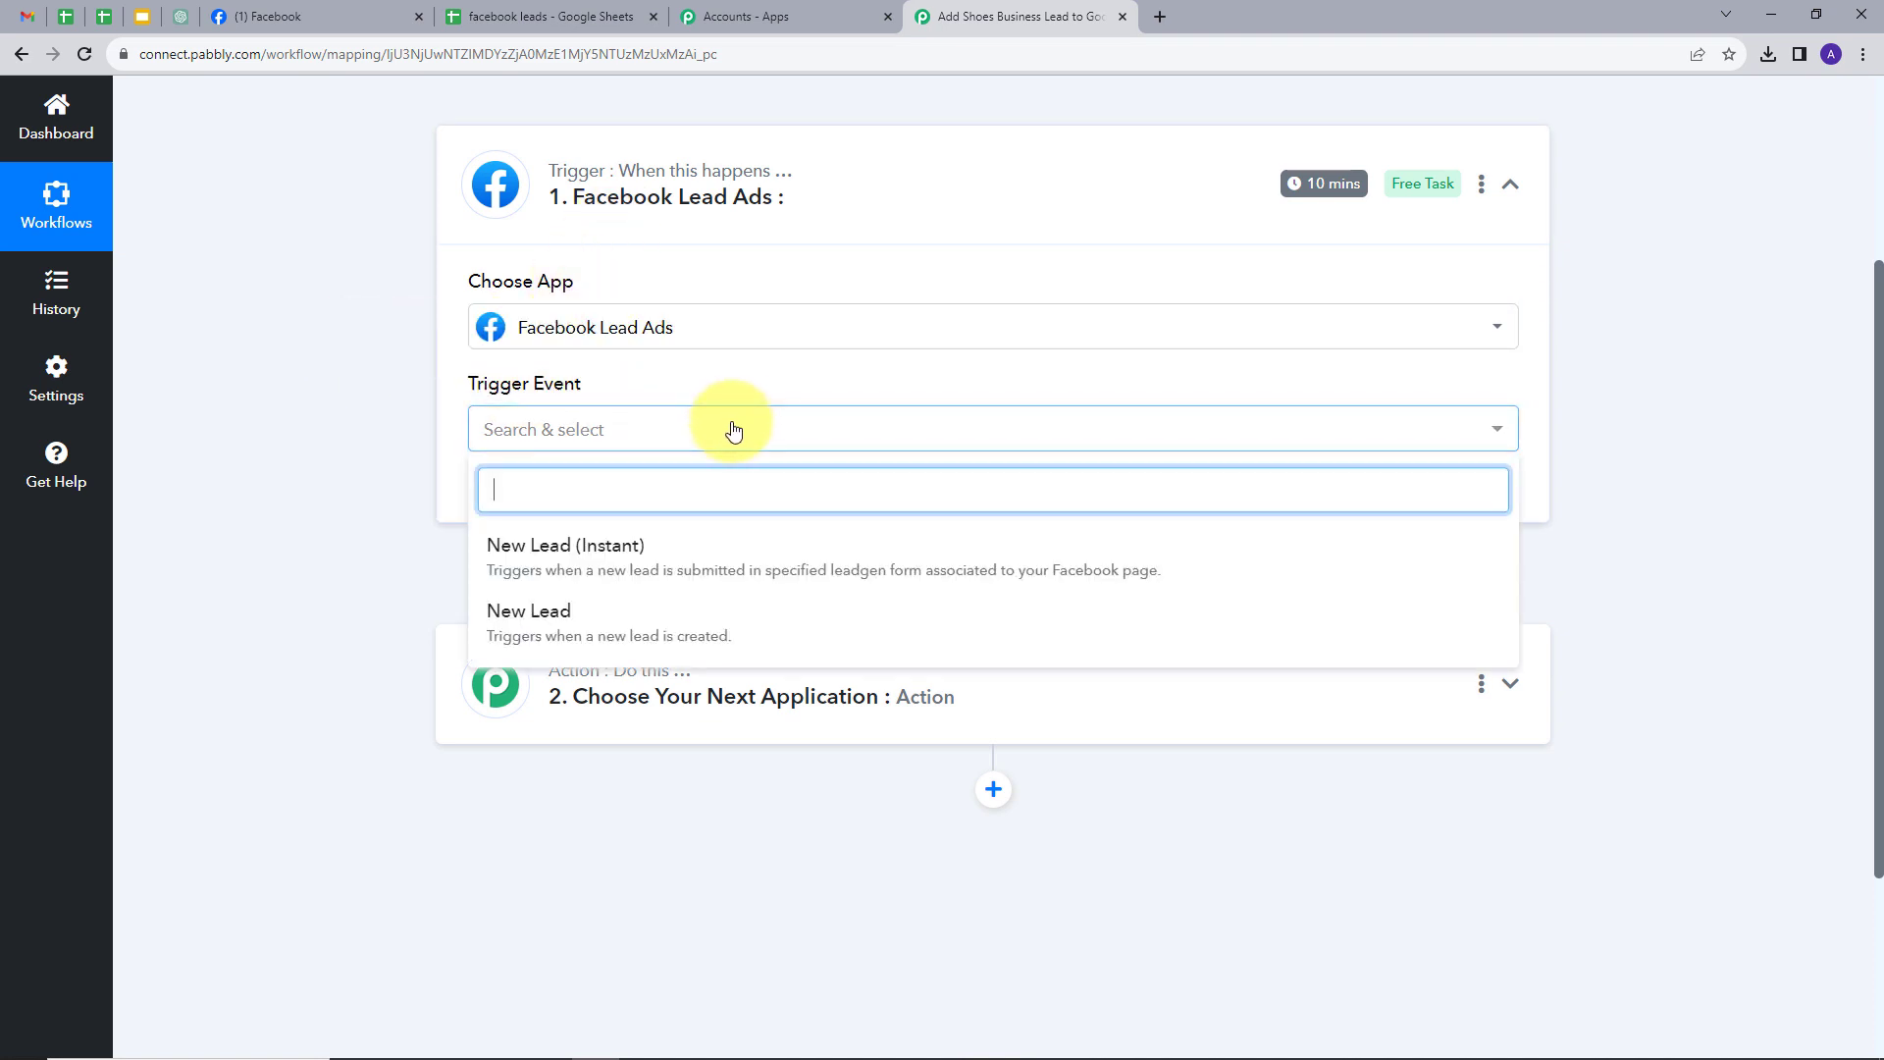
pyautogui.click(663, 564)
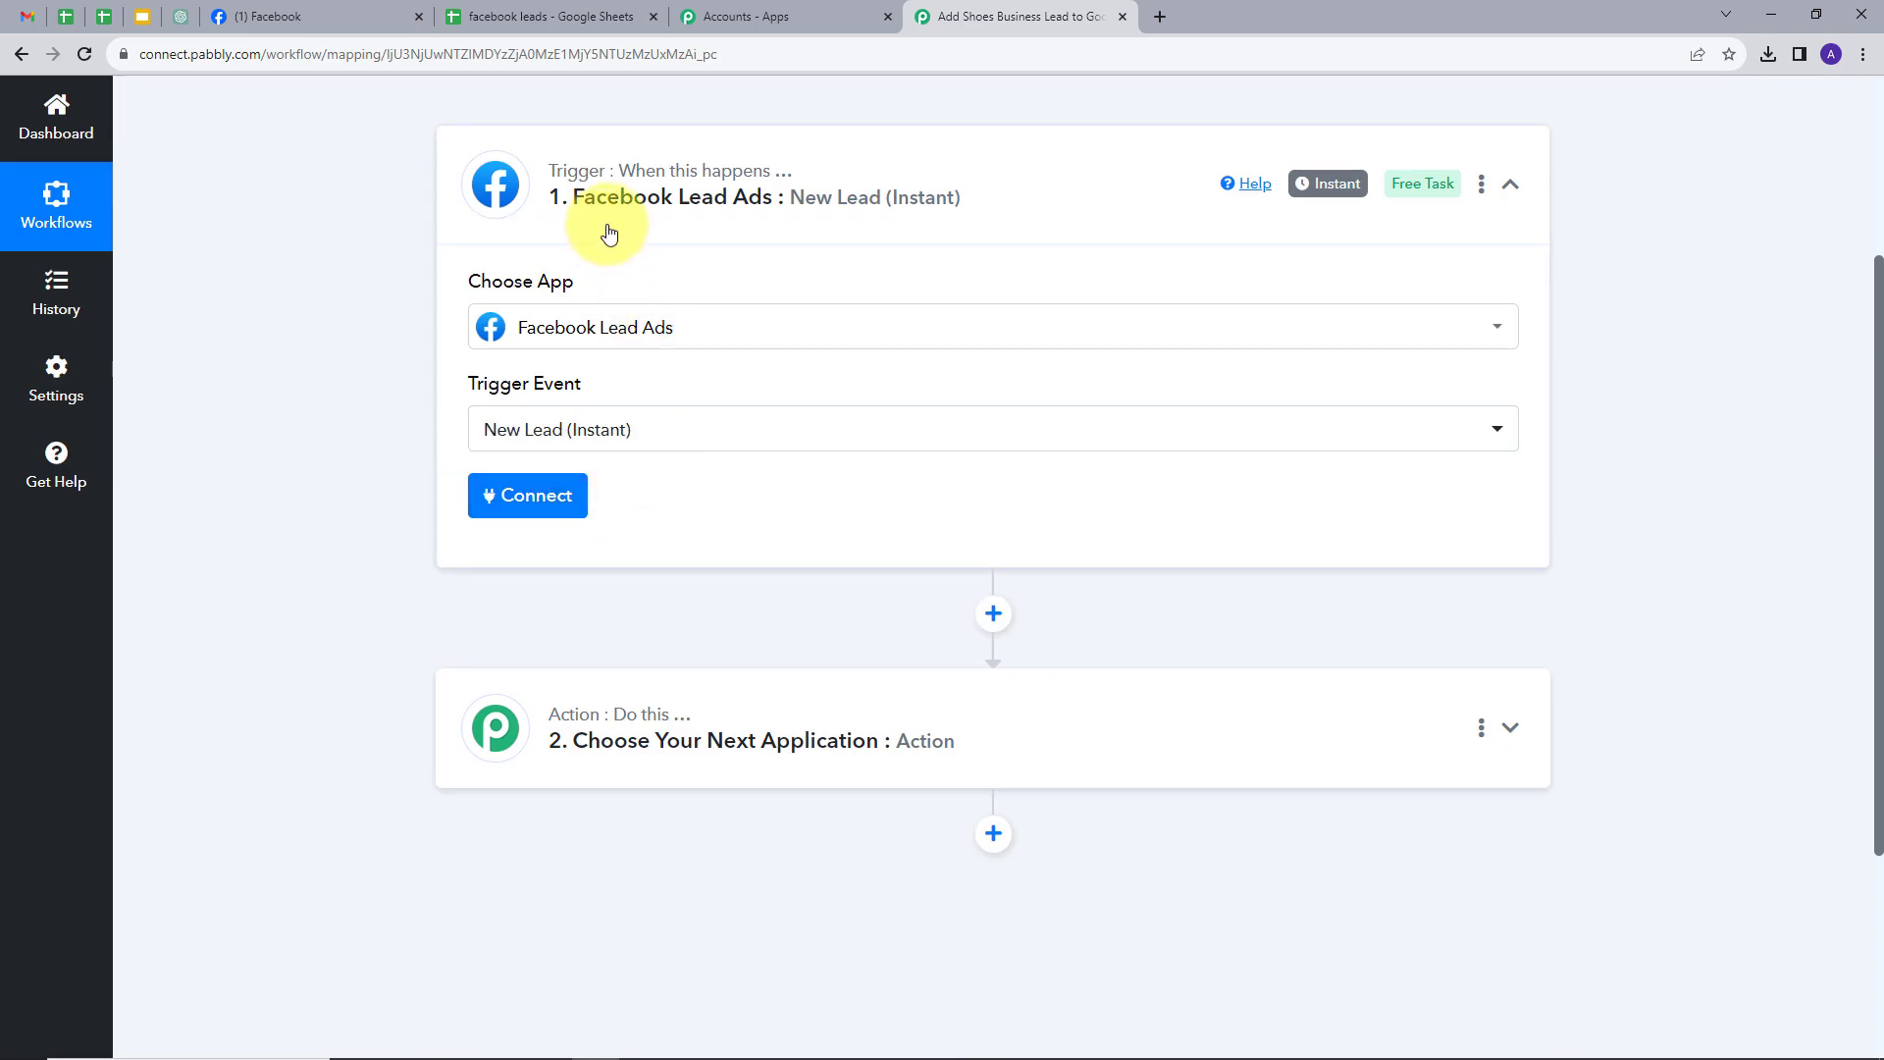
pyautogui.click(523, 503)
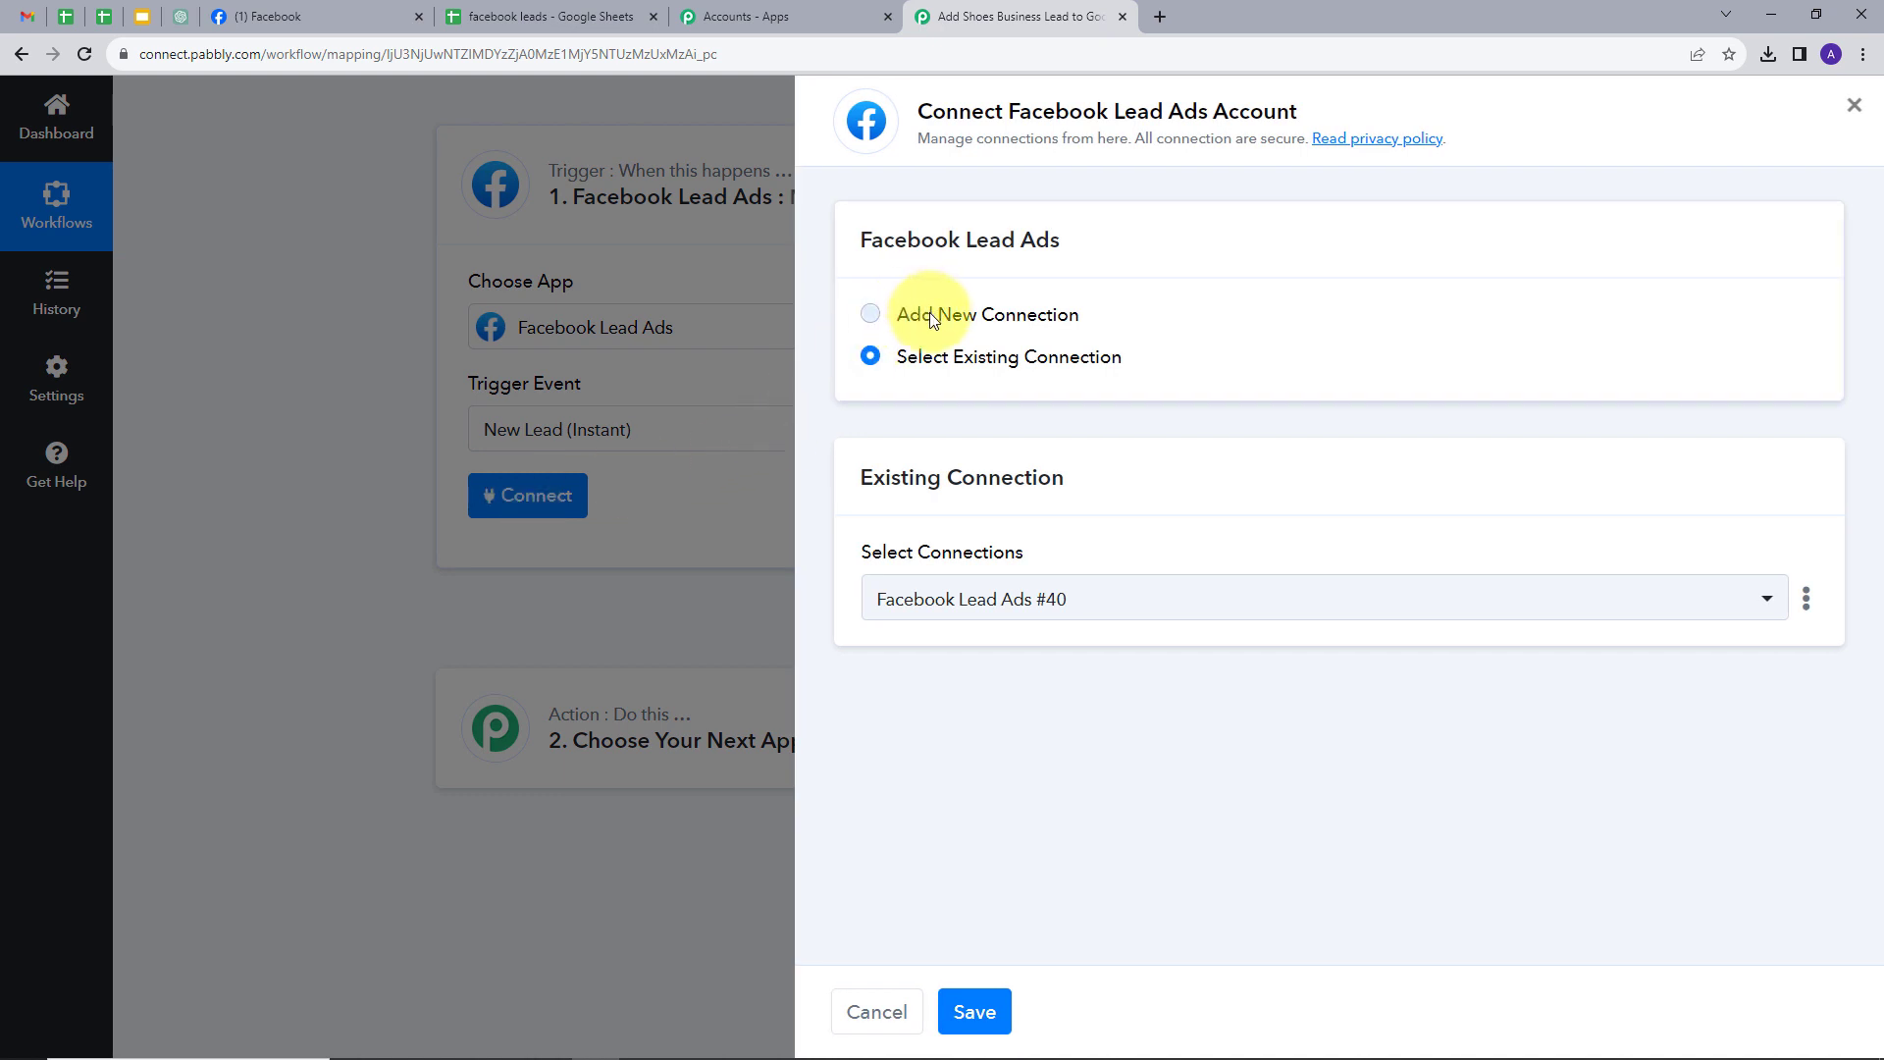
# - Authorize a new Facebook connection for Pabbly Connect, then return to the Shoe Store page
pyautogui.click(931, 314)
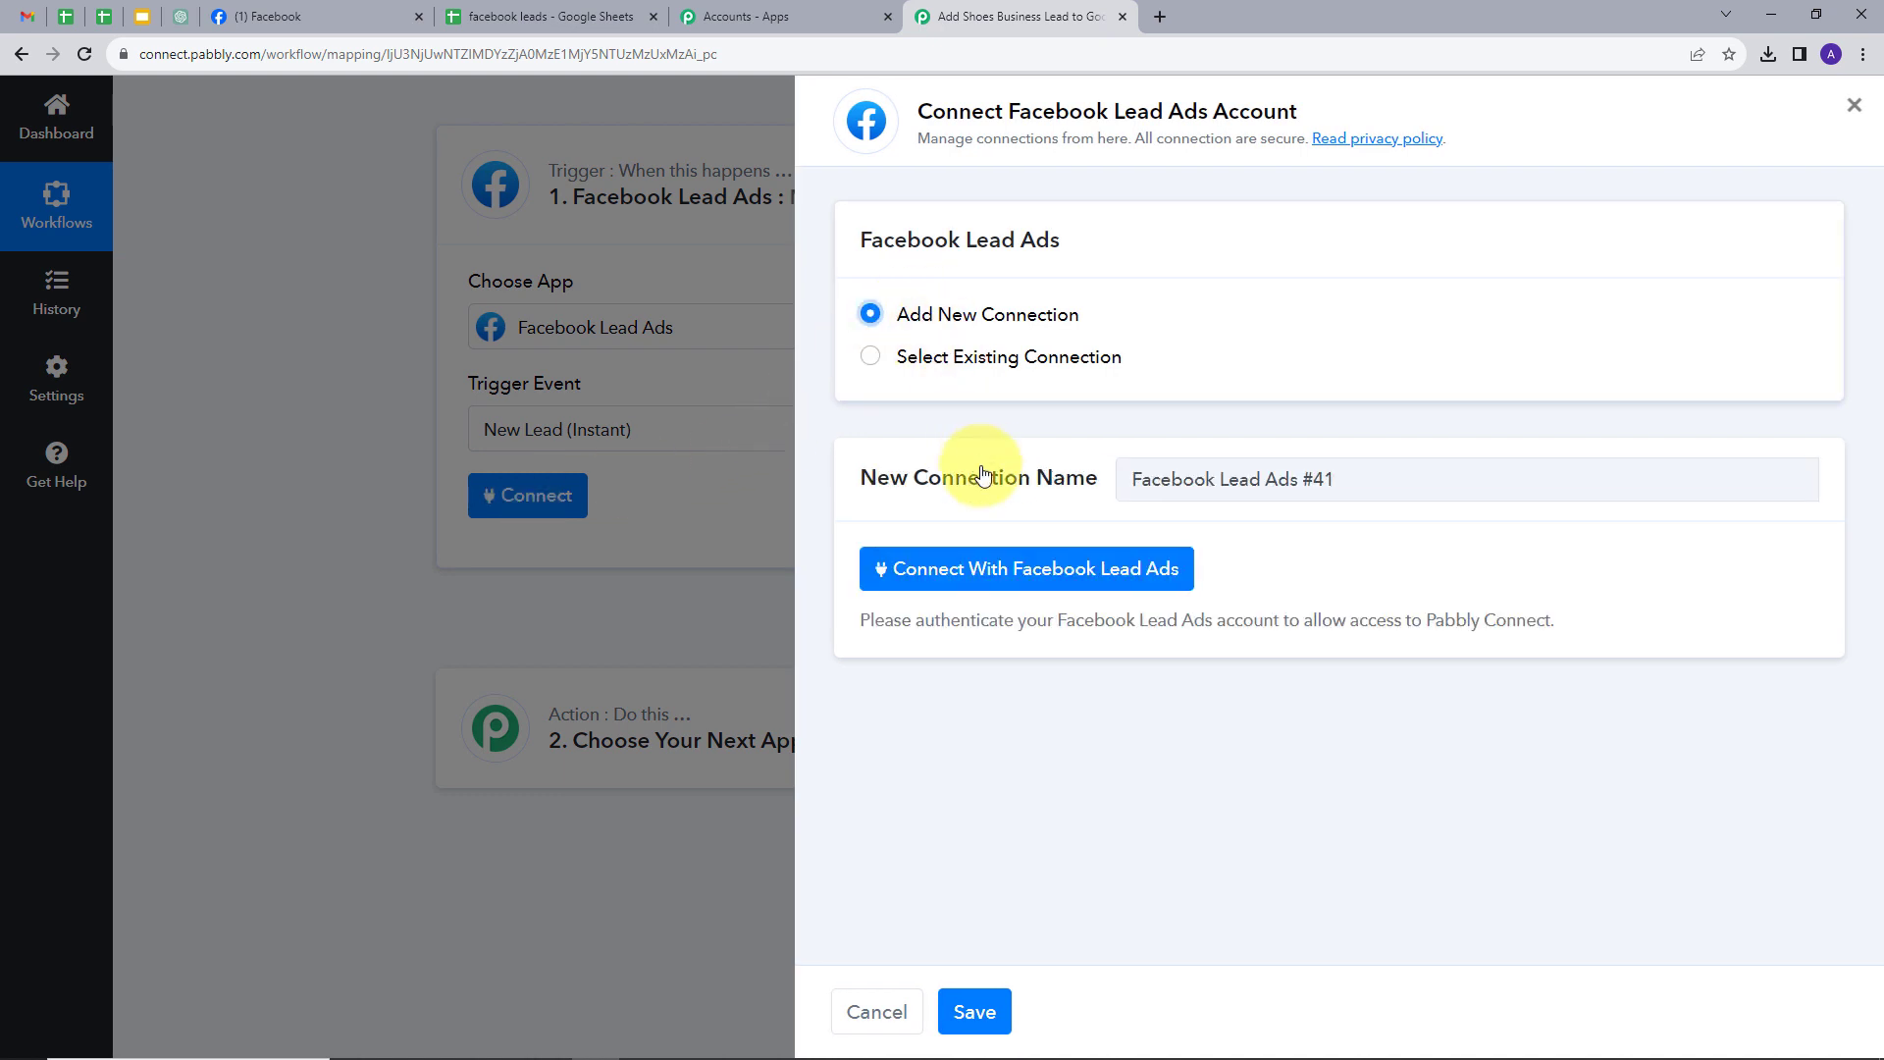
pyautogui.click(982, 575)
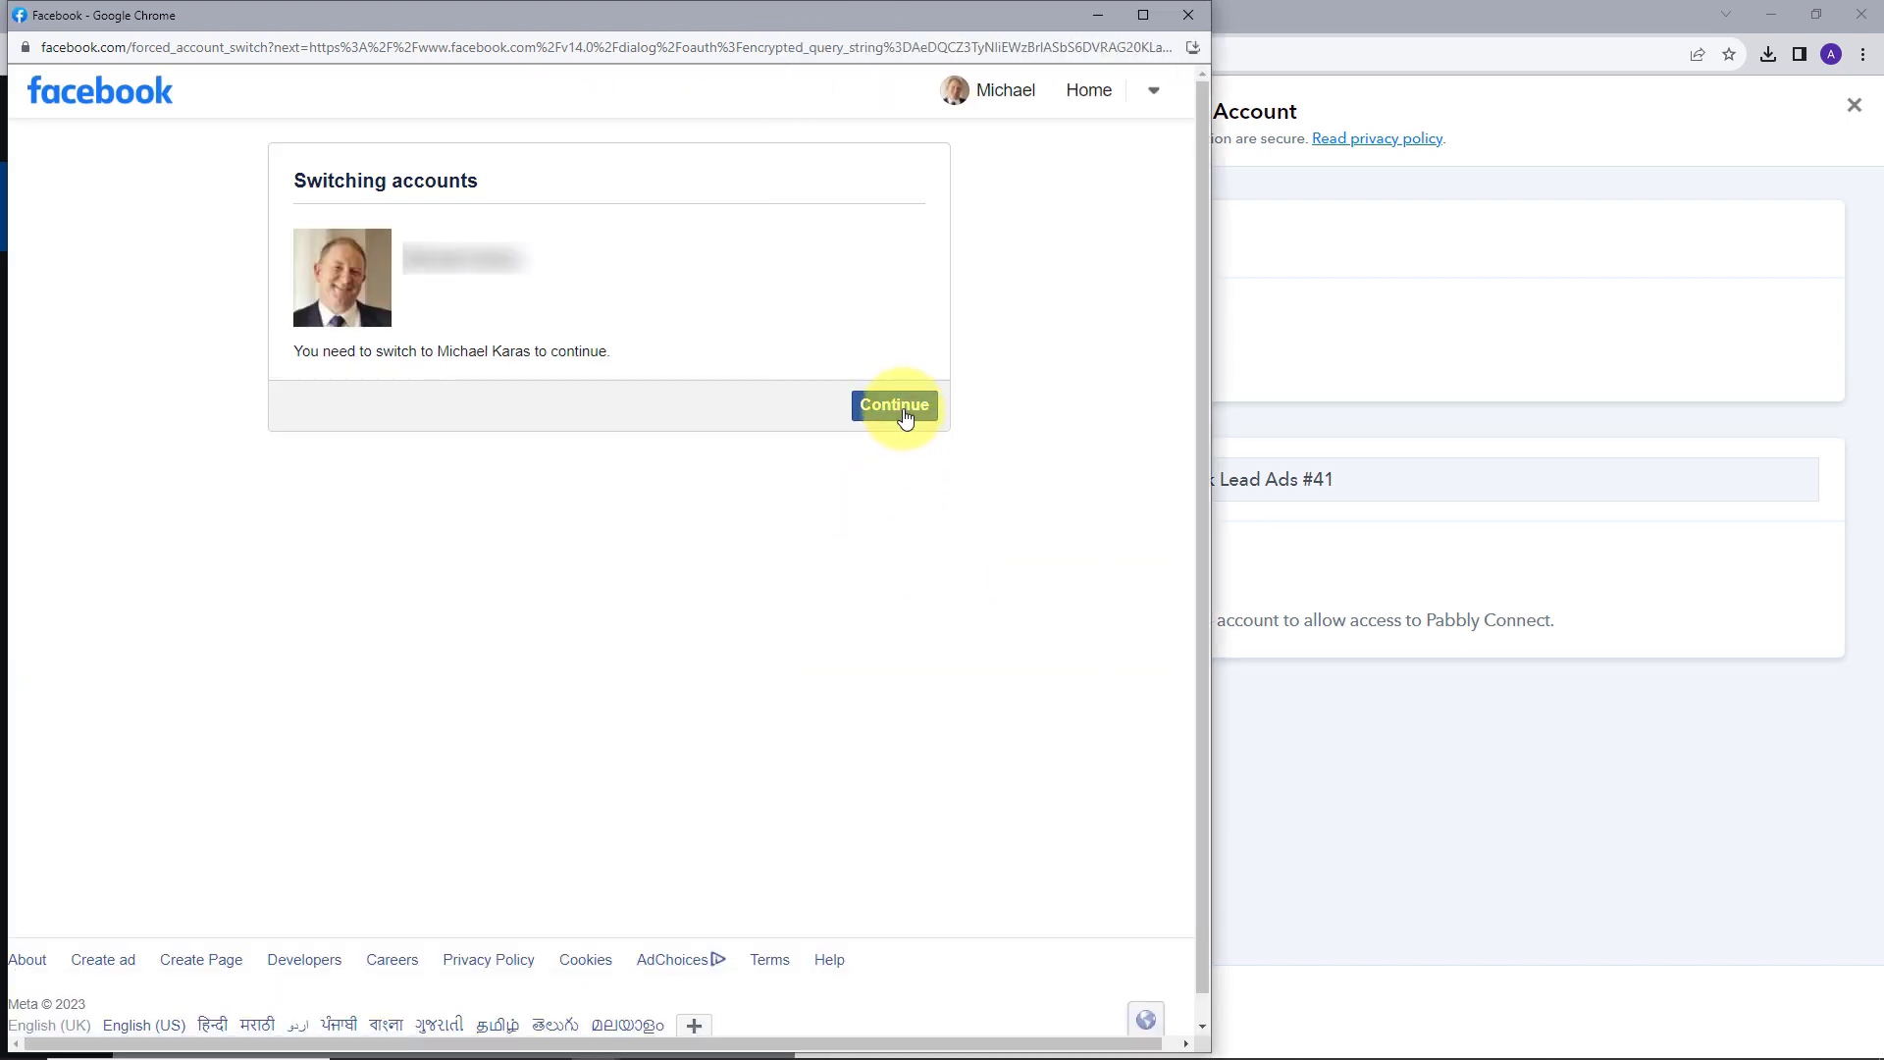
pyautogui.click(904, 418)
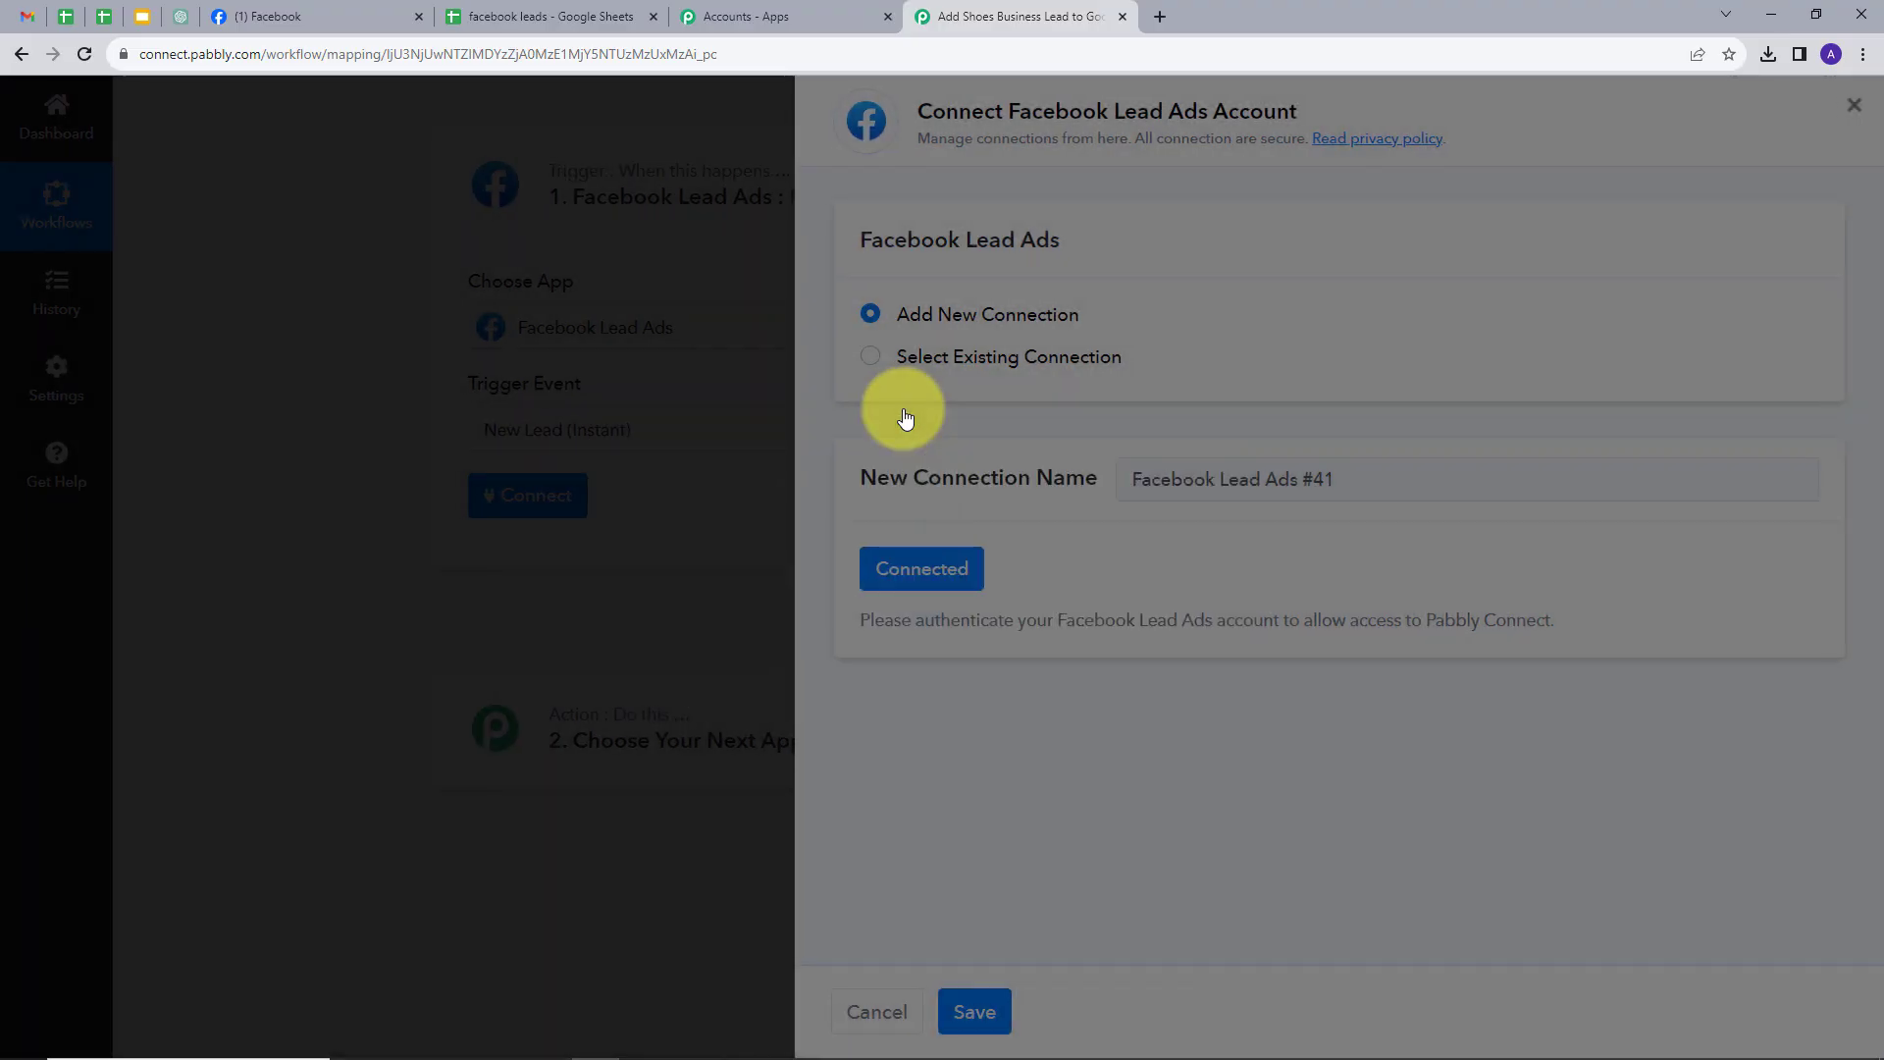
pyautogui.scroll(-2, 839, 544)
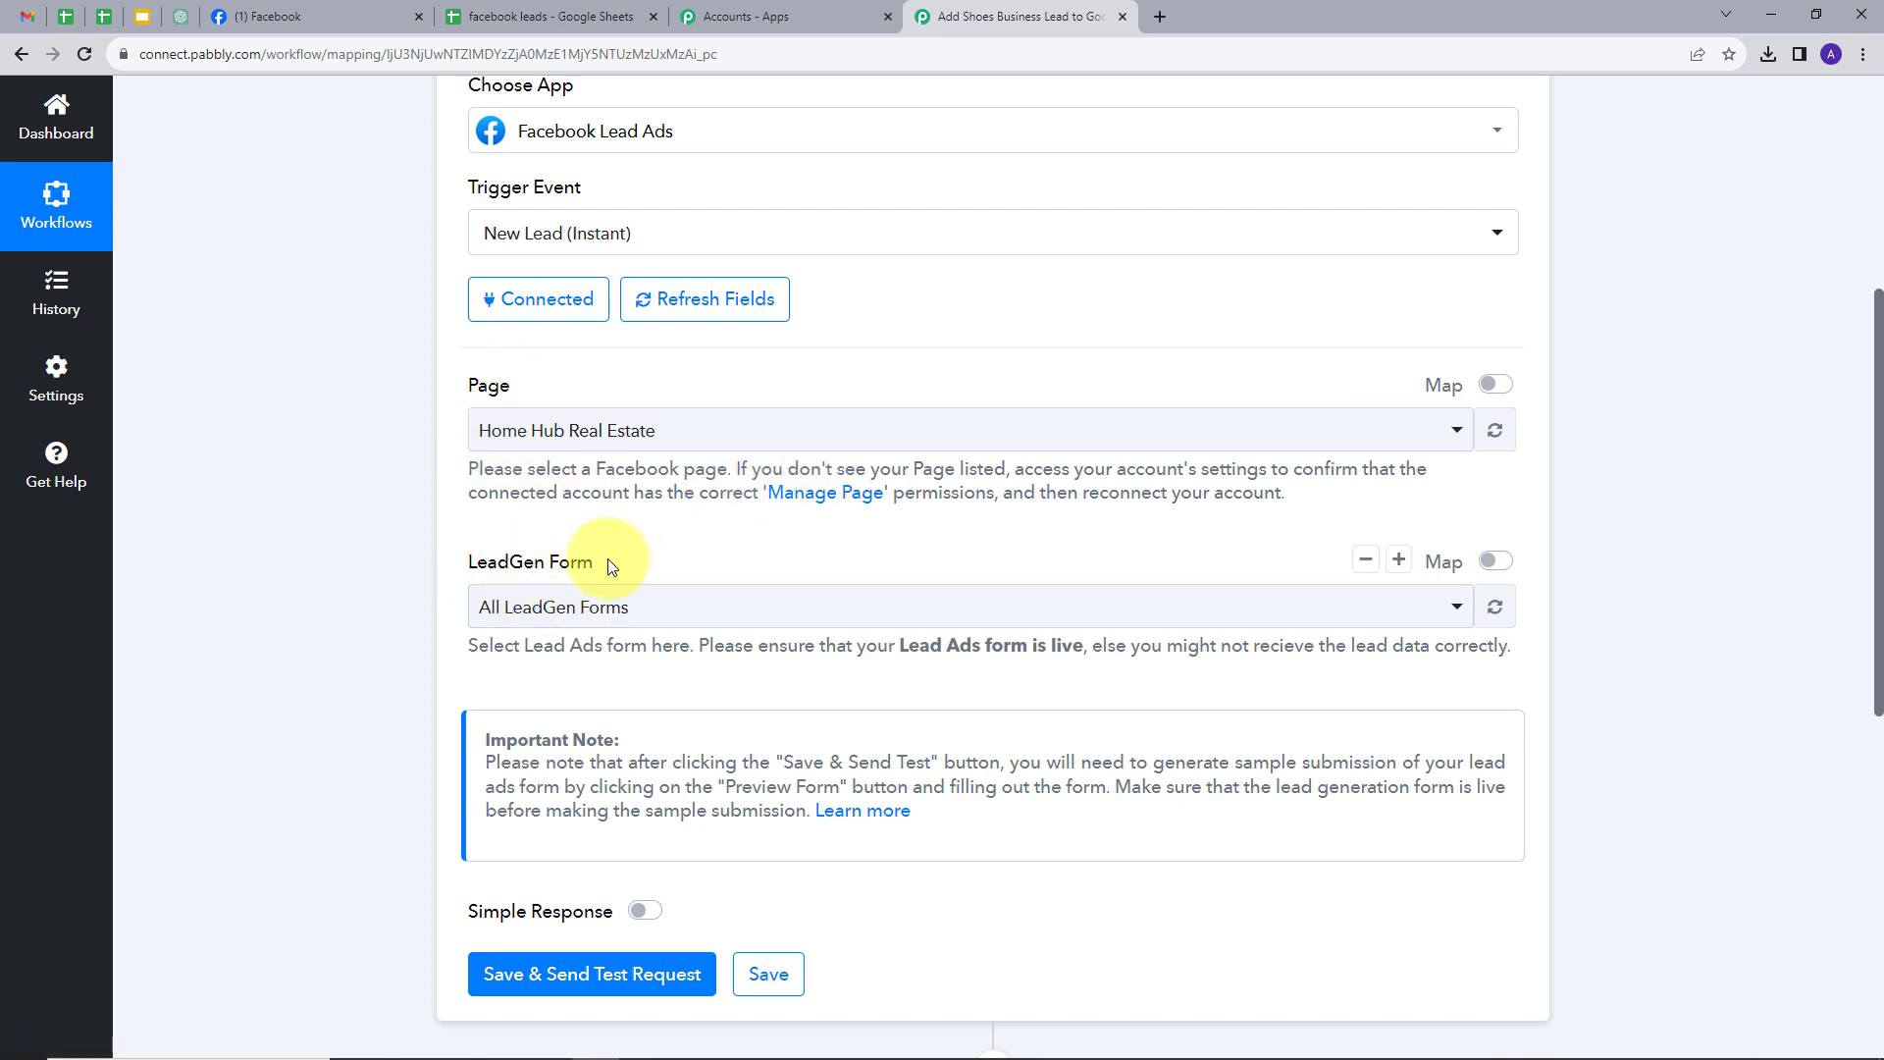
pyautogui.click(320, 16)
# - Reach Instant Forms through Meta Business Suite's All tools for Shoe Store
pyautogui.scroll(-1, 913, 685)
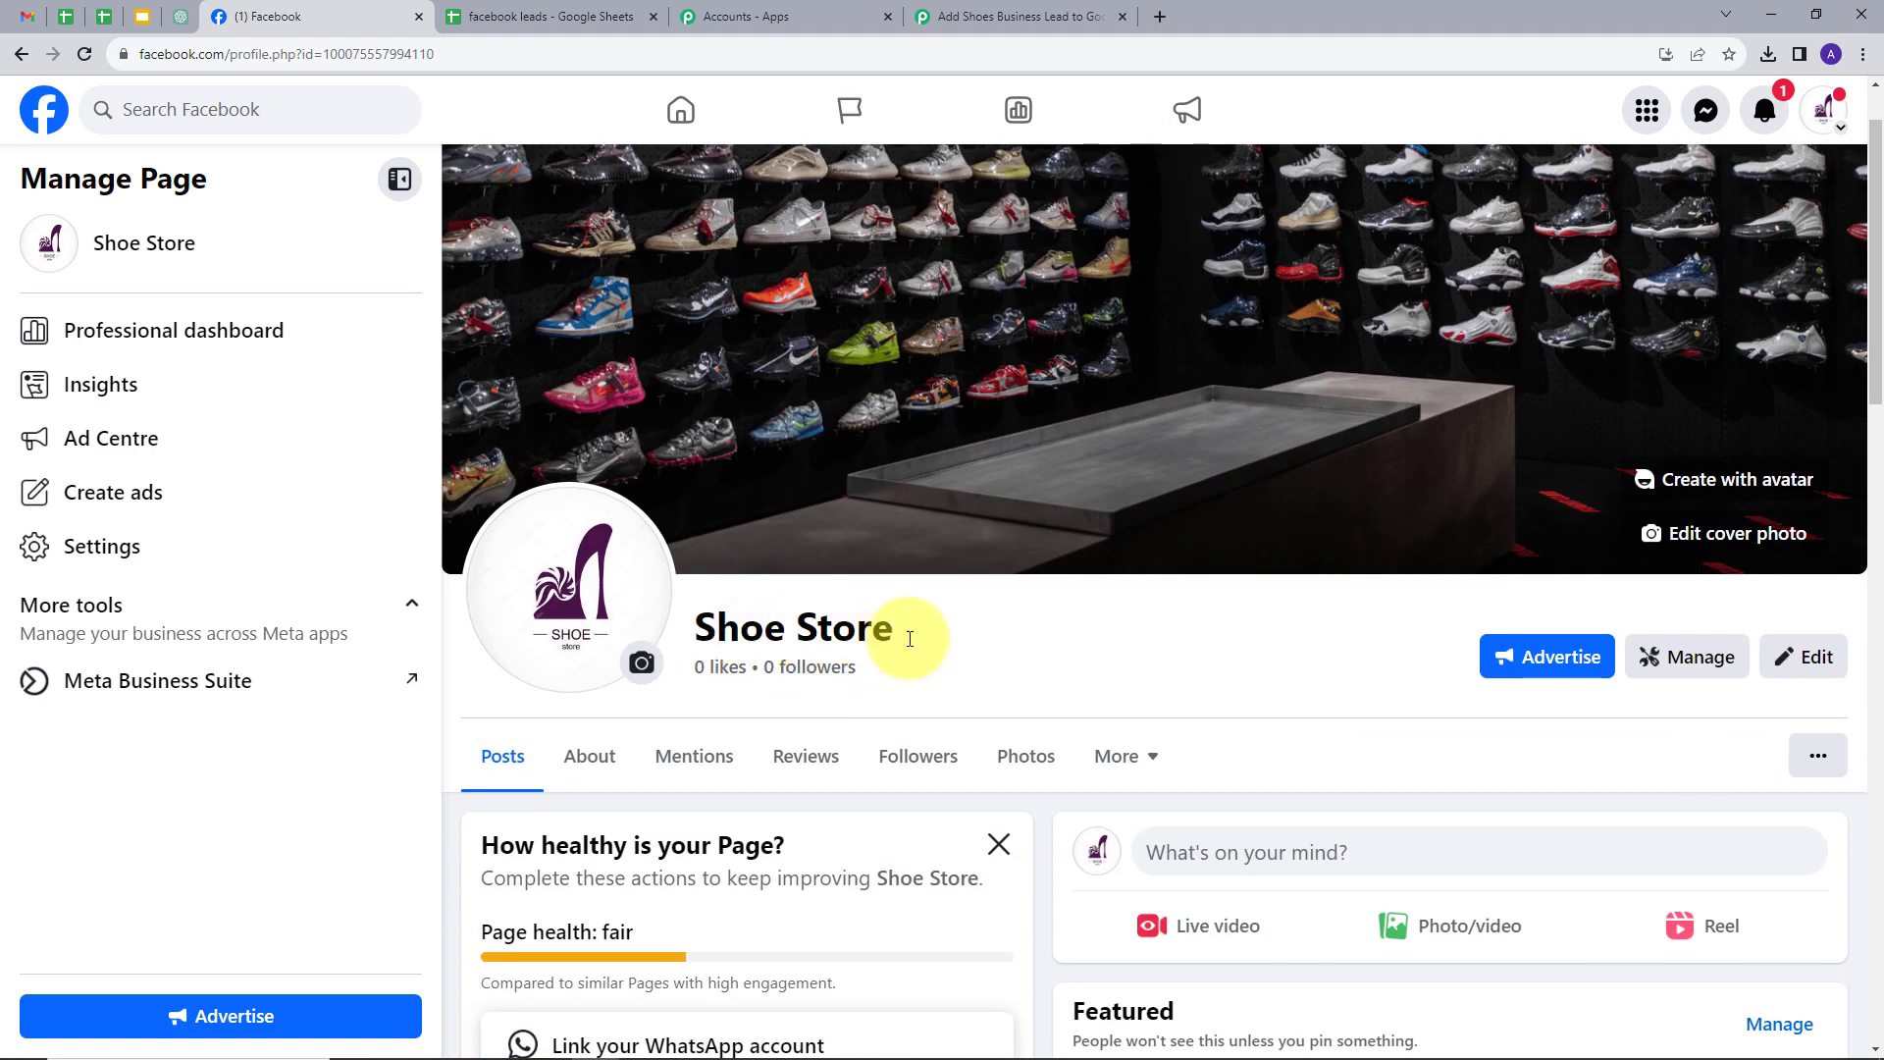
pyautogui.click(128, 697)
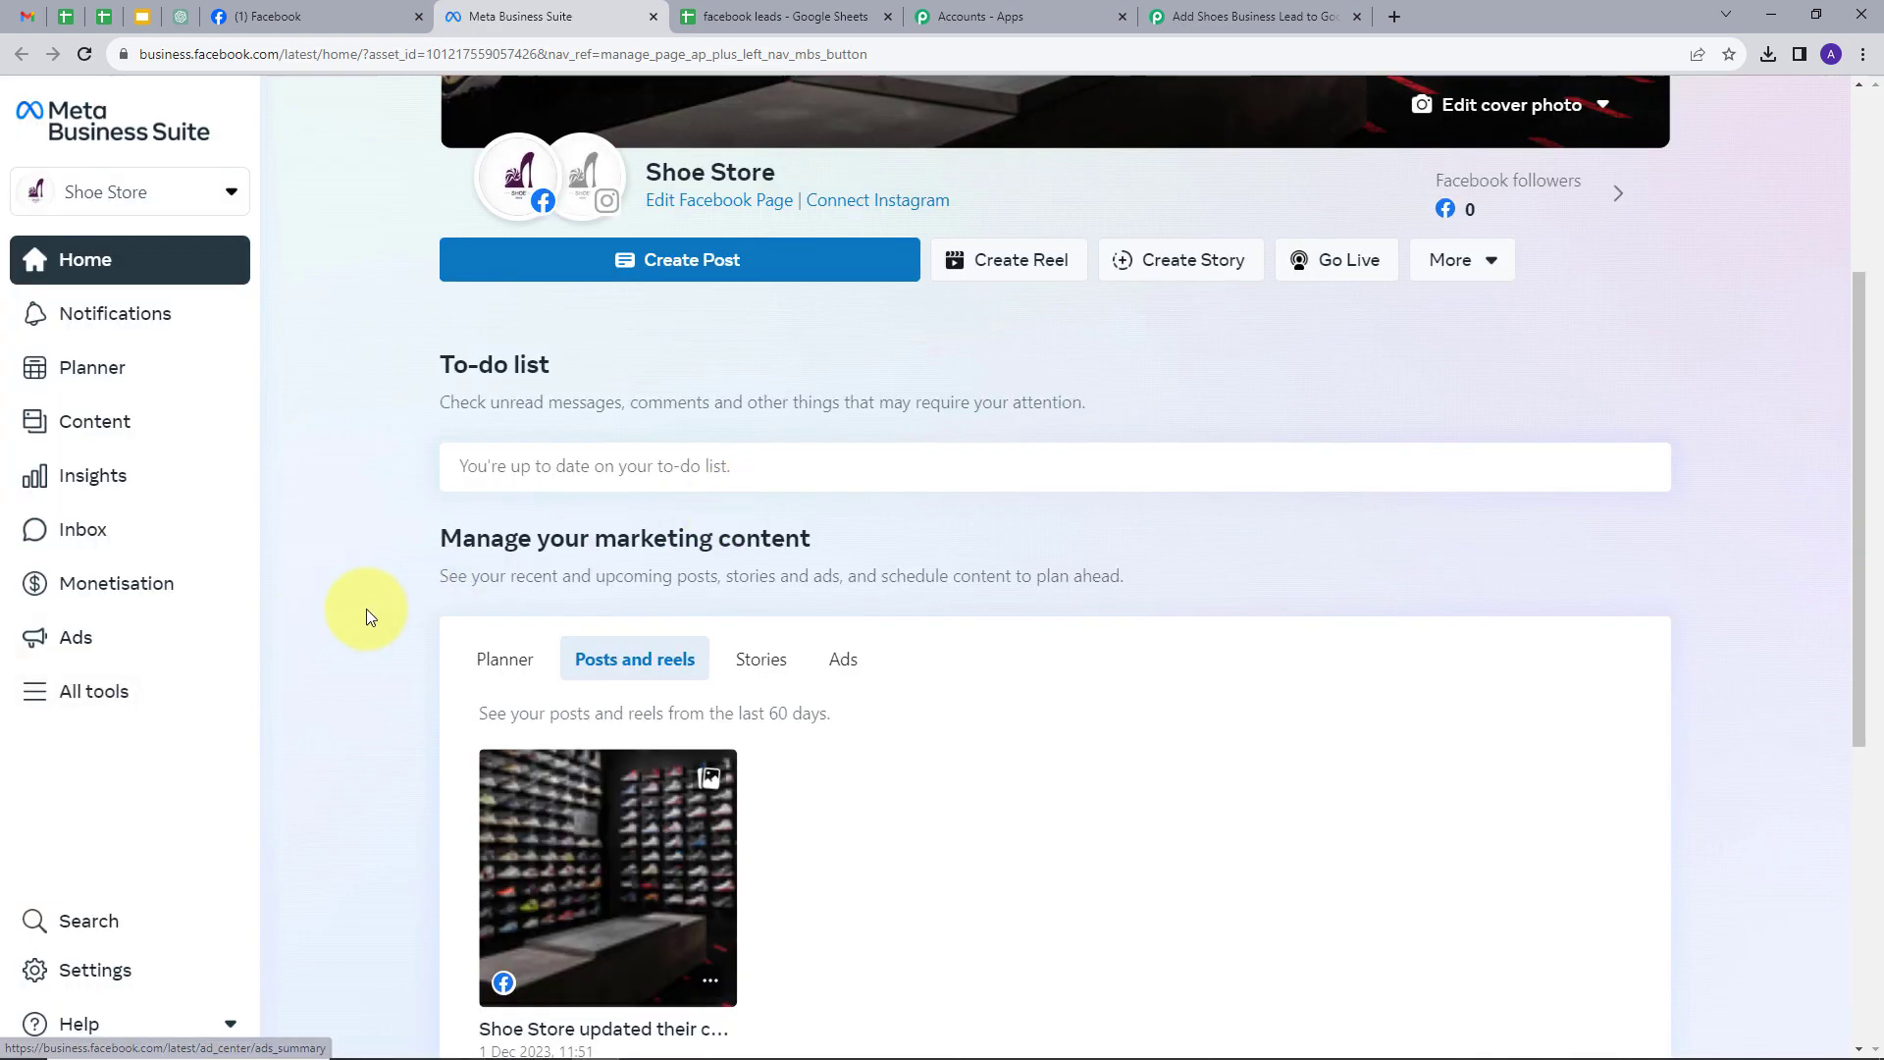
pyautogui.click(89, 693)
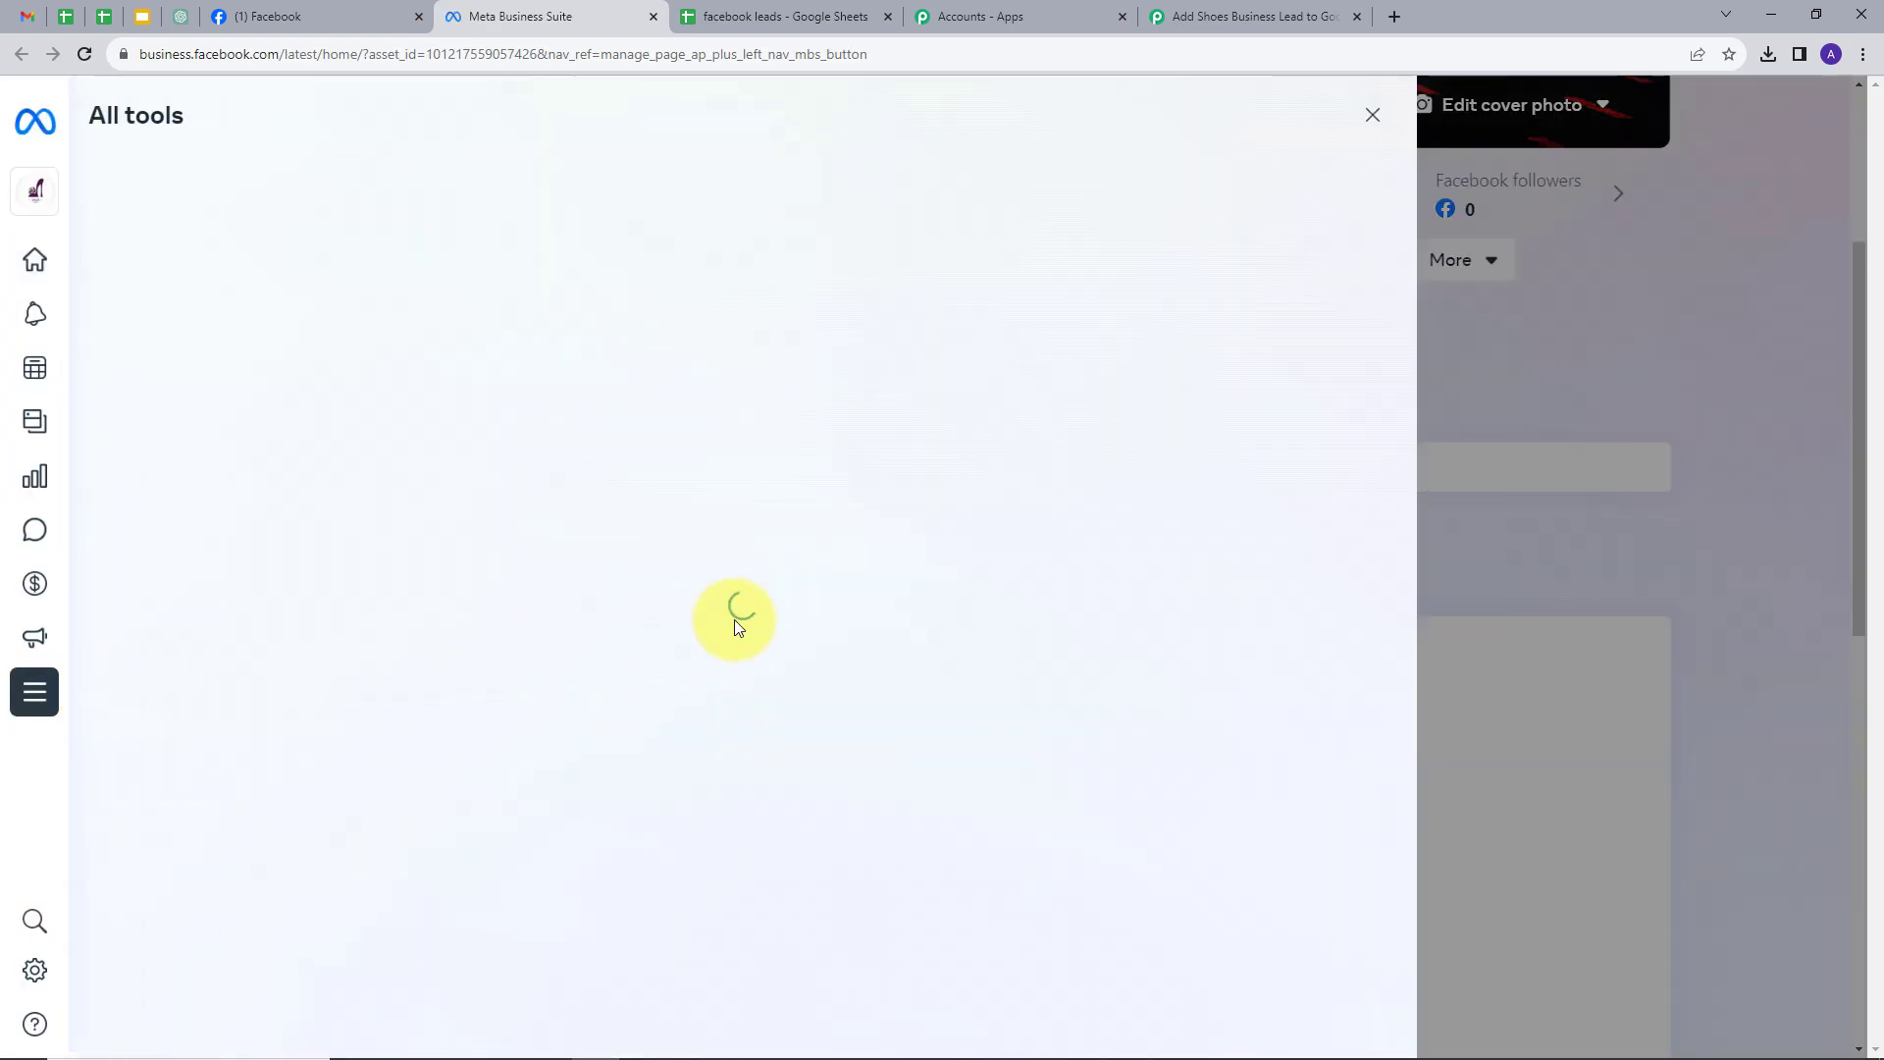
pyautogui.scroll(-3, 775, 589)
pyautogui.scroll(-2, 808, 547)
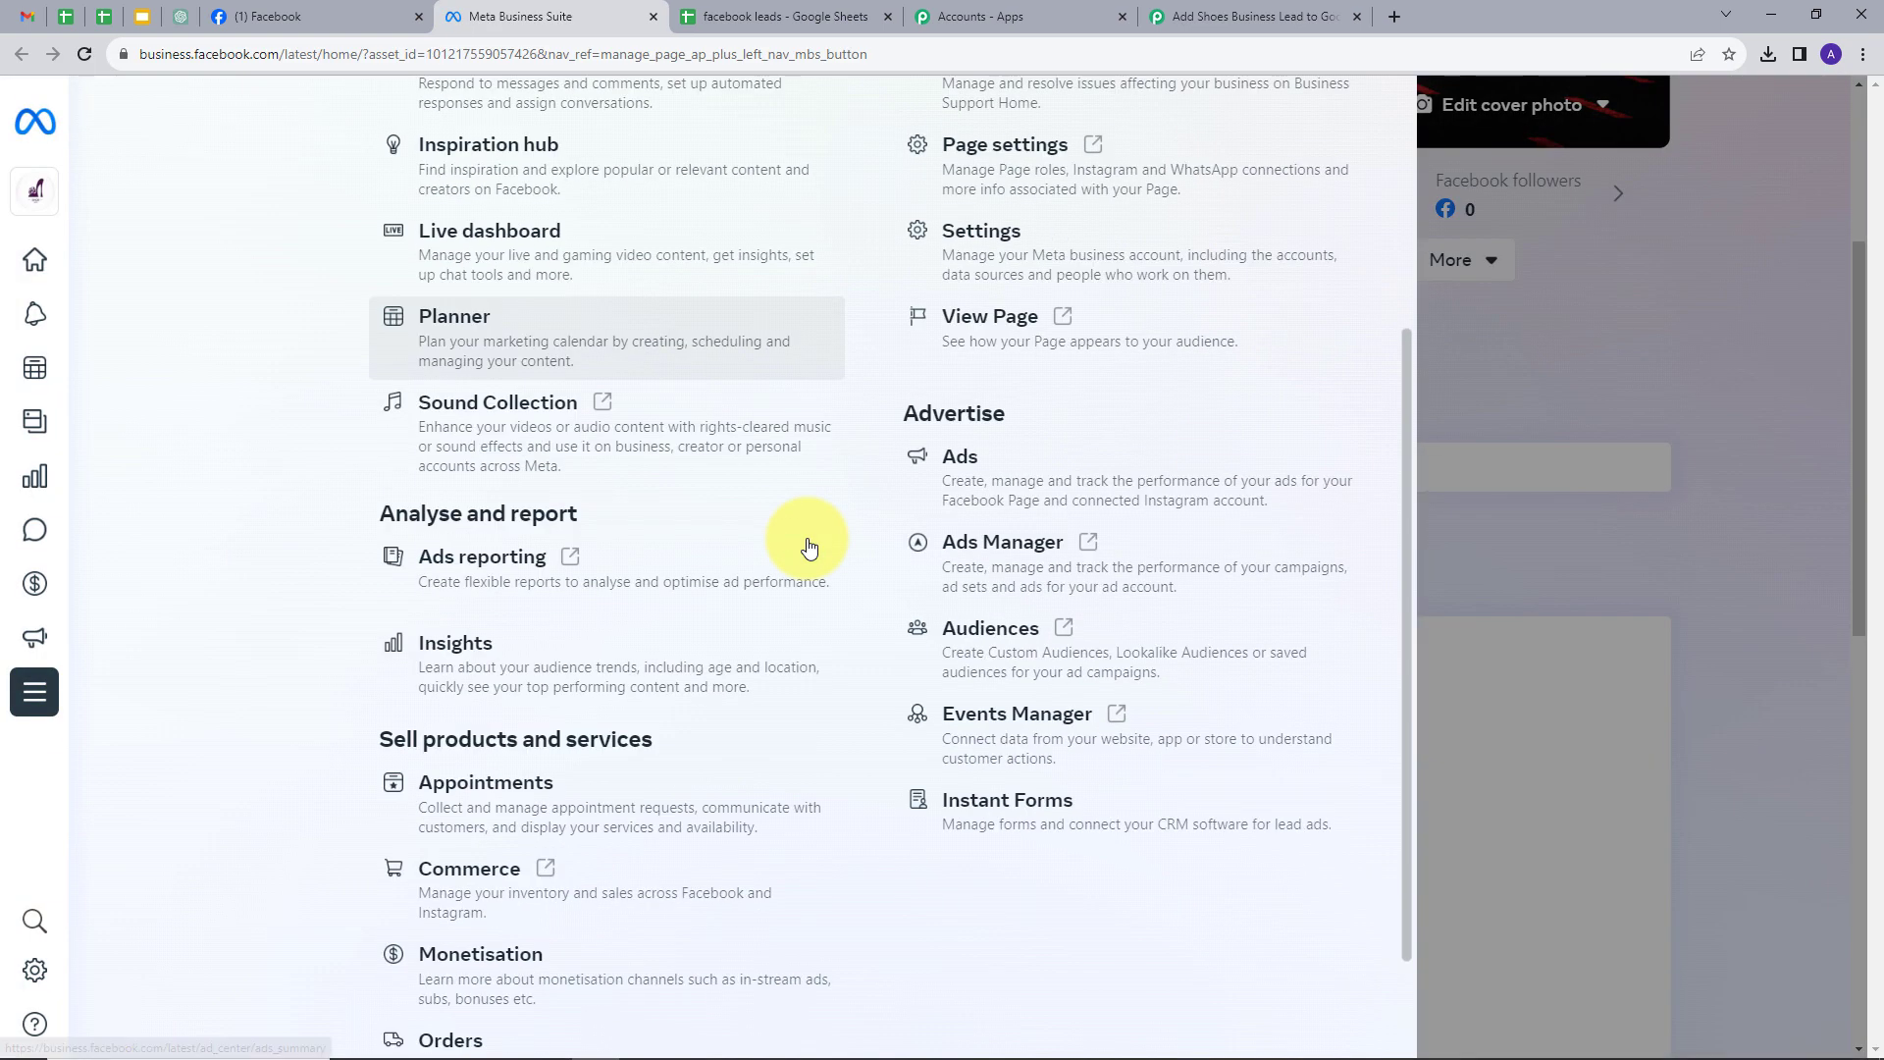
pyautogui.click(1050, 805)
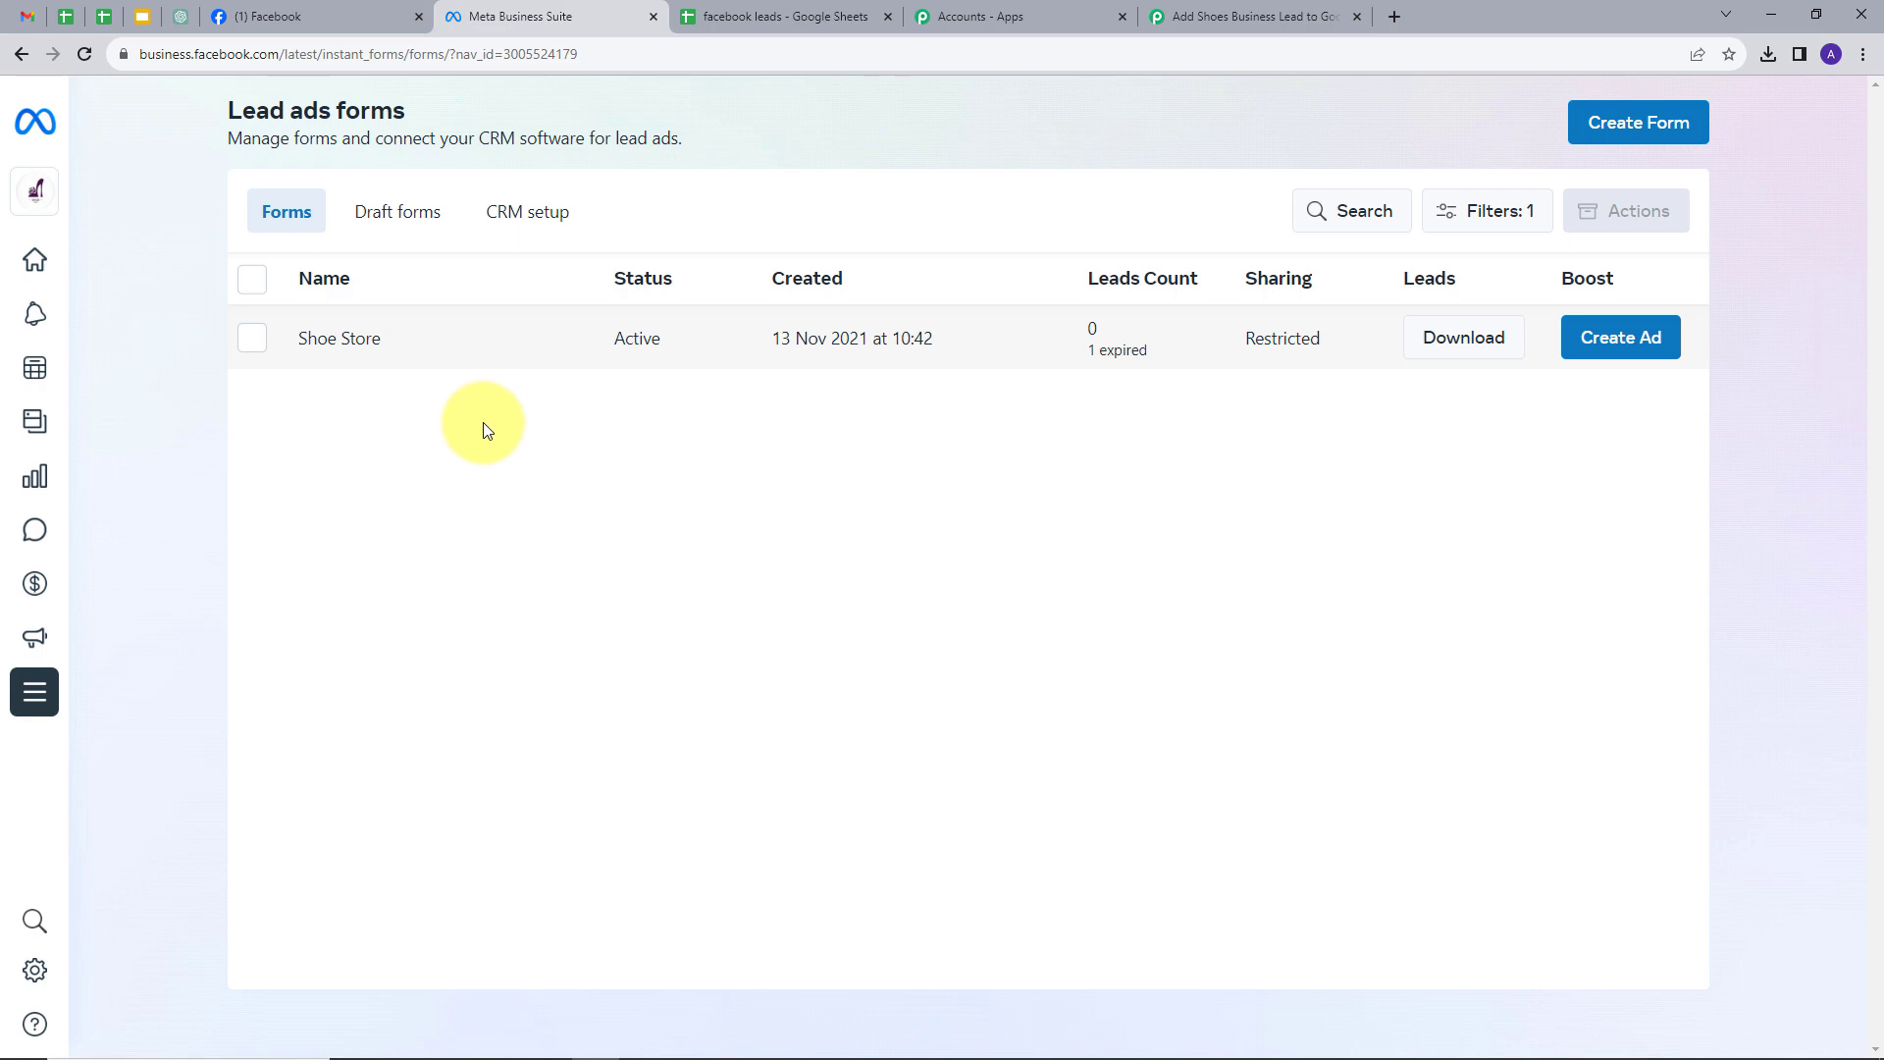
# - Preview the Shoe Store form through to its thanks page, then return to Pabbly
pyautogui.click(348, 351)
pyautogui.scroll(-6, 1394, 681)
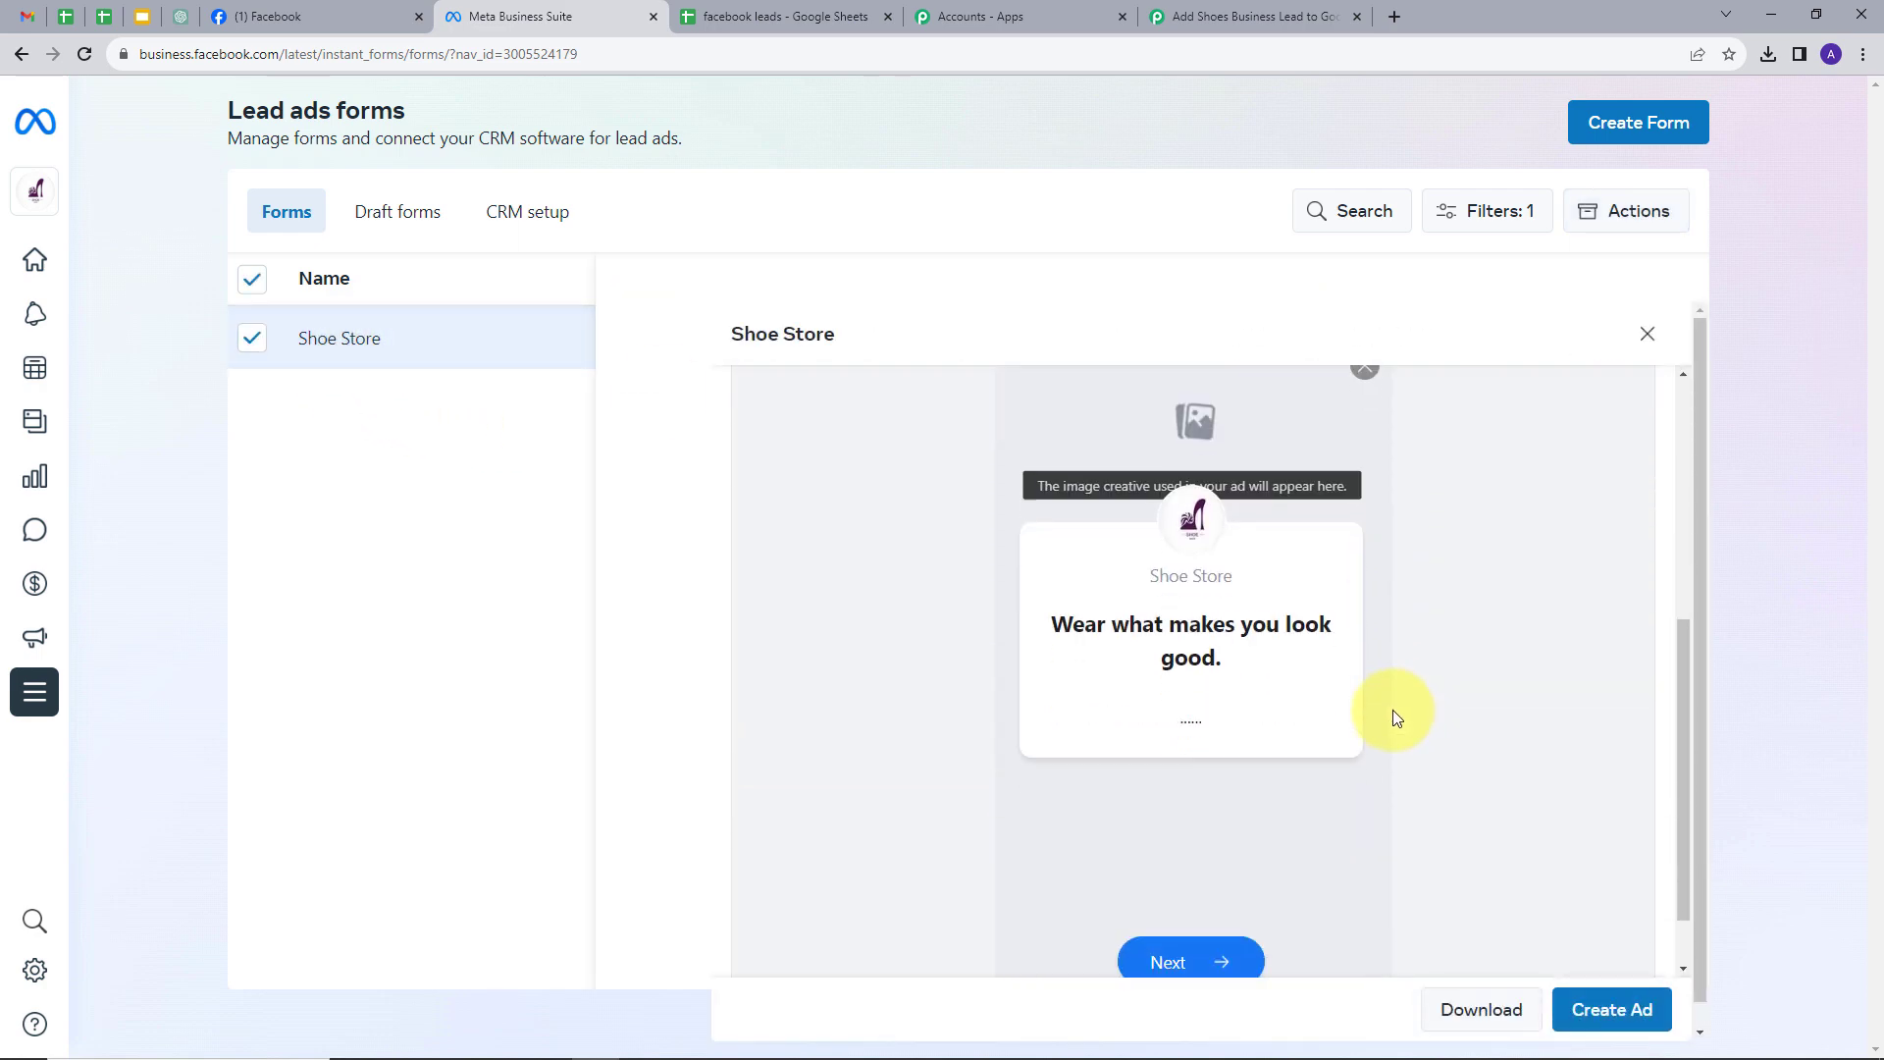
pyautogui.click(1368, 943)
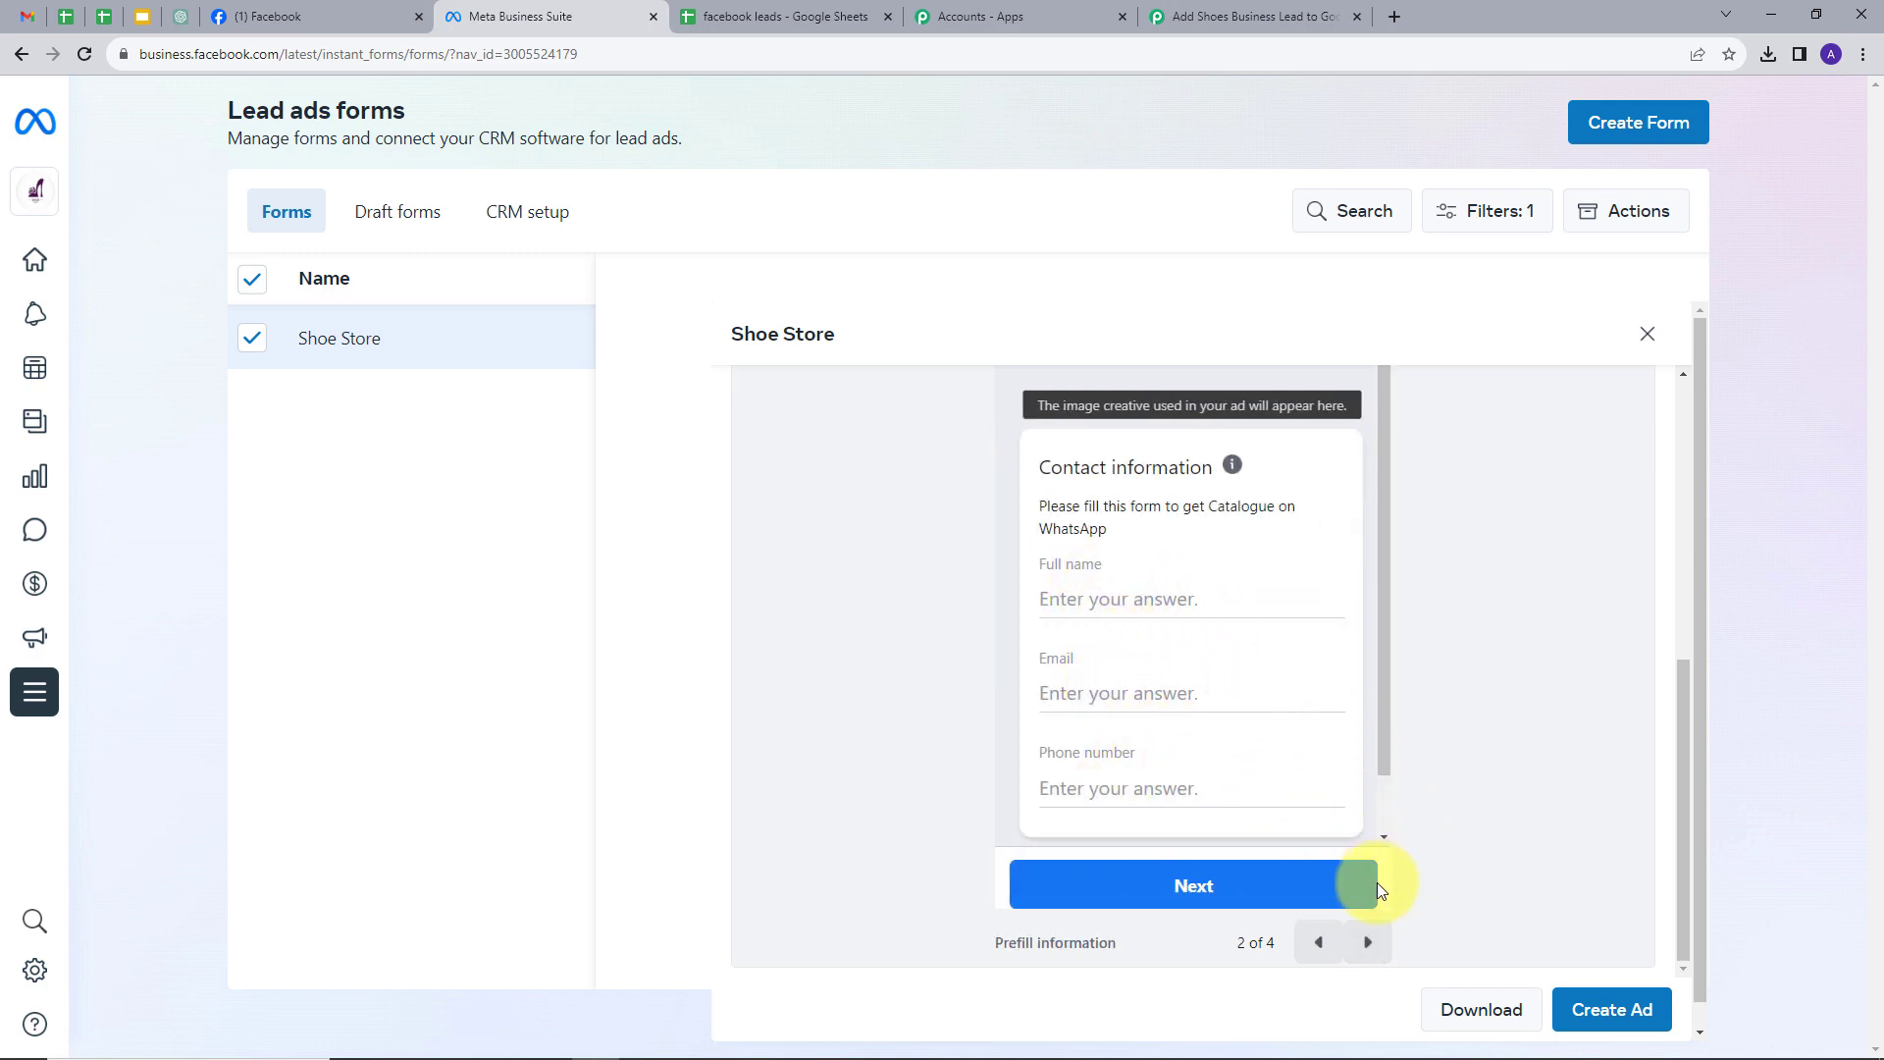
pyautogui.click(1367, 942)
pyautogui.click(1367, 942)
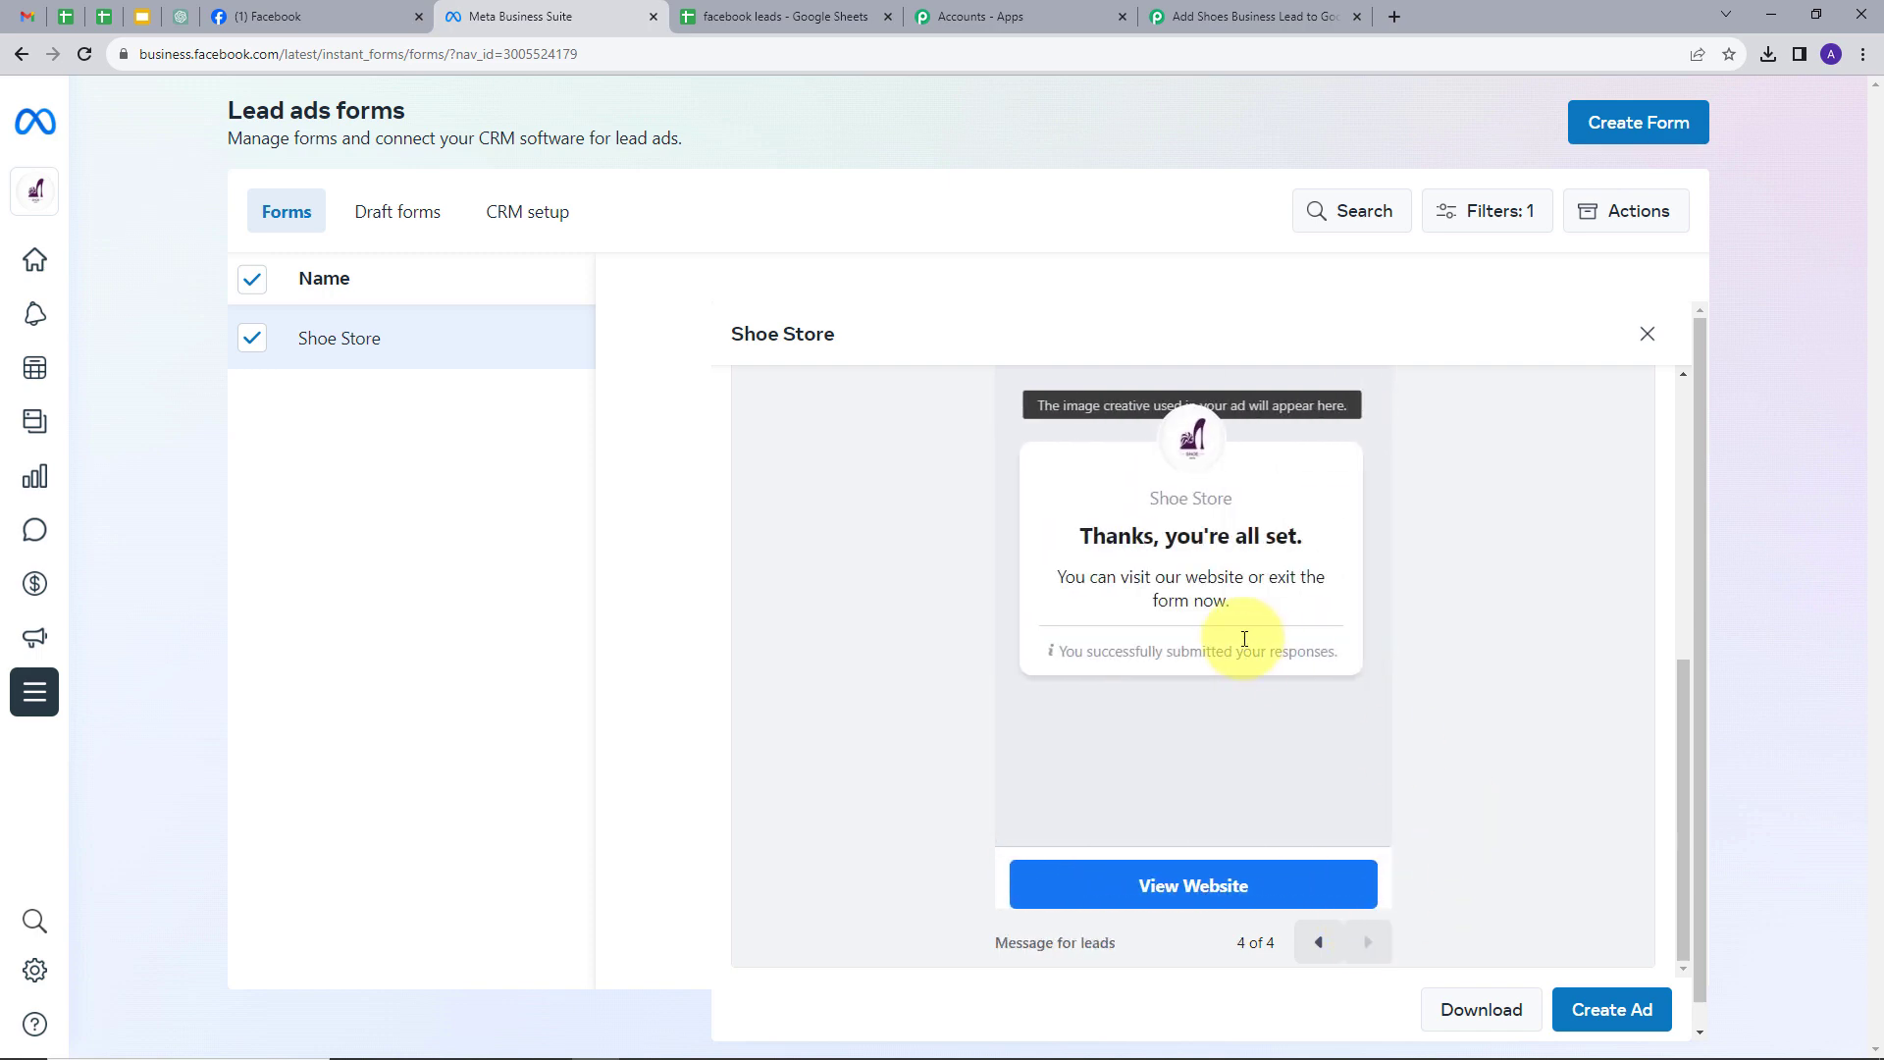
pyautogui.click(1638, 341)
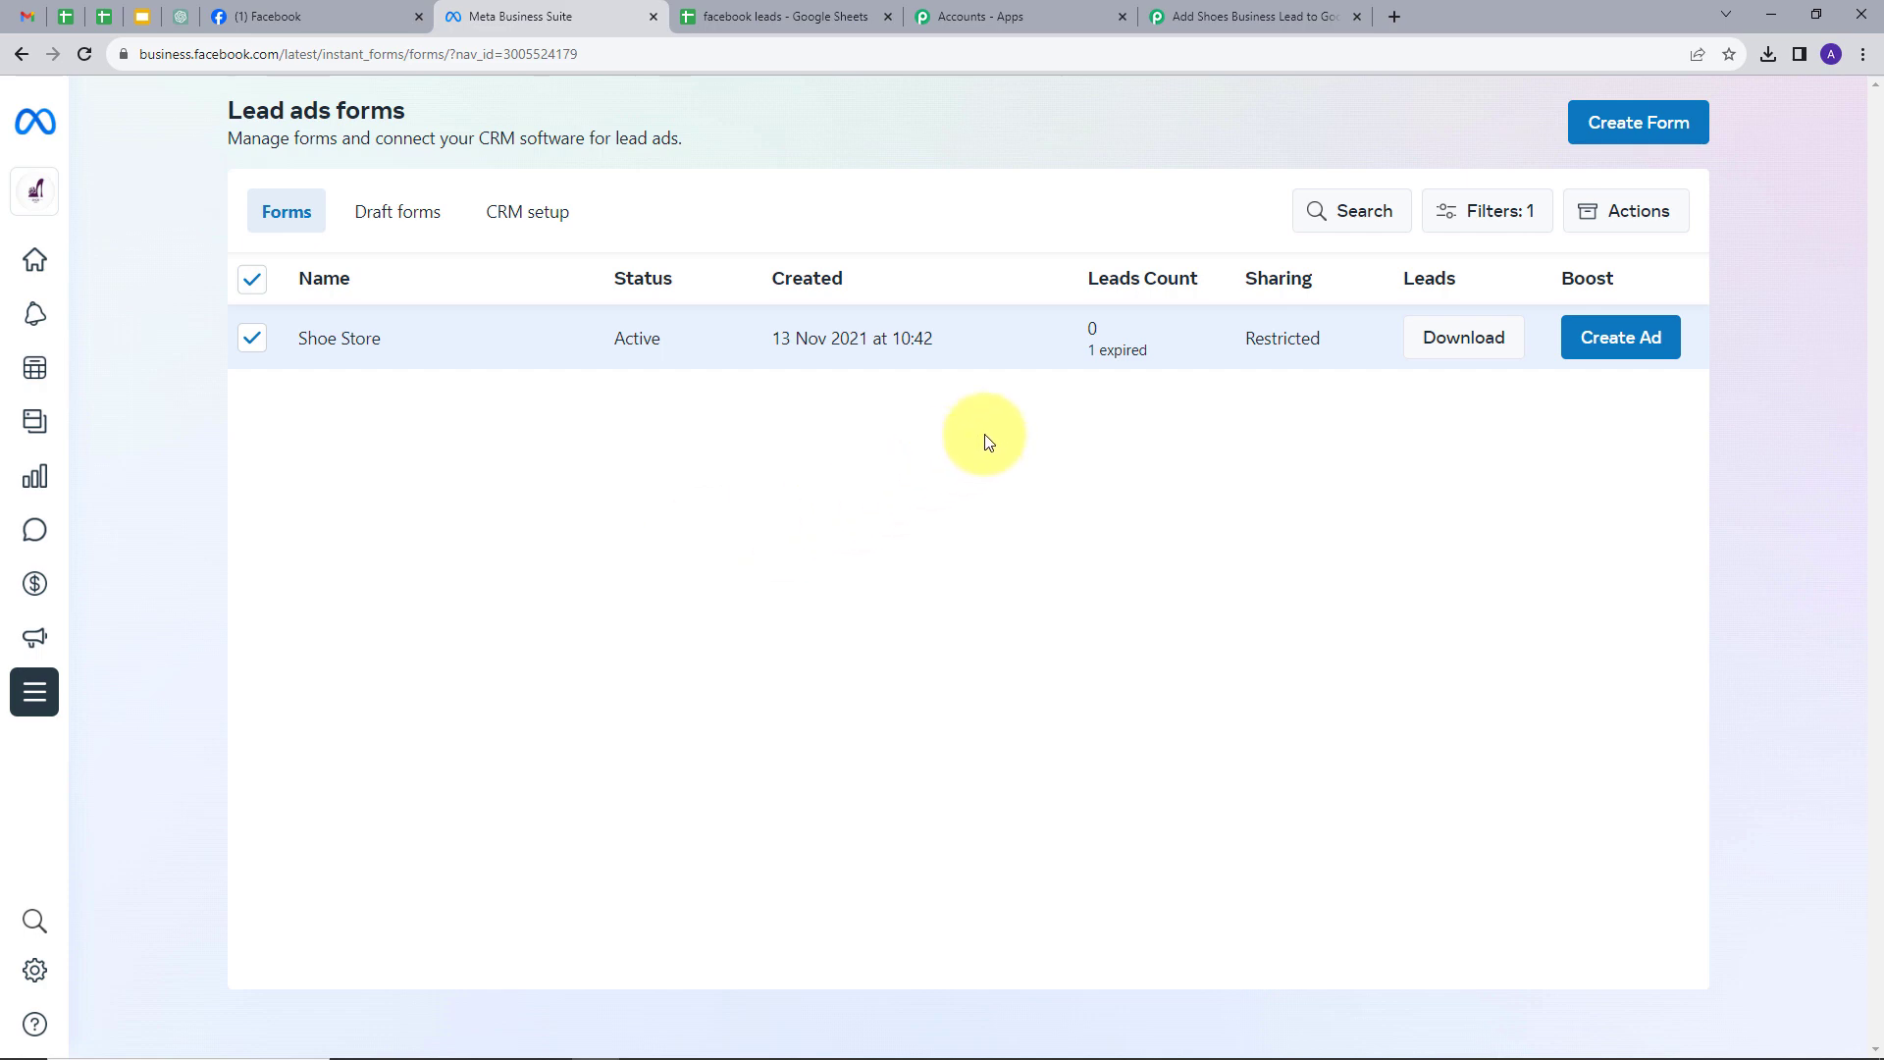
pyautogui.click(1195, 16)
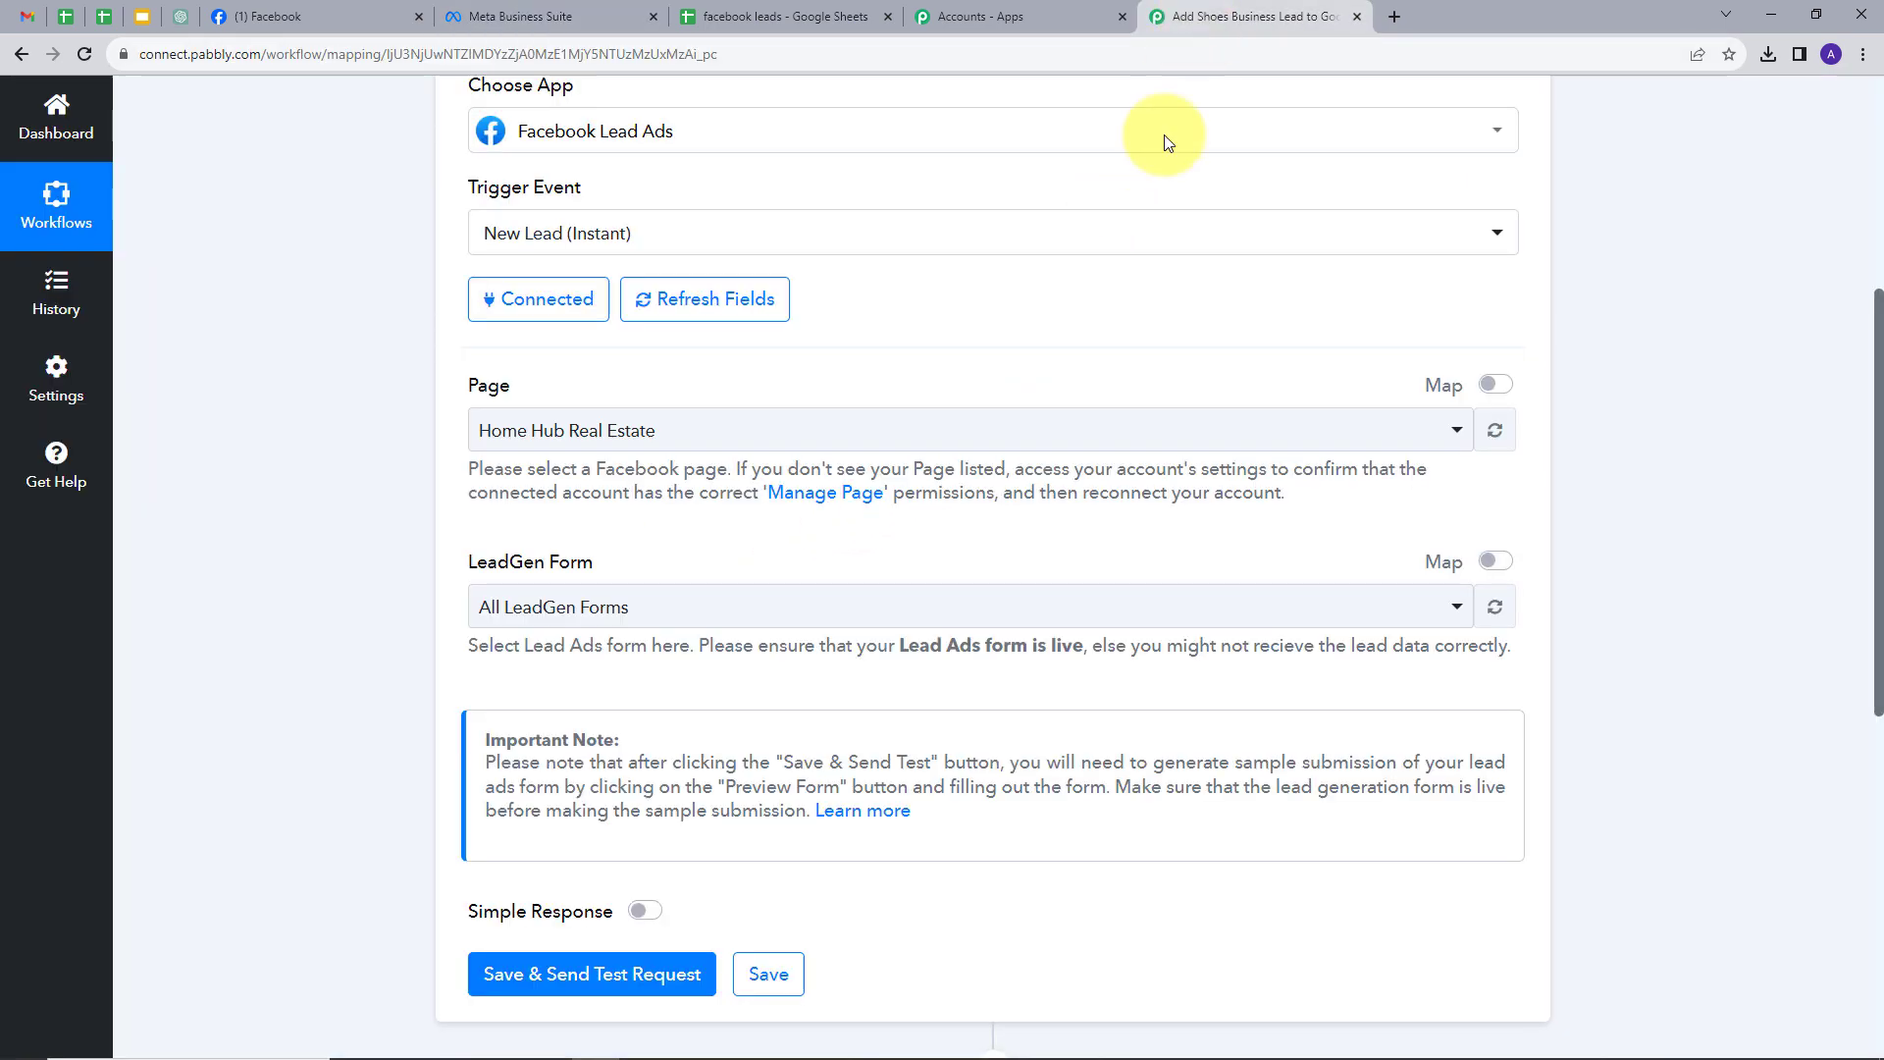
# - Set the trigger's Page and LeadGen Form both to Shoe Store
pyautogui.click(737, 431)
pyautogui.write('she')
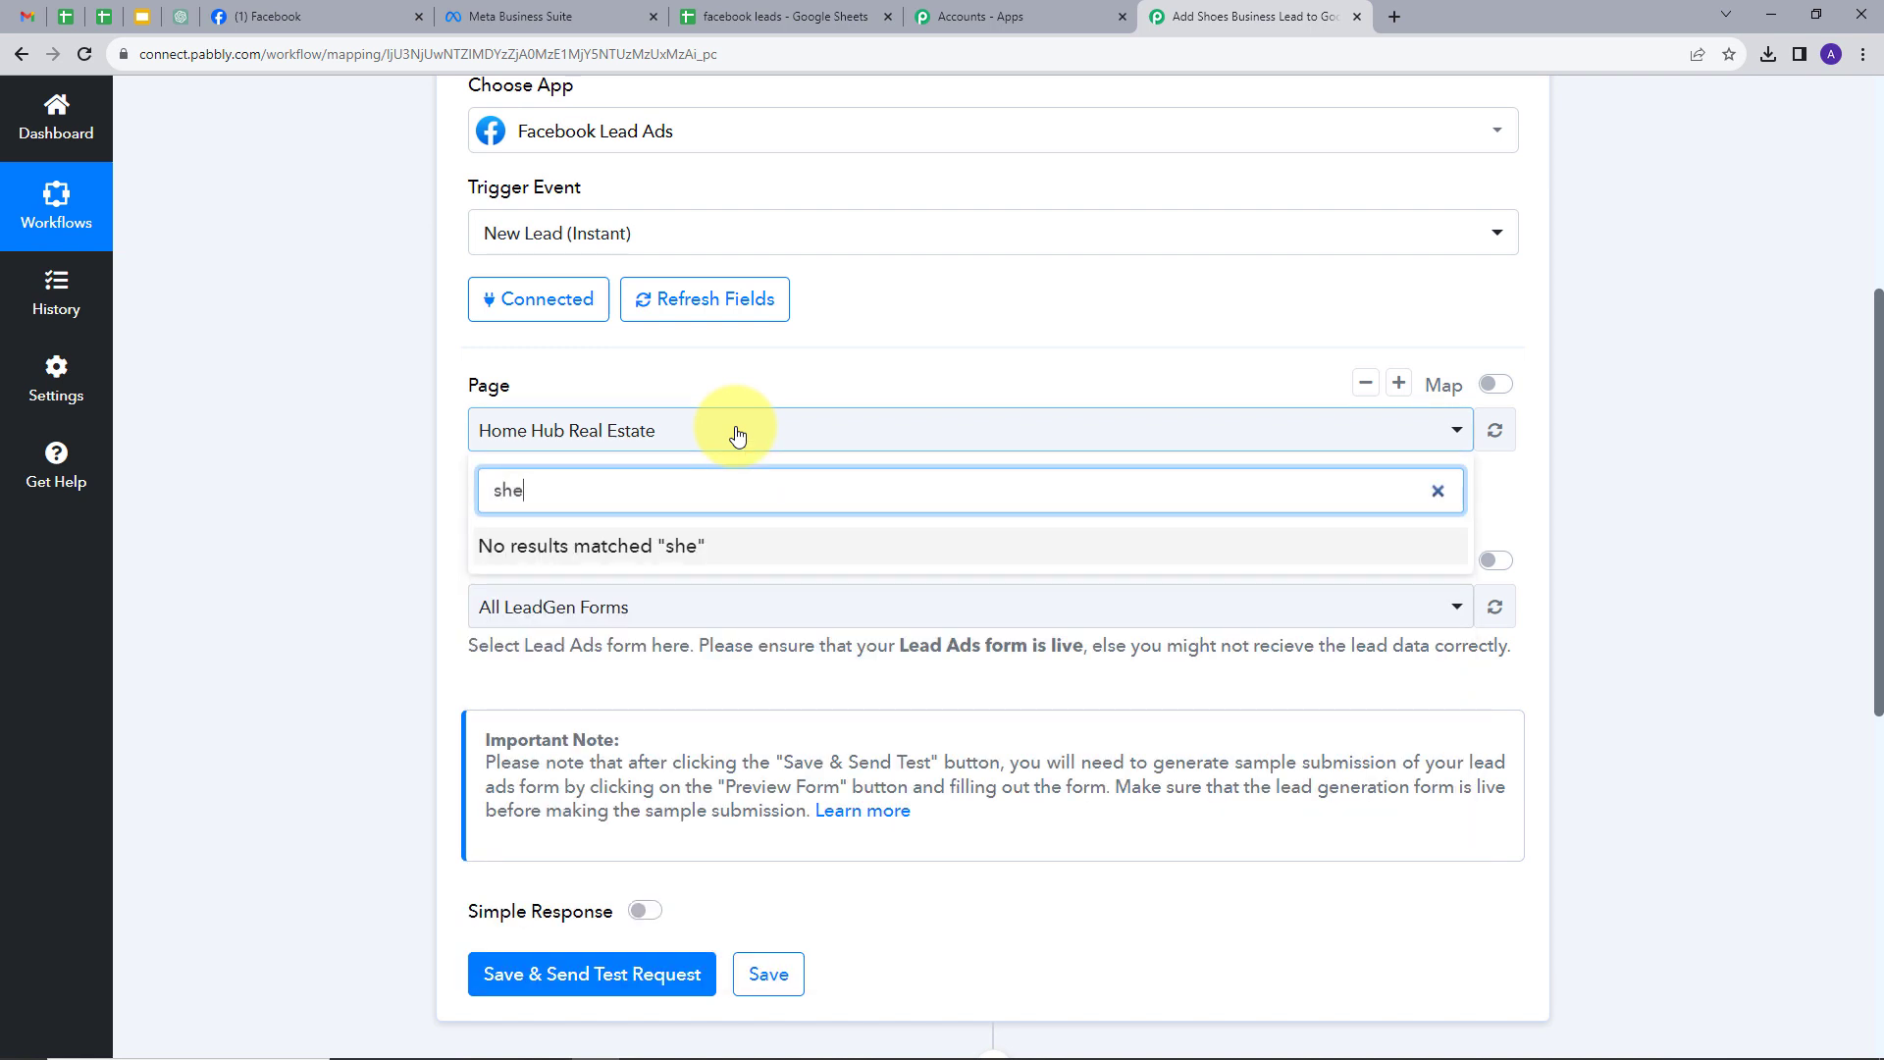
pyautogui.click(536, 549)
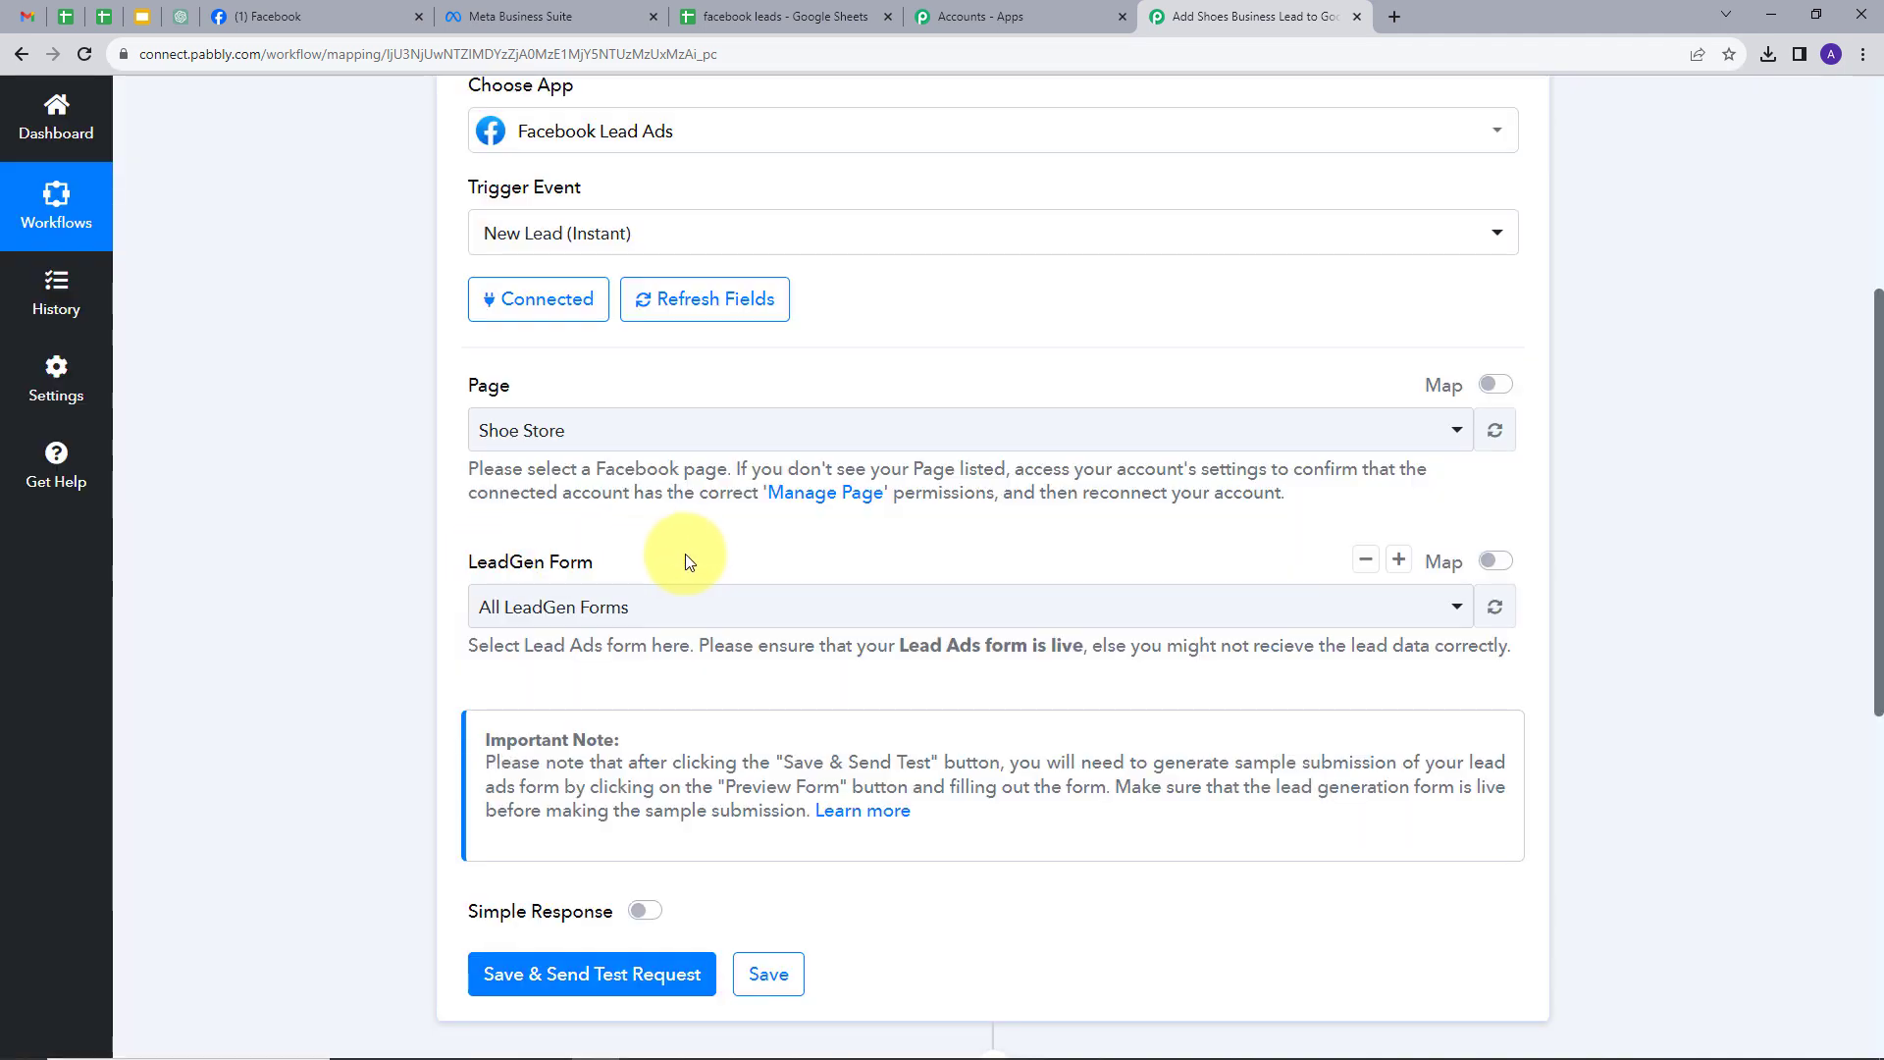
pyautogui.click(715, 606)
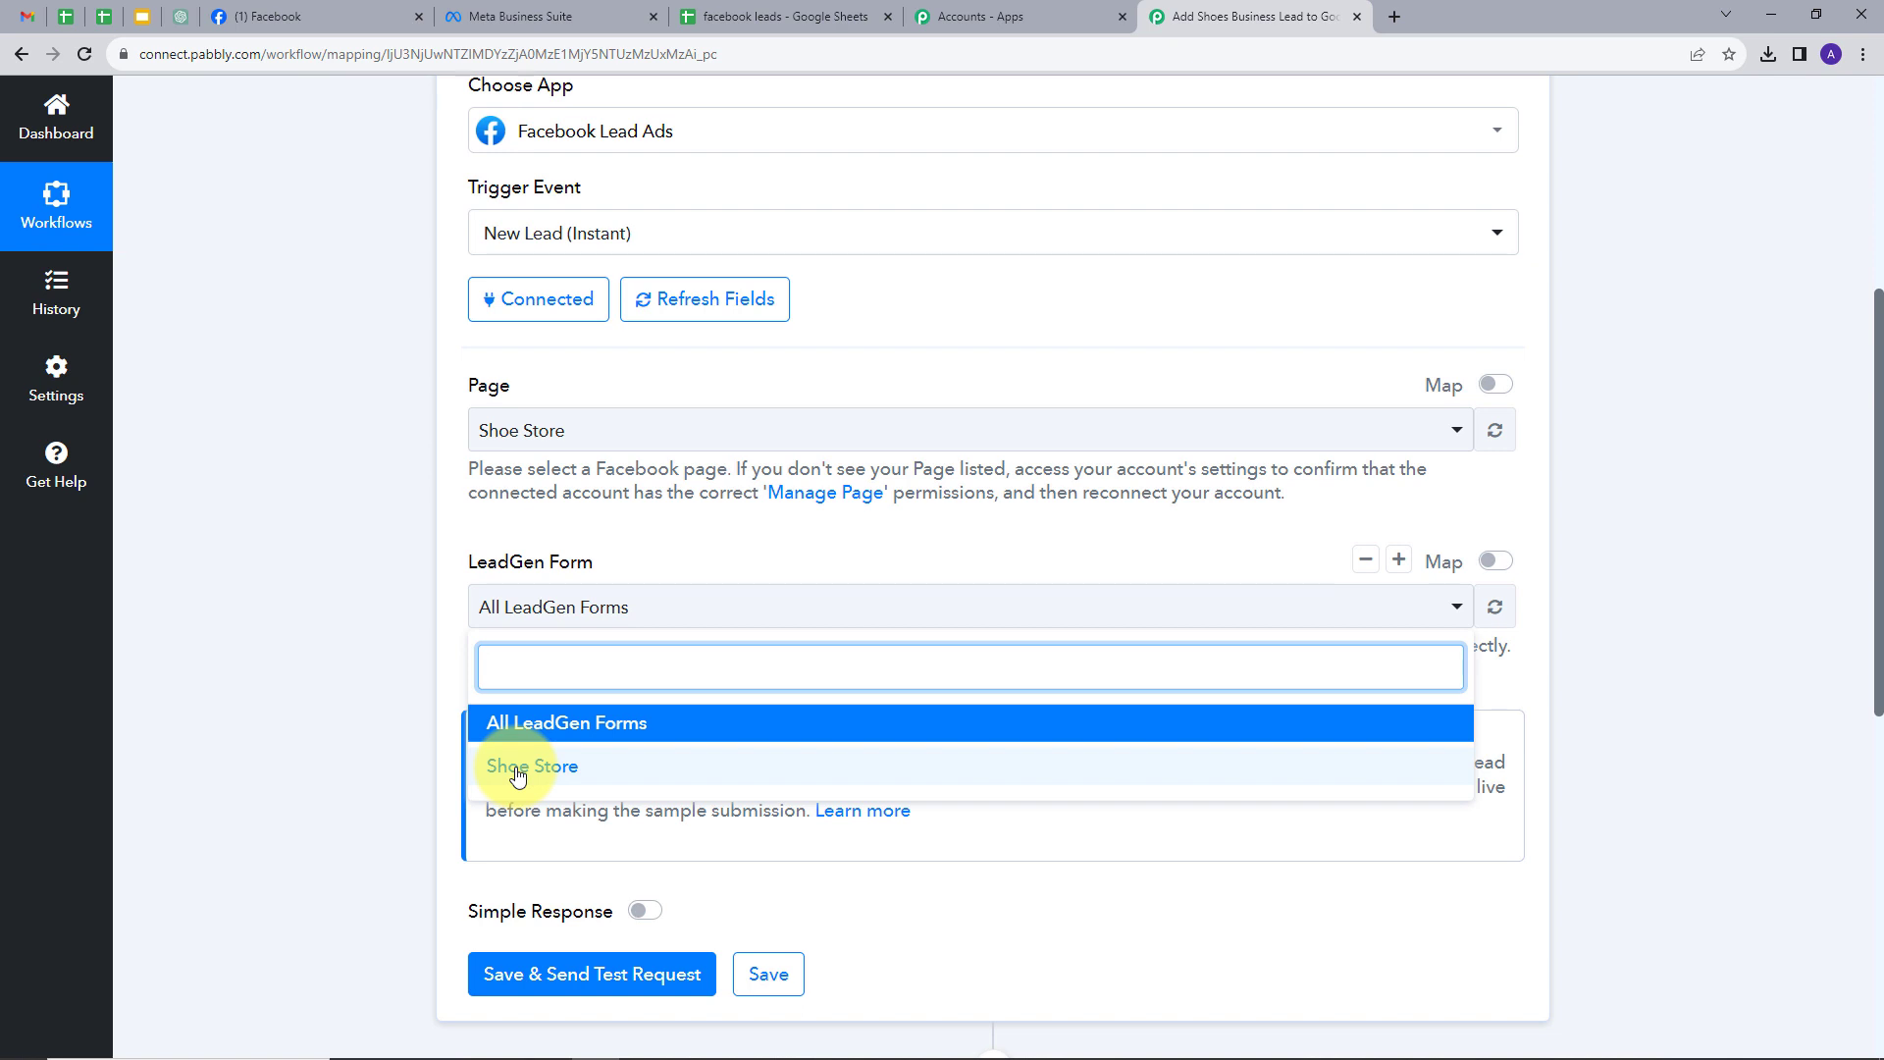
pyautogui.click(517, 775)
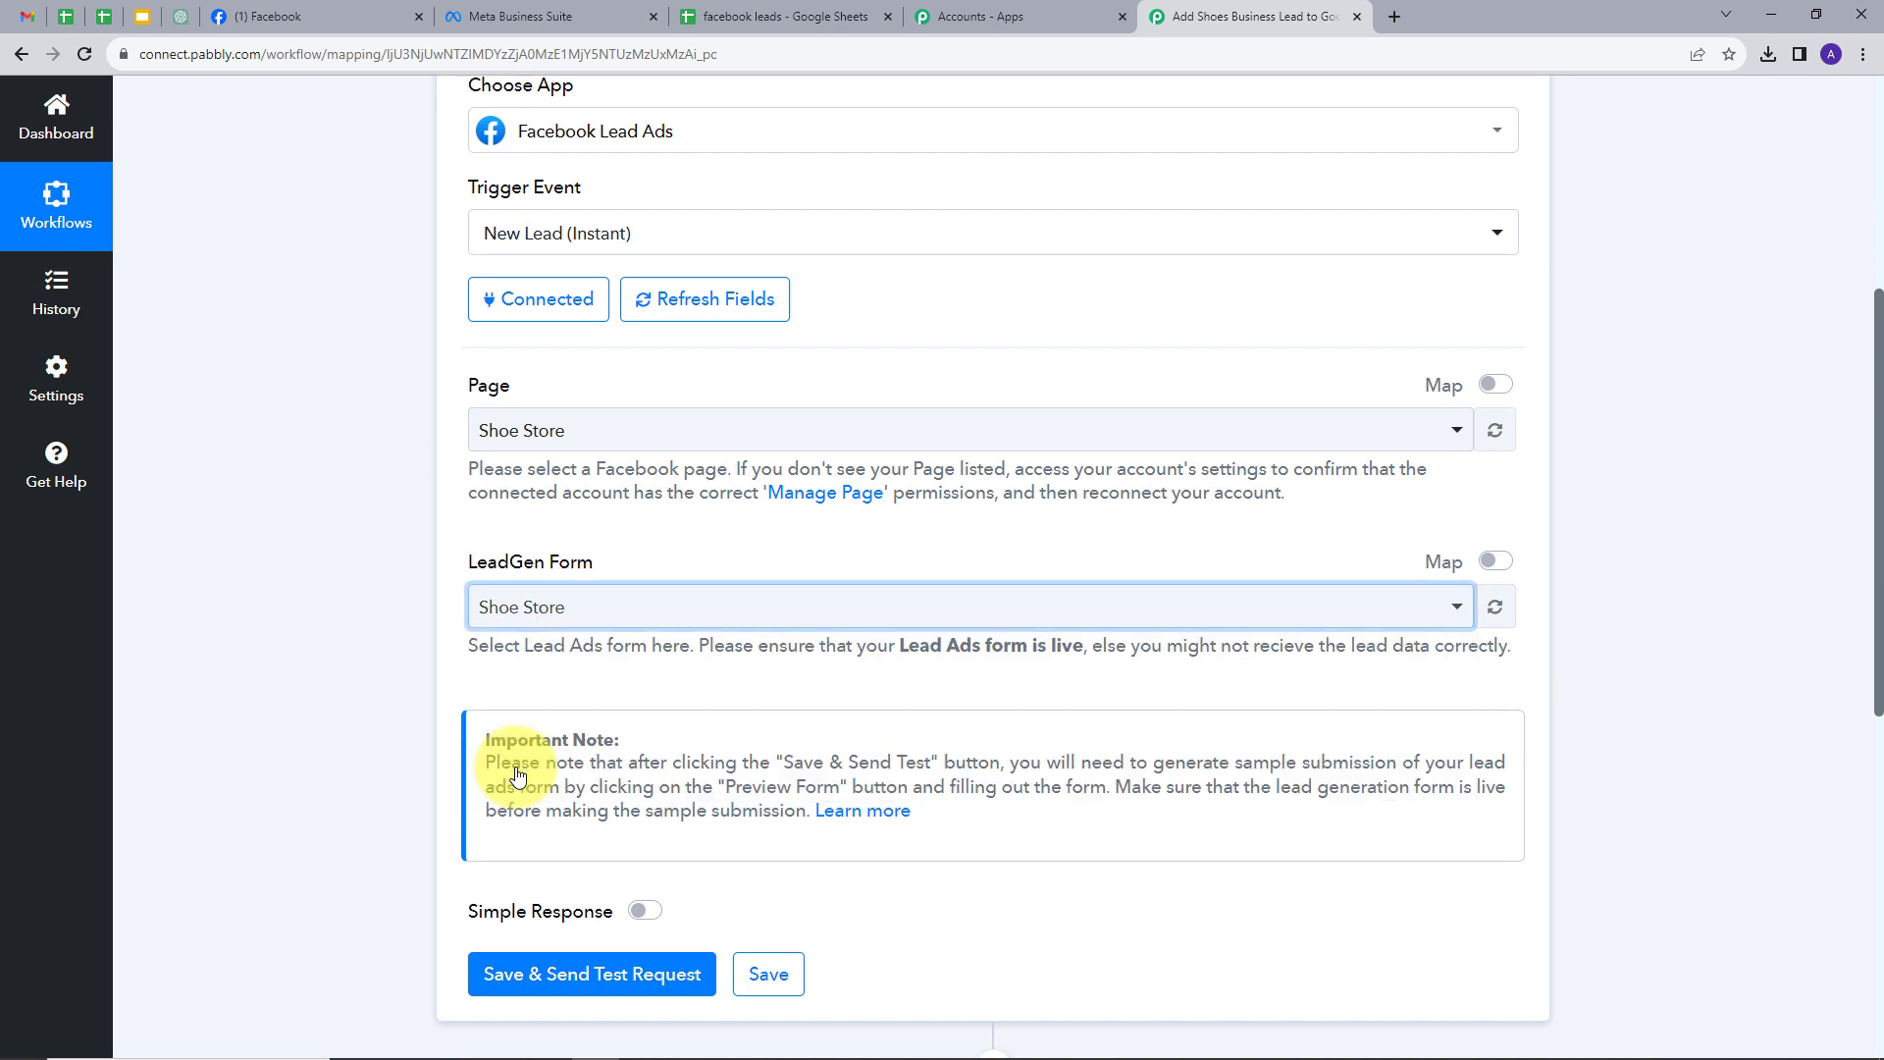
# - Save and send a test request, then switch to Meta for Developers
pyautogui.scroll(-2, 488, 566)
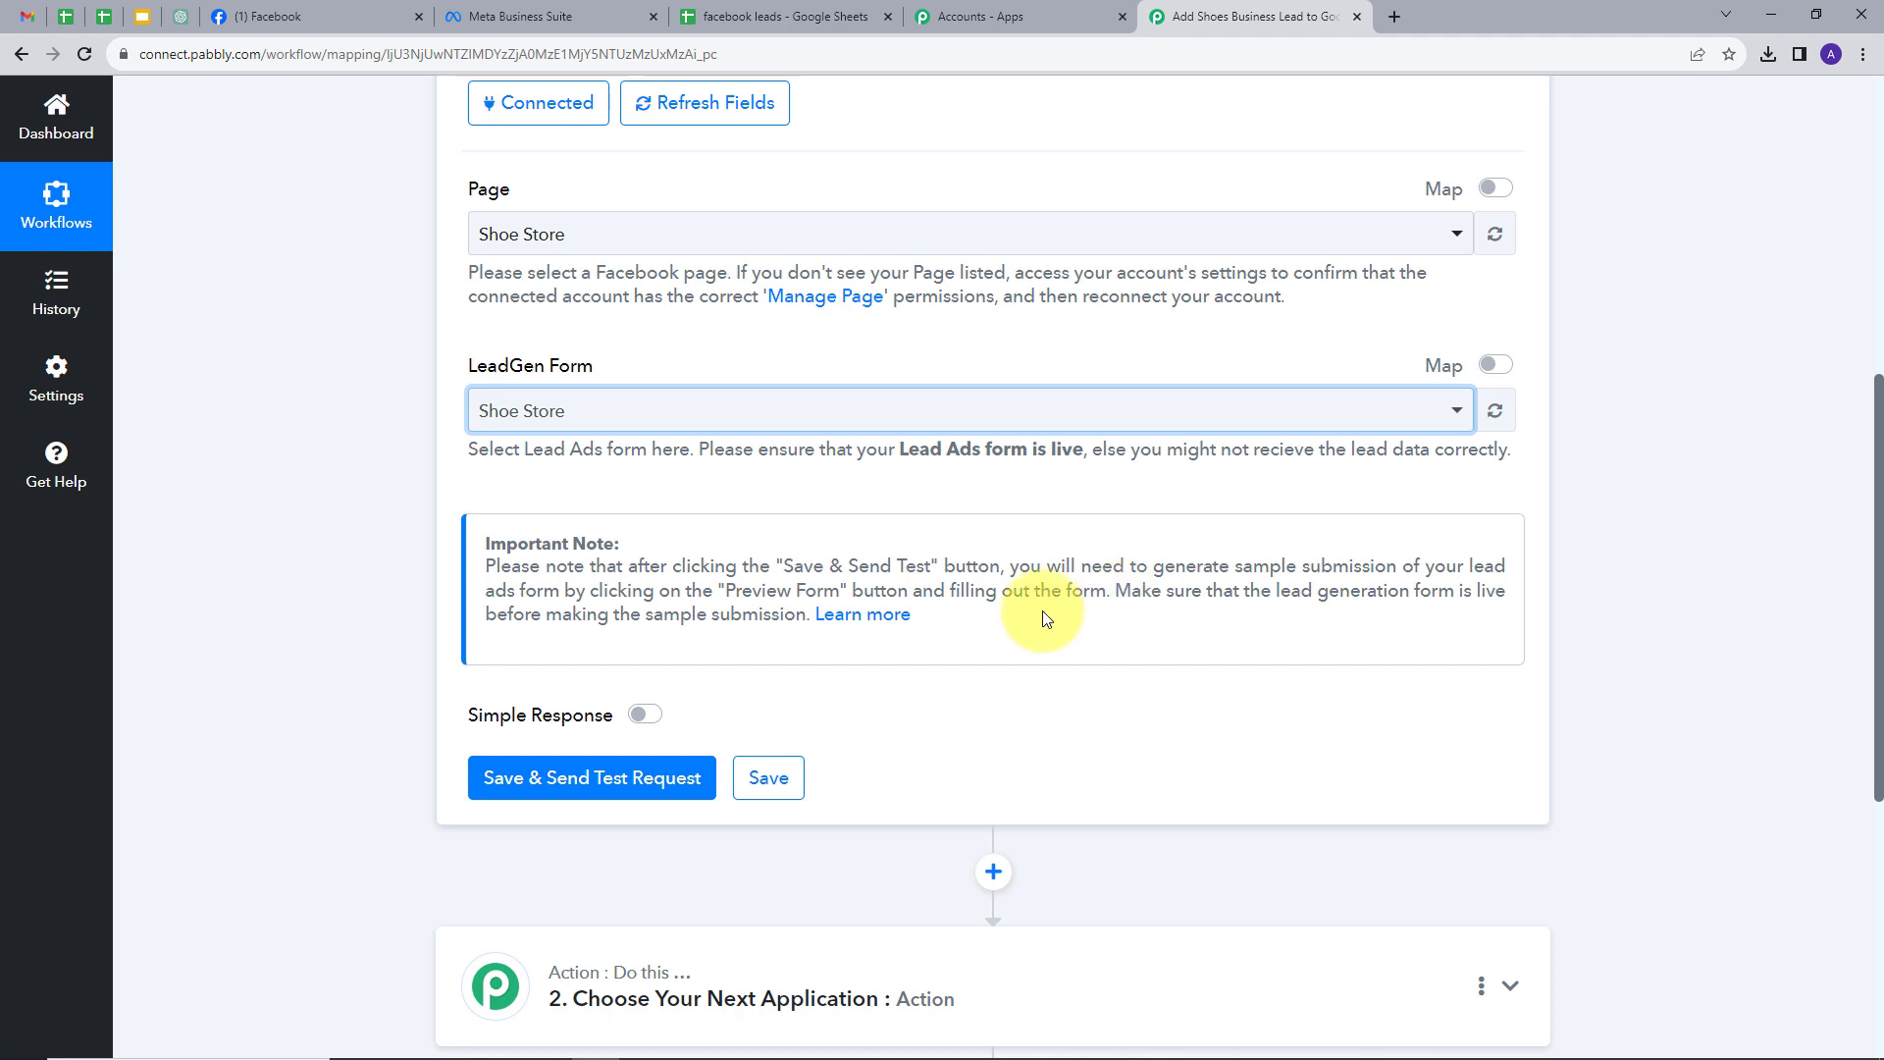
pyautogui.click(584, 780)
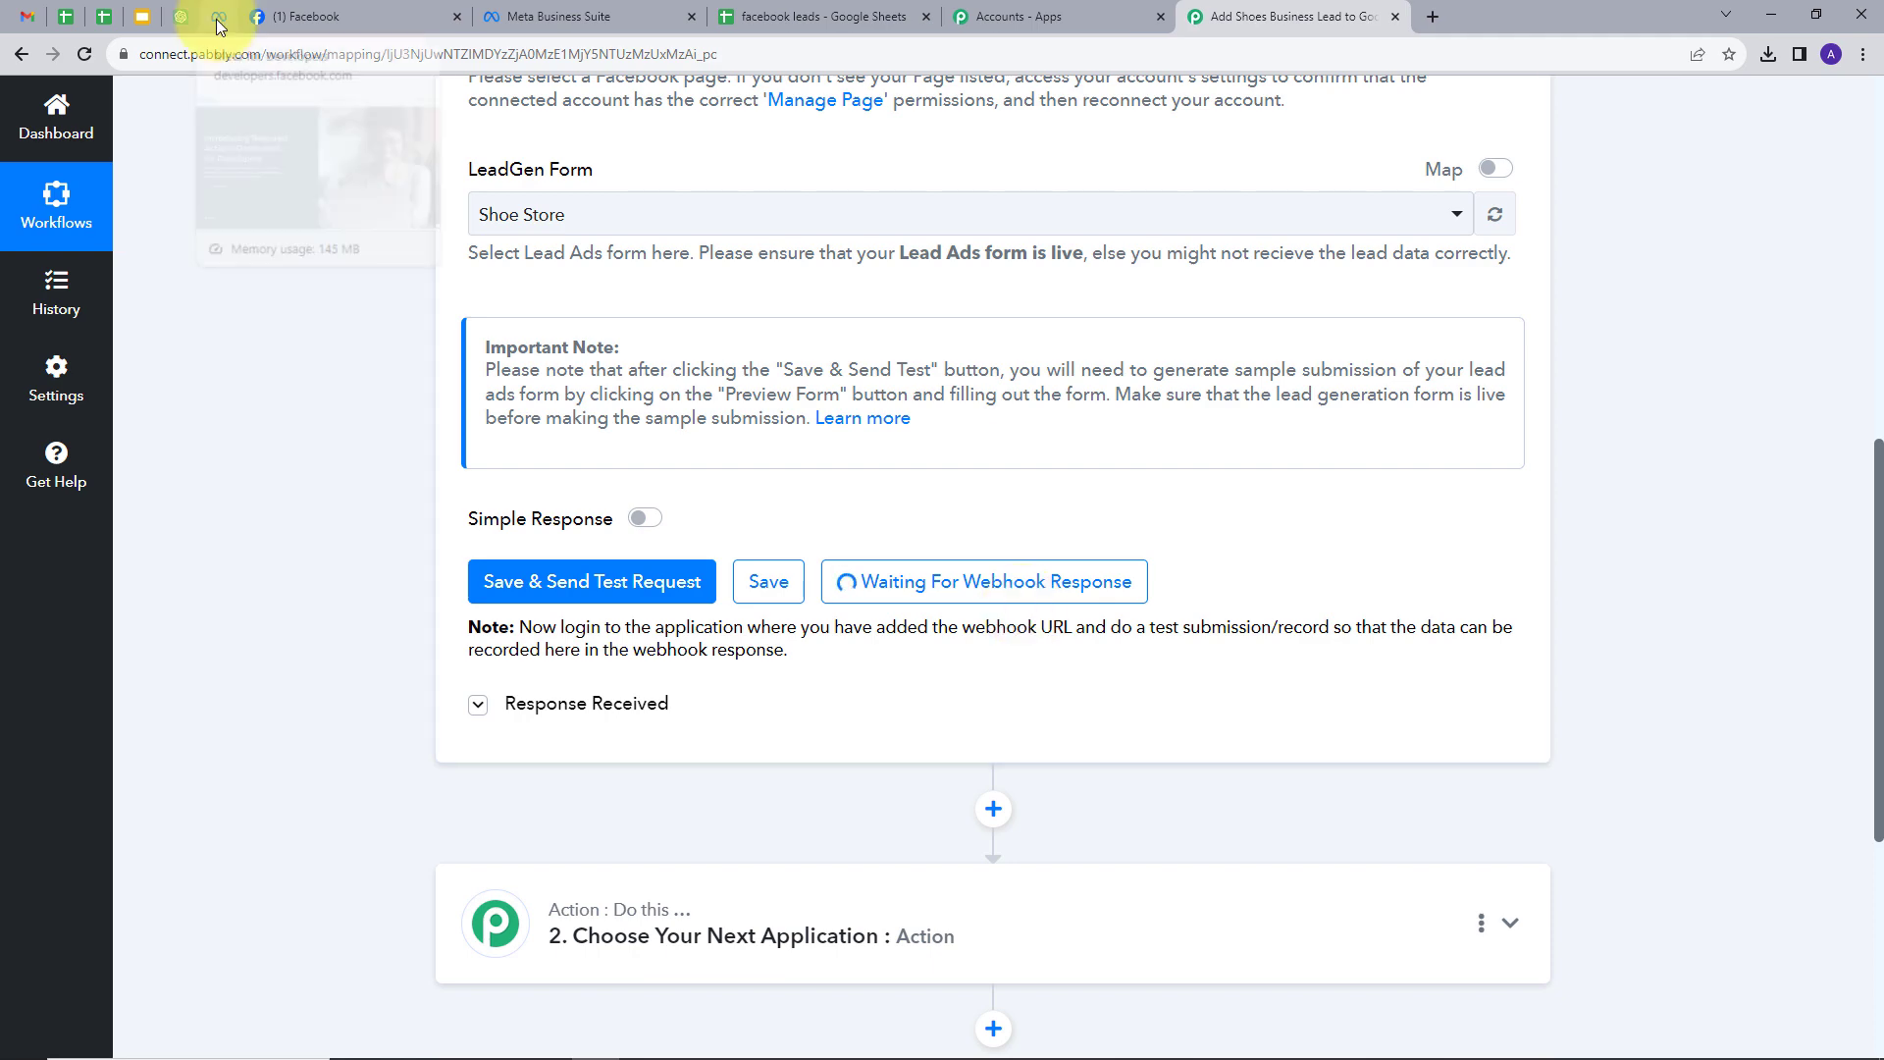
pyautogui.click(218, 22)
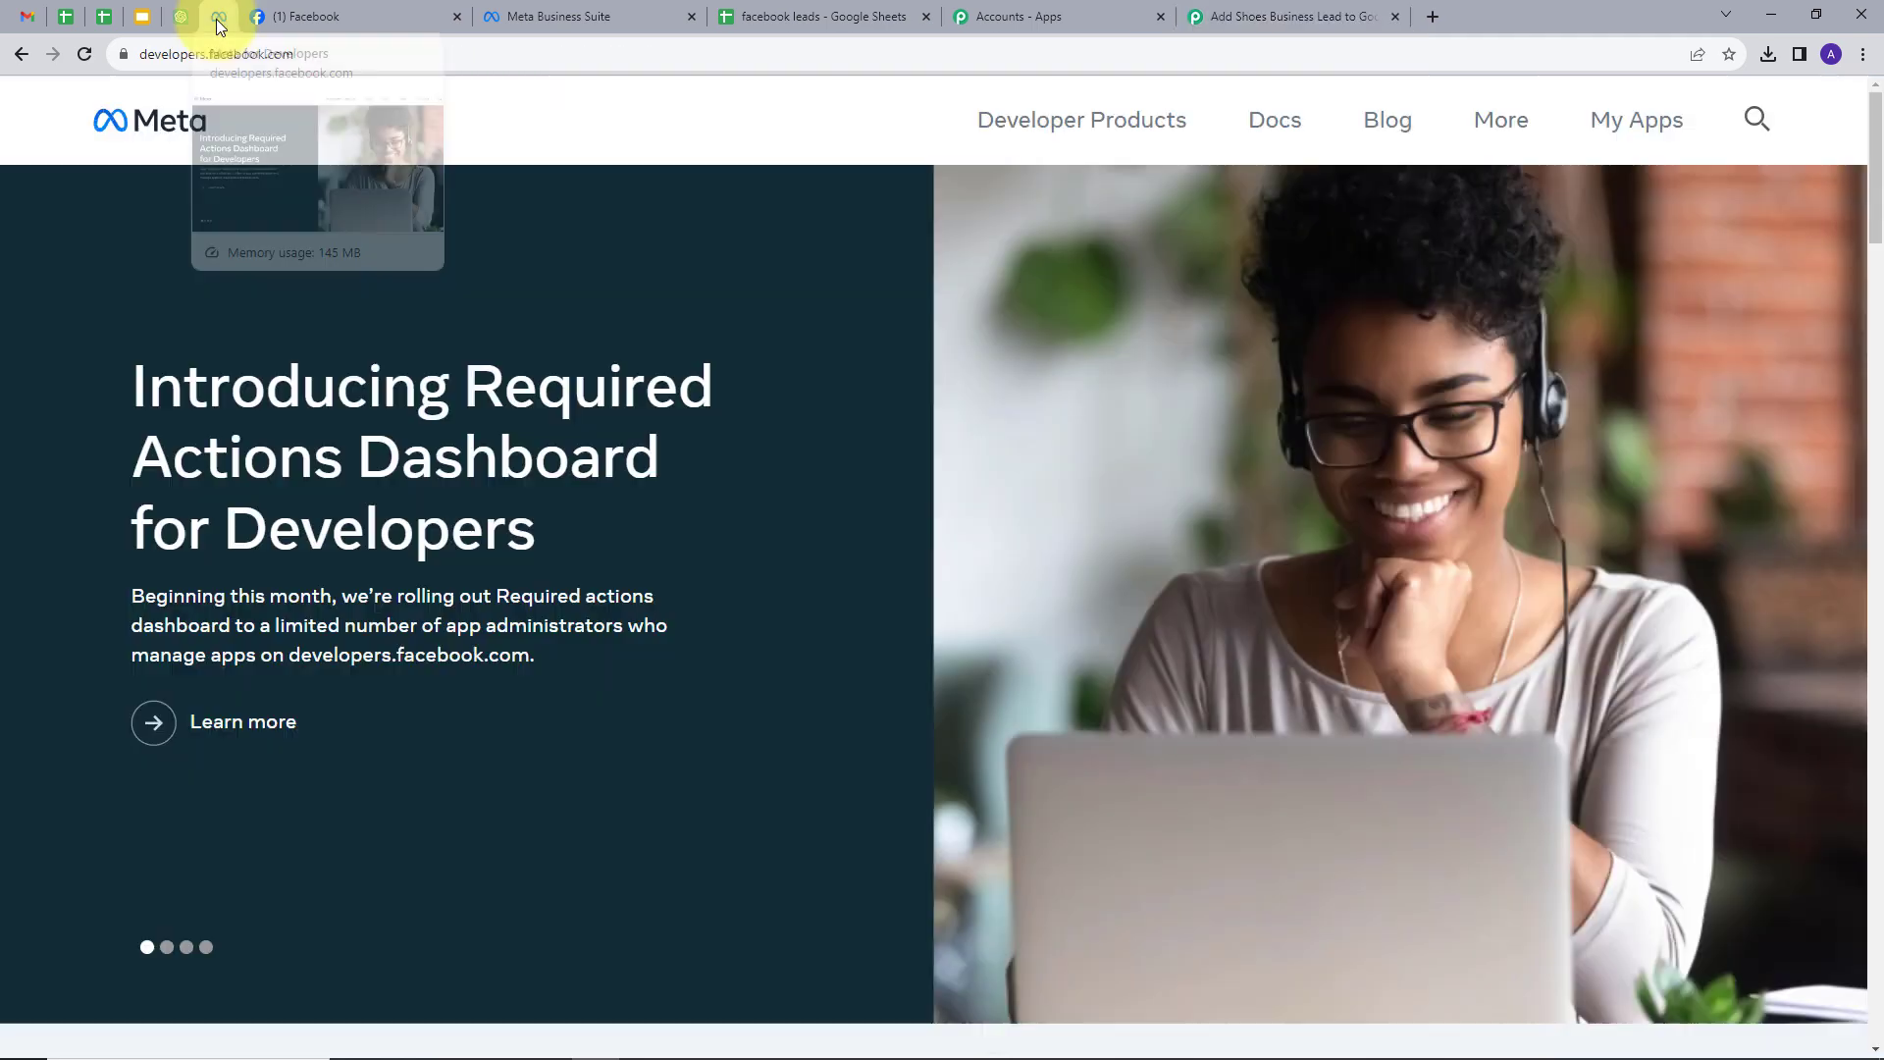
# - Open the Lead Ads RTU Debug Tool from My Apps' tools and select the Shoe Store page
pyautogui.click(1609, 130)
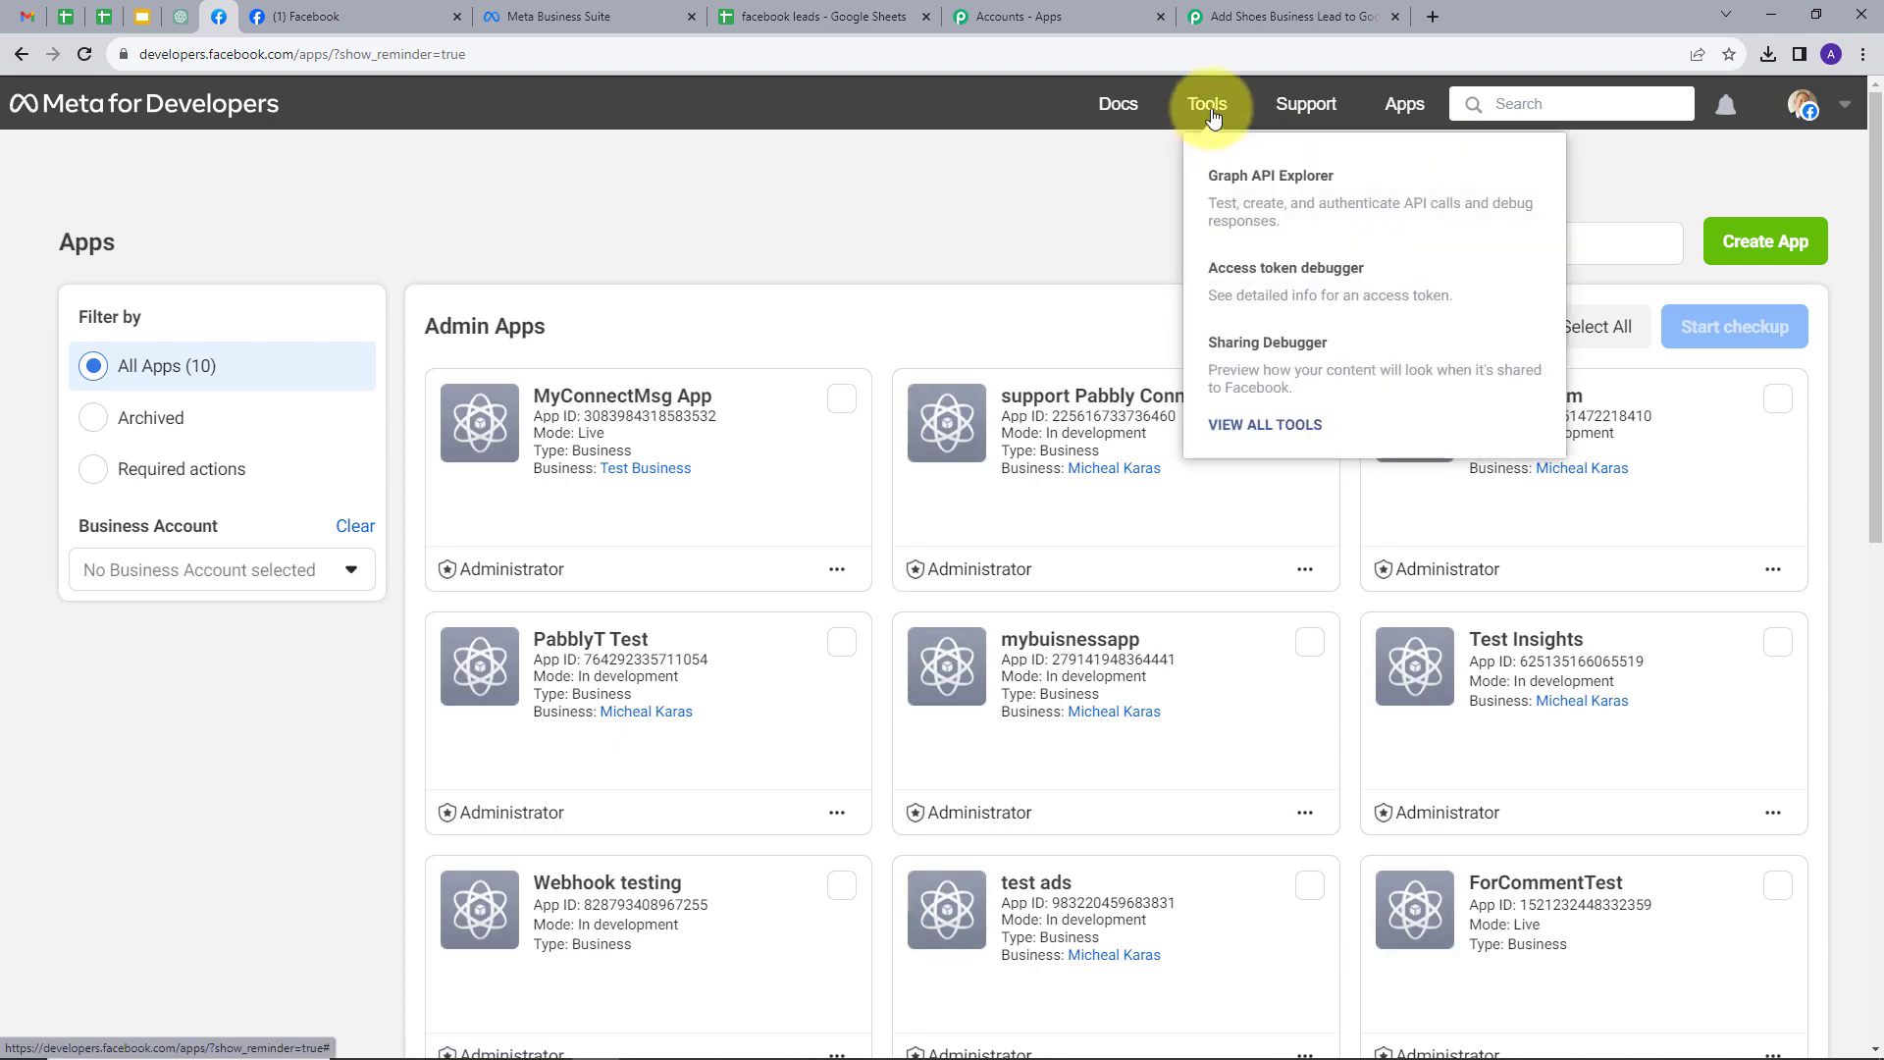
pyautogui.click(1209, 108)
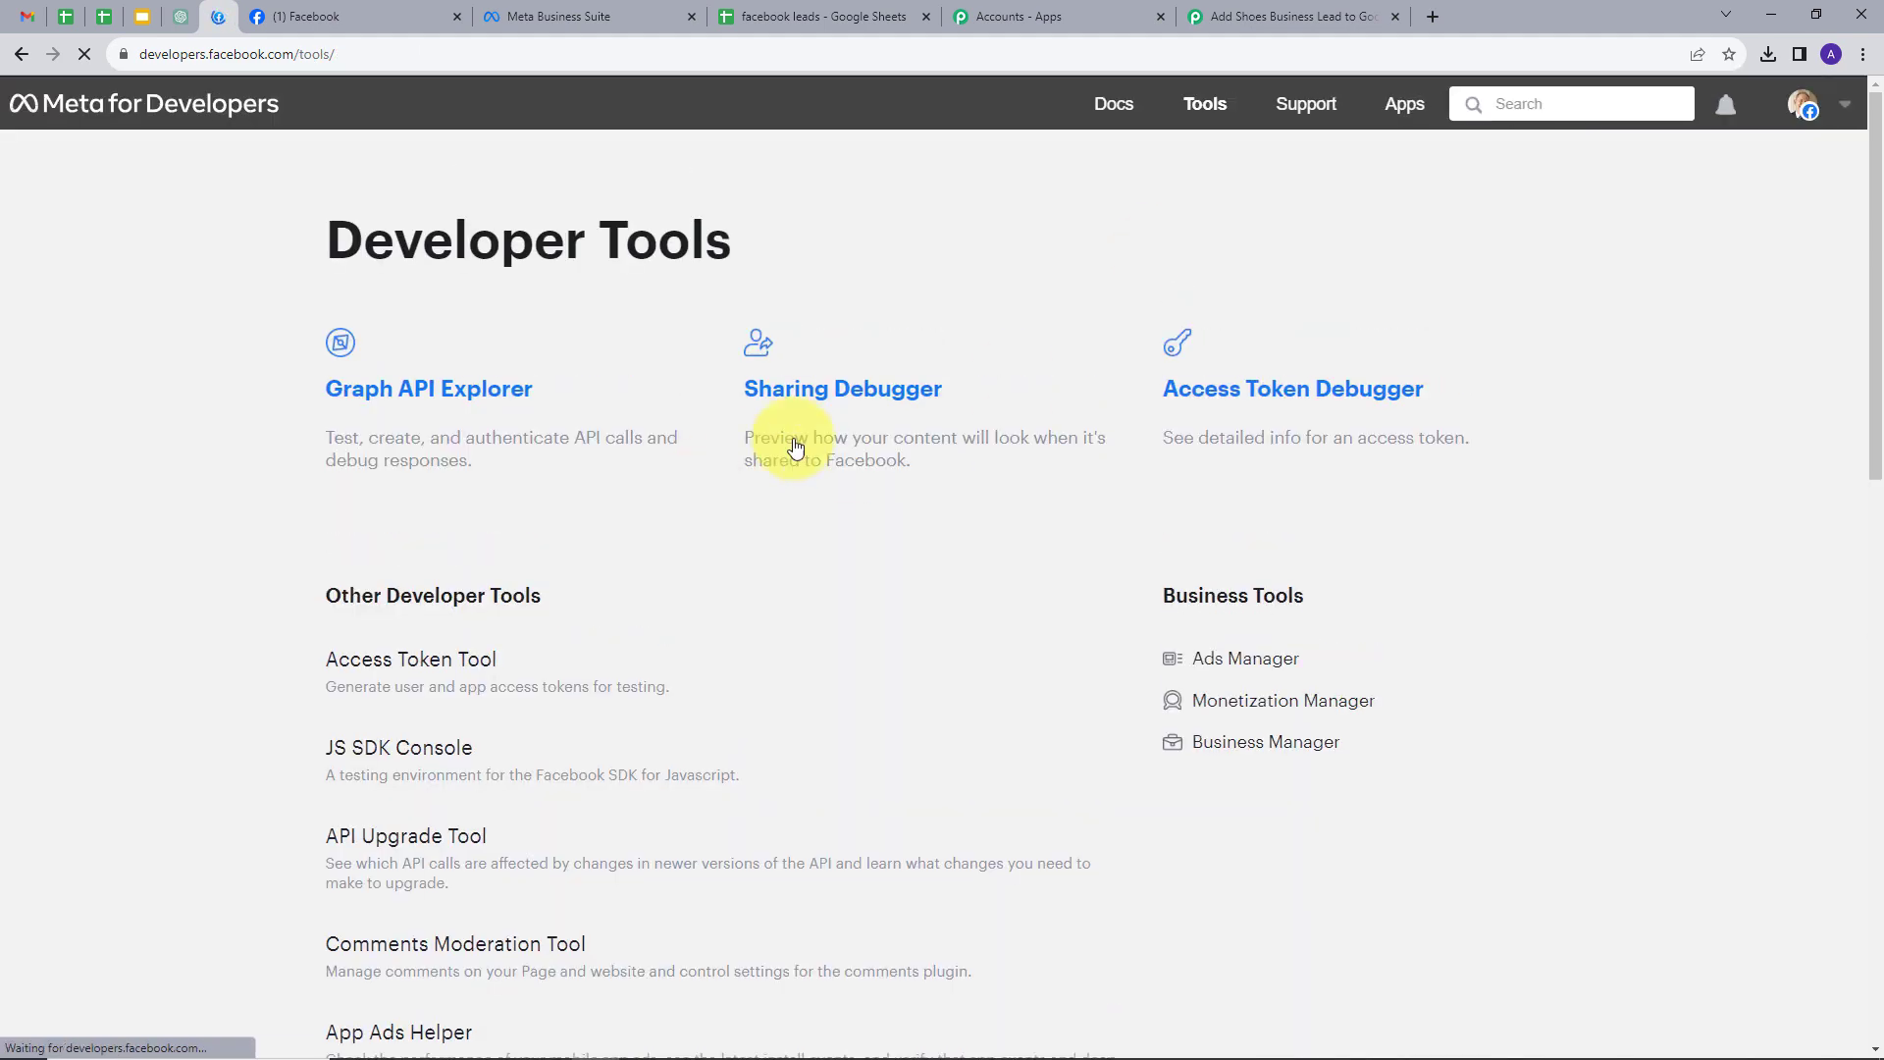
pyautogui.scroll(-6, 785, 491)
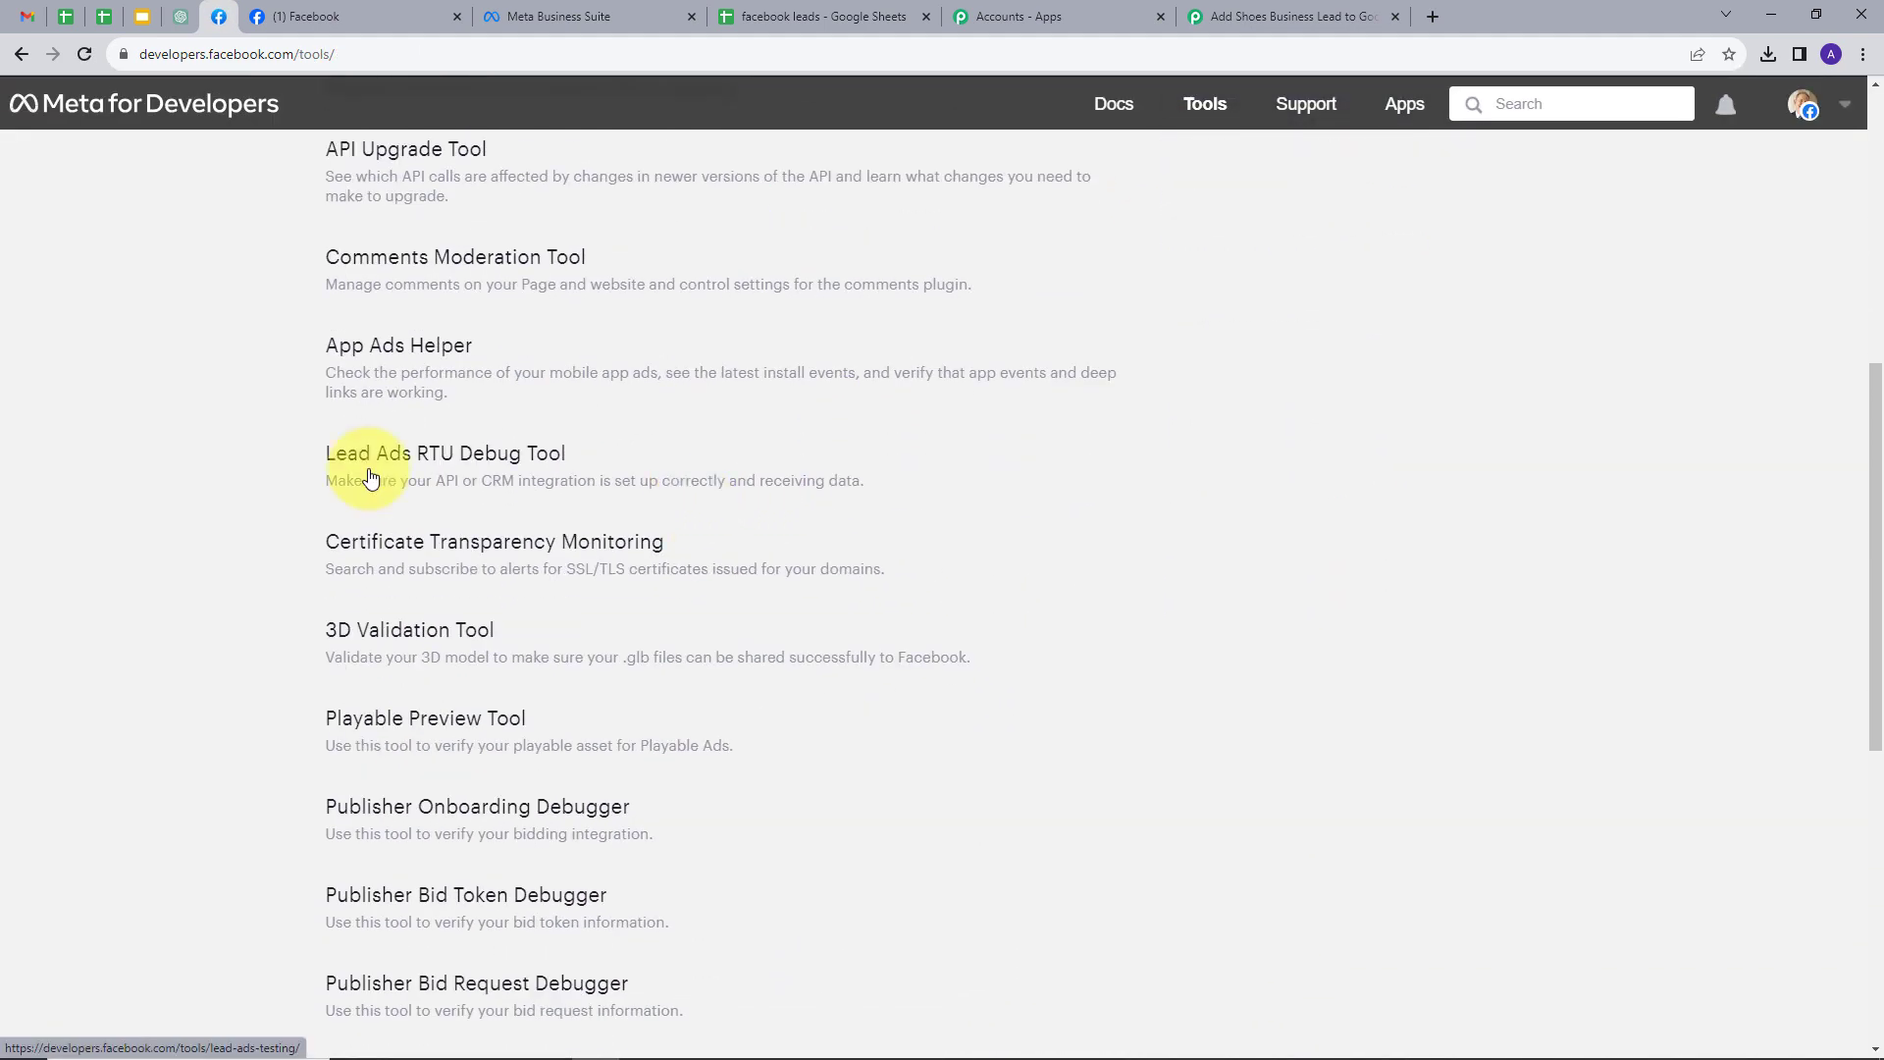
pyautogui.click(479, 456)
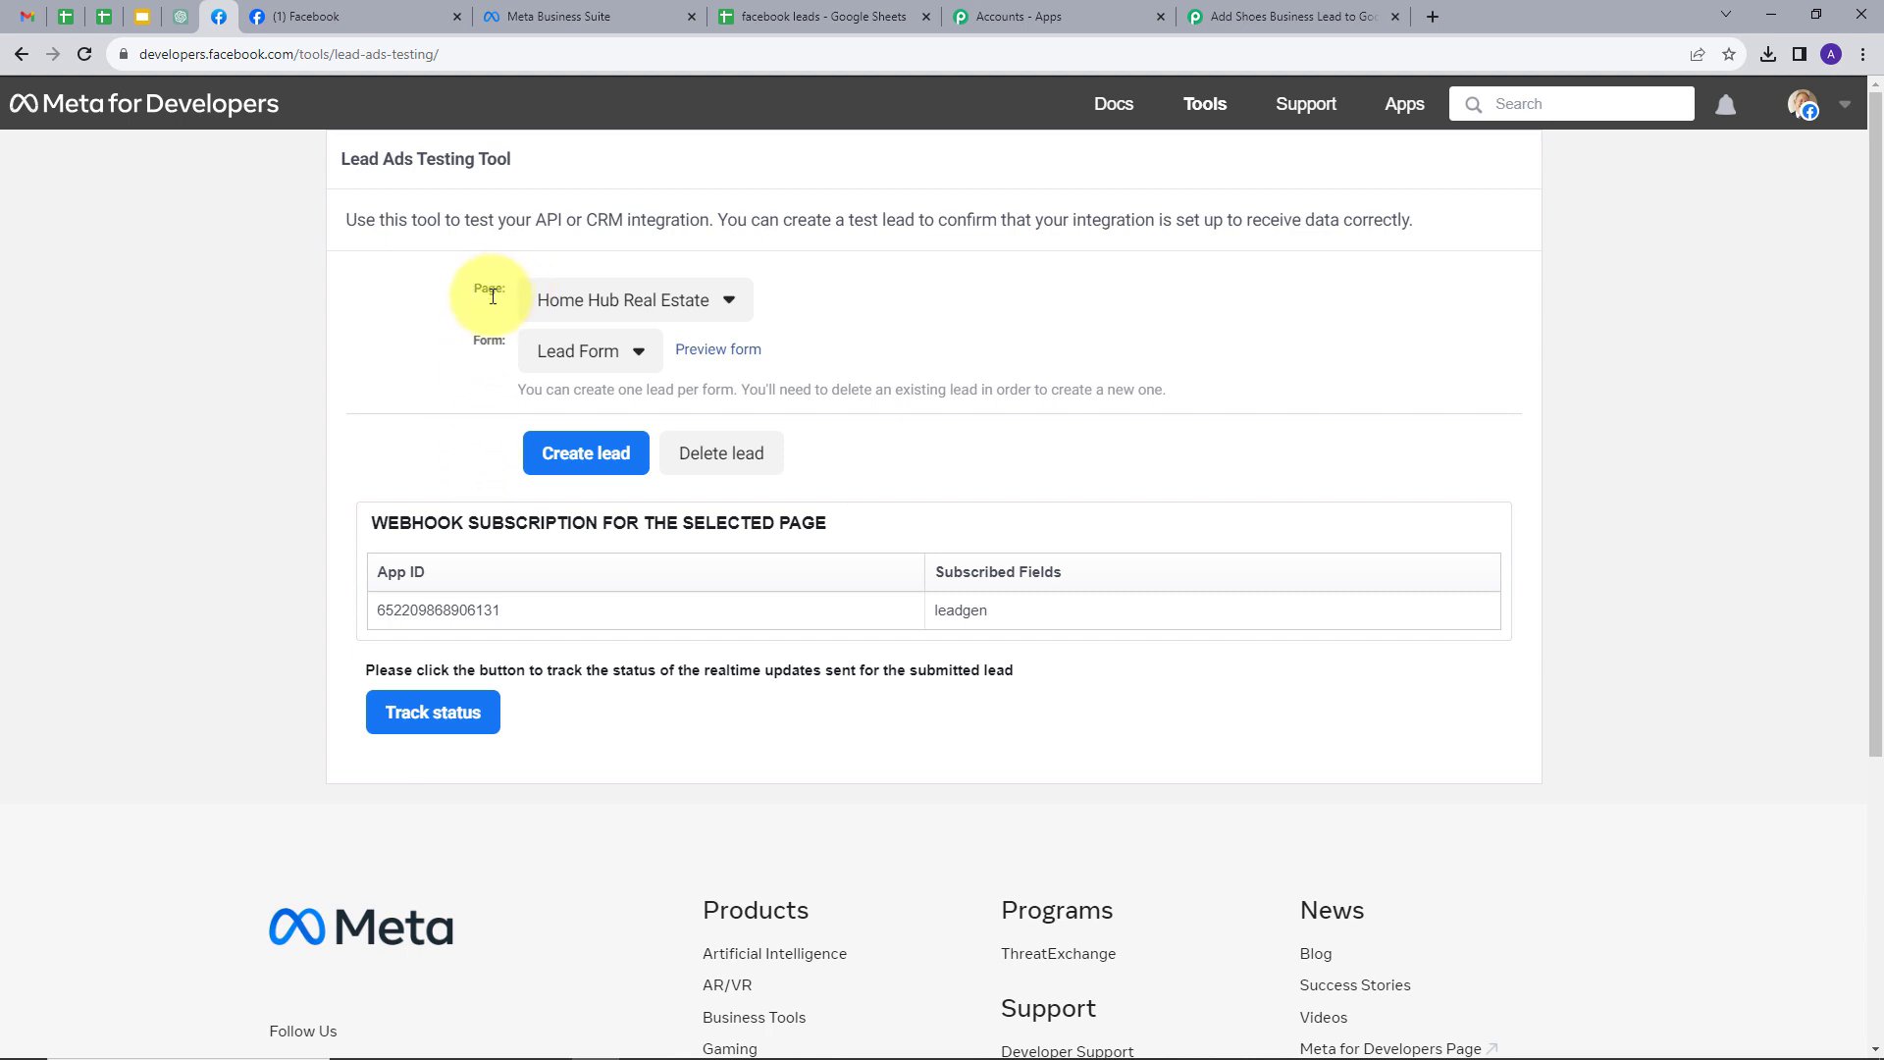
pyautogui.click(645, 312)
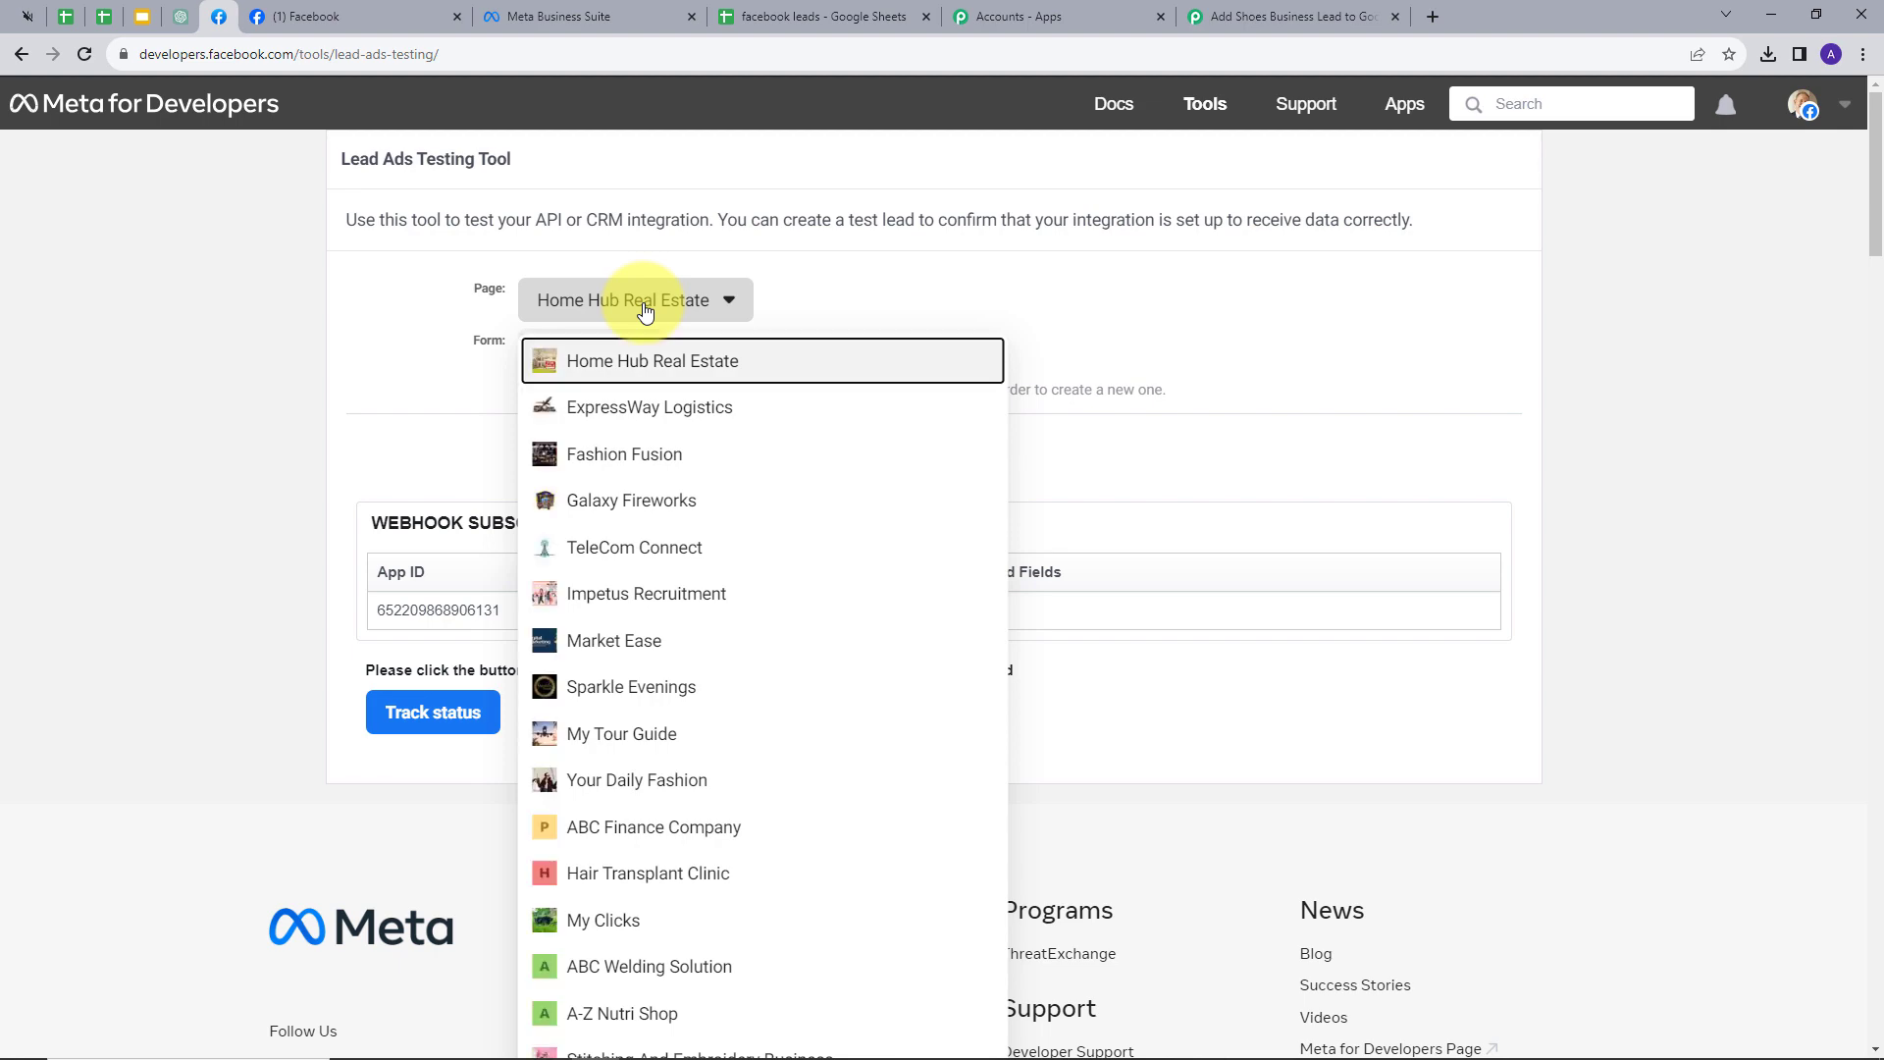
pyautogui.scroll(-15, 706, 442)
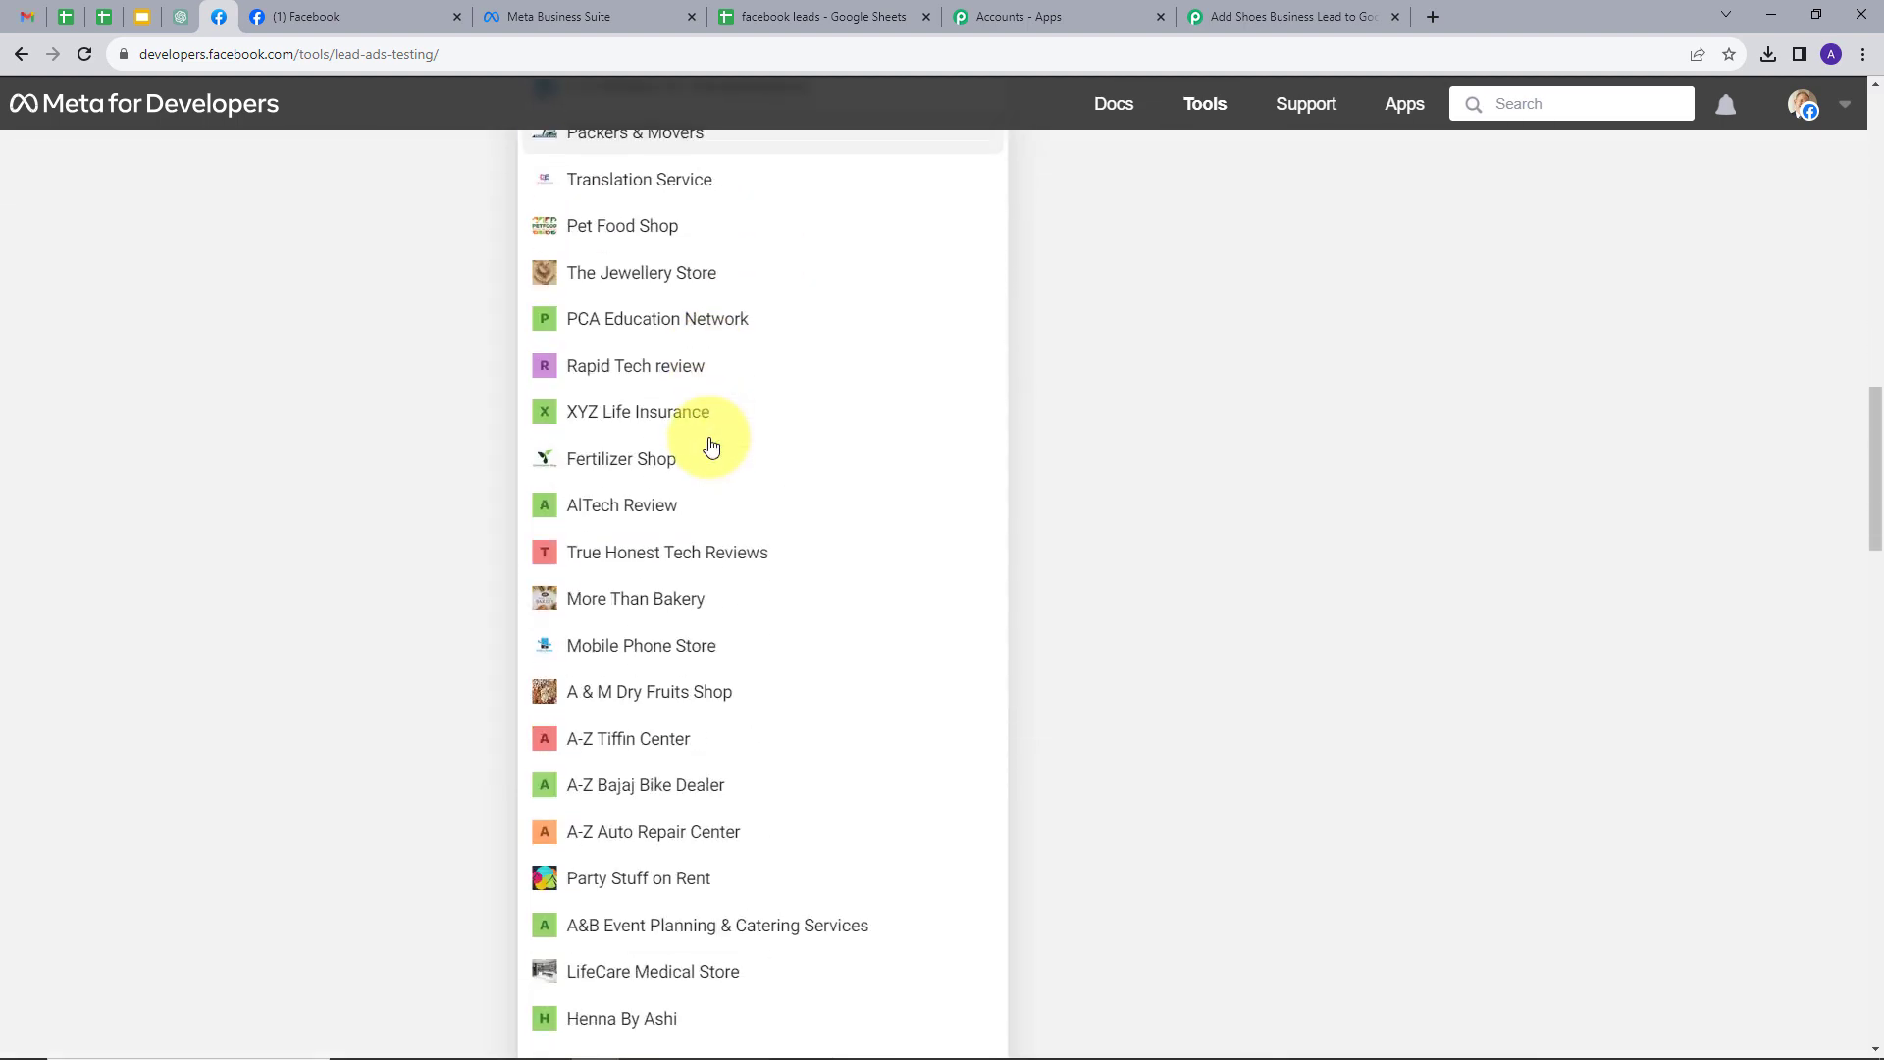
pyautogui.scroll(-10, 711, 448)
pyautogui.click(631, 723)
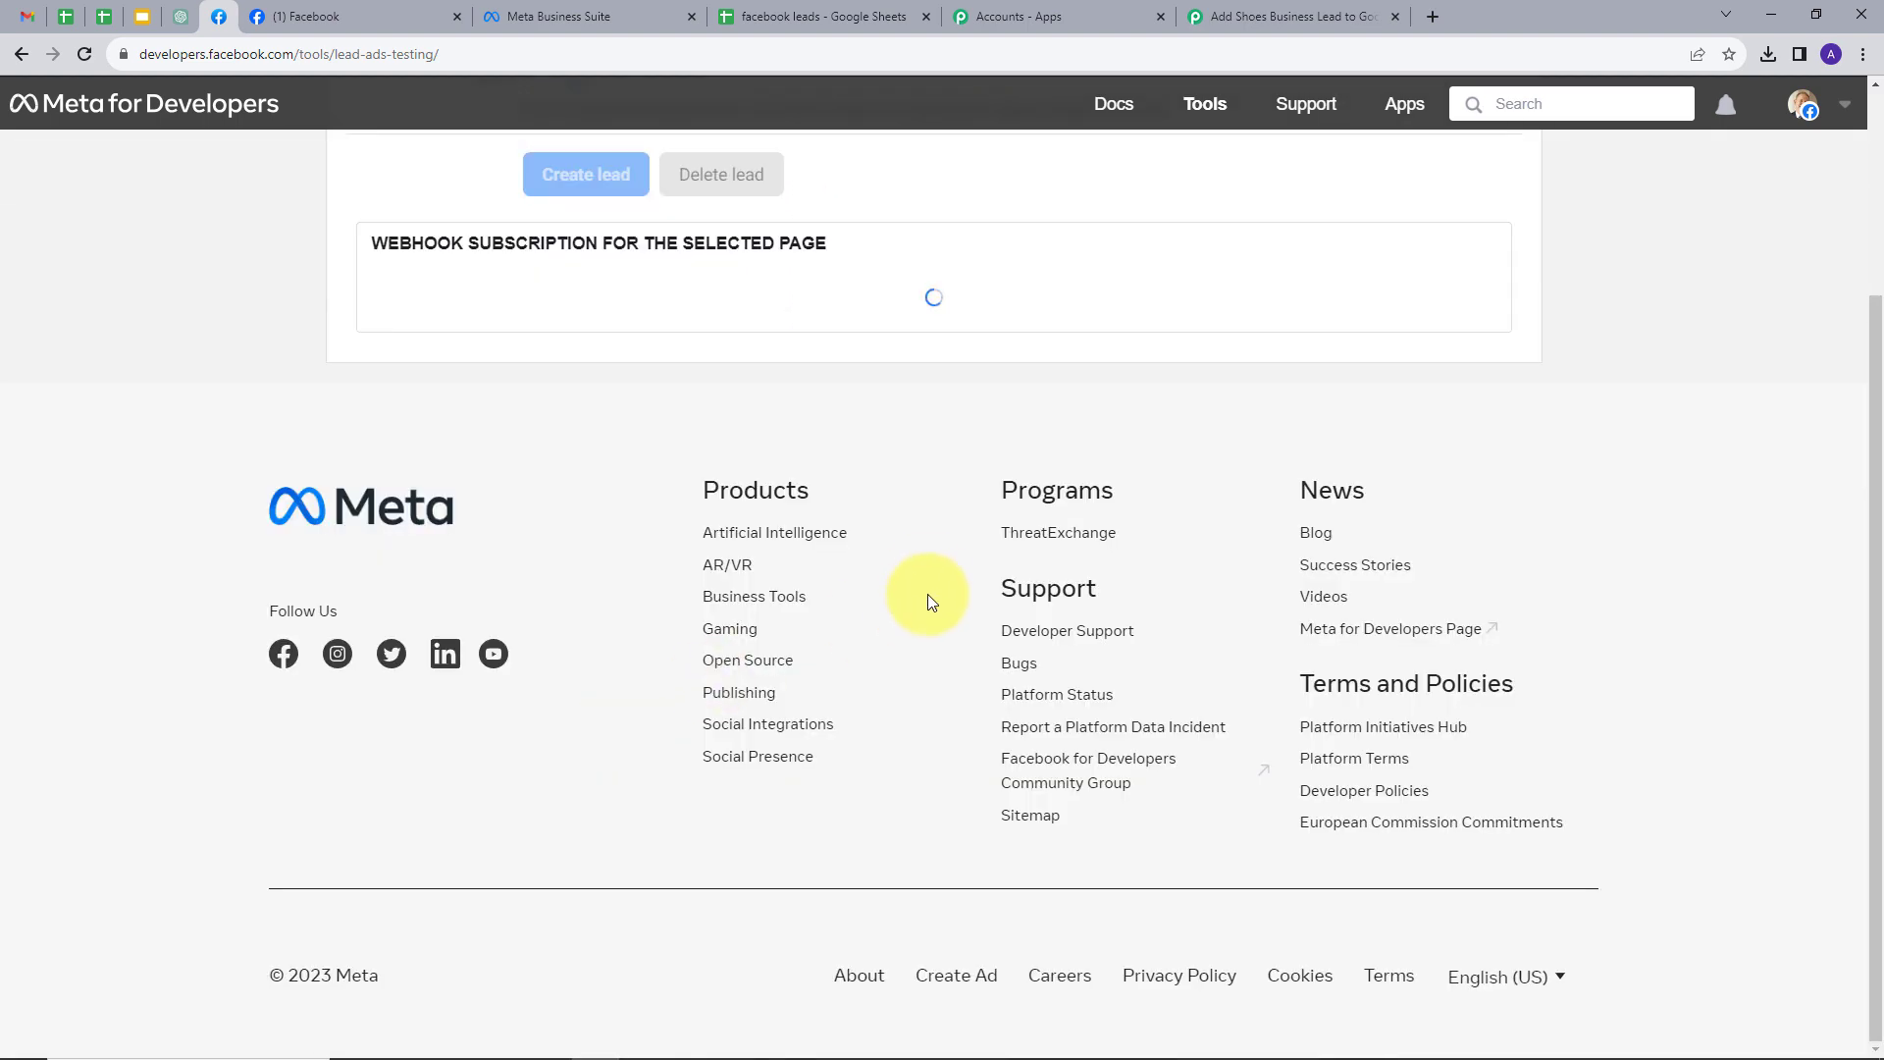
pyautogui.scroll(3, 746, 432)
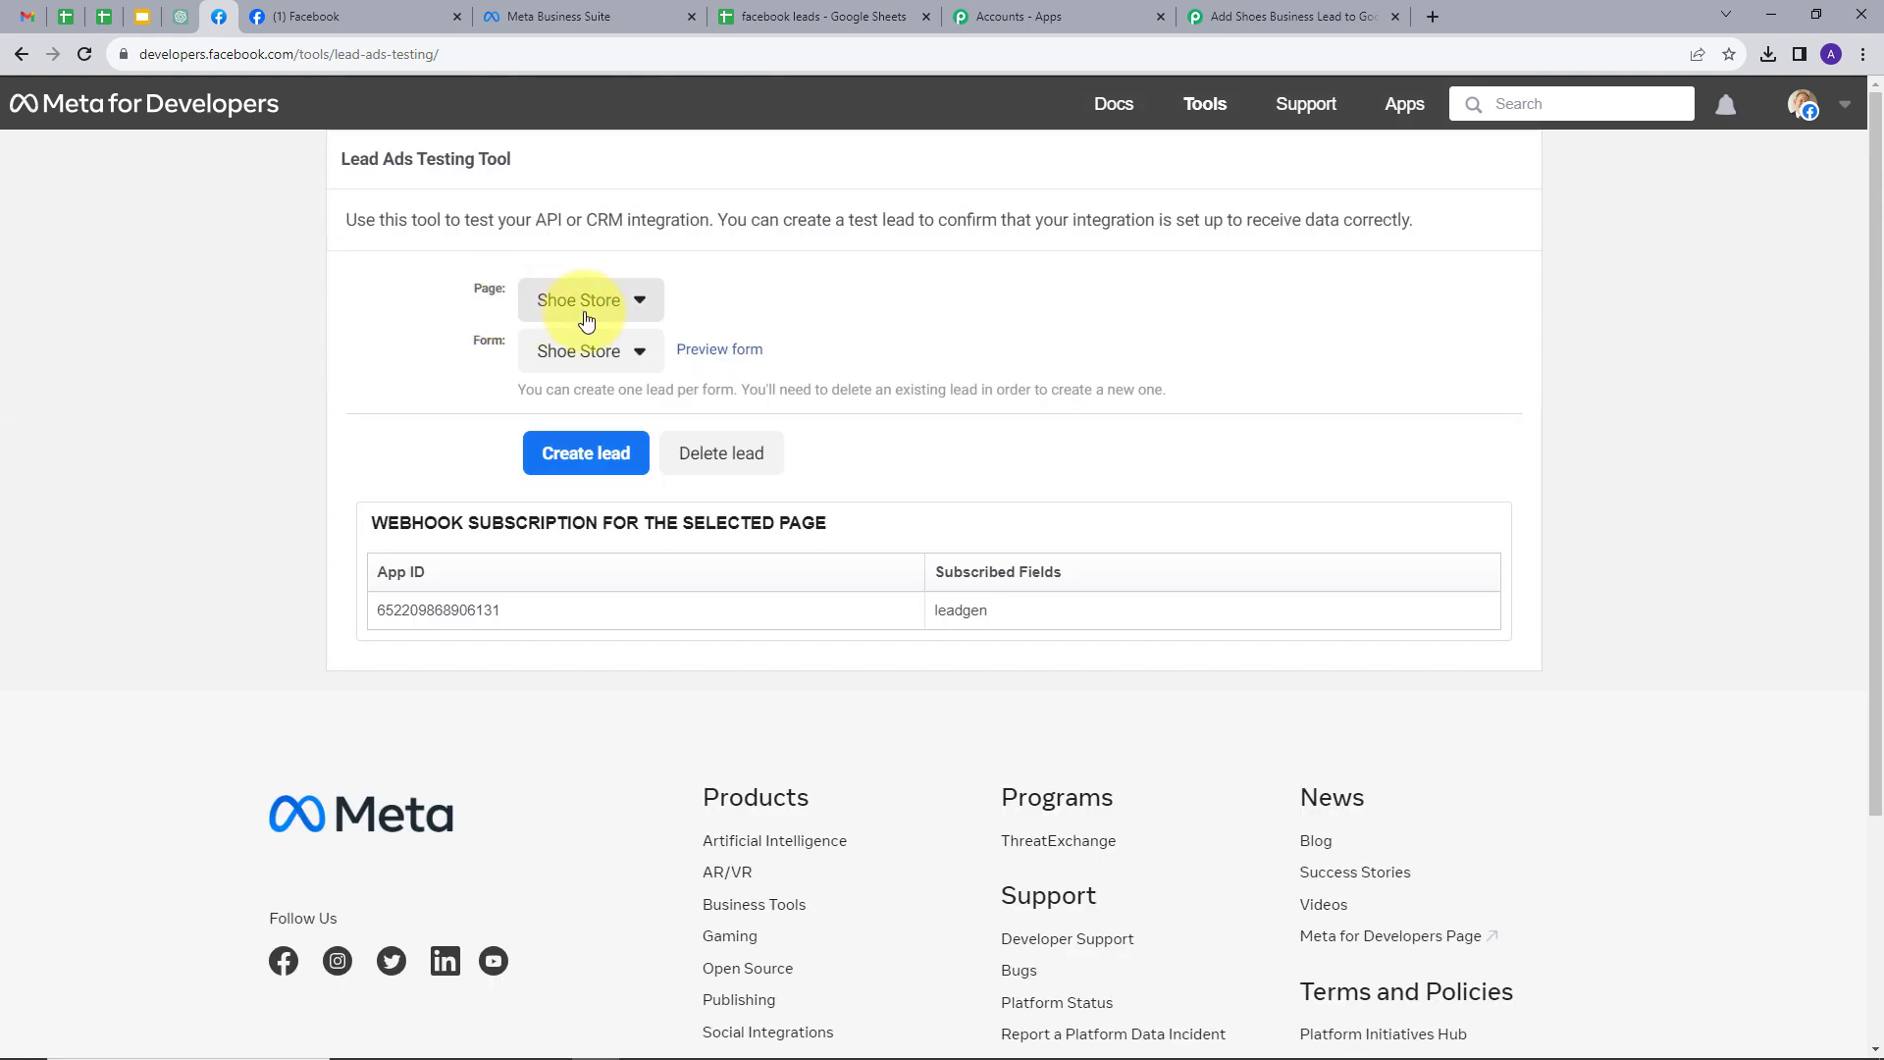
# - Fill the Shoe Store test form with a demo full name, e-mail and phone number, and submit it
pyautogui.click(720, 351)
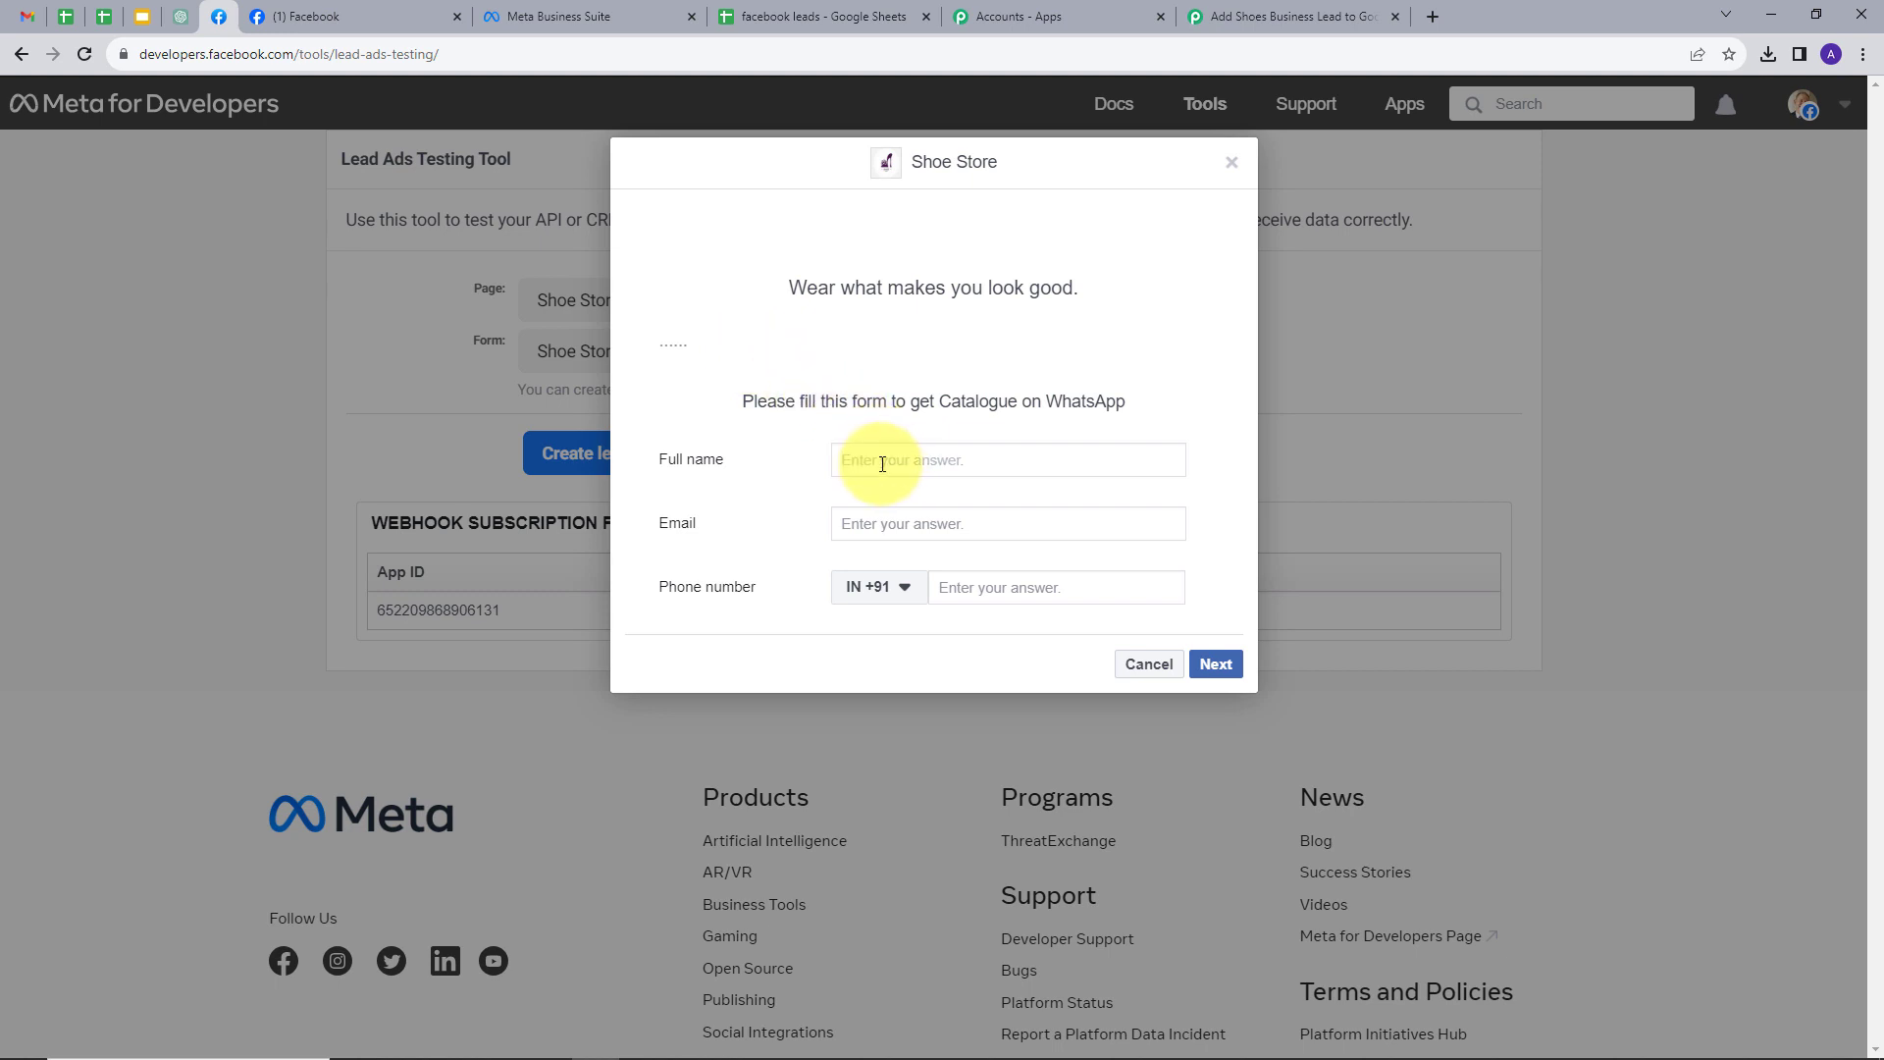
pyautogui.click(882, 464)
pyautogui.write('Demo User')
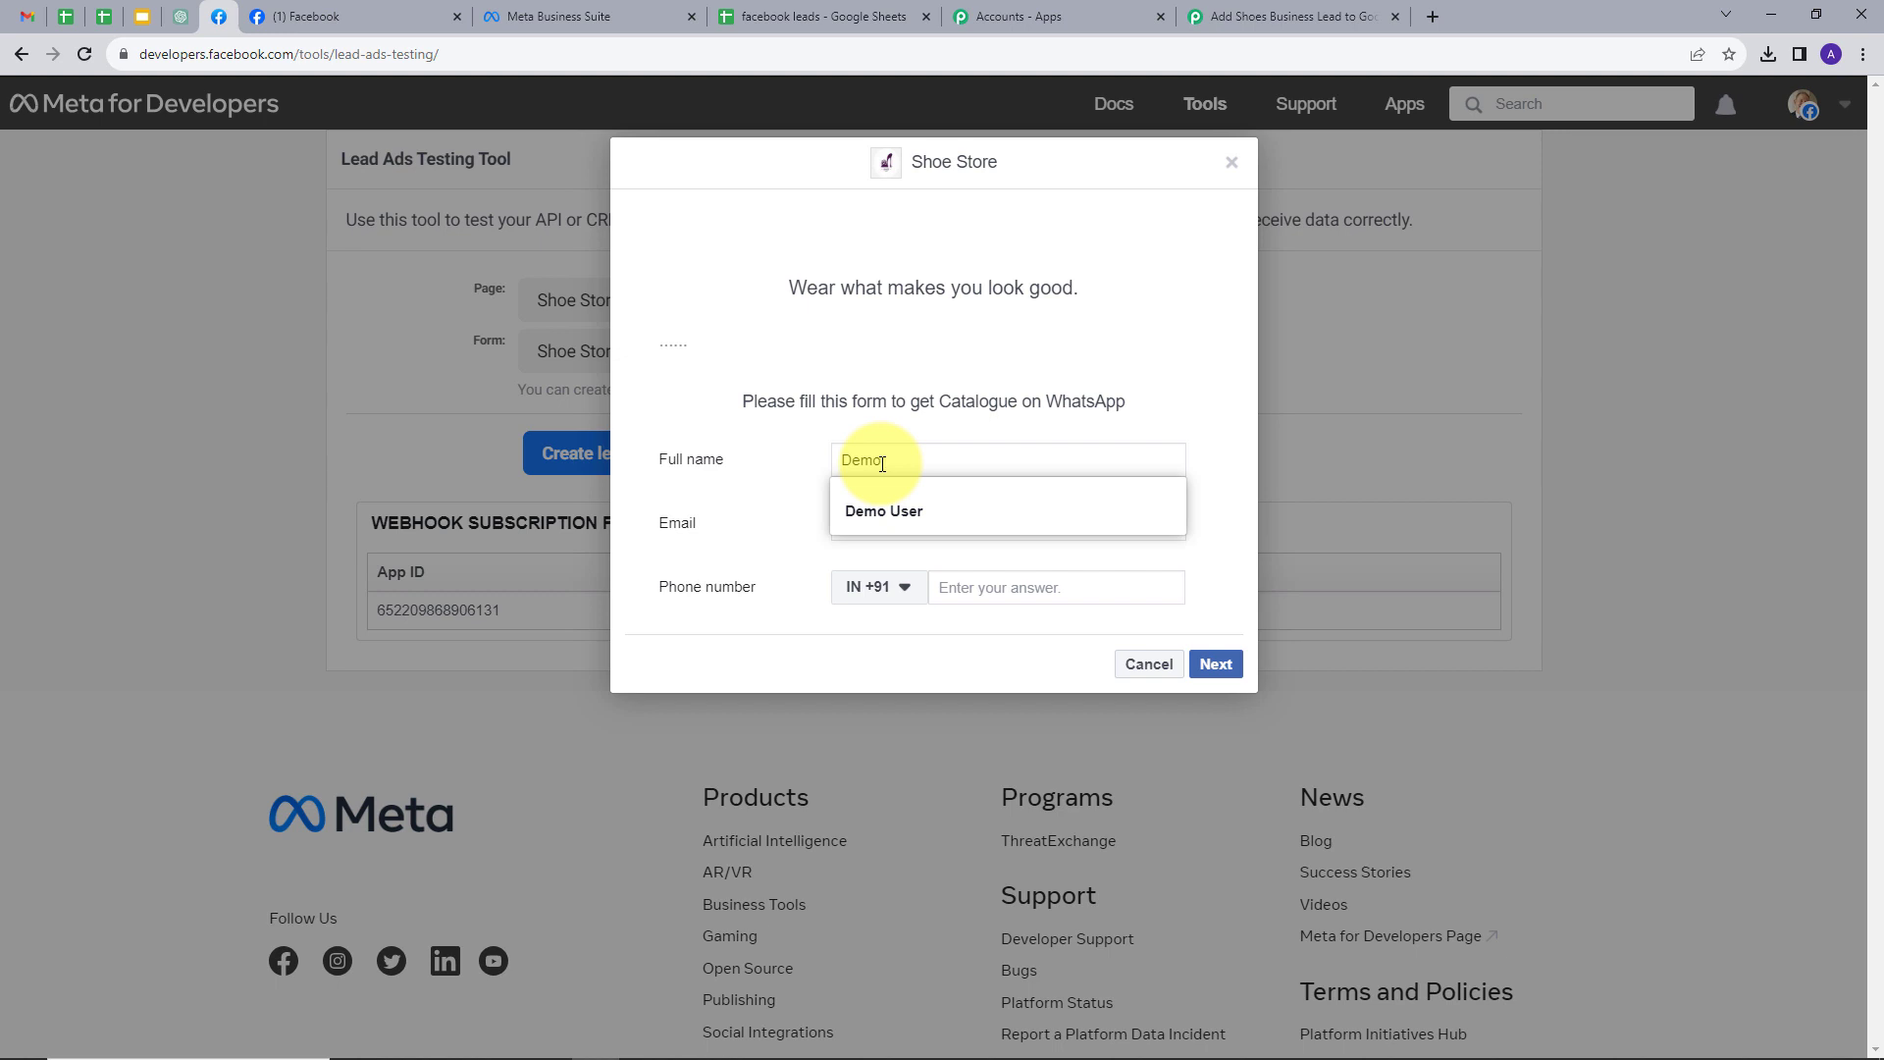
pyautogui.click(919, 426)
pyautogui.click(920, 525)
pyautogui.hotkey('ctrl', 'v')
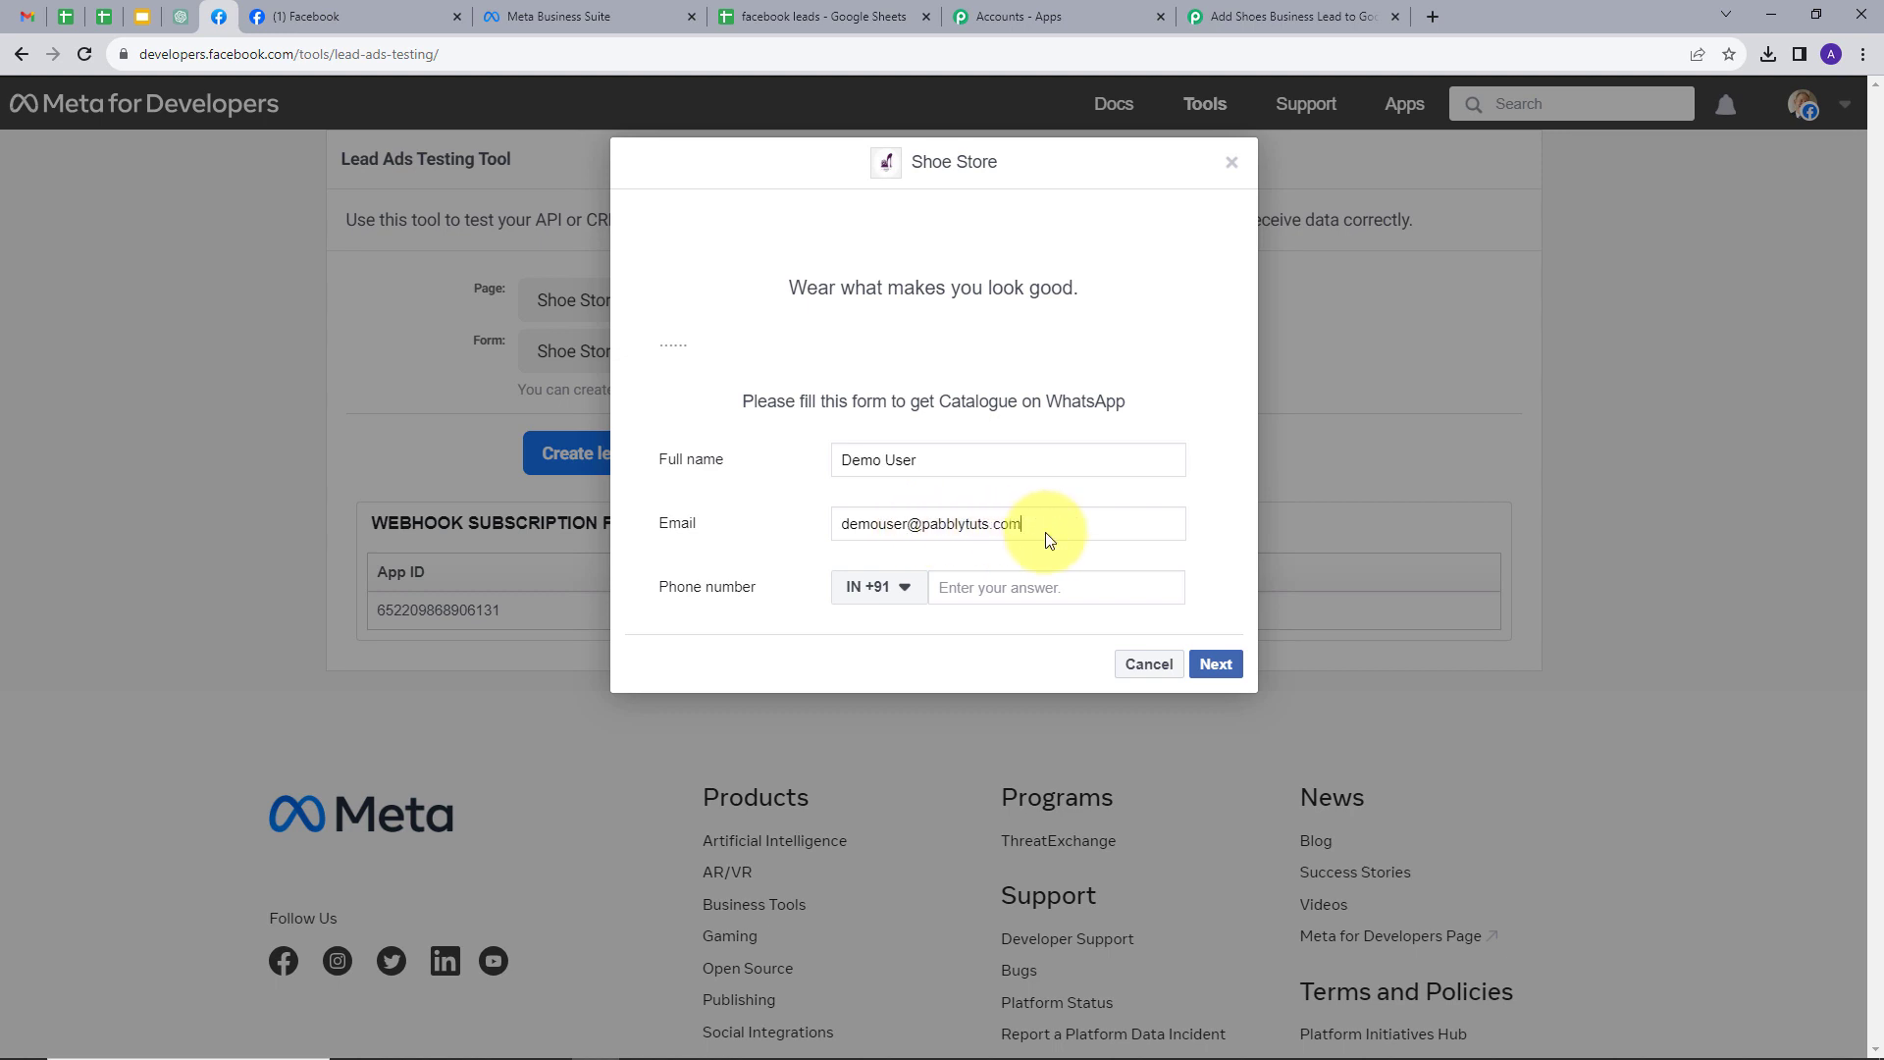
pyautogui.click(976, 594)
pyautogui.hotkey('ctrl', 'v')
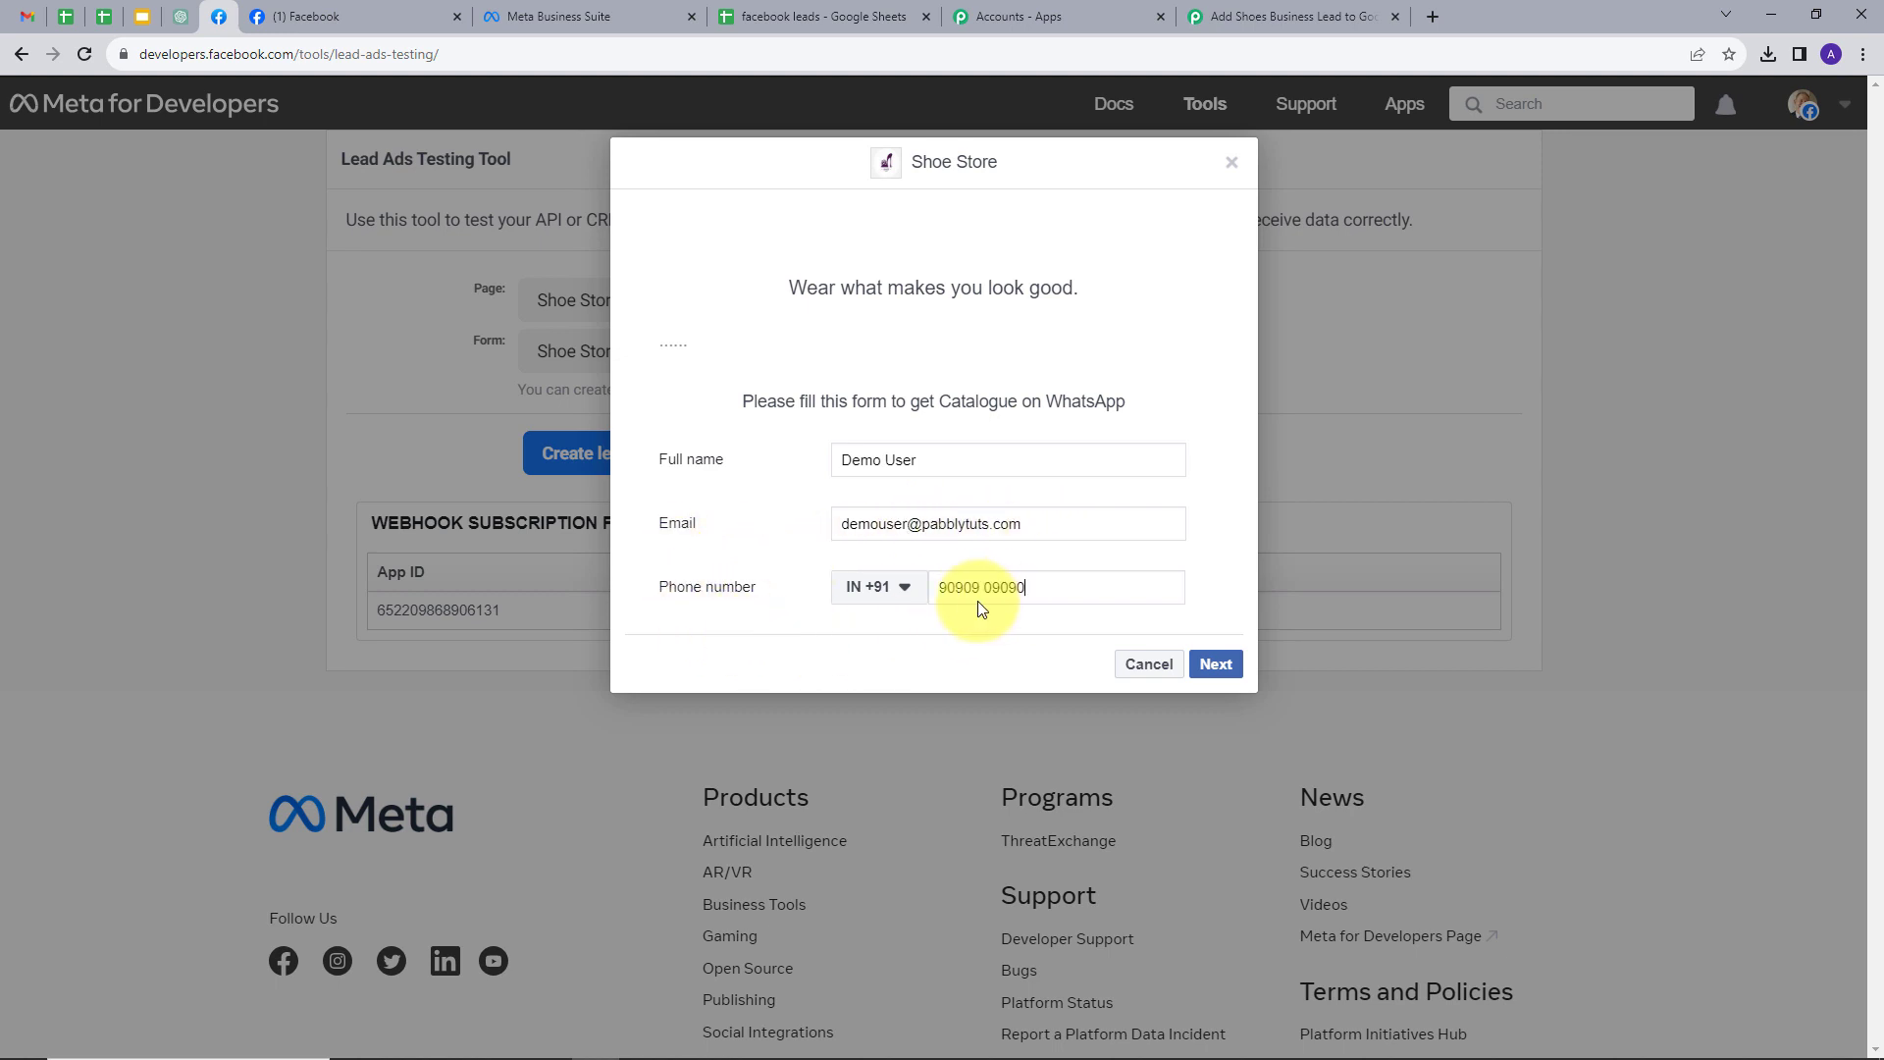
pyautogui.click(1216, 666)
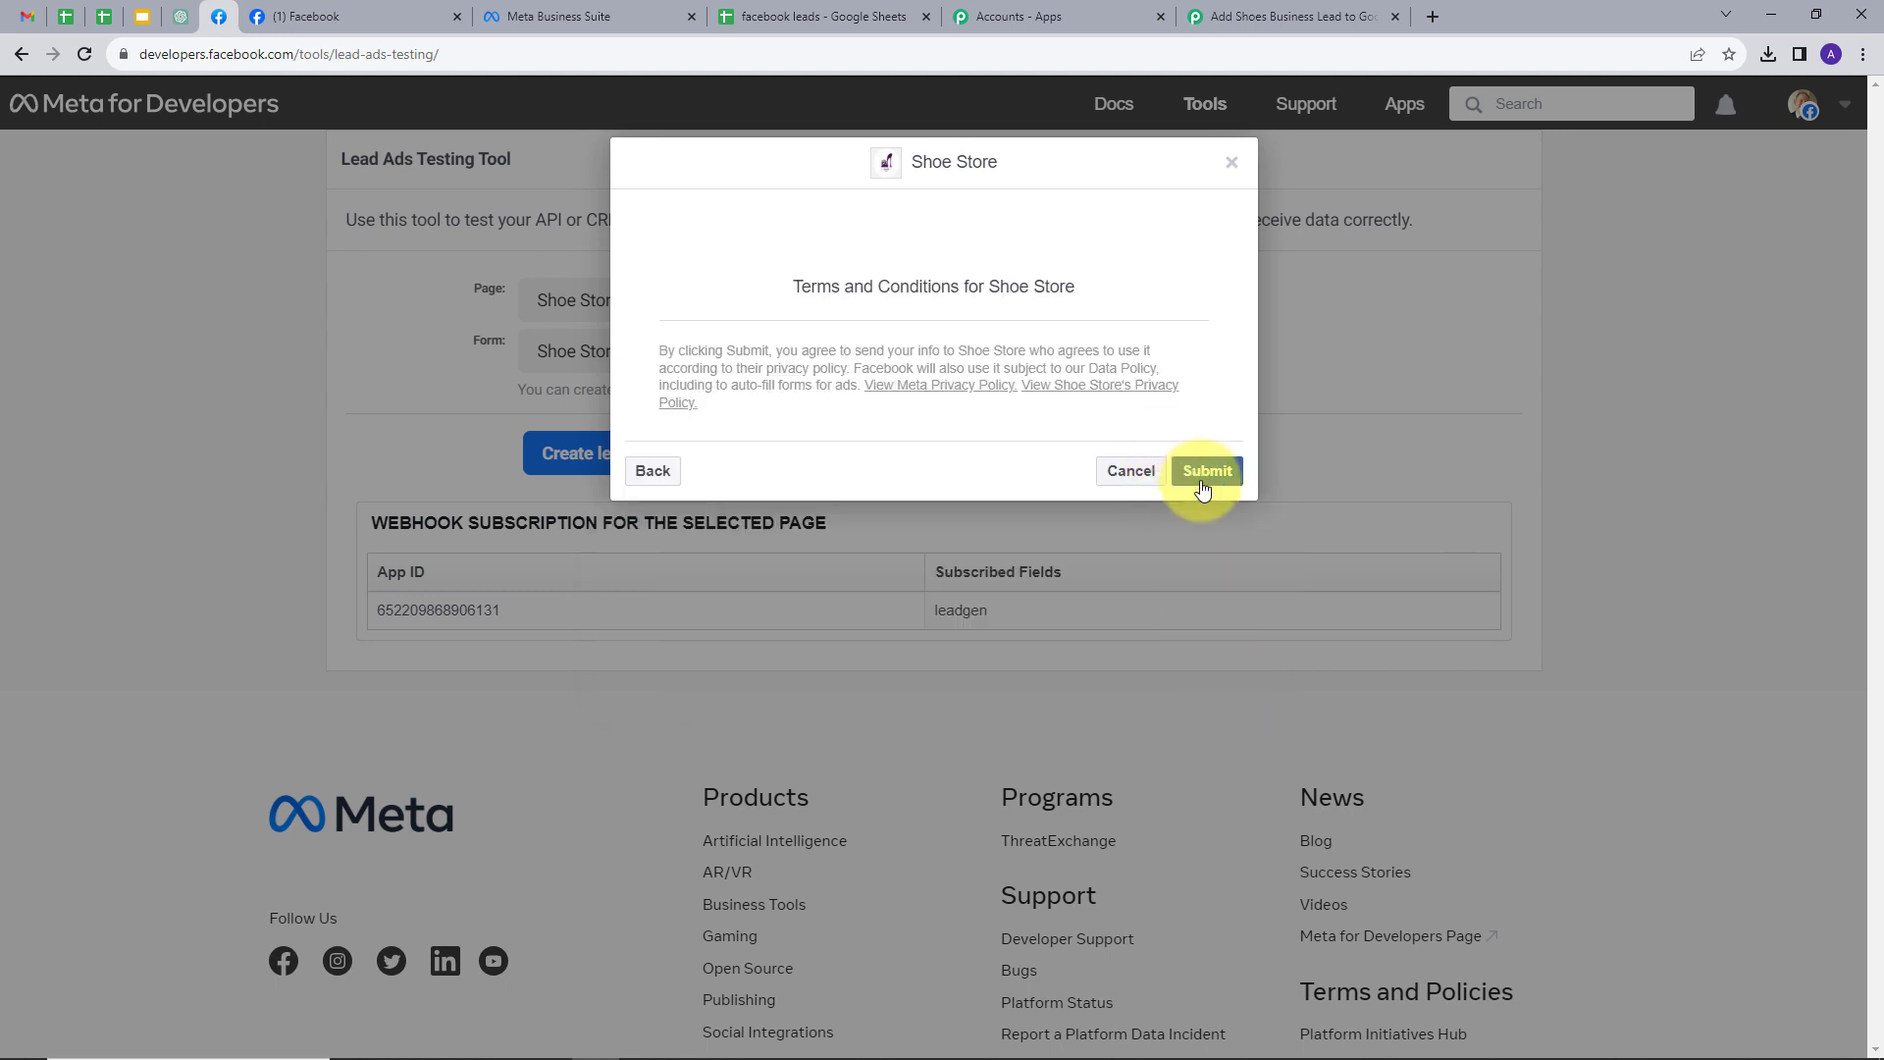
pyautogui.click(1202, 479)
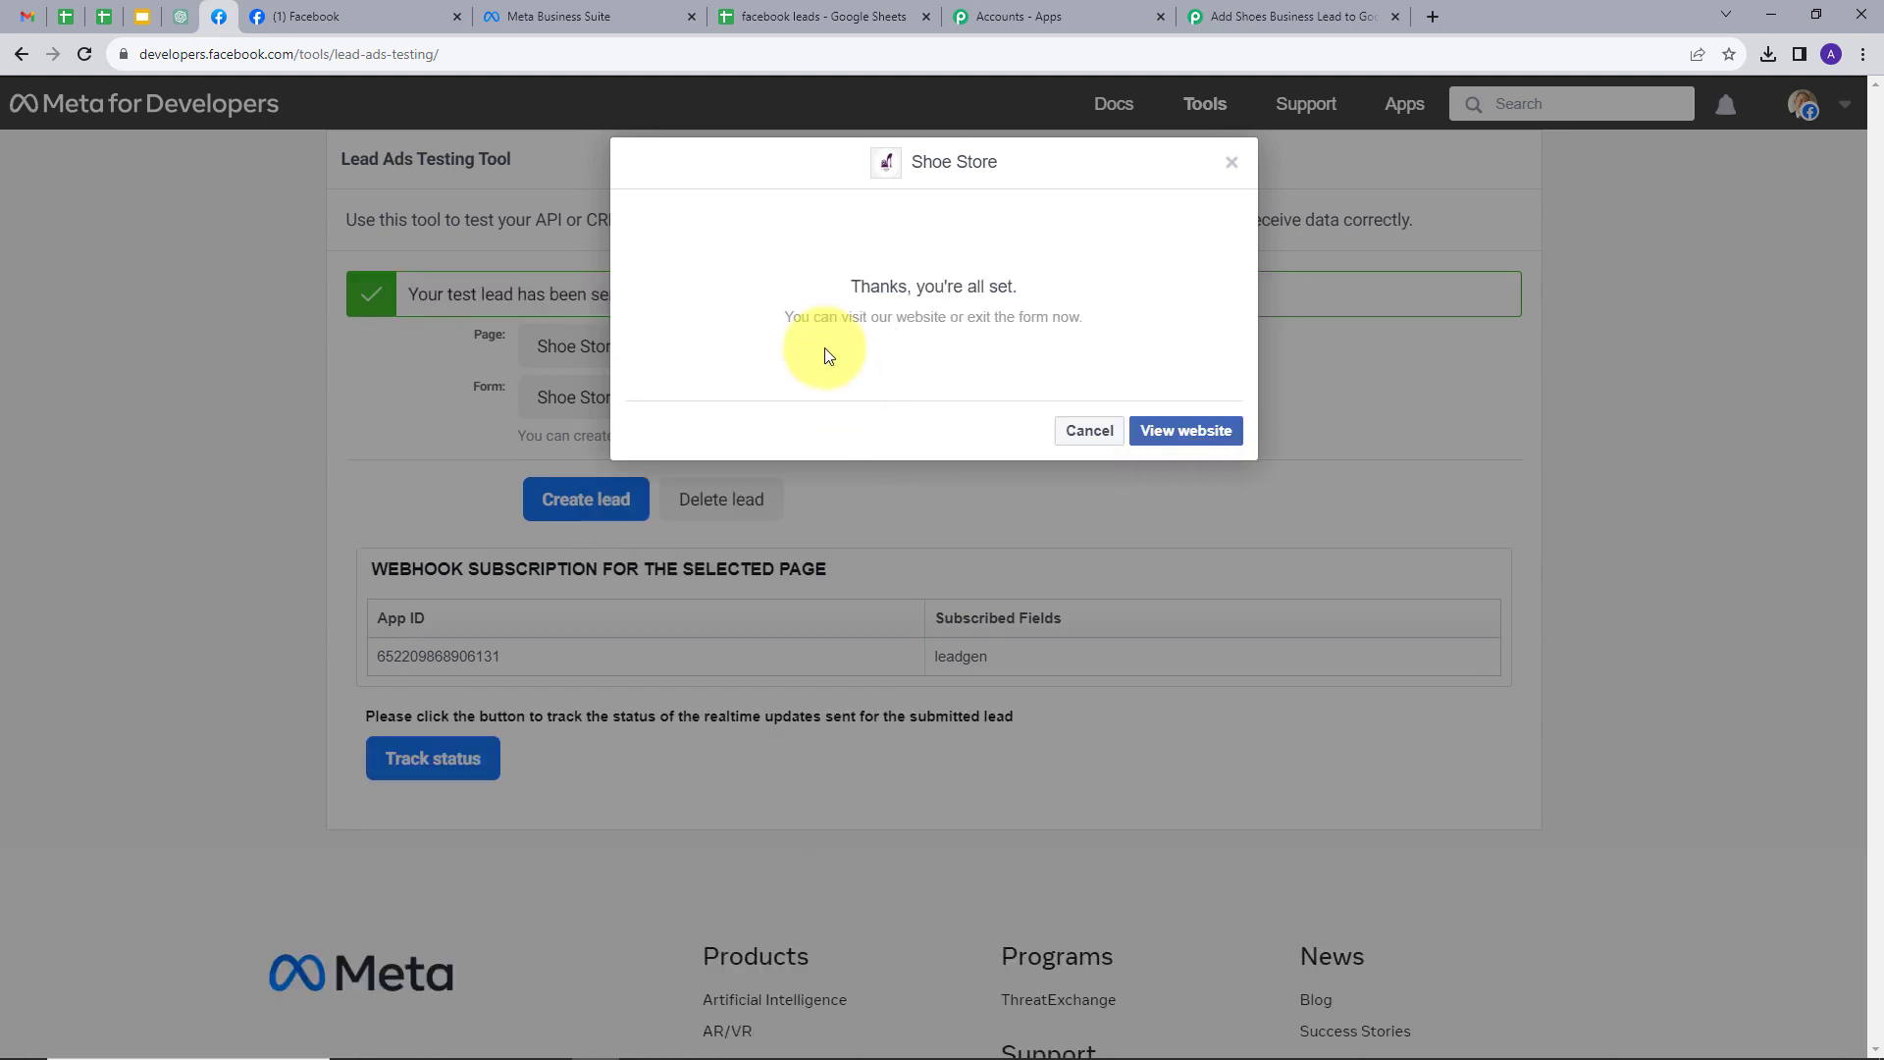
# - In Pabbly, review the full name, e-mail and phone number in Response Received
pyautogui.click(1245, 3)
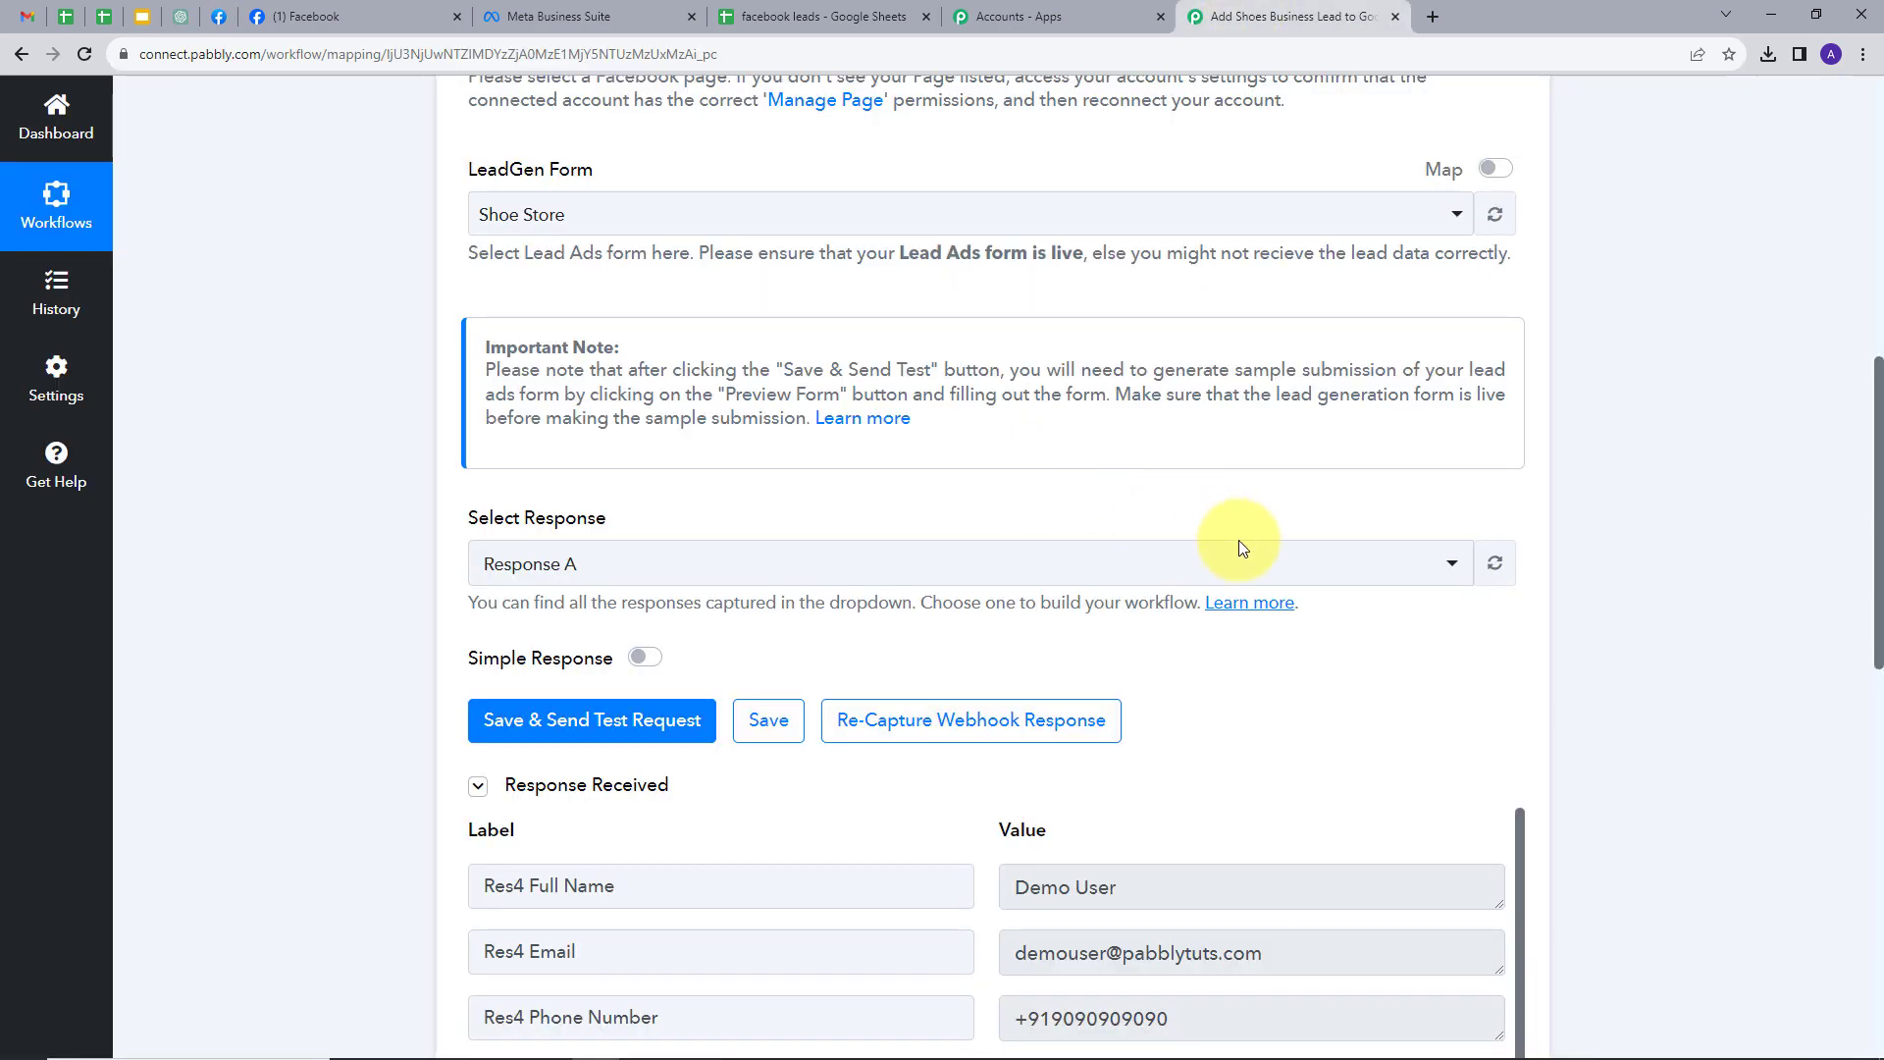
pyautogui.scroll(-3, 1587, 607)
pyautogui.scroll(-1, 1589, 610)
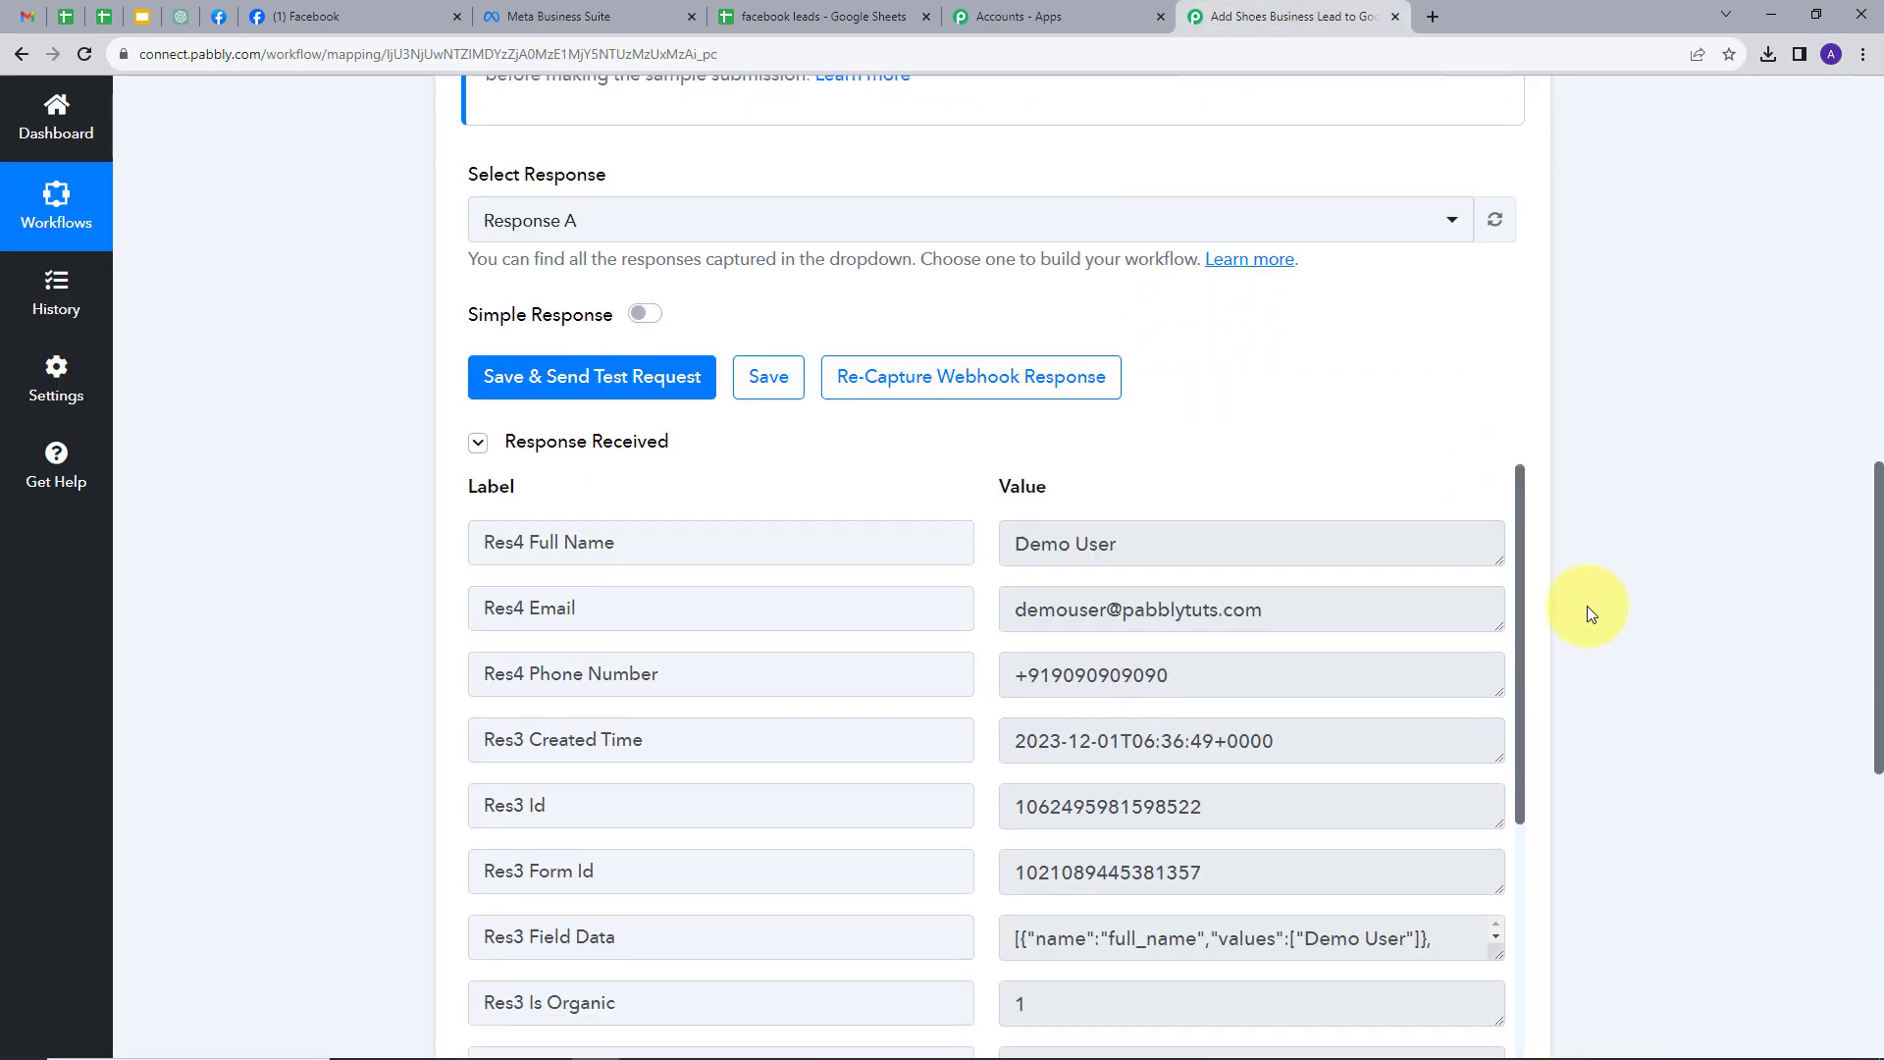
pyautogui.moveTo(1145, 506); pyautogui.dragTo(1042, 496)
pyautogui.moveTo(926, 543); pyautogui.dragTo(869, 530)
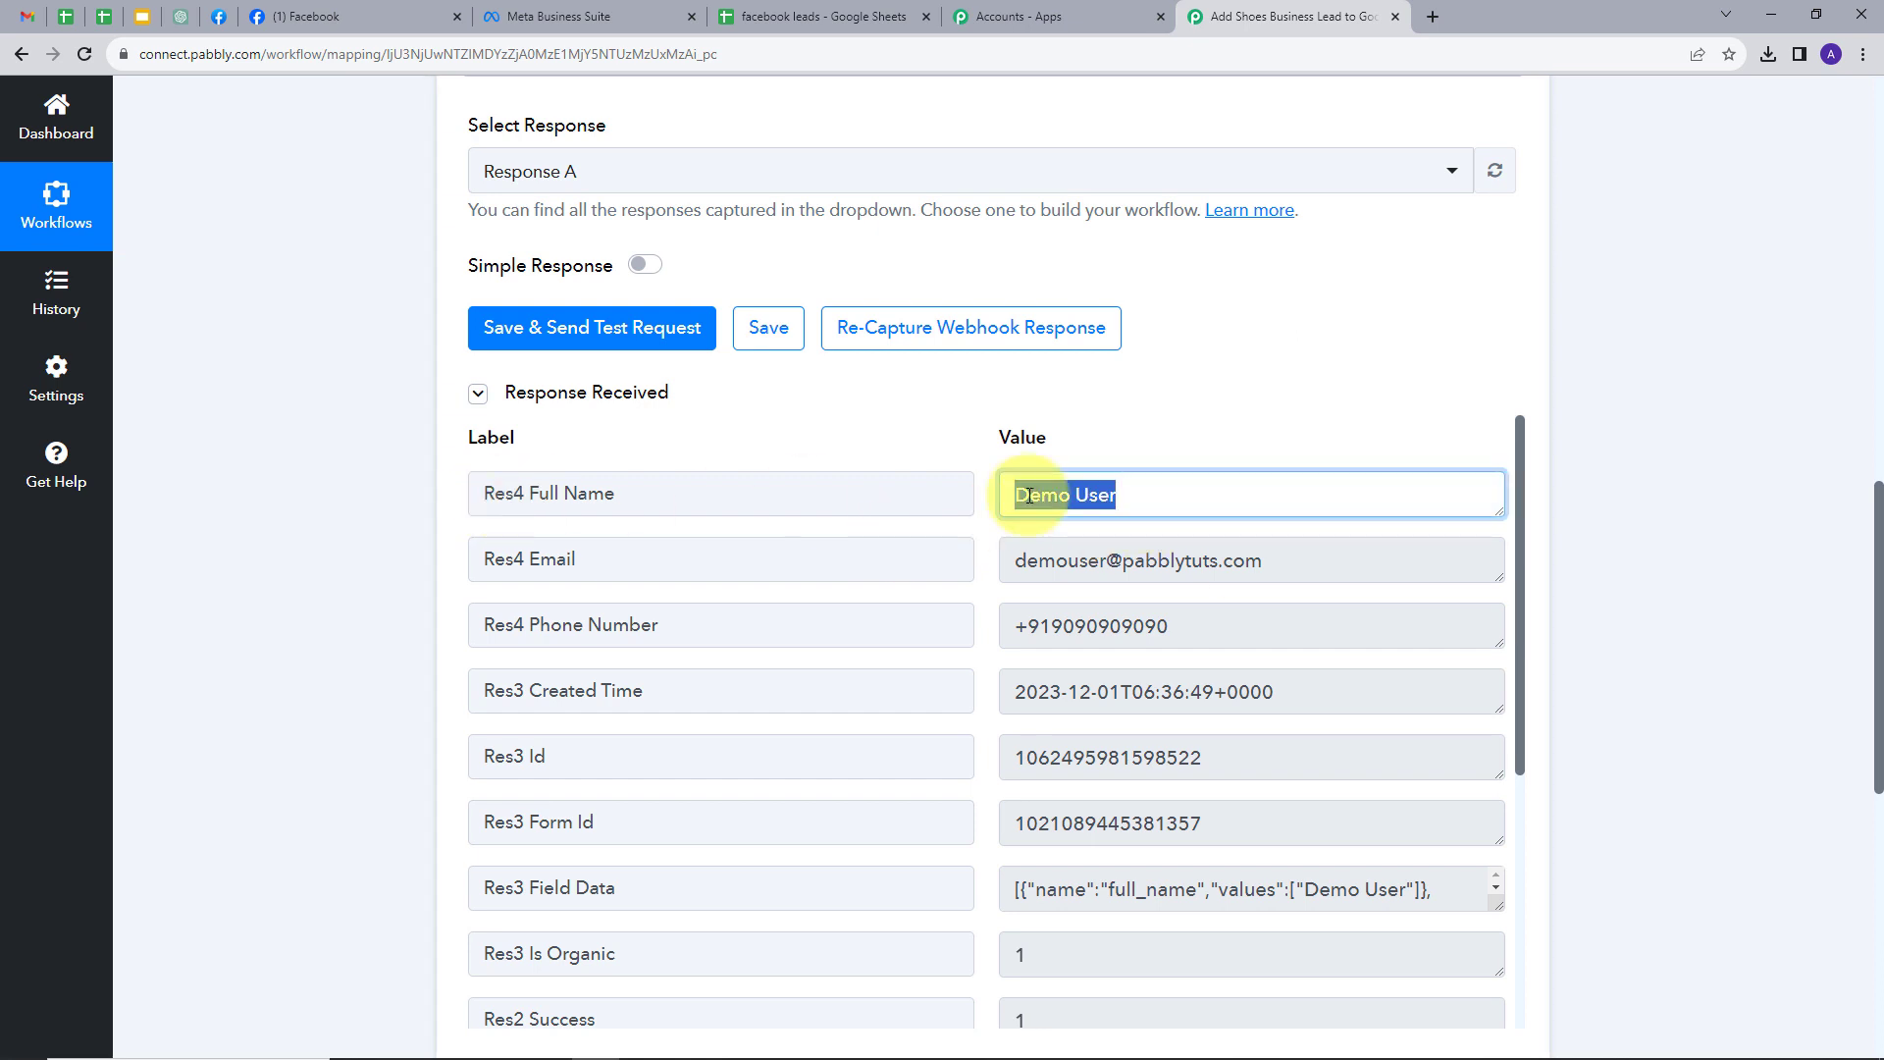
pyautogui.moveTo(1287, 581); pyautogui.dragTo(967, 585)
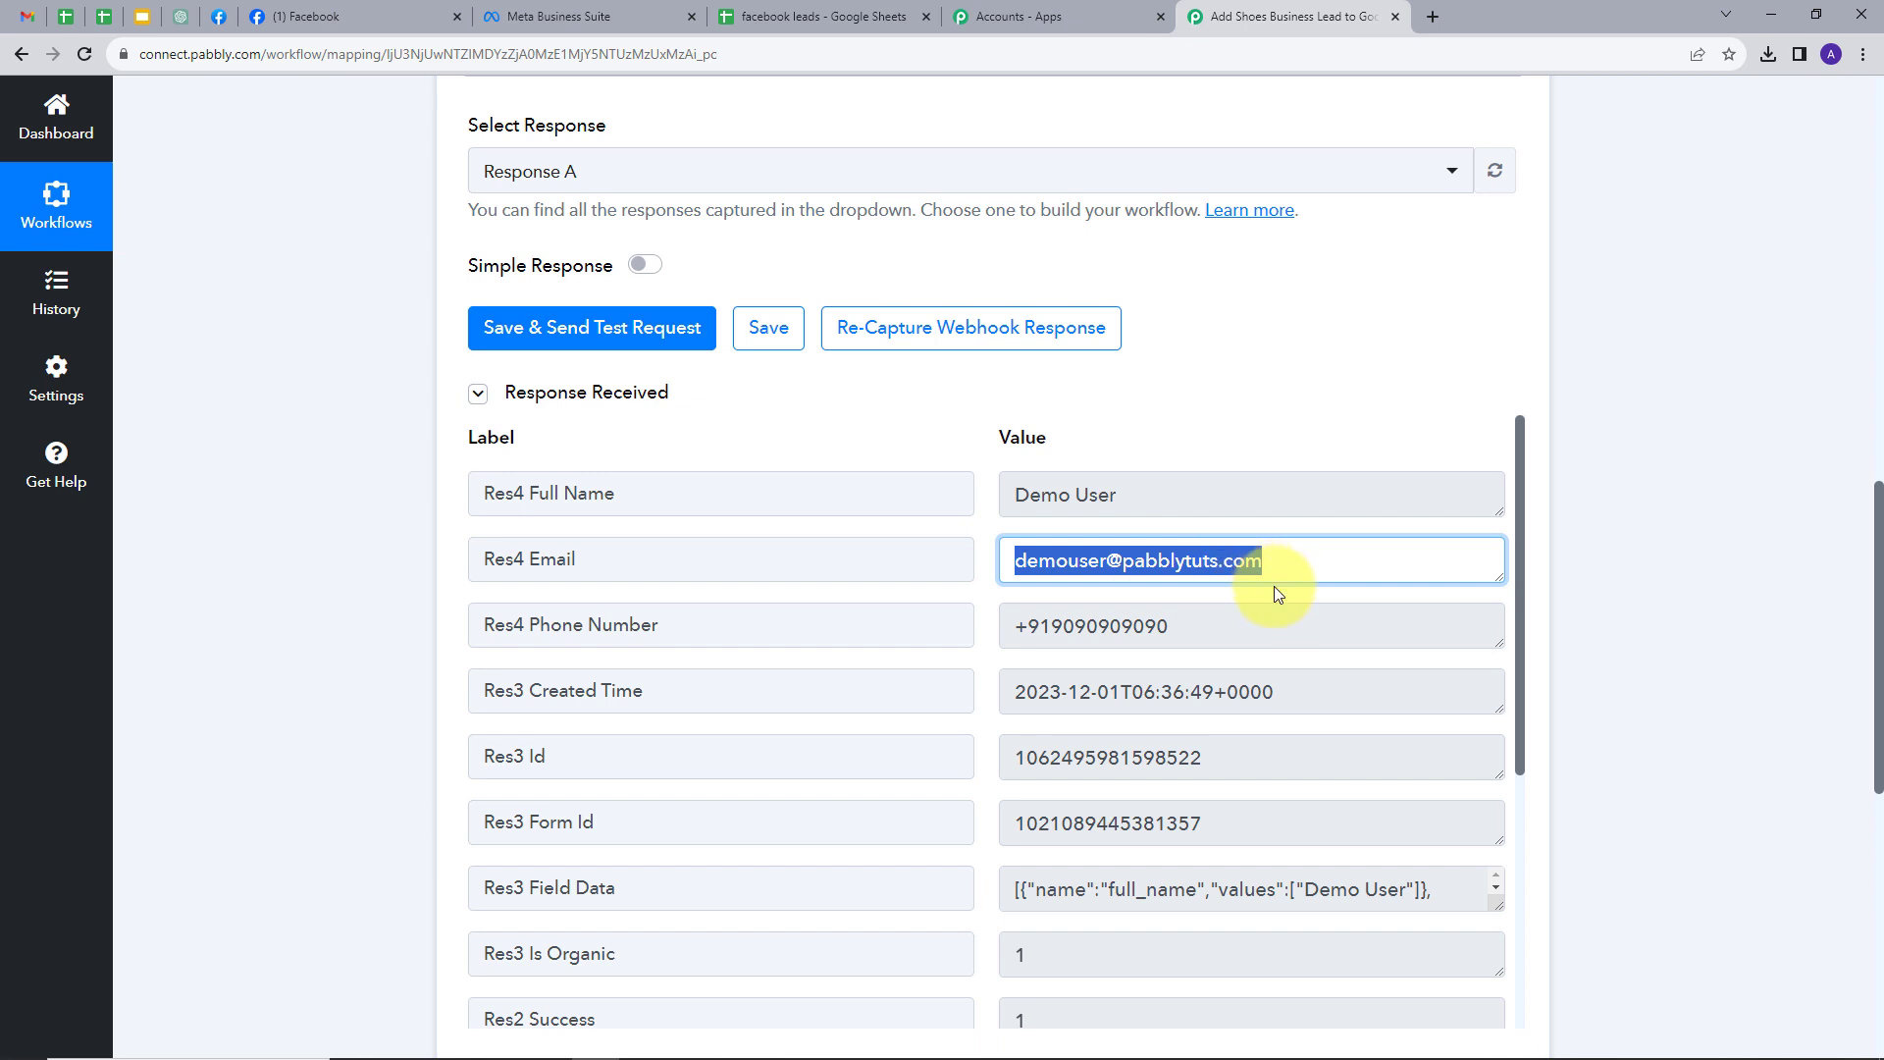
pyautogui.moveTo(1249, 618); pyautogui.dragTo(1001, 622)
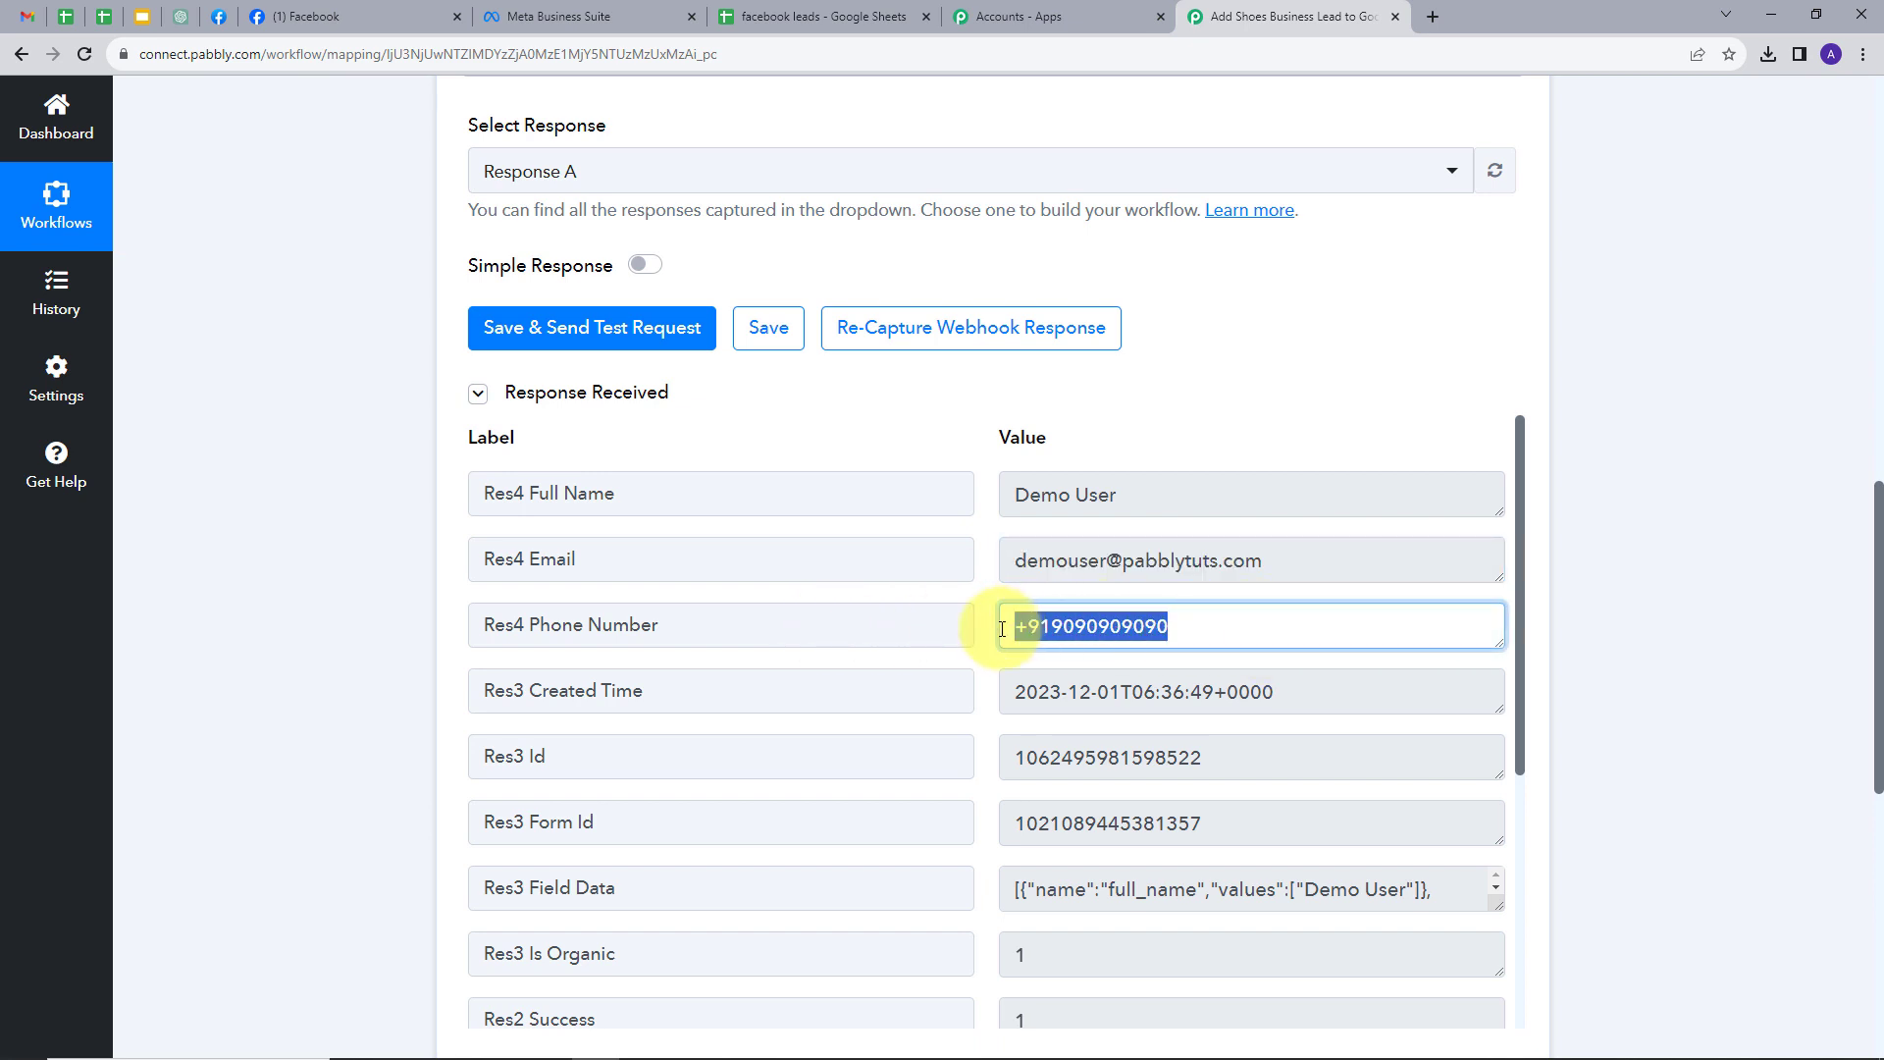
pyautogui.scroll(-1, 1246, 633)
pyautogui.scroll(1, 1253, 636)
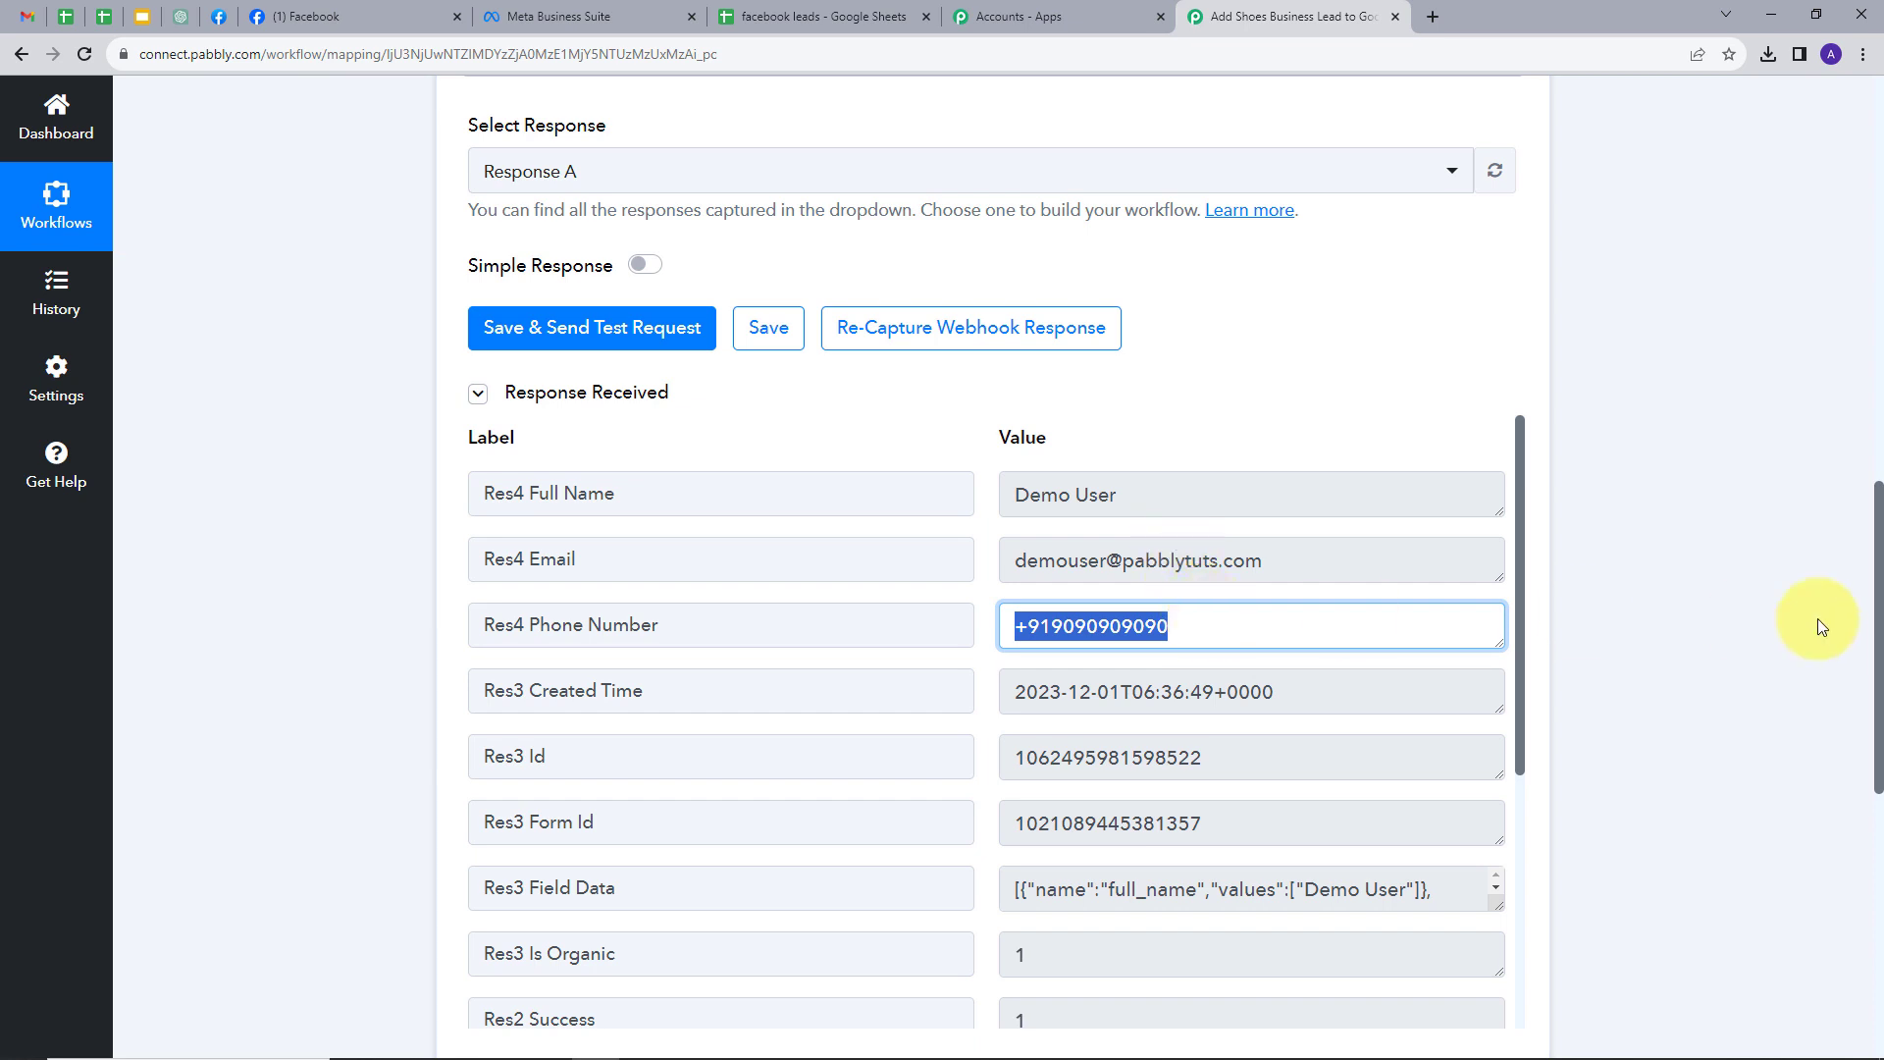
pyautogui.scroll(-5, 1657, 625)
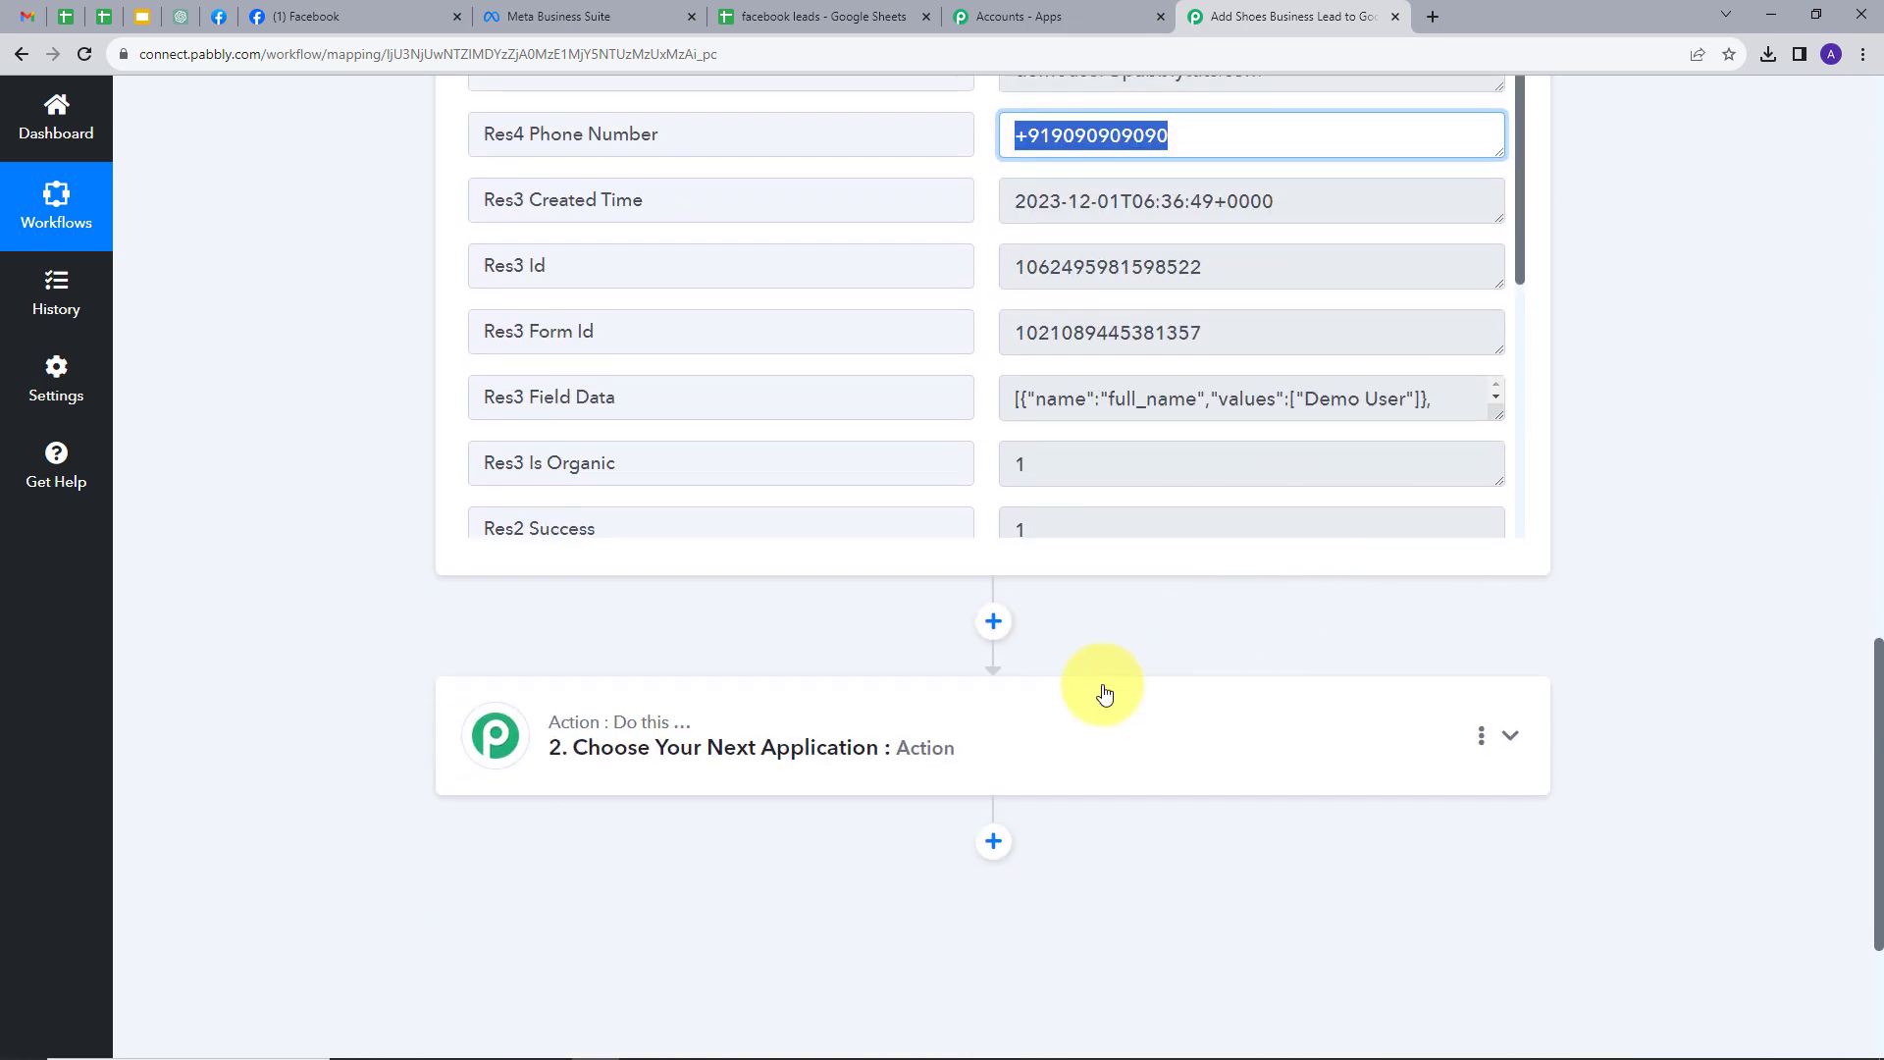
# - Set the next action step to Google Sheets with the Add New Row action
pyautogui.click(1187, 746)
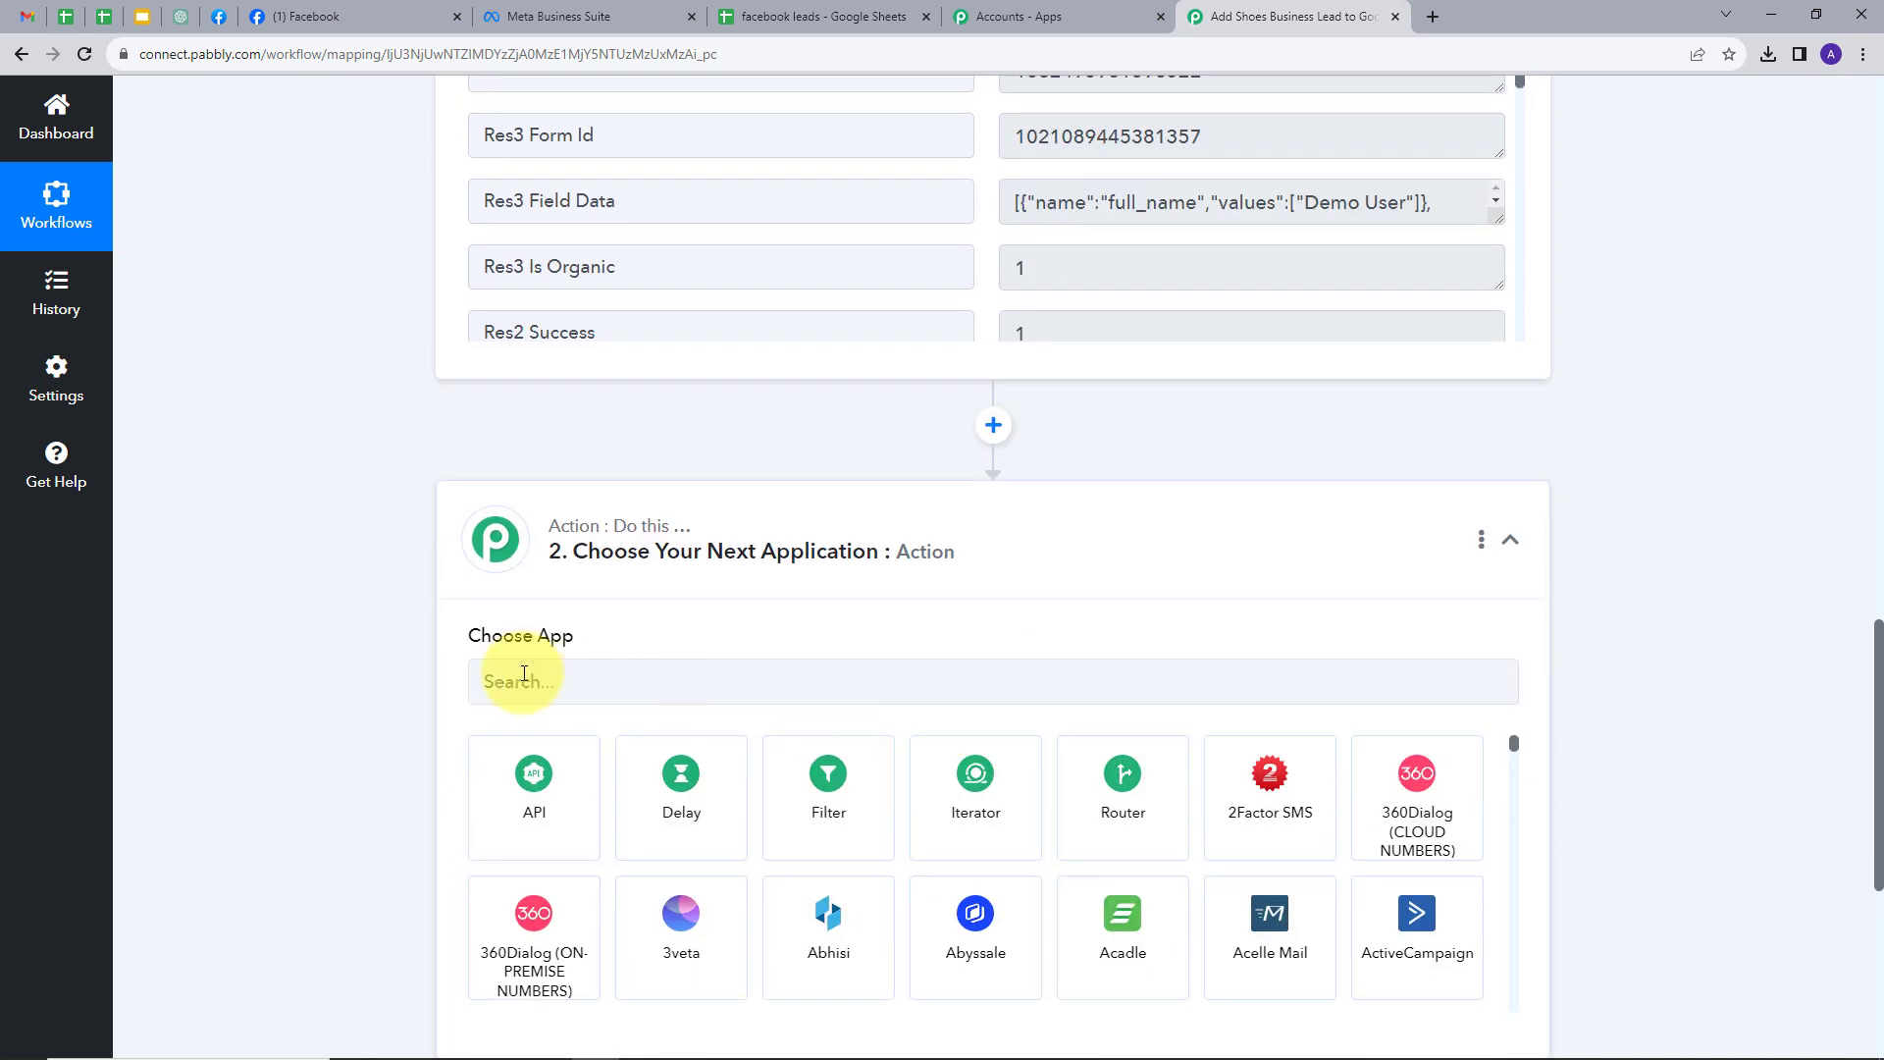
pyautogui.click(566, 684)
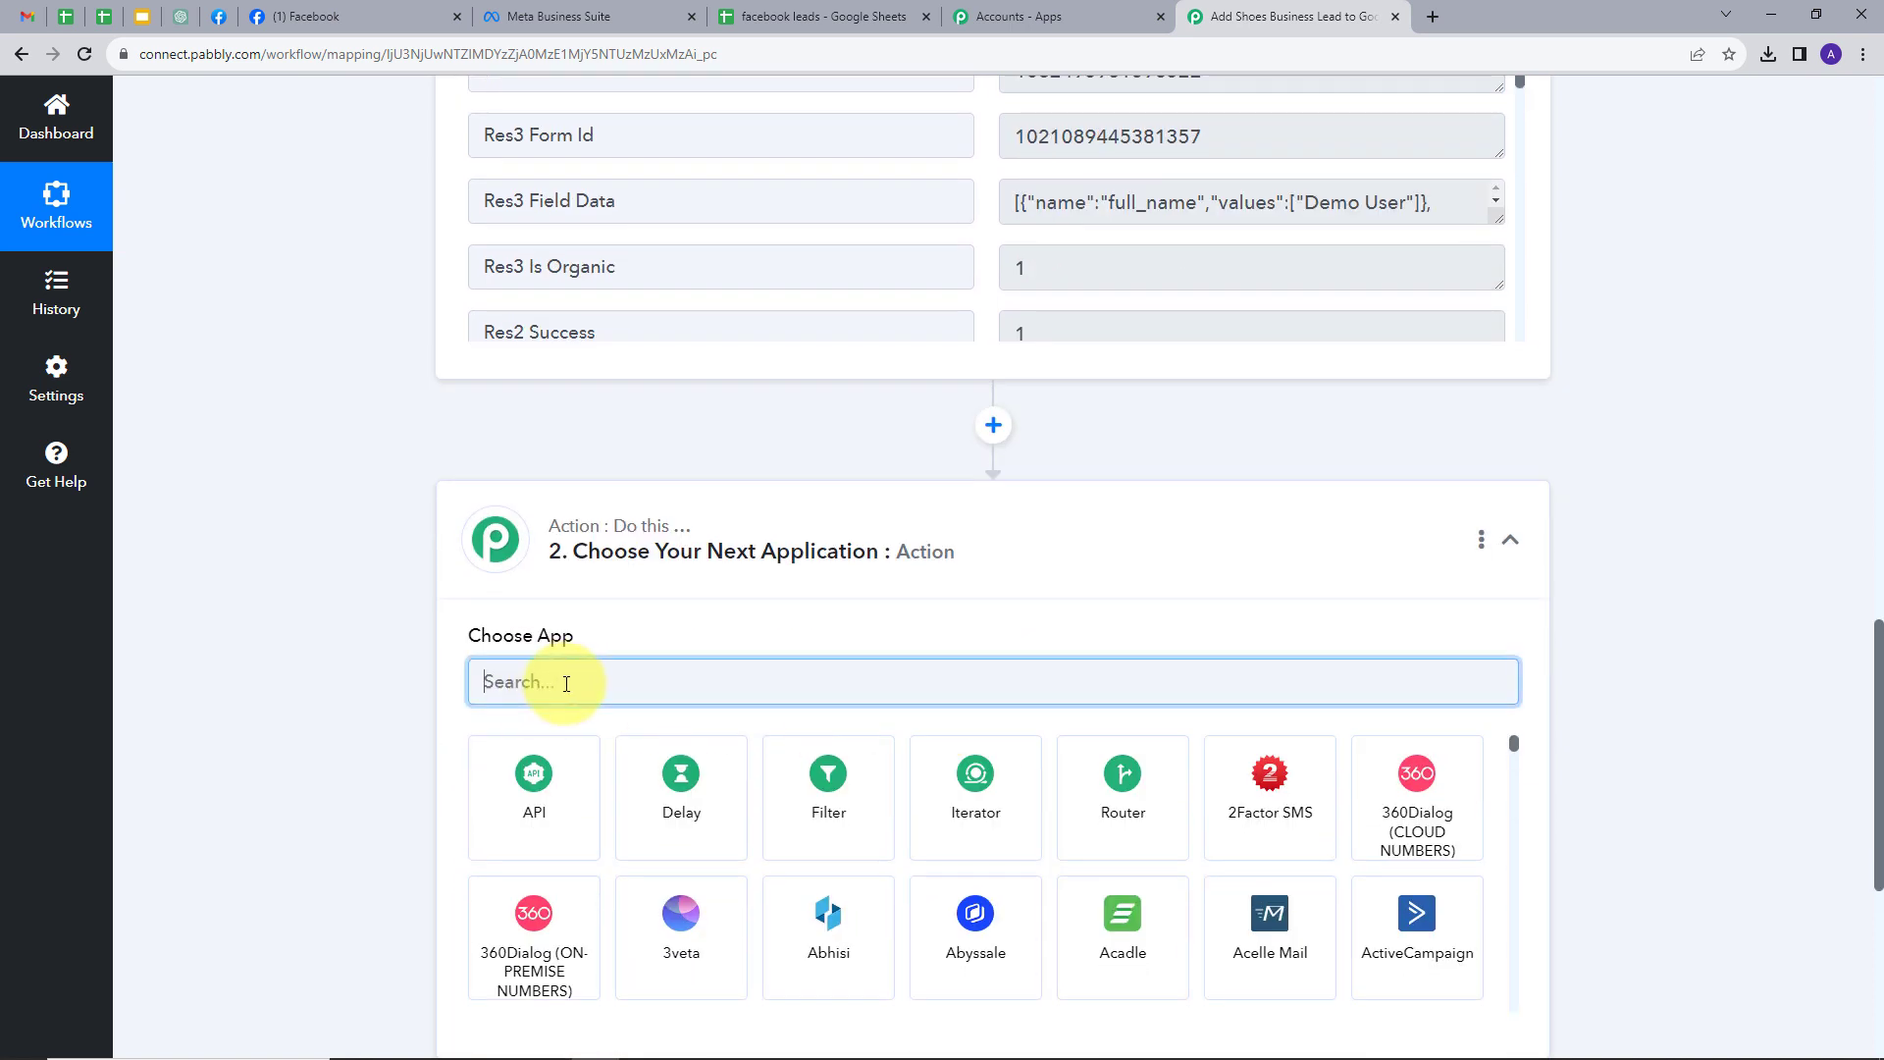
pyautogui.write('goog')
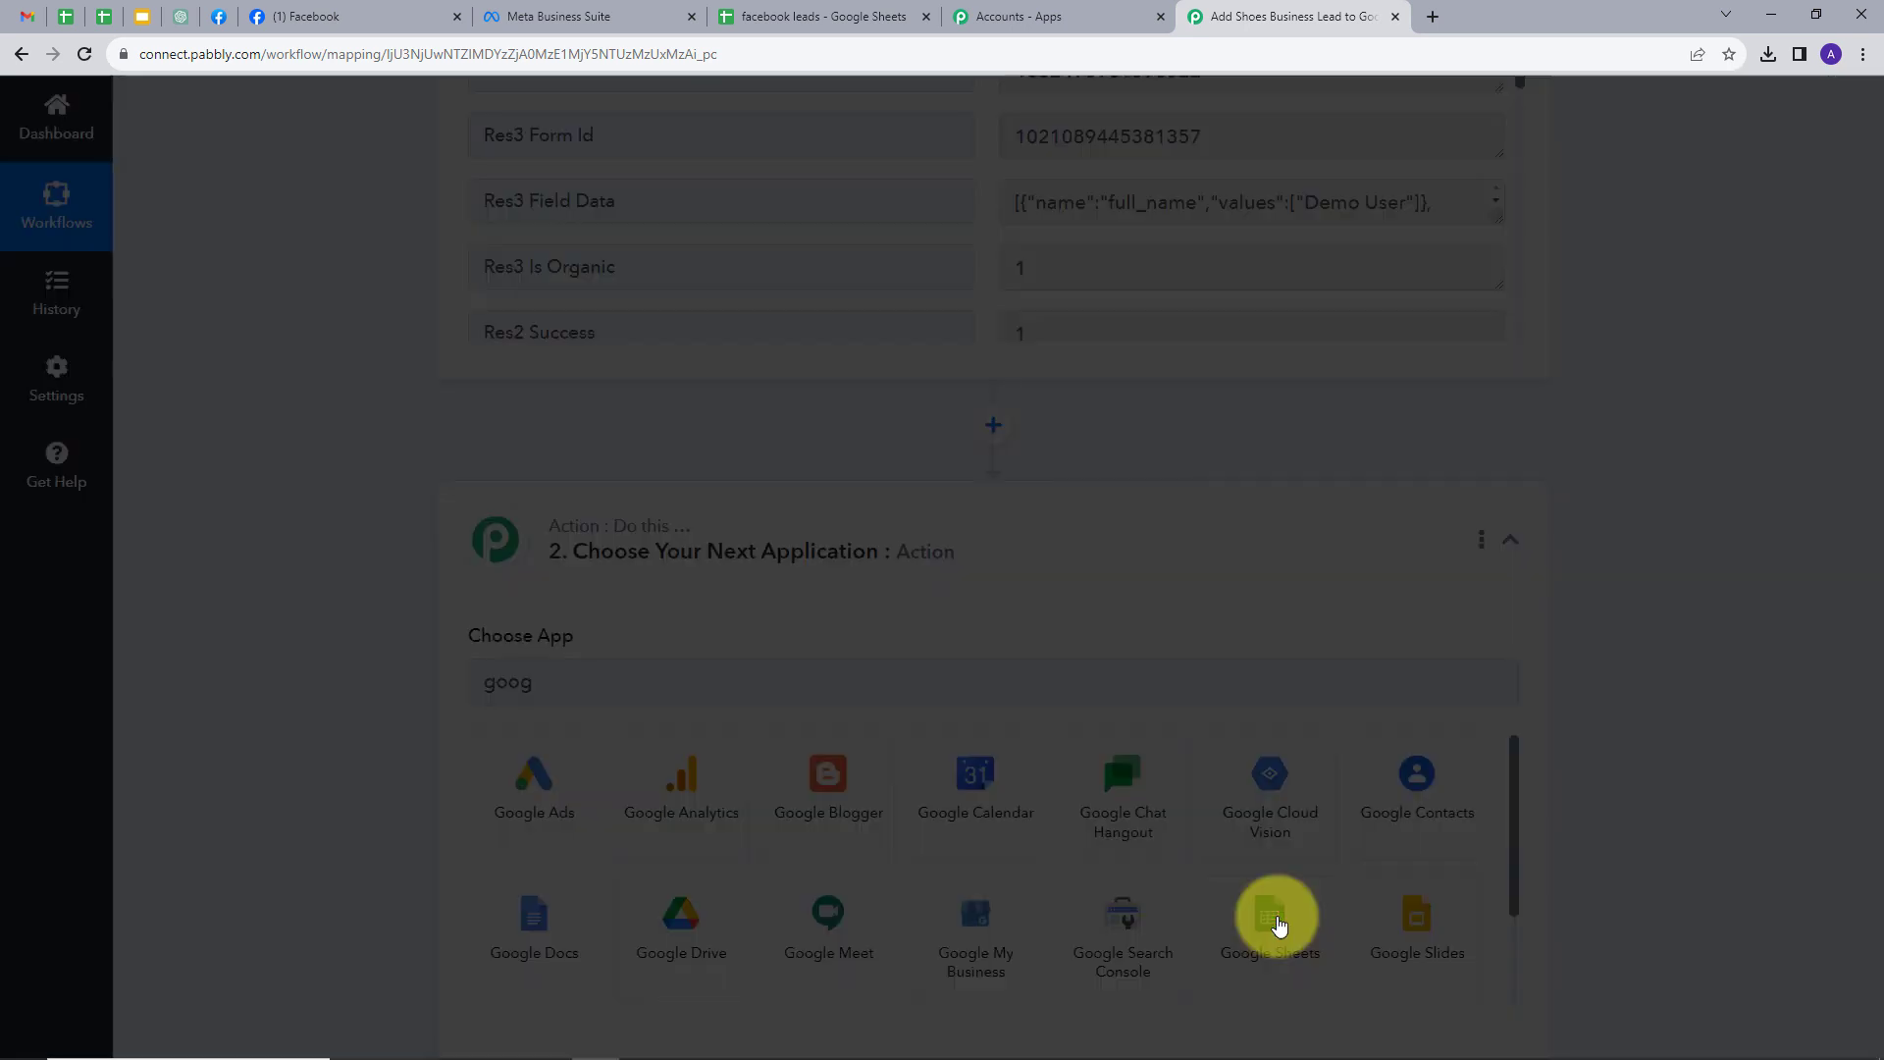
pyautogui.click(1274, 923)
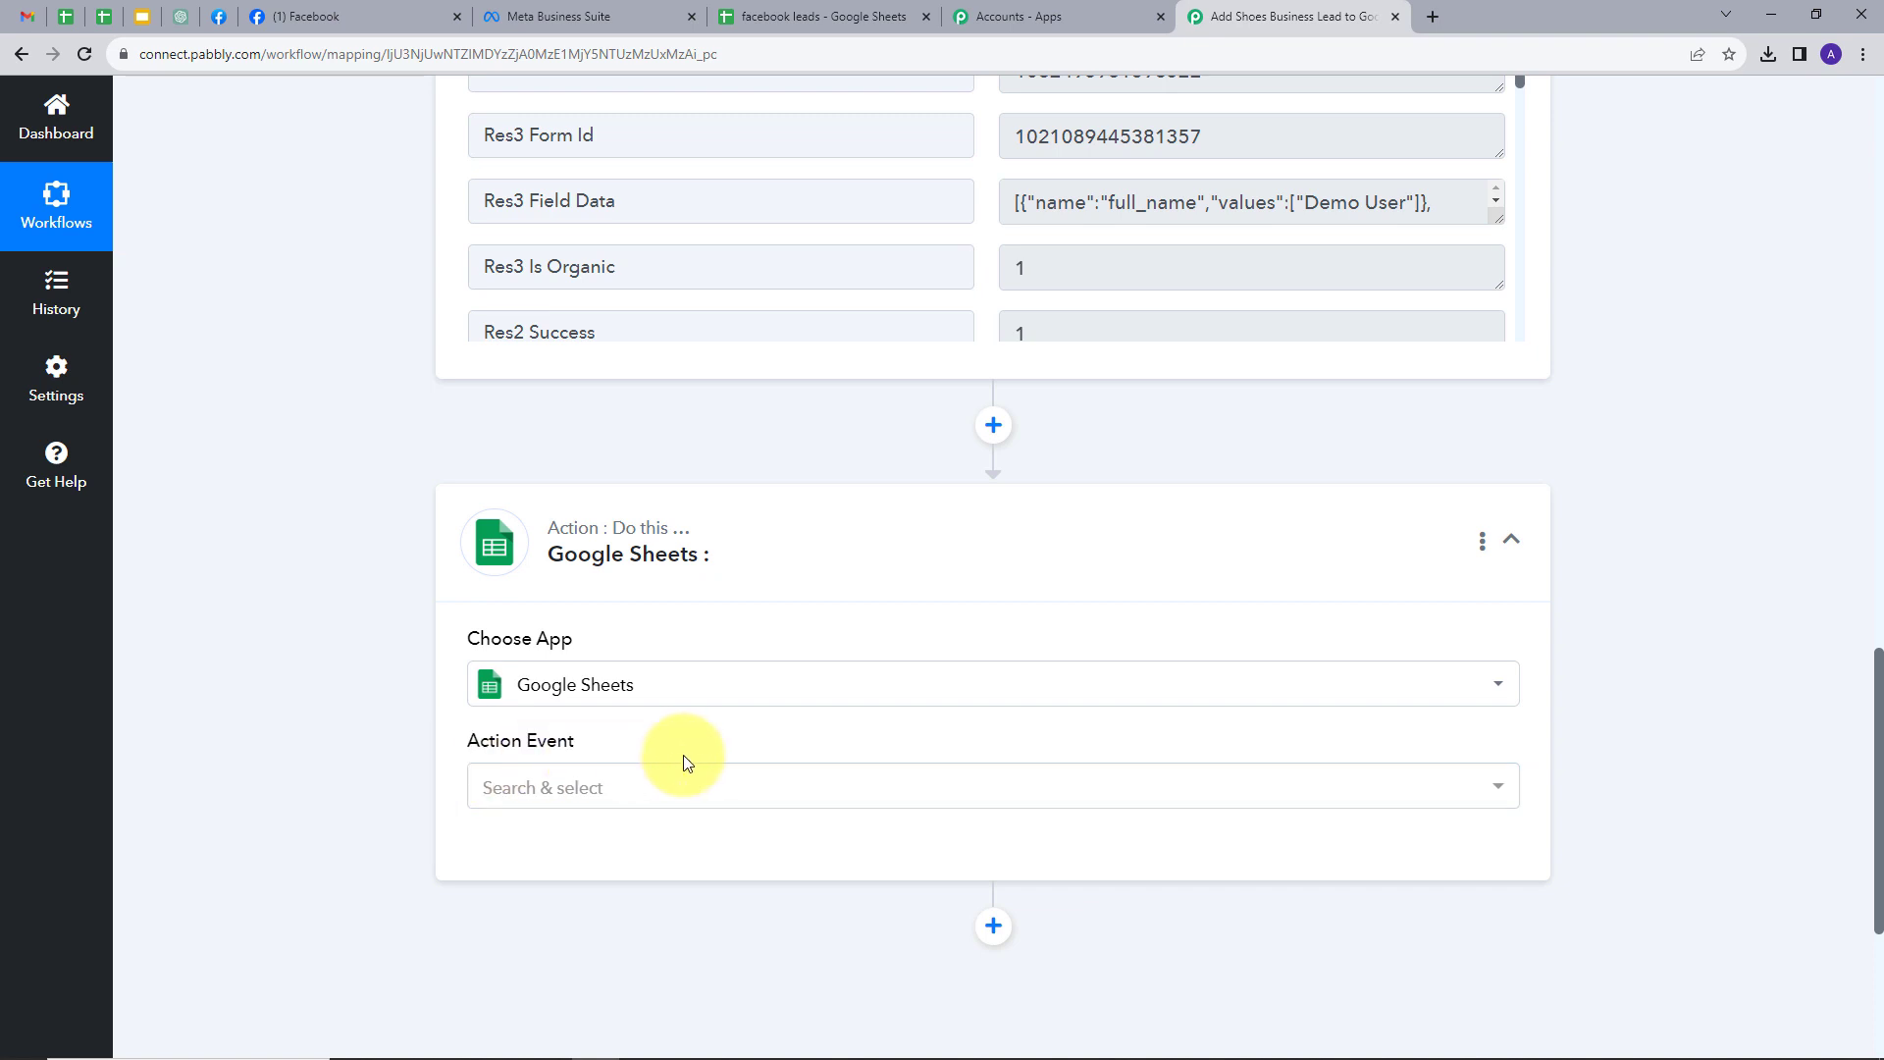
pyautogui.click(761, 785)
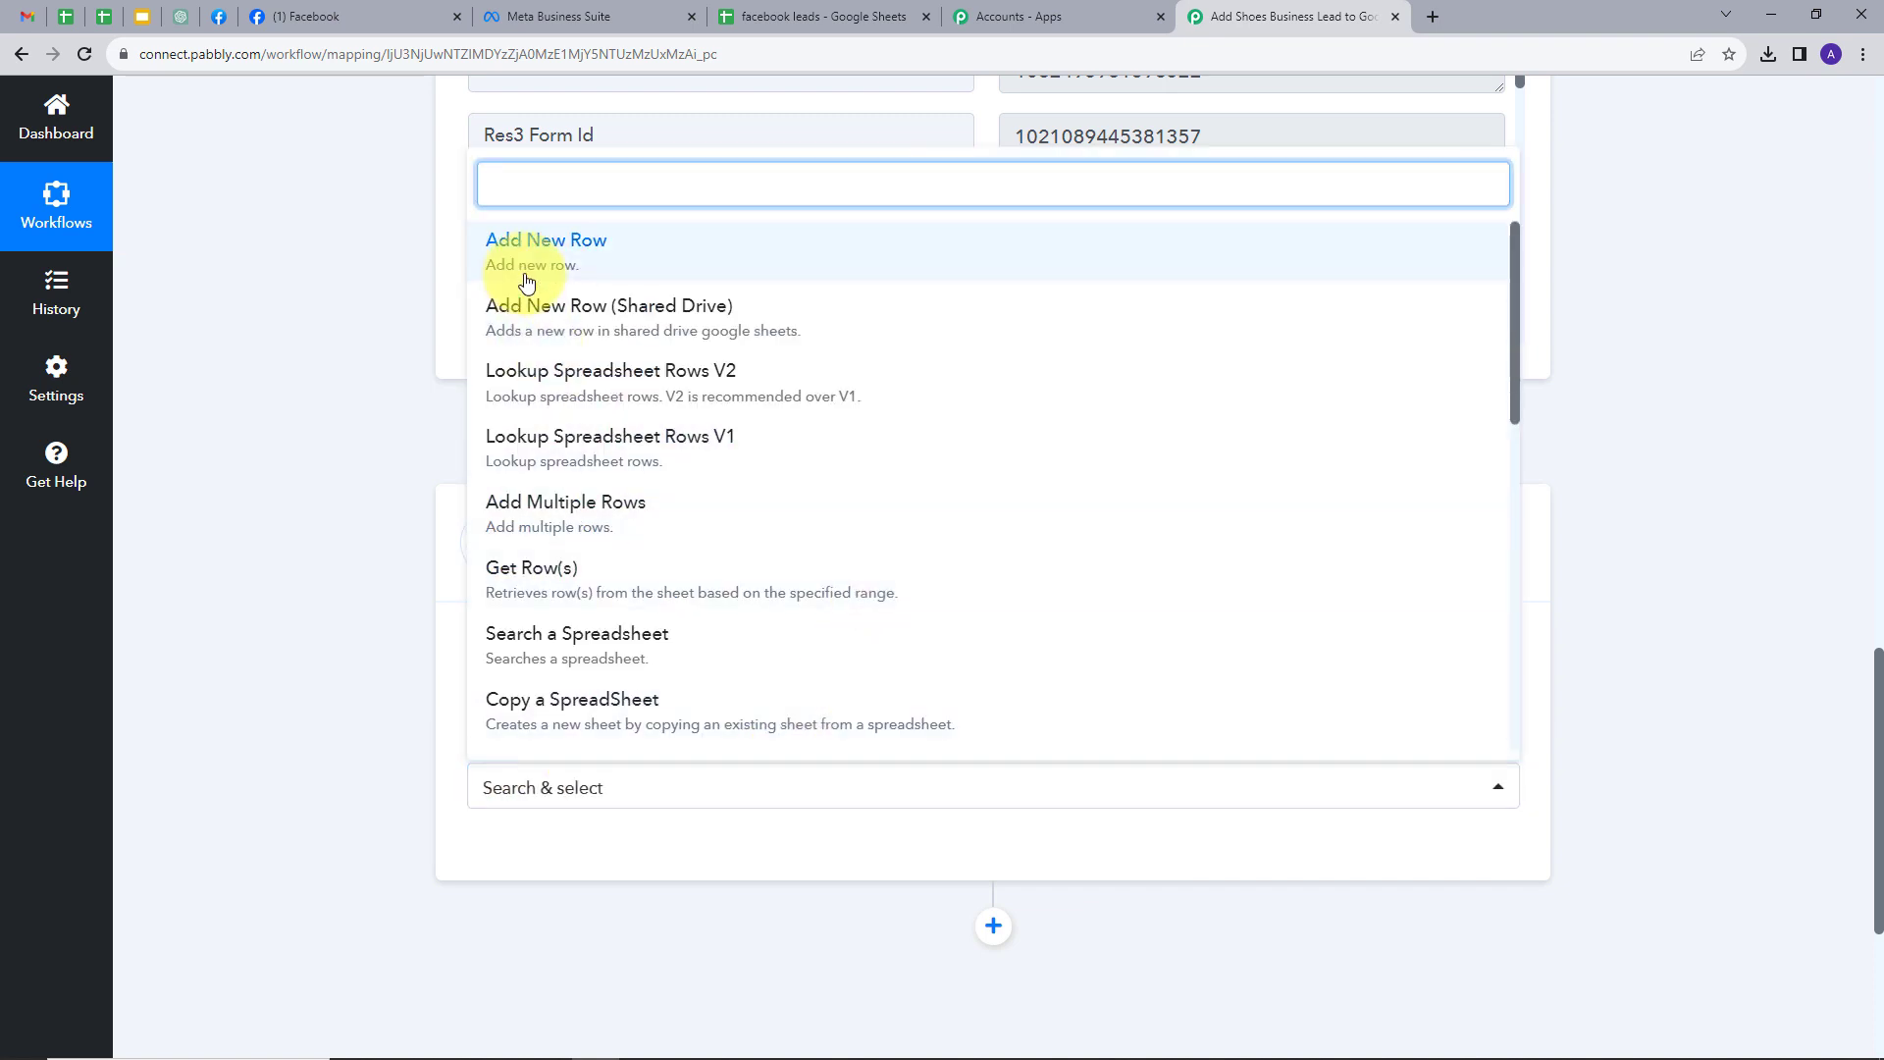
pyautogui.click(583, 261)
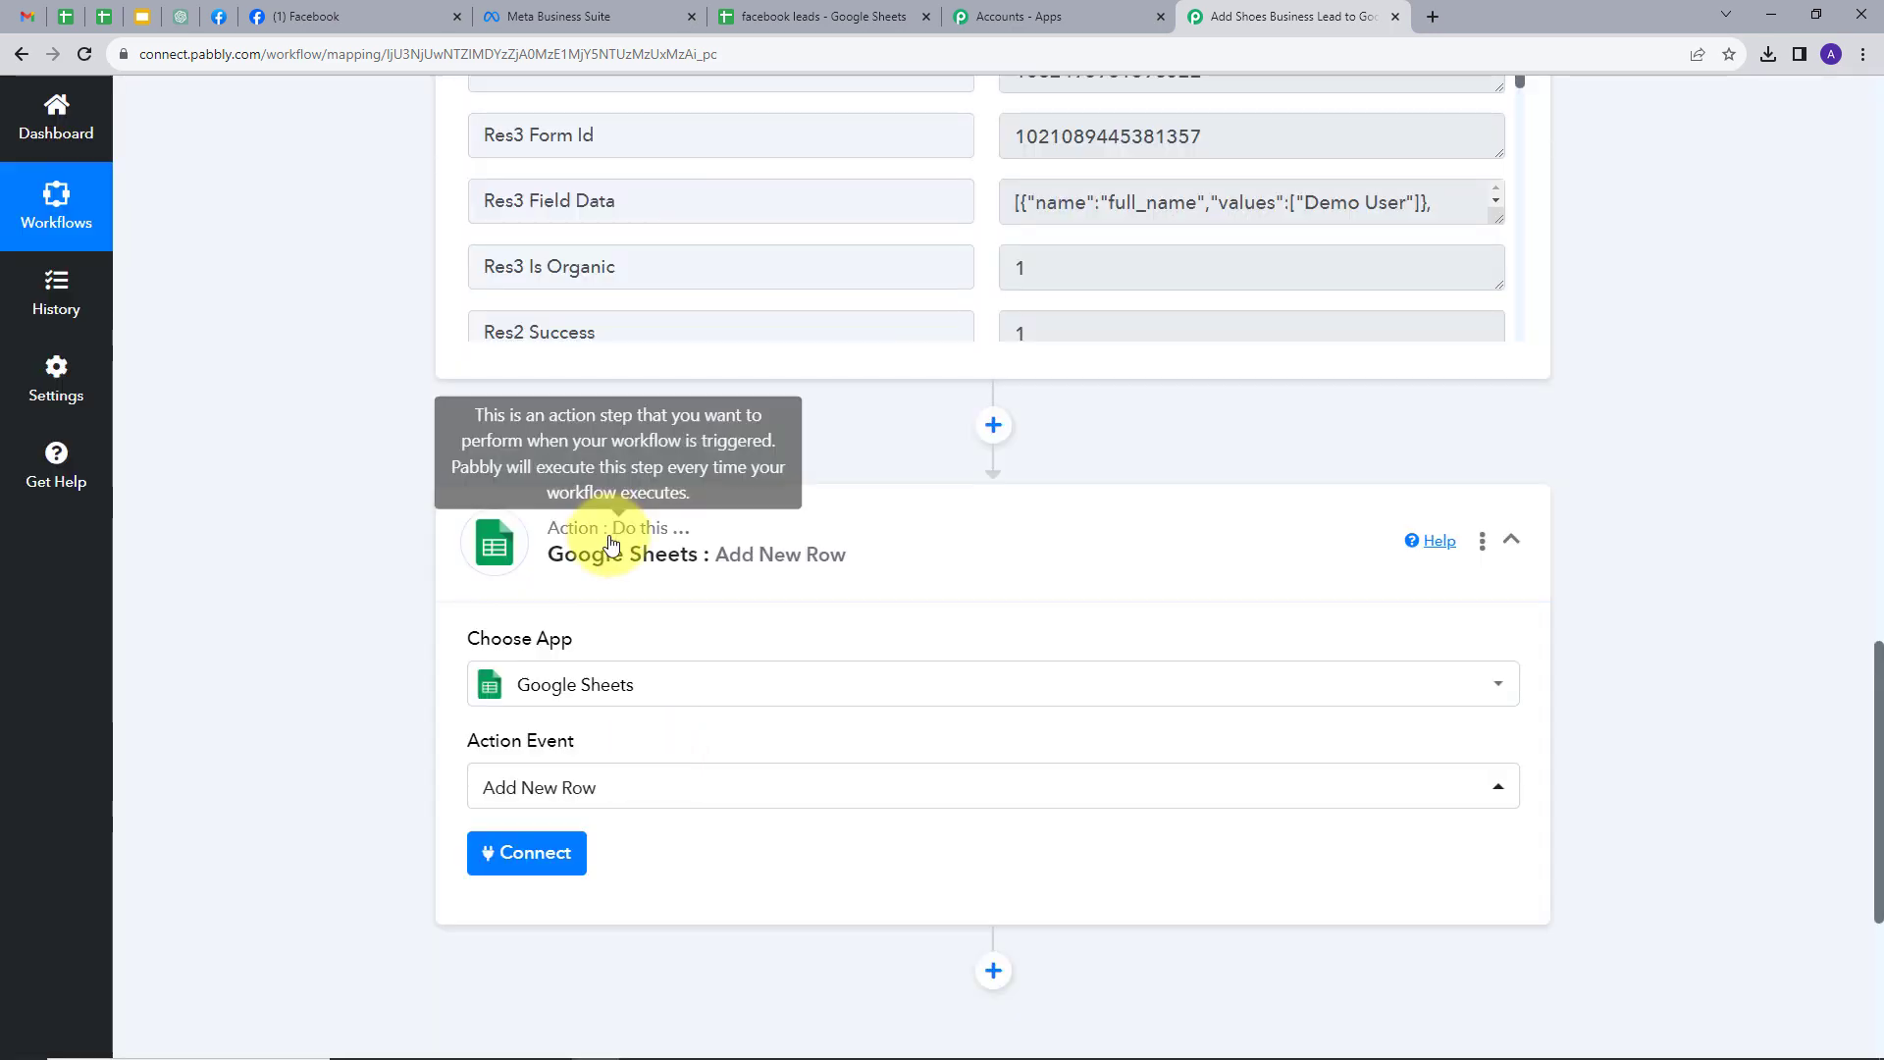
# - Connect a new Google account to the Google Sheets action, then view the facebook leads spreadsheet
pyautogui.click(525, 857)
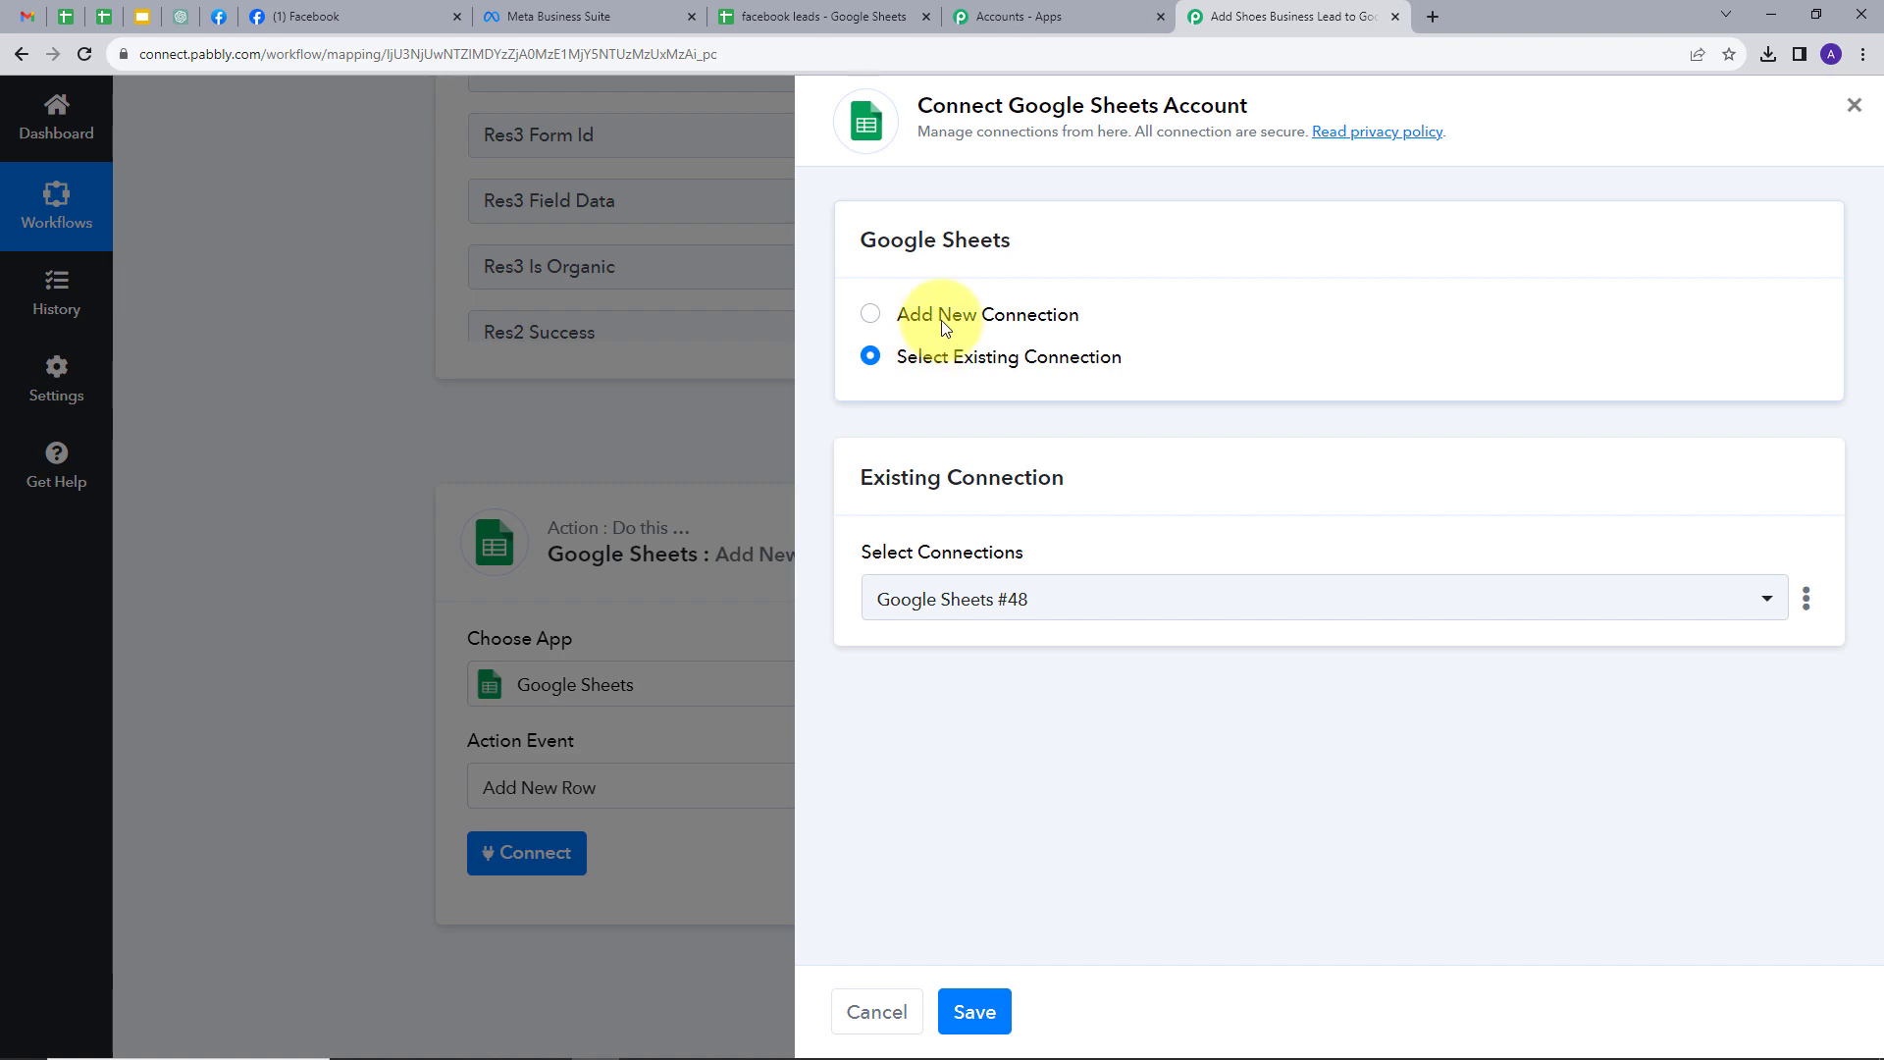
pyautogui.click(944, 327)
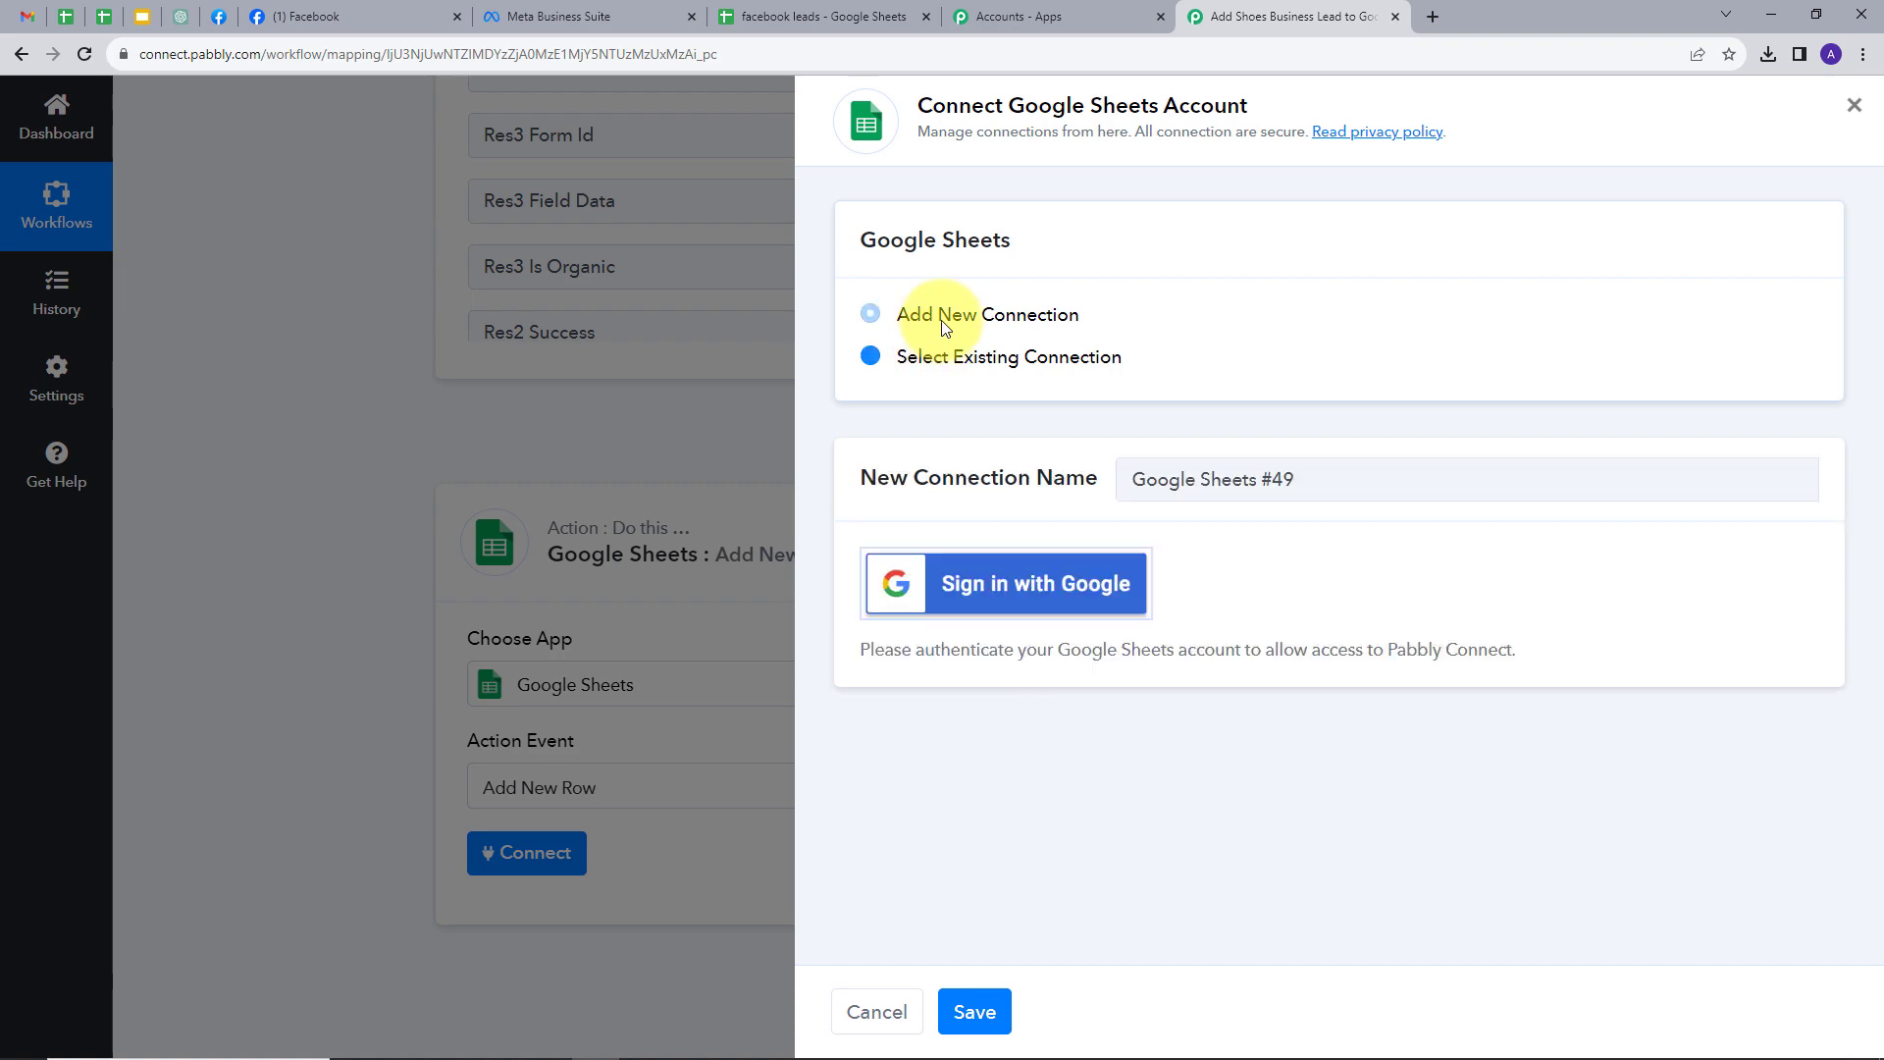
pyautogui.click(1009, 605)
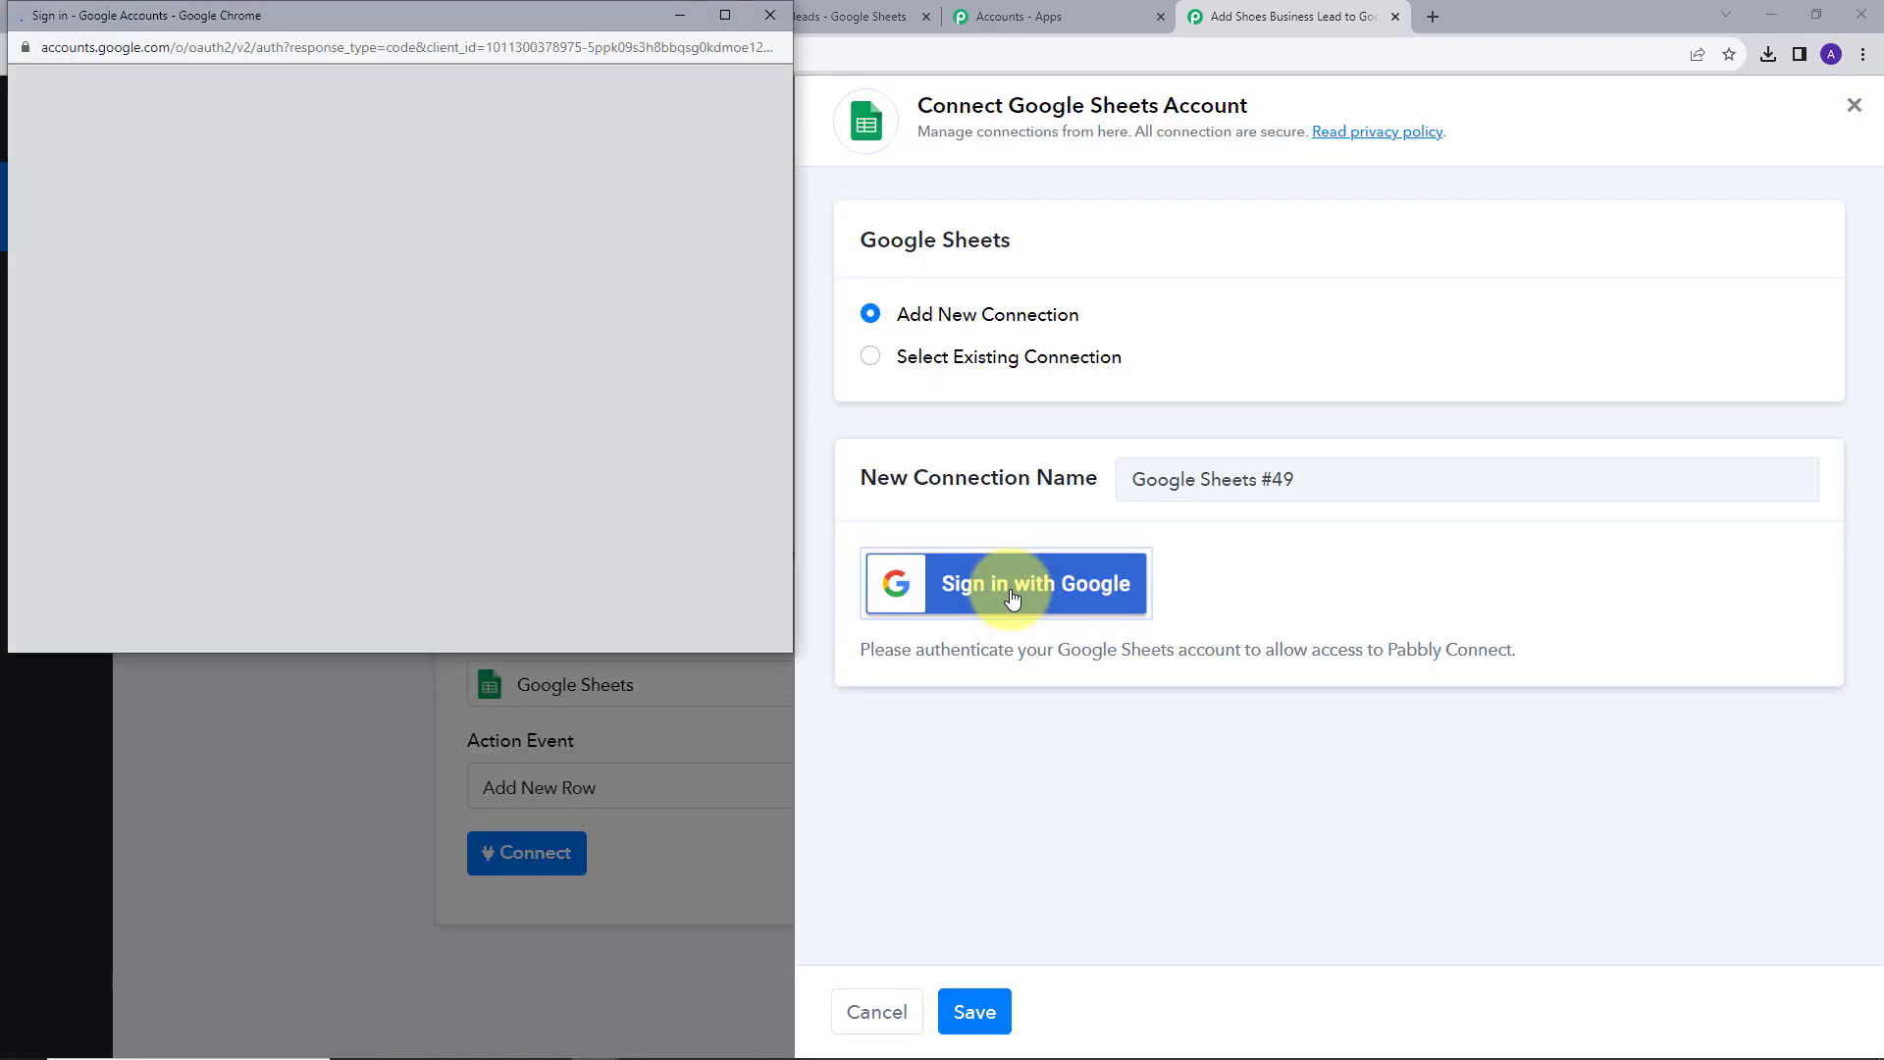
pyautogui.click(502, 486)
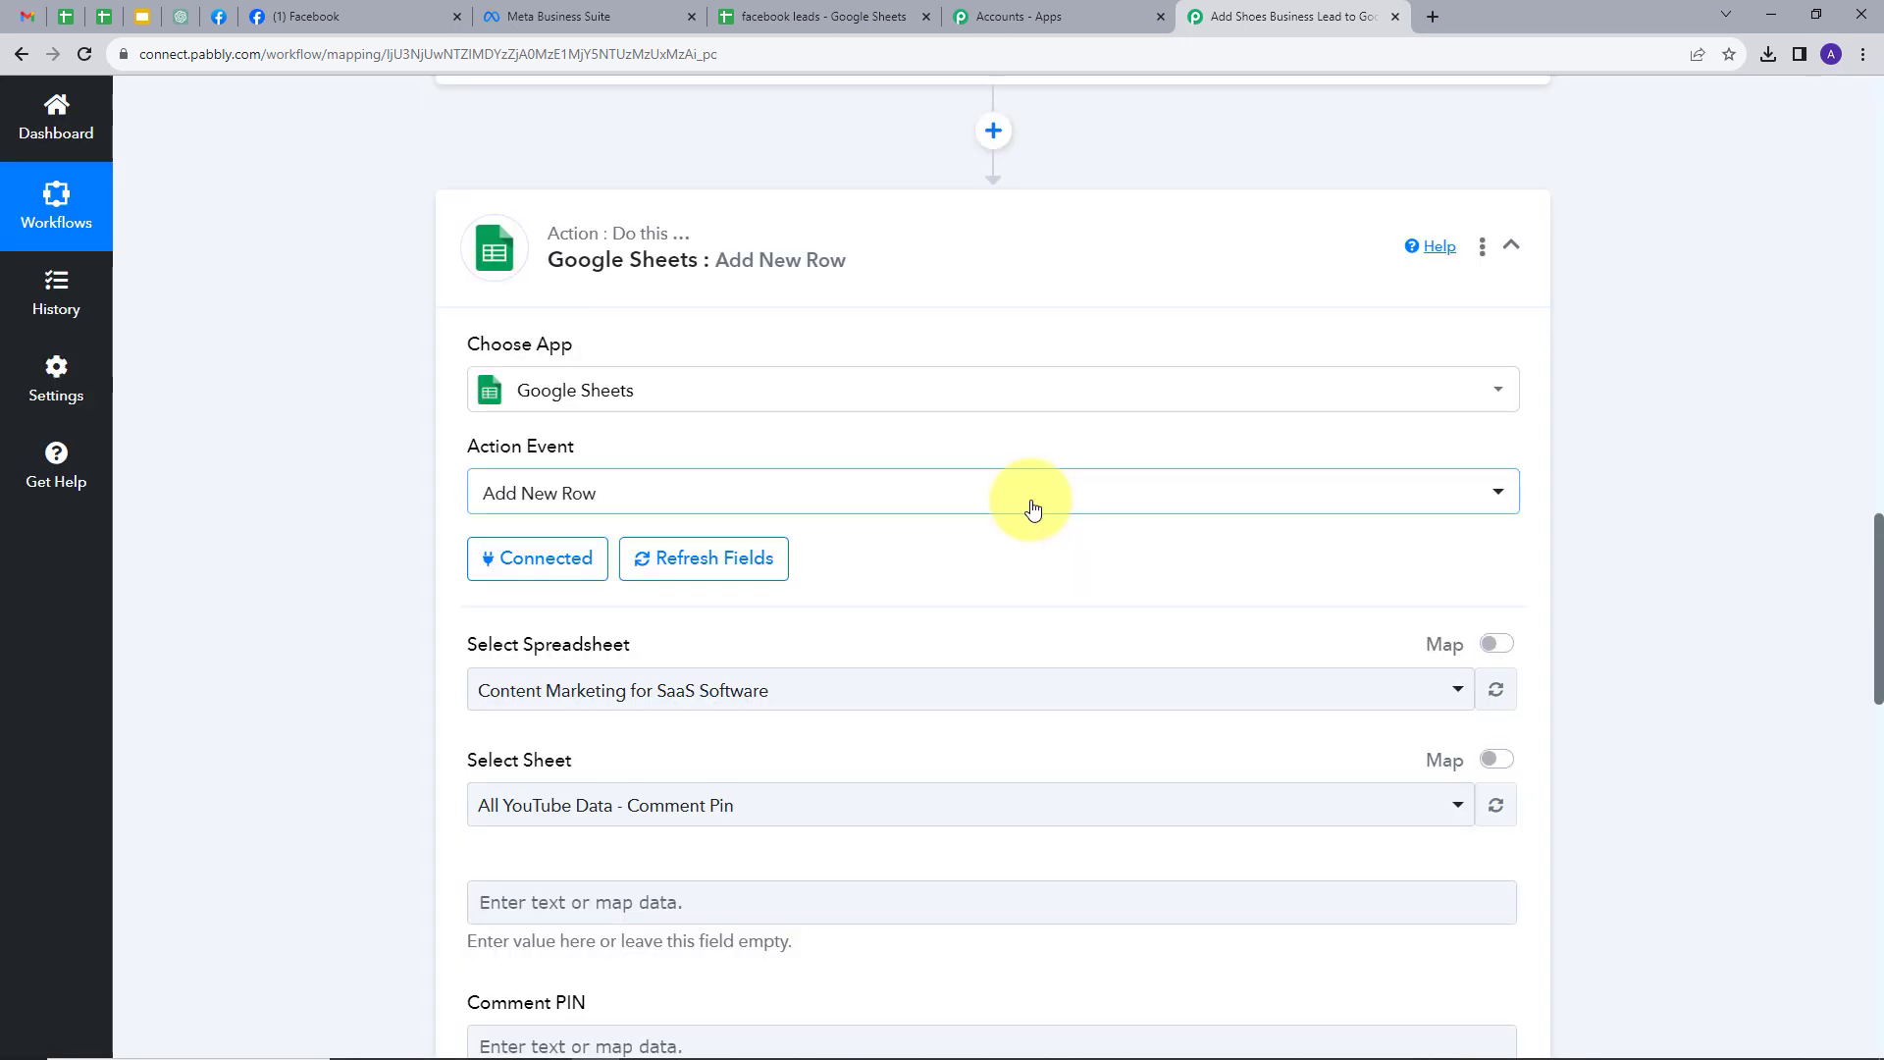
pyautogui.scroll(-3, 1034, 508)
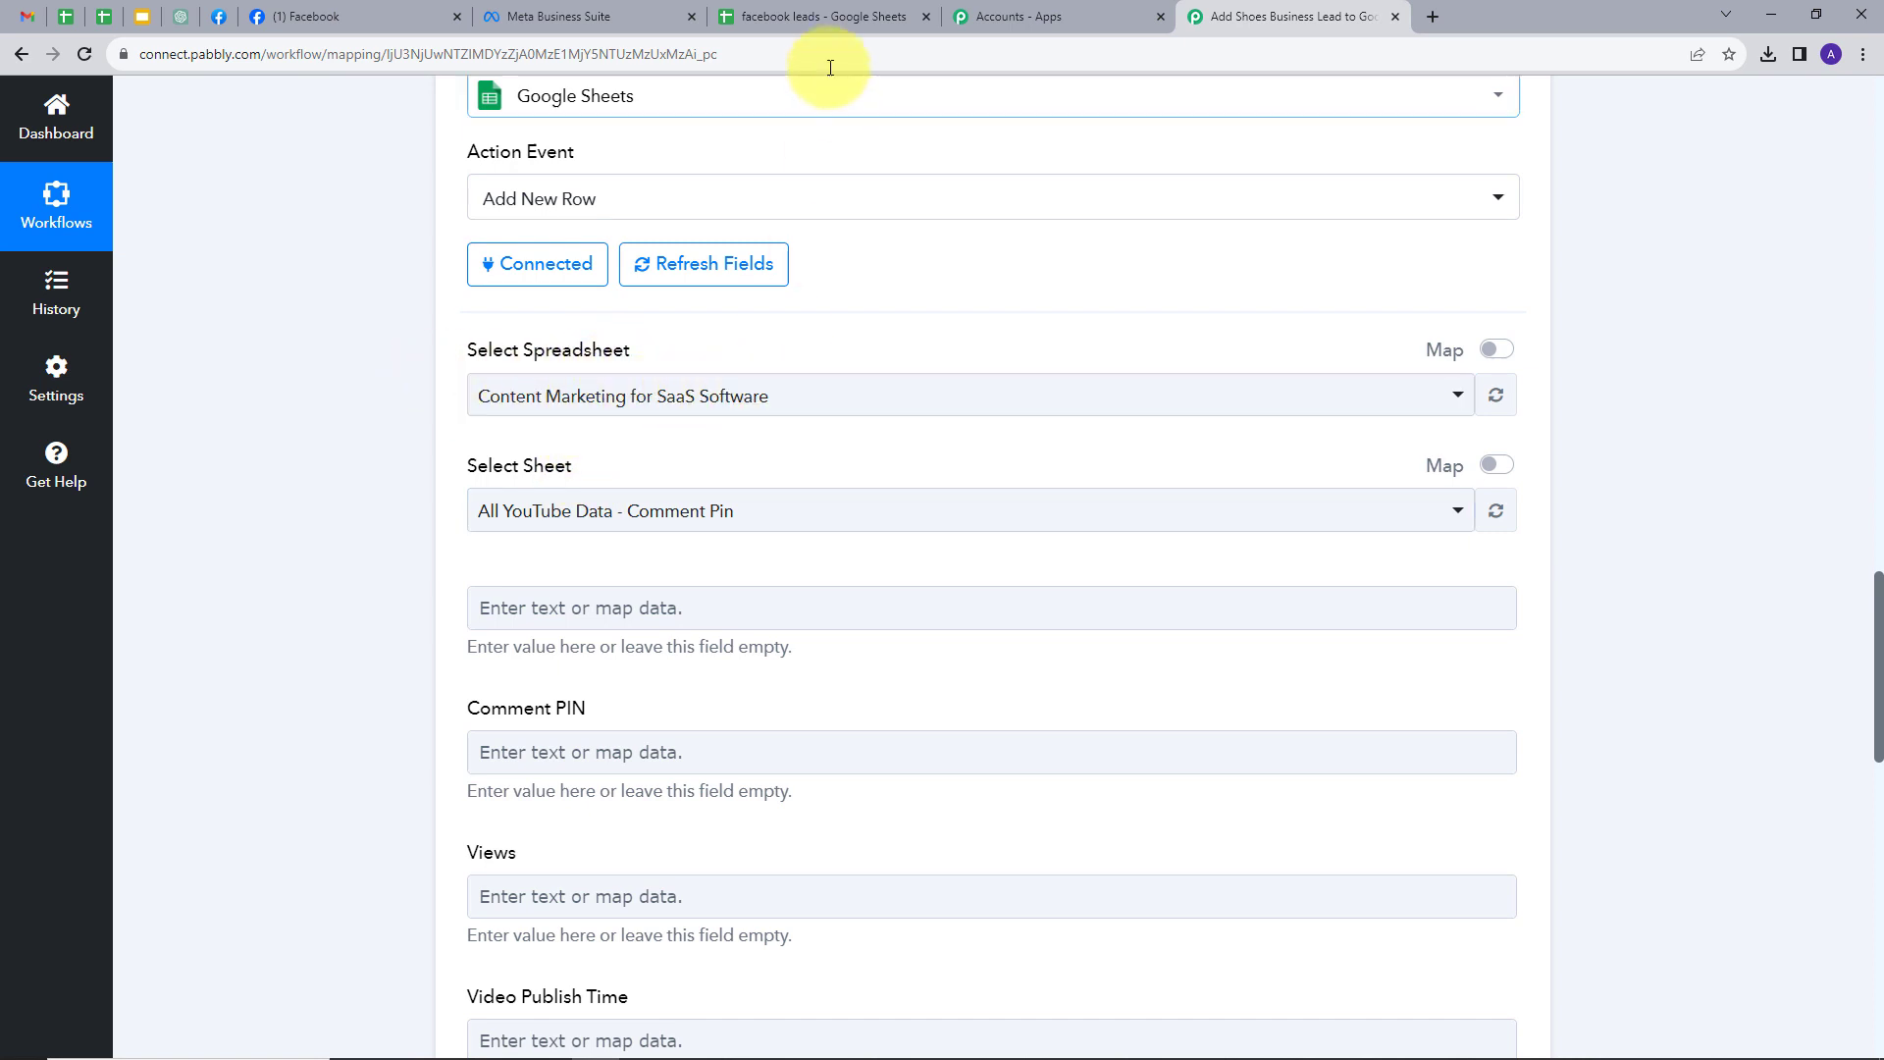
pyautogui.click(817, 22)
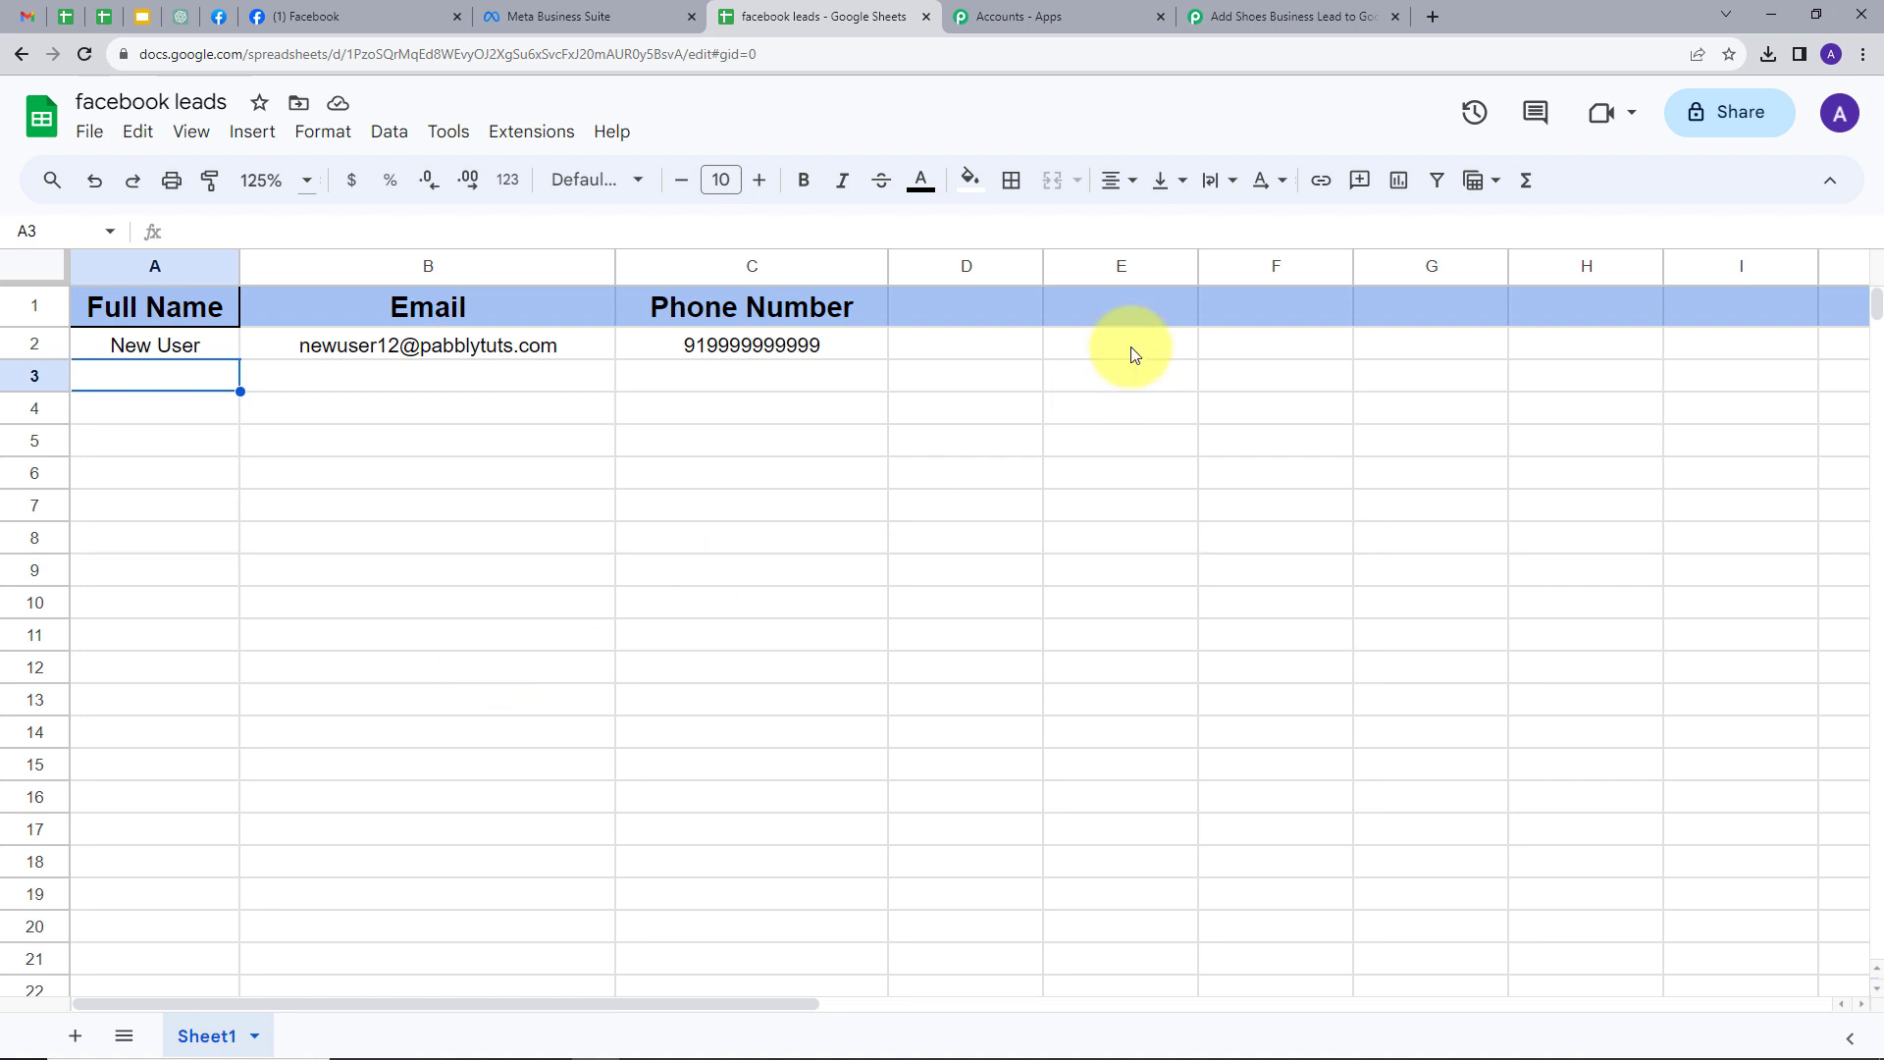
# - Select the 'facebook leads' spreadsheet in the Add New Row action so Sheet1's columns load
pyautogui.click(1262, 15)
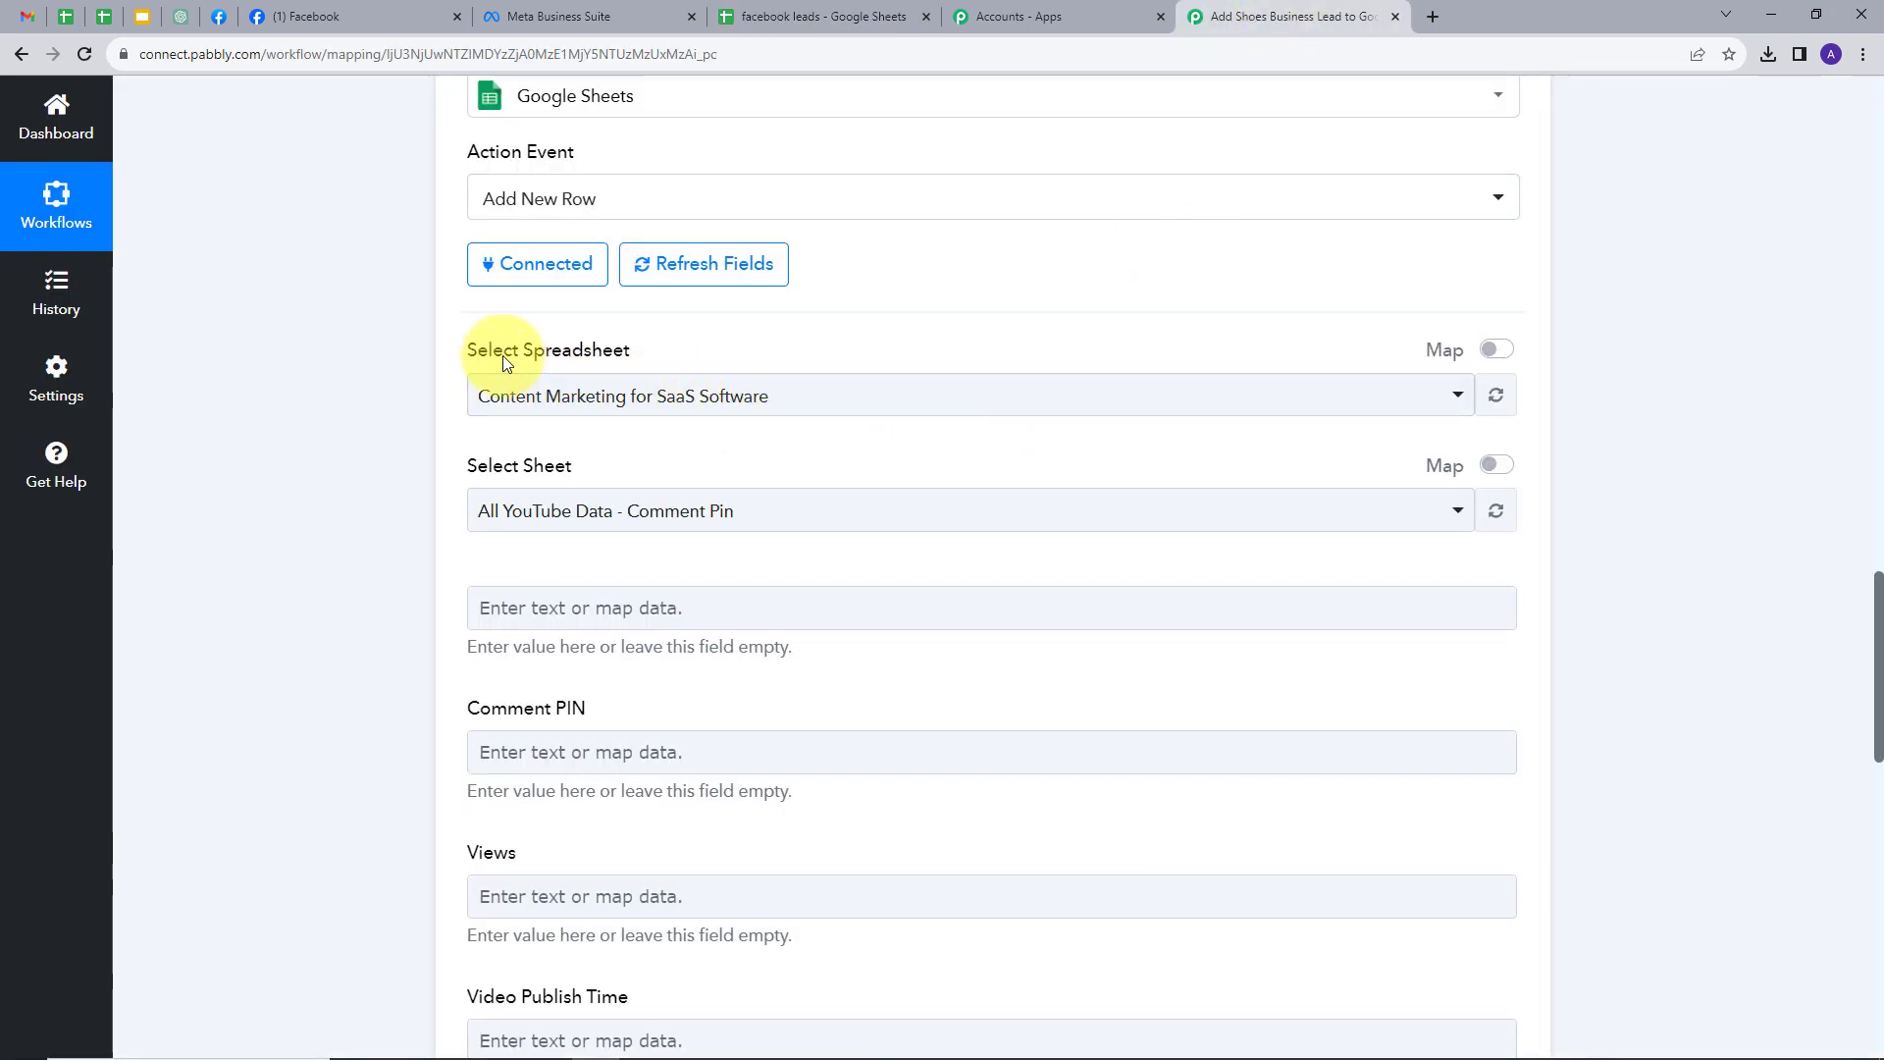
pyautogui.click(832, 395)
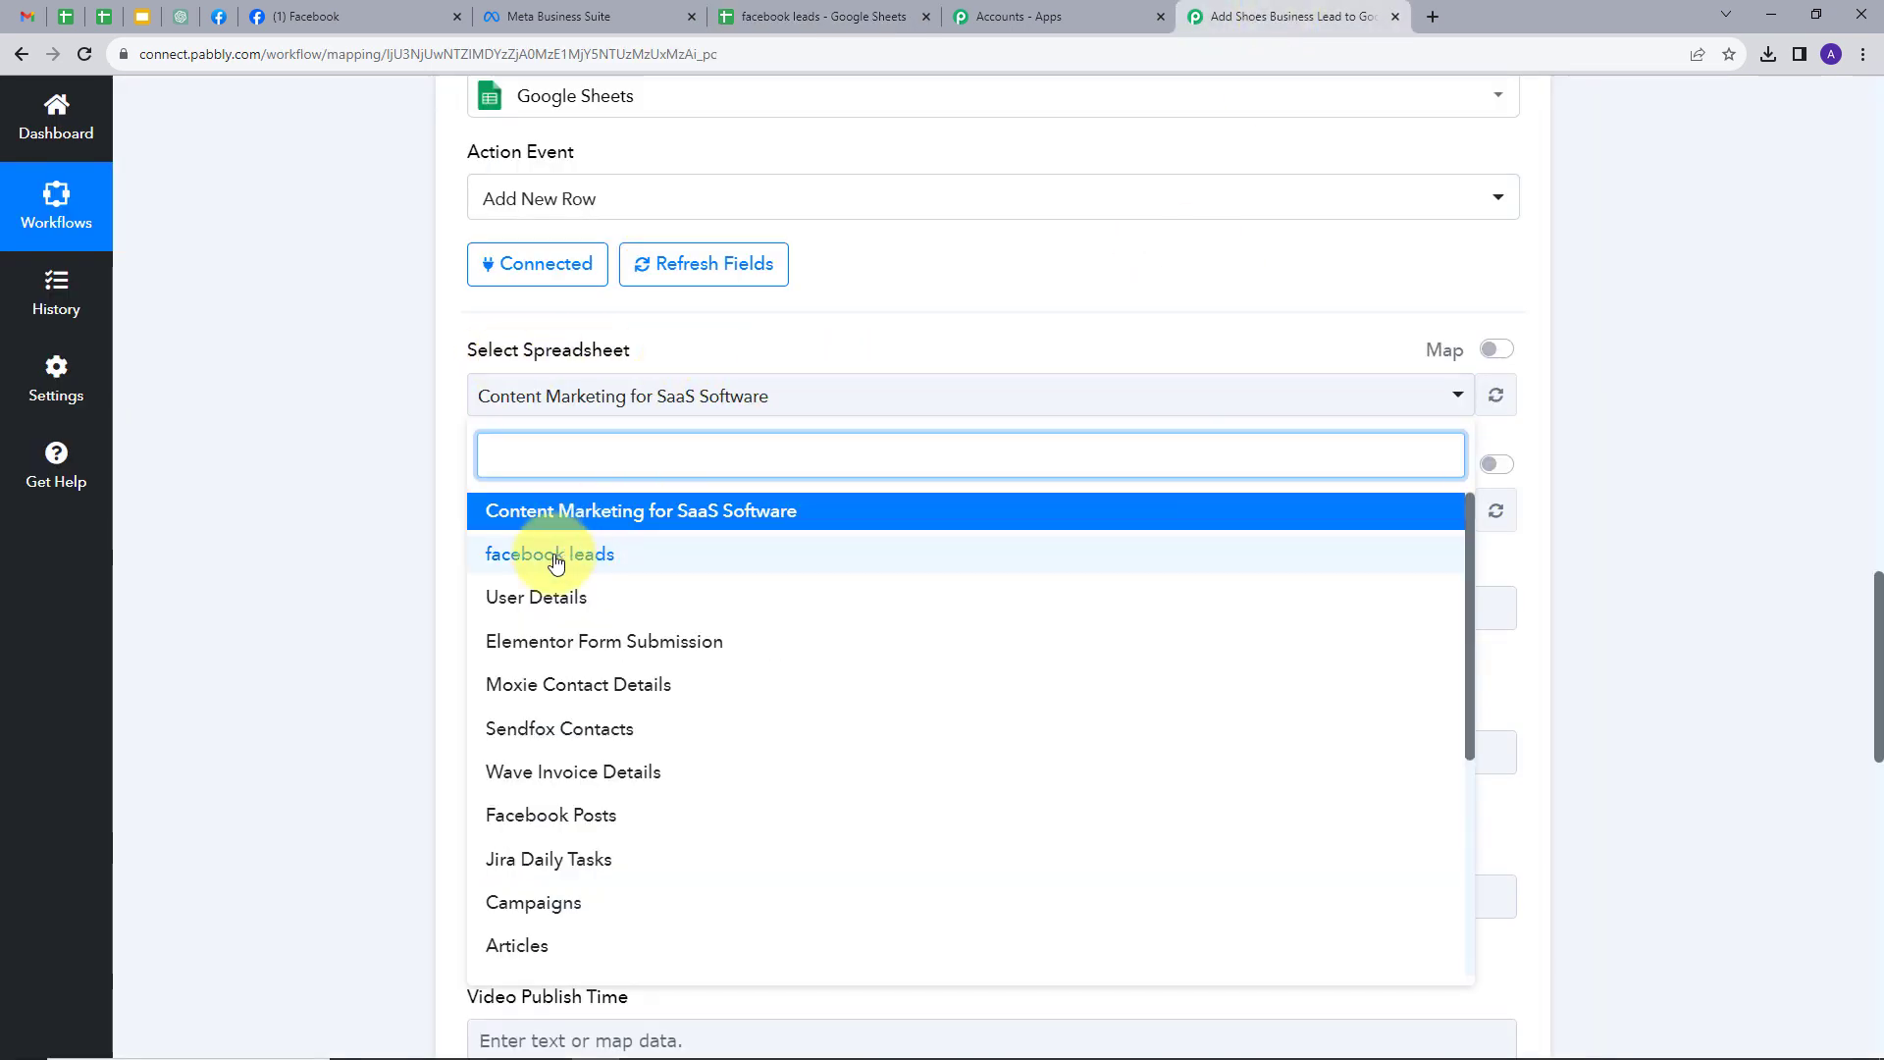
pyautogui.click(559, 551)
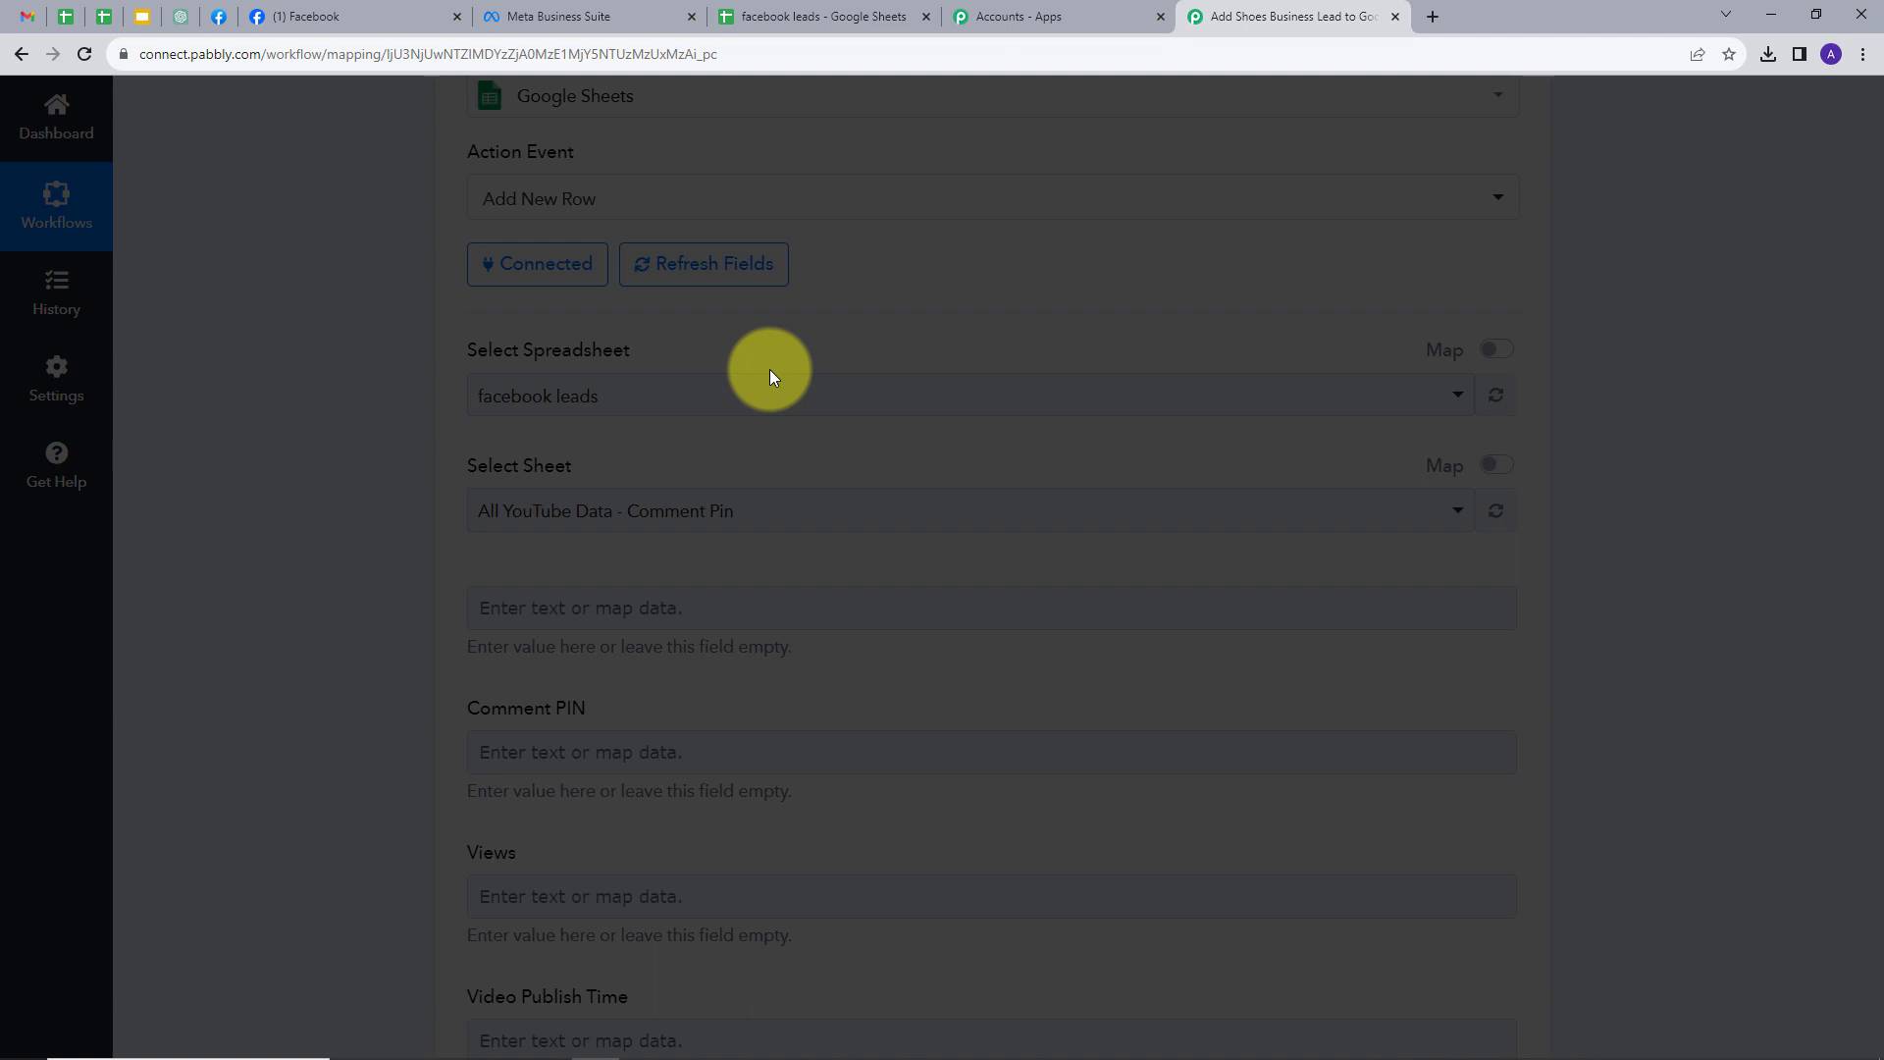
pyautogui.scroll(-1, 757, 404)
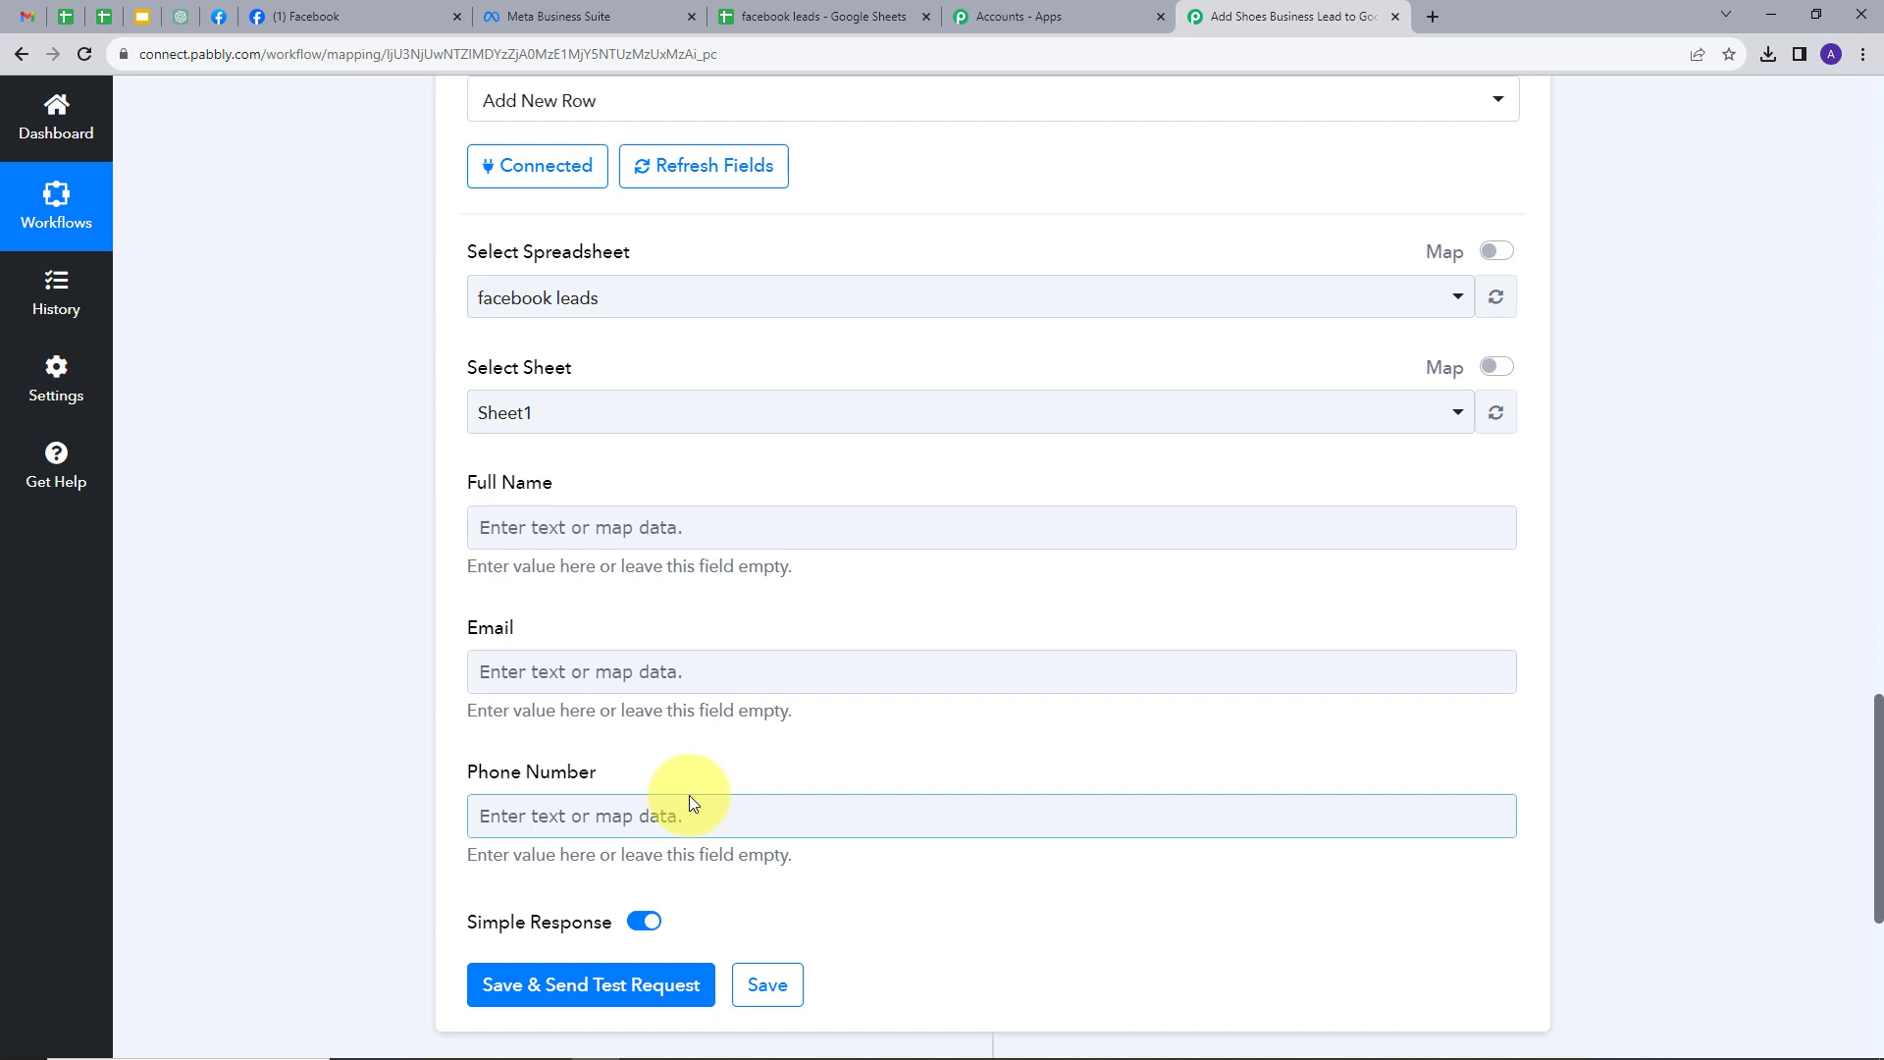
# - Map the Facebook lead's full name and email into the Full Name and Email fields
pyautogui.click(626, 525)
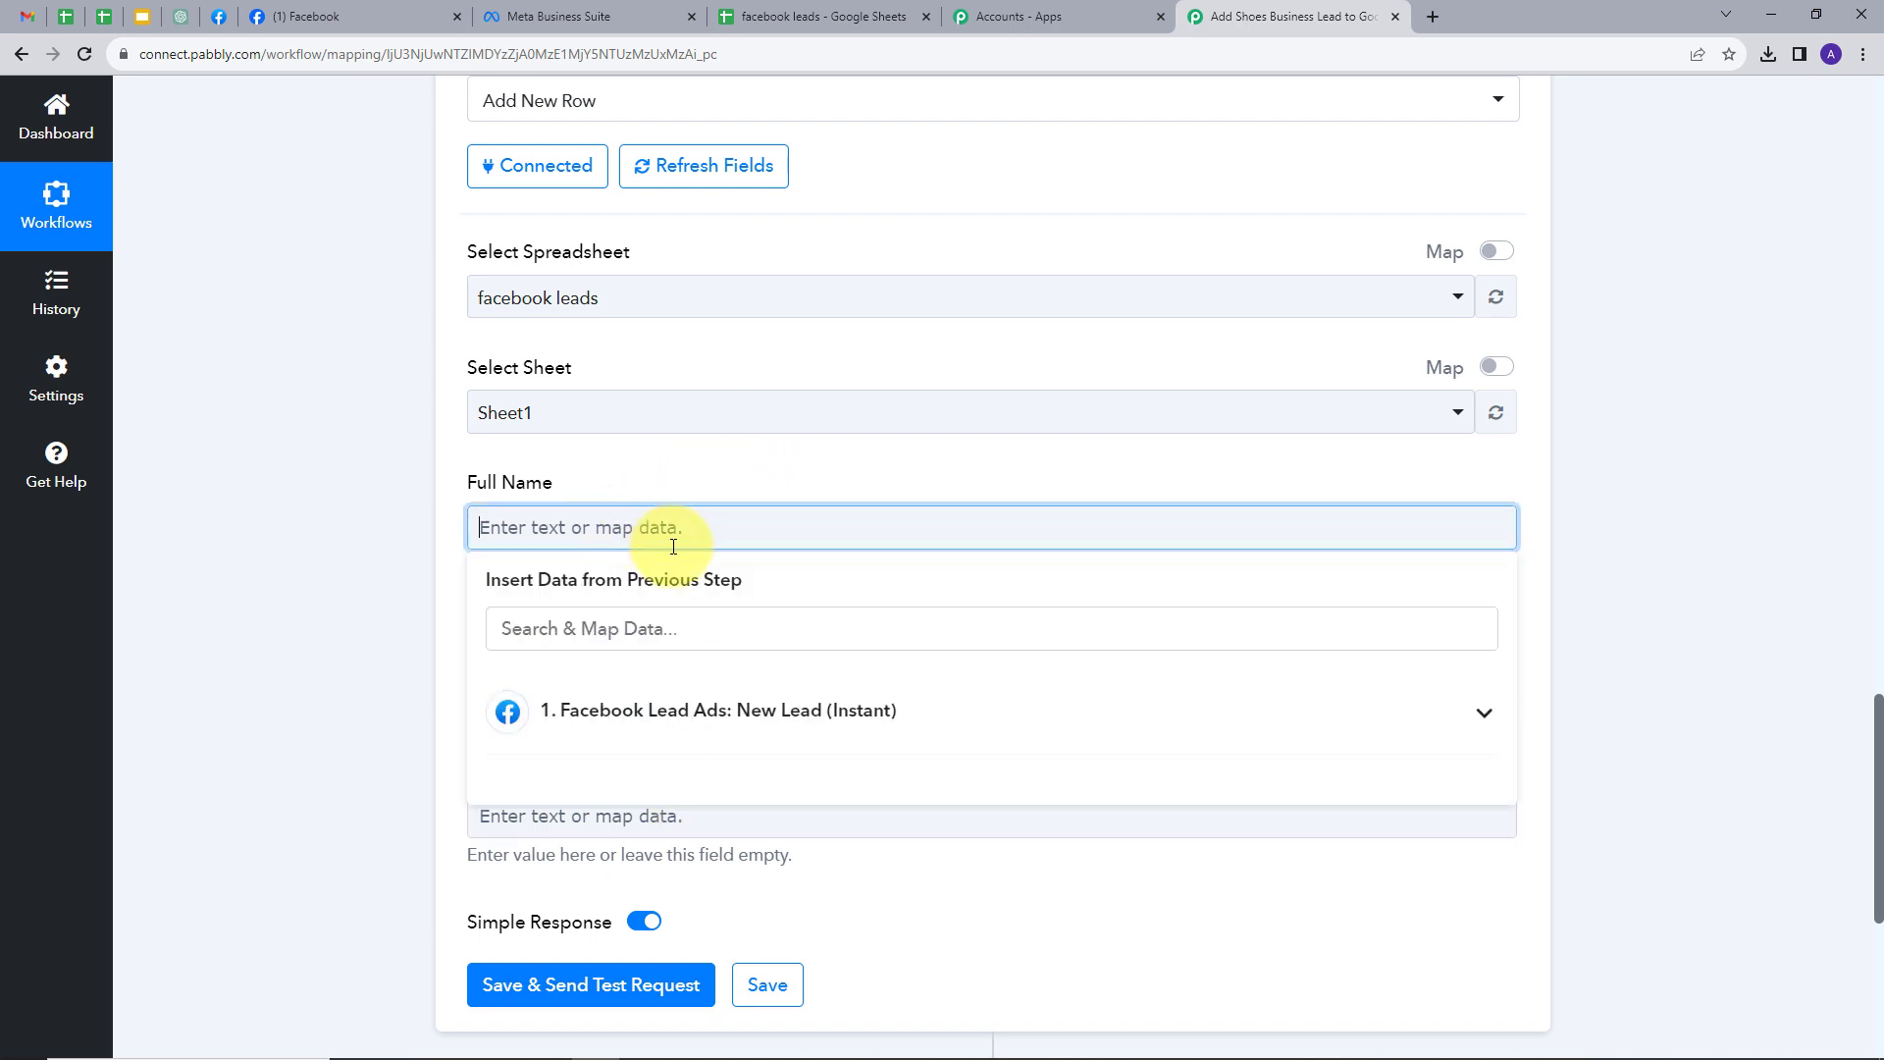
pyautogui.click(778, 713)
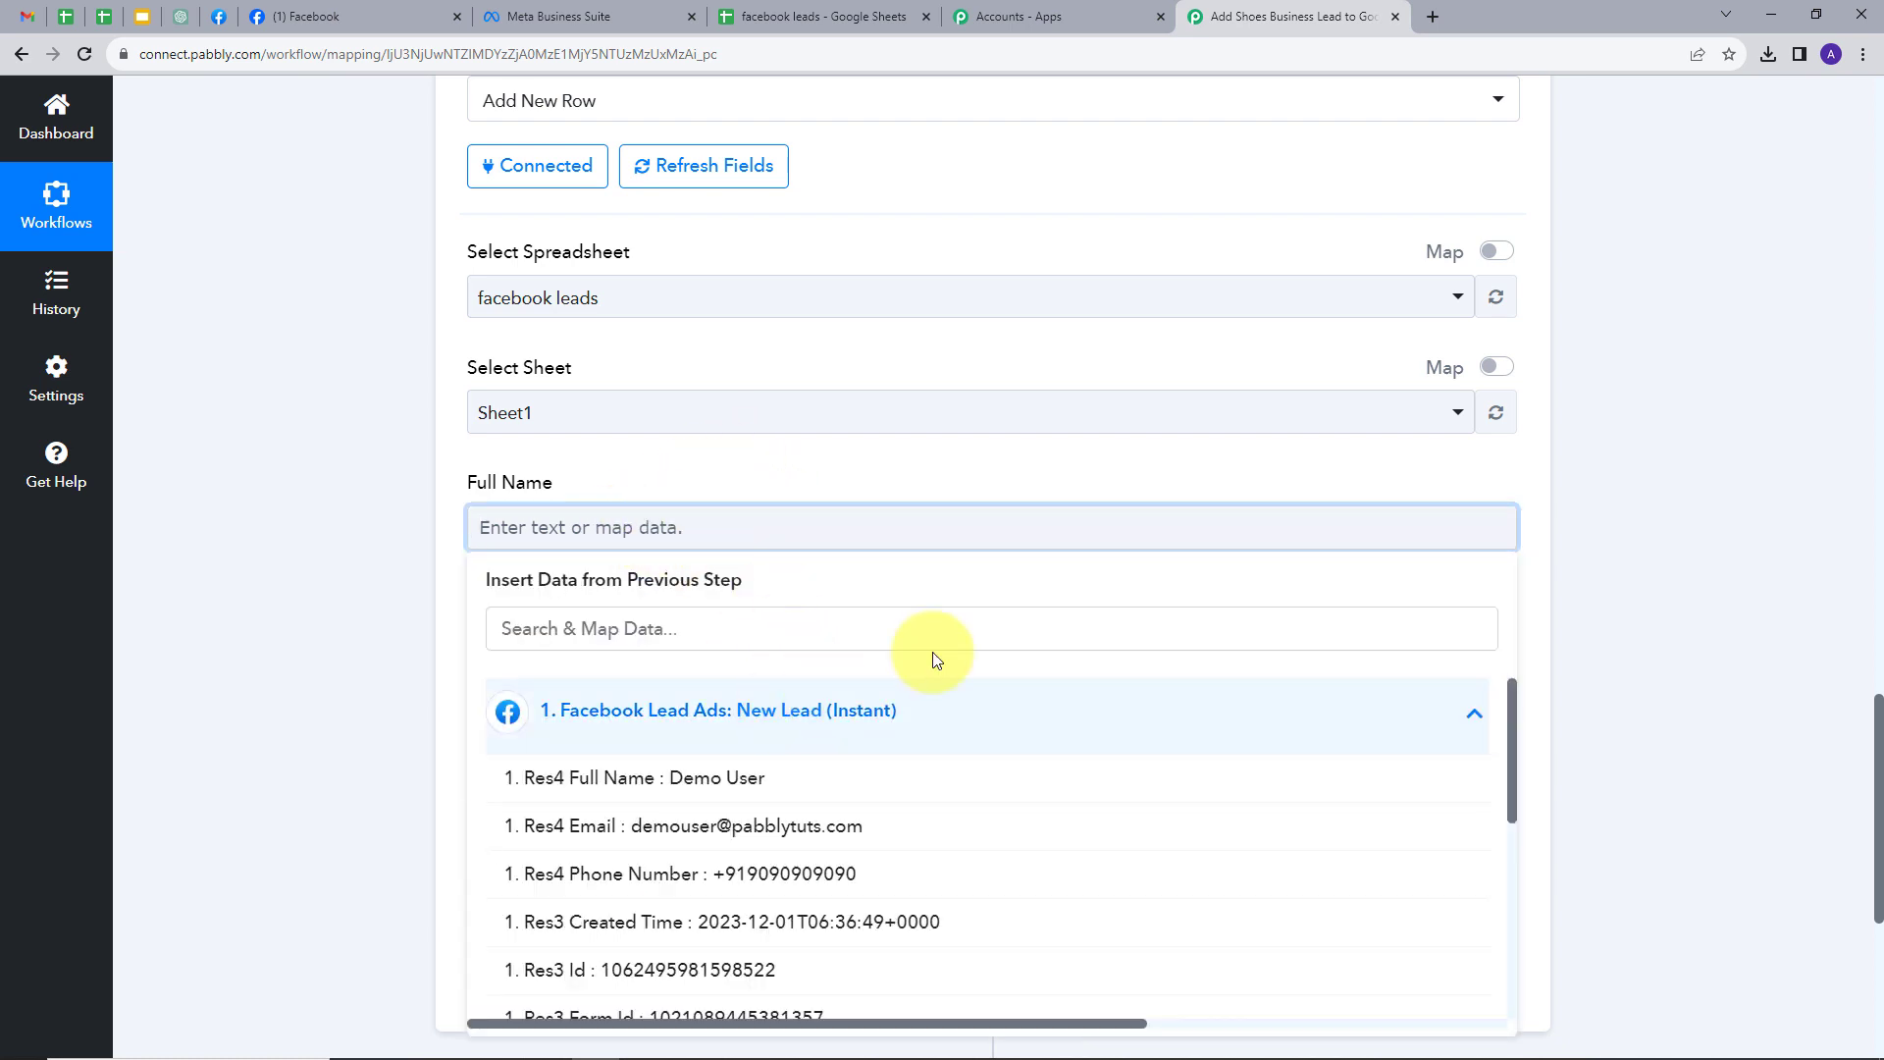
pyautogui.click(667, 791)
pyautogui.scroll(-1, 800, 580)
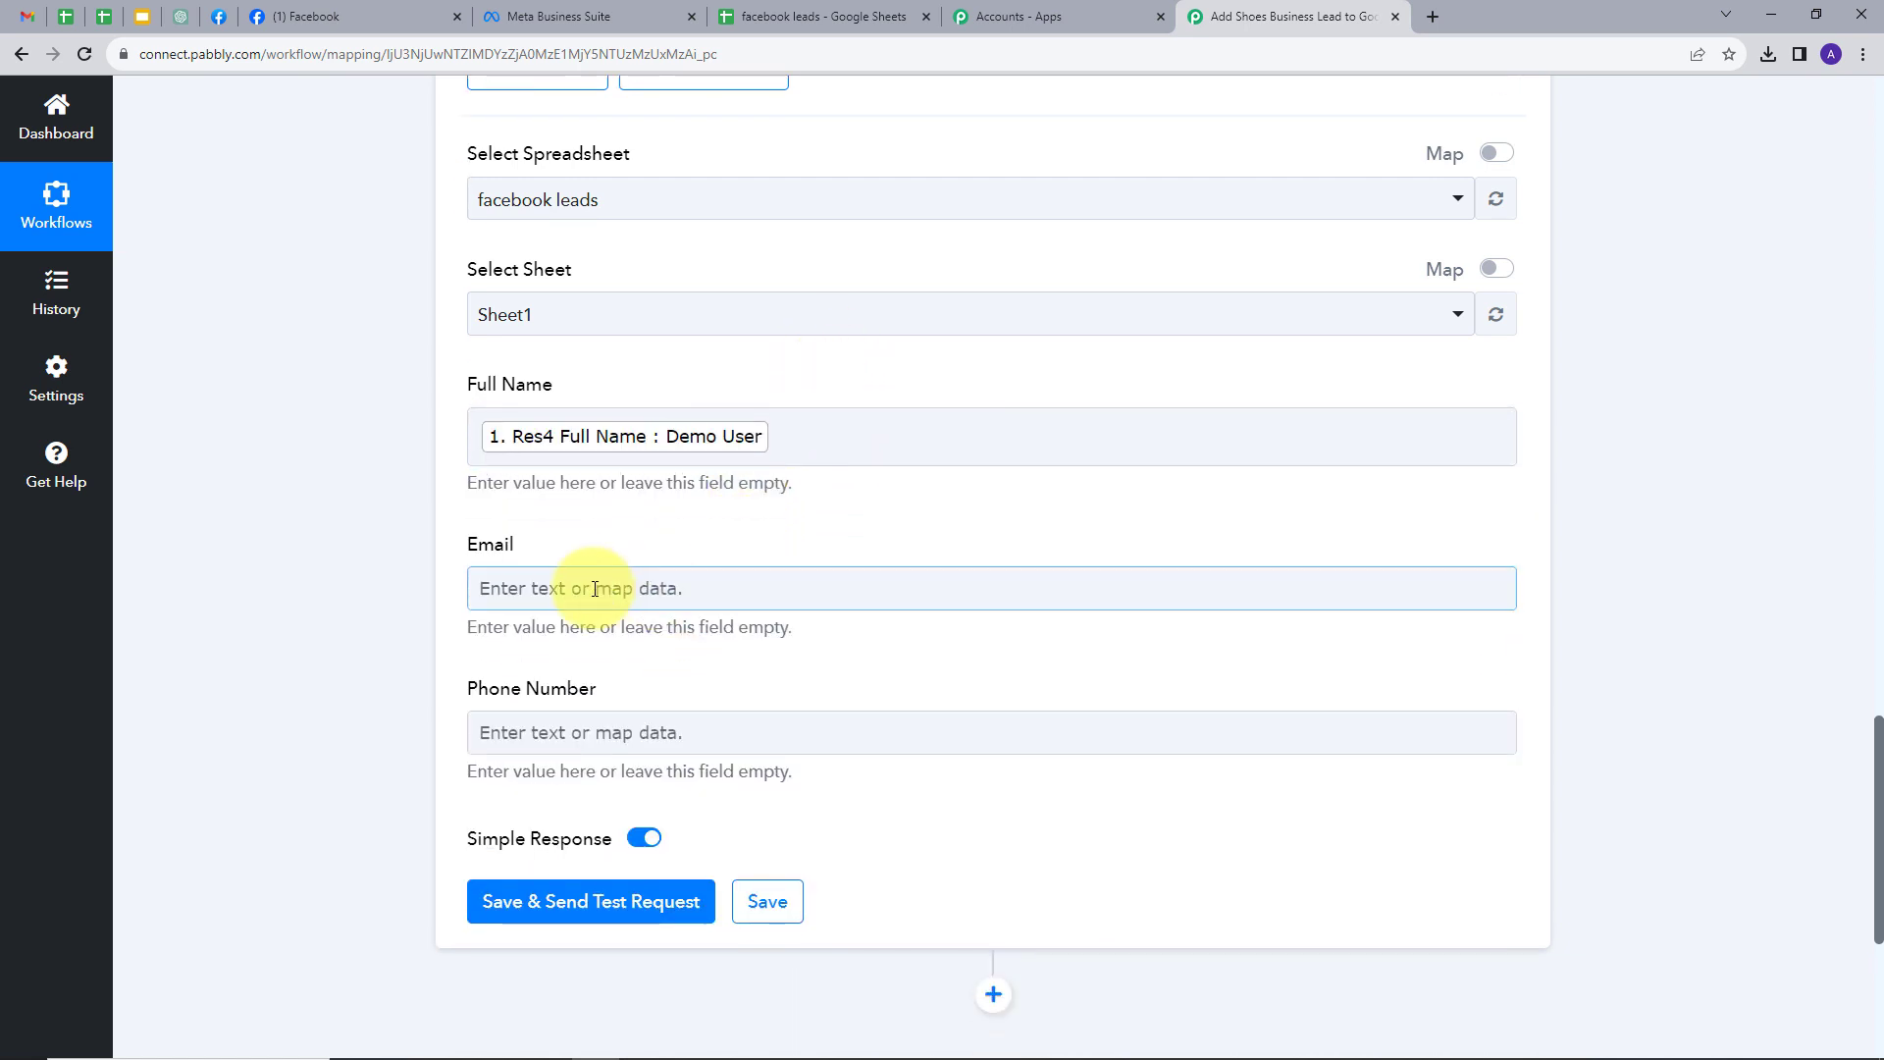
pyautogui.click(609, 588)
pyautogui.click(940, 754)
pyautogui.click(814, 884)
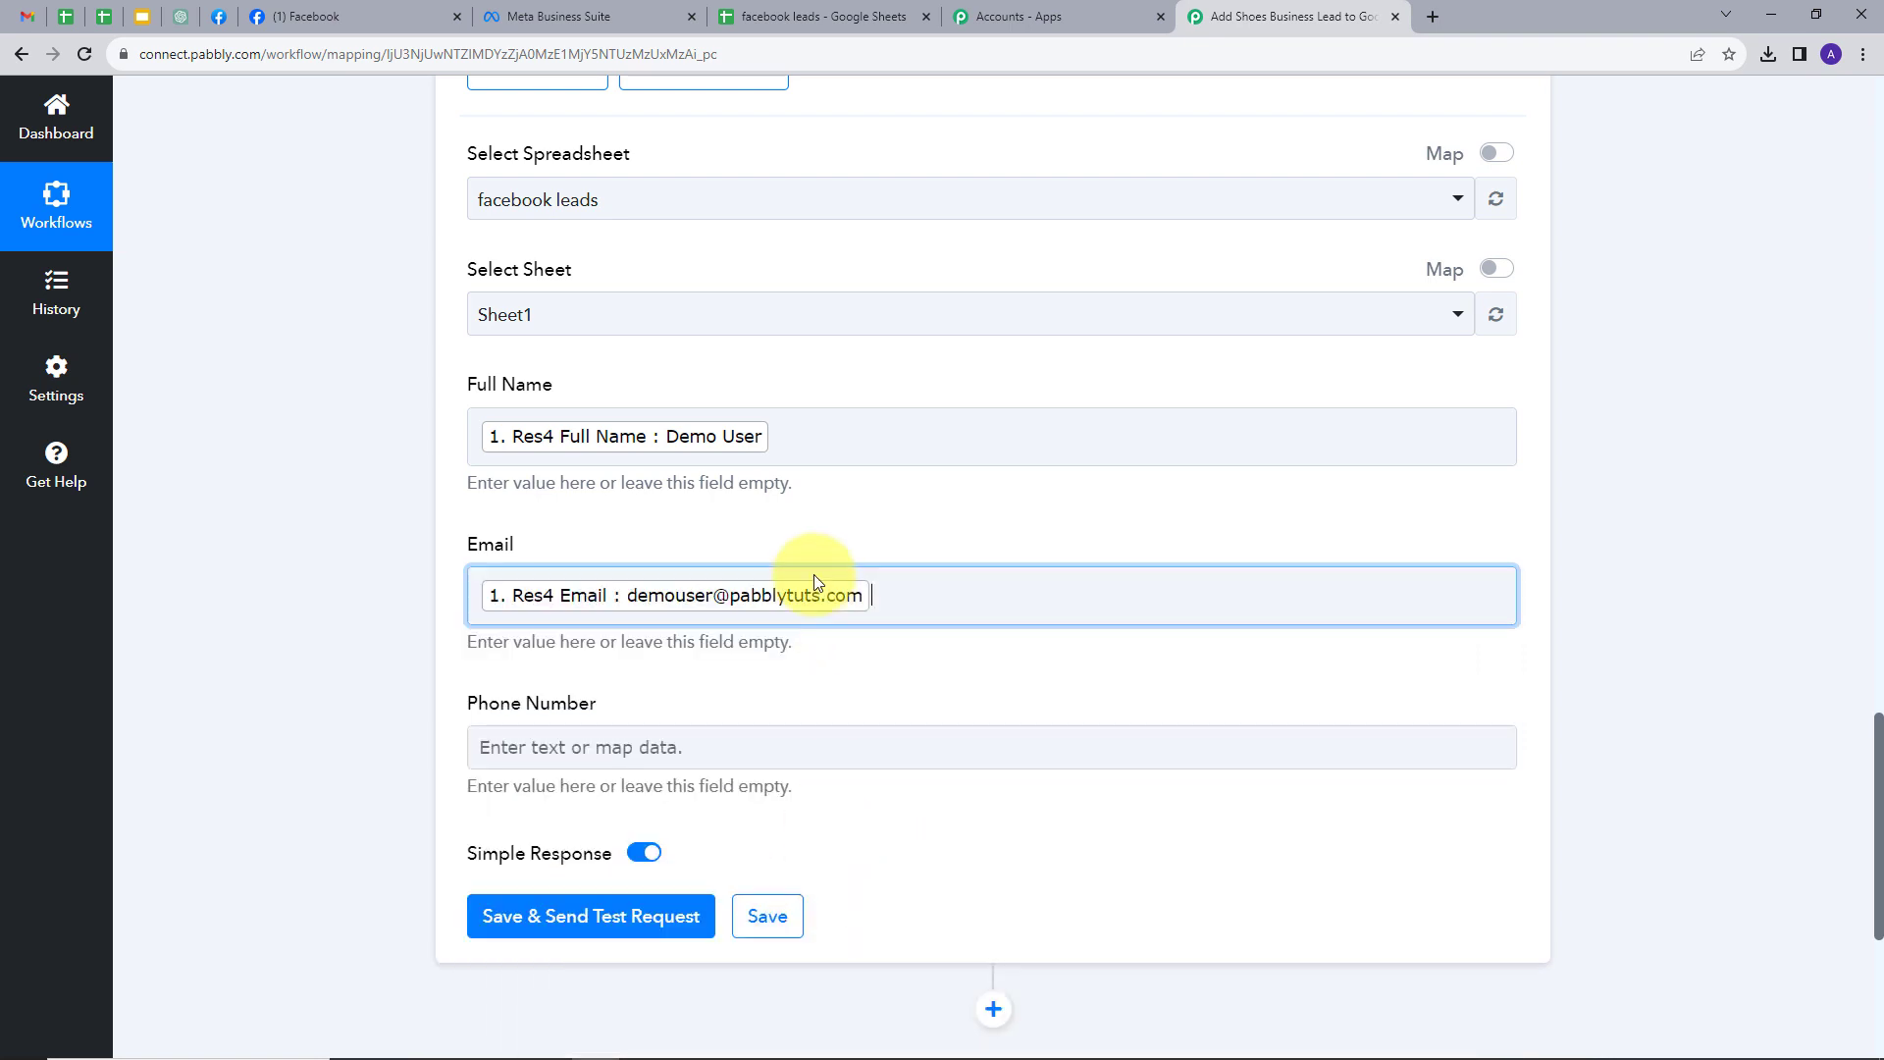
pyautogui.scroll(-1, 803, 524)
# - Map the lead's phone number into Phone Number, then save and send a test row
pyautogui.click(673, 652)
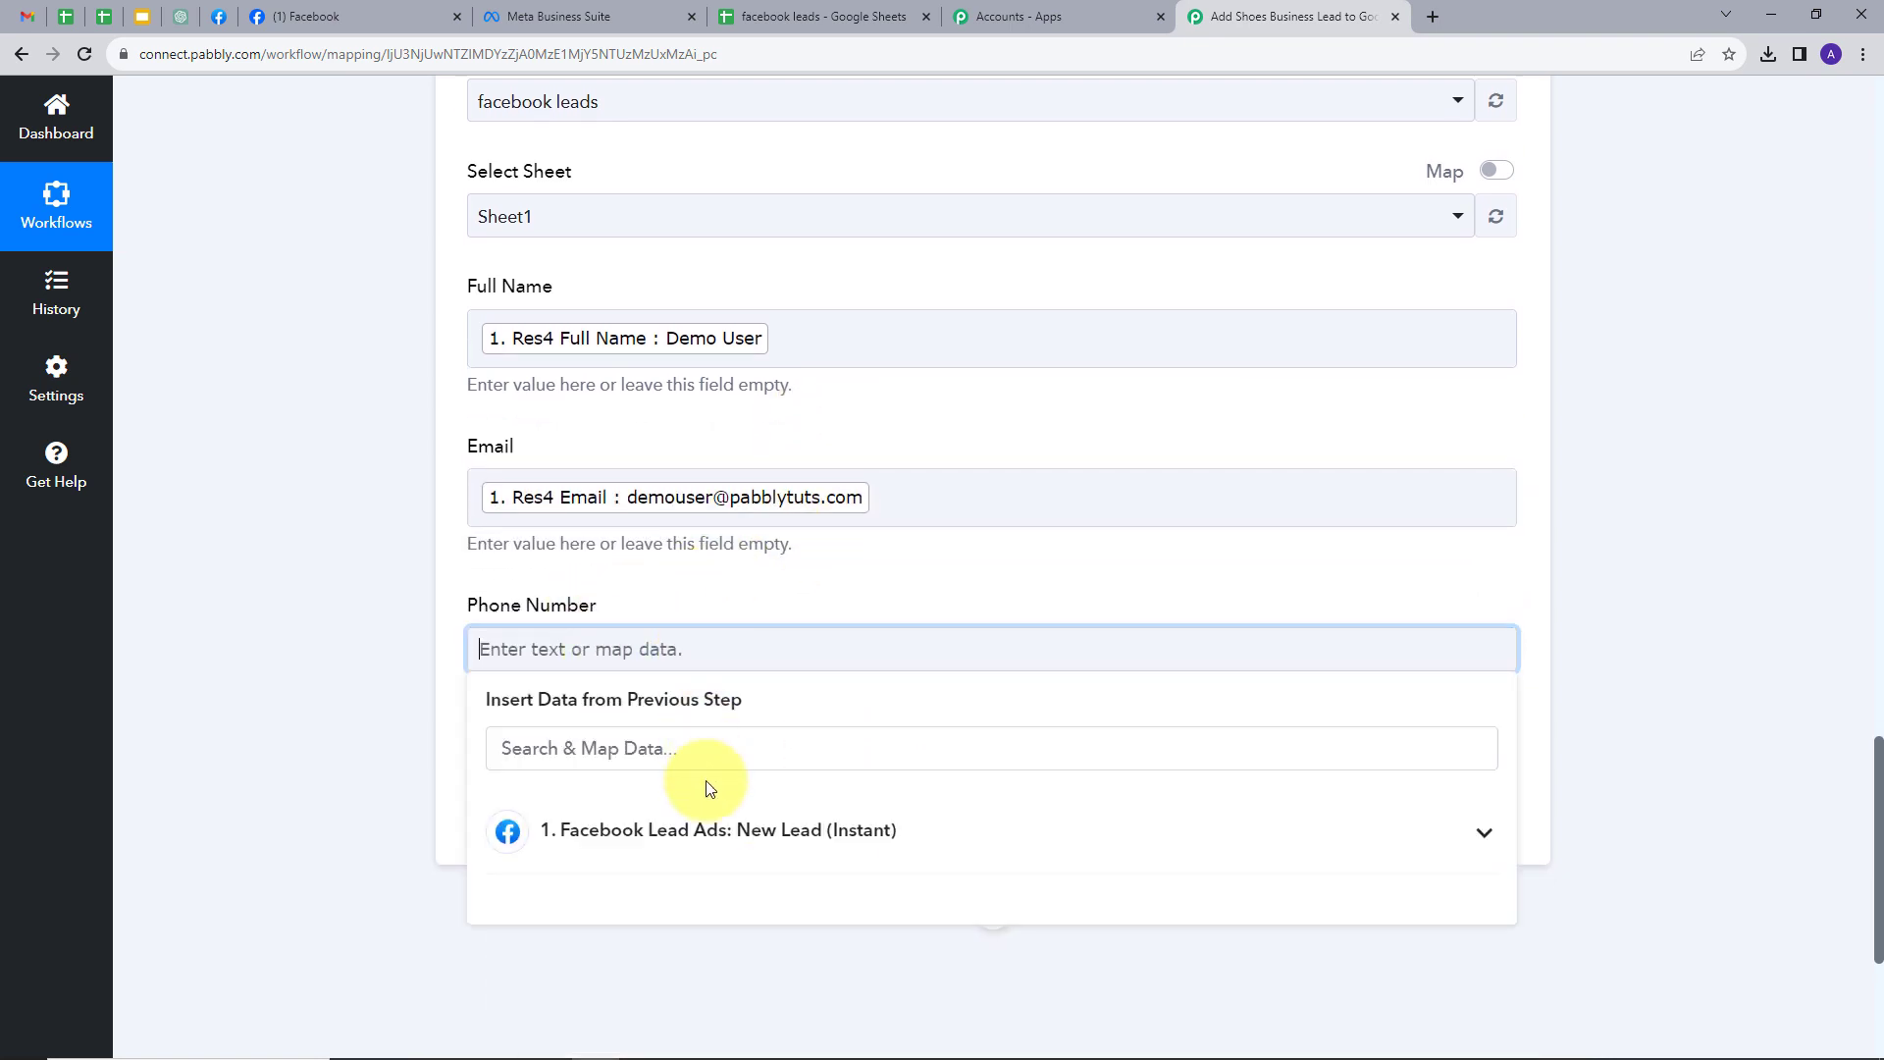
pyautogui.click(858, 832)
pyautogui.click(825, 996)
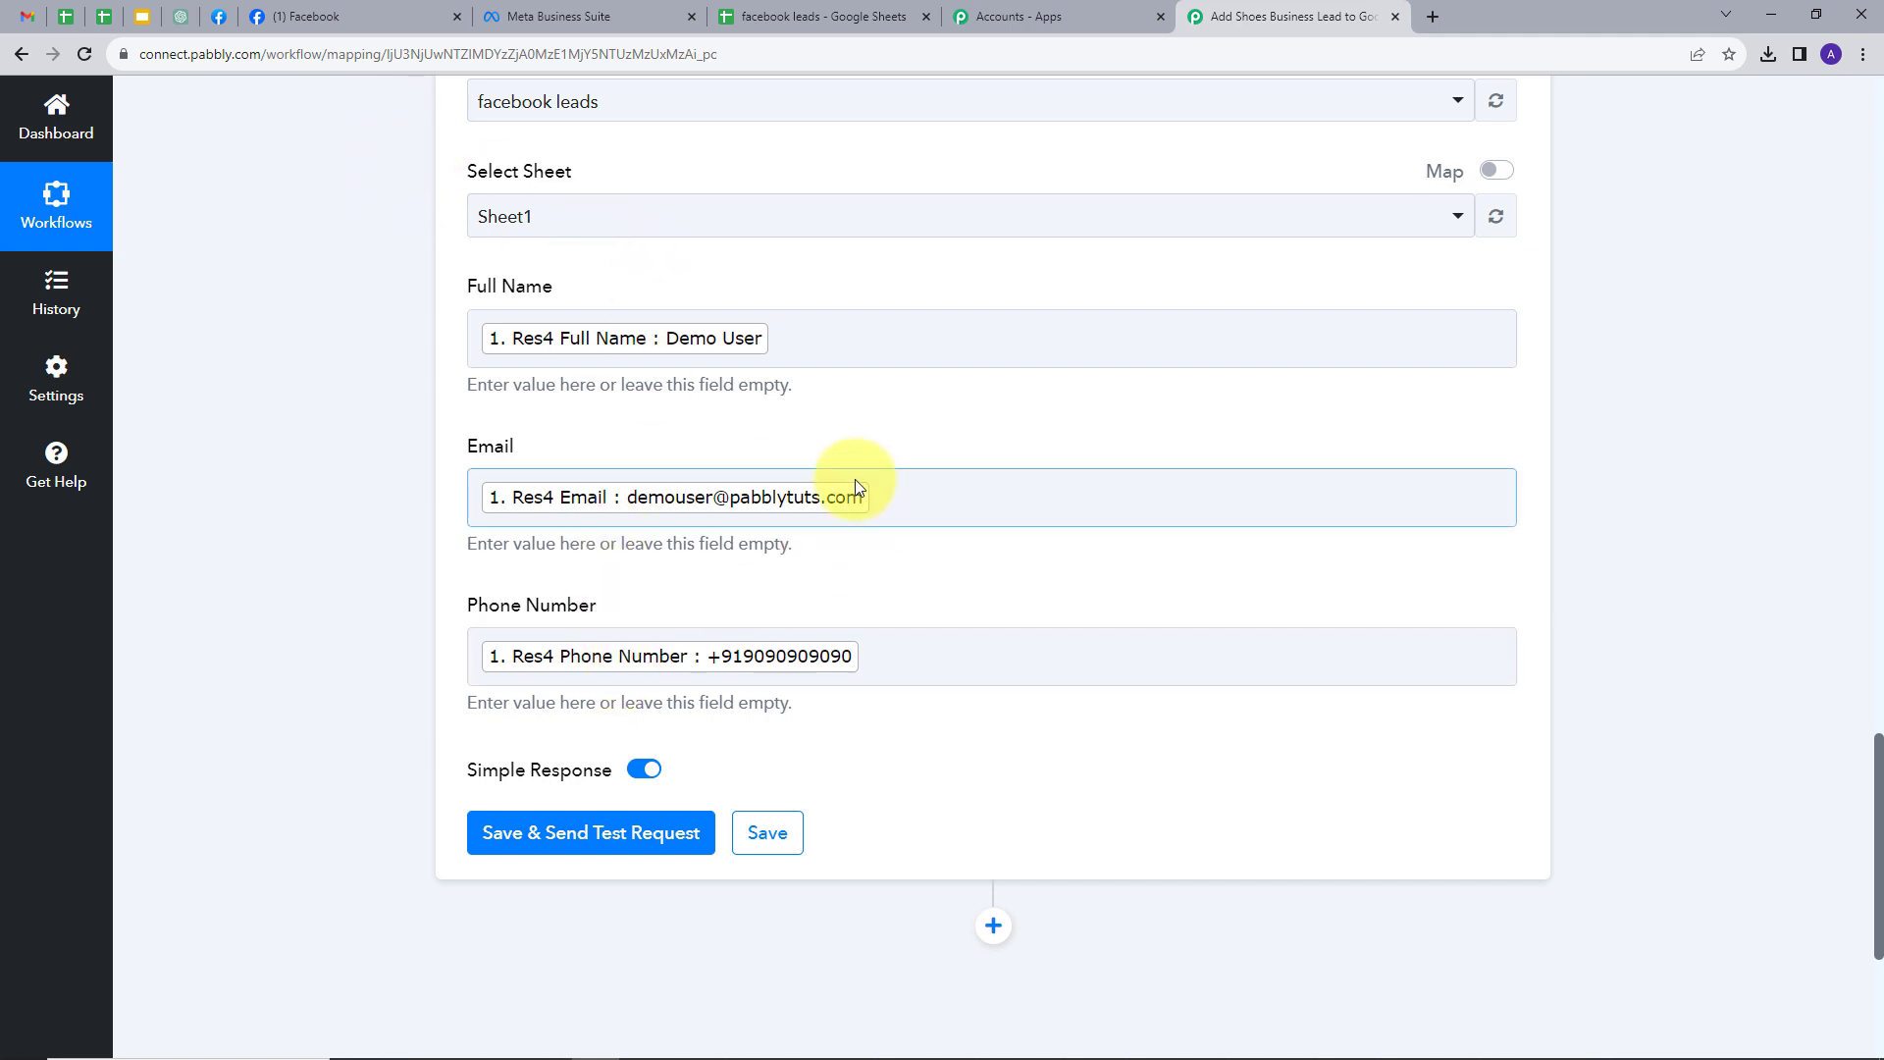
pyautogui.scroll(1, 856, 482)
pyautogui.scroll(-1, 856, 480)
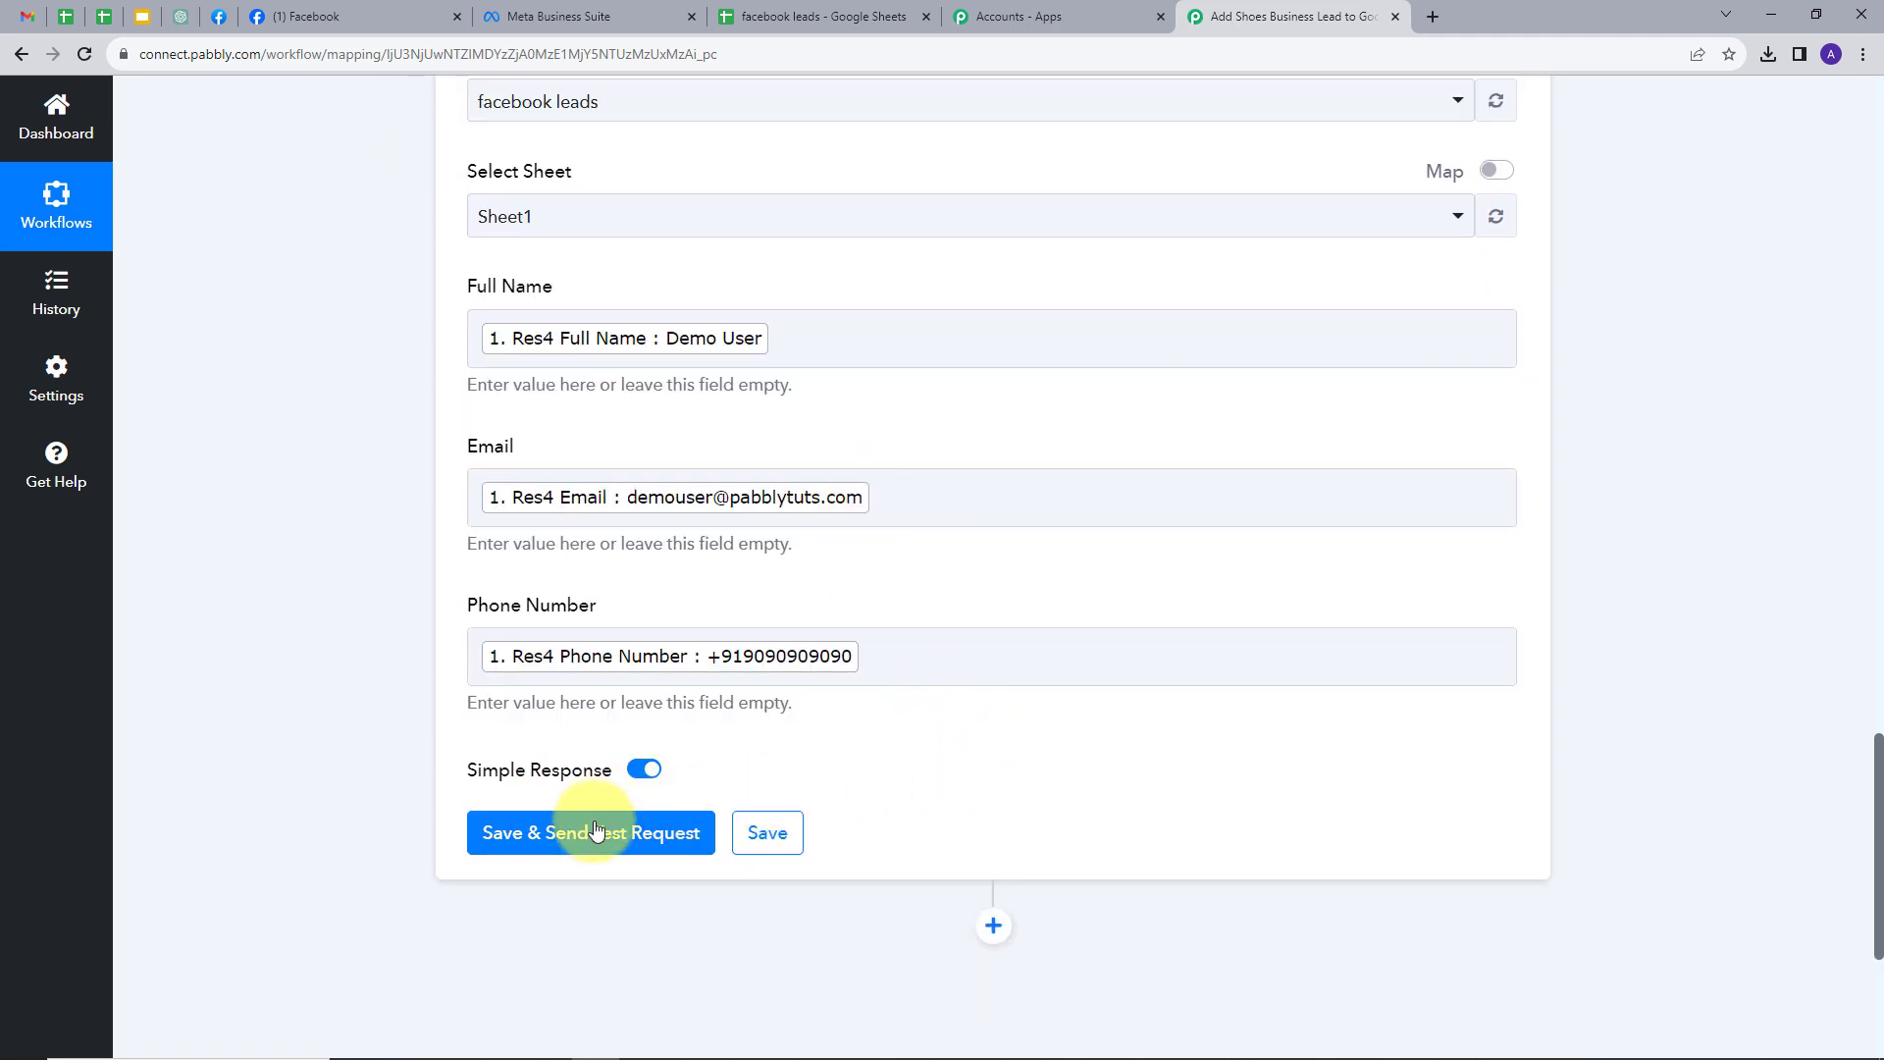
pyautogui.click(596, 833)
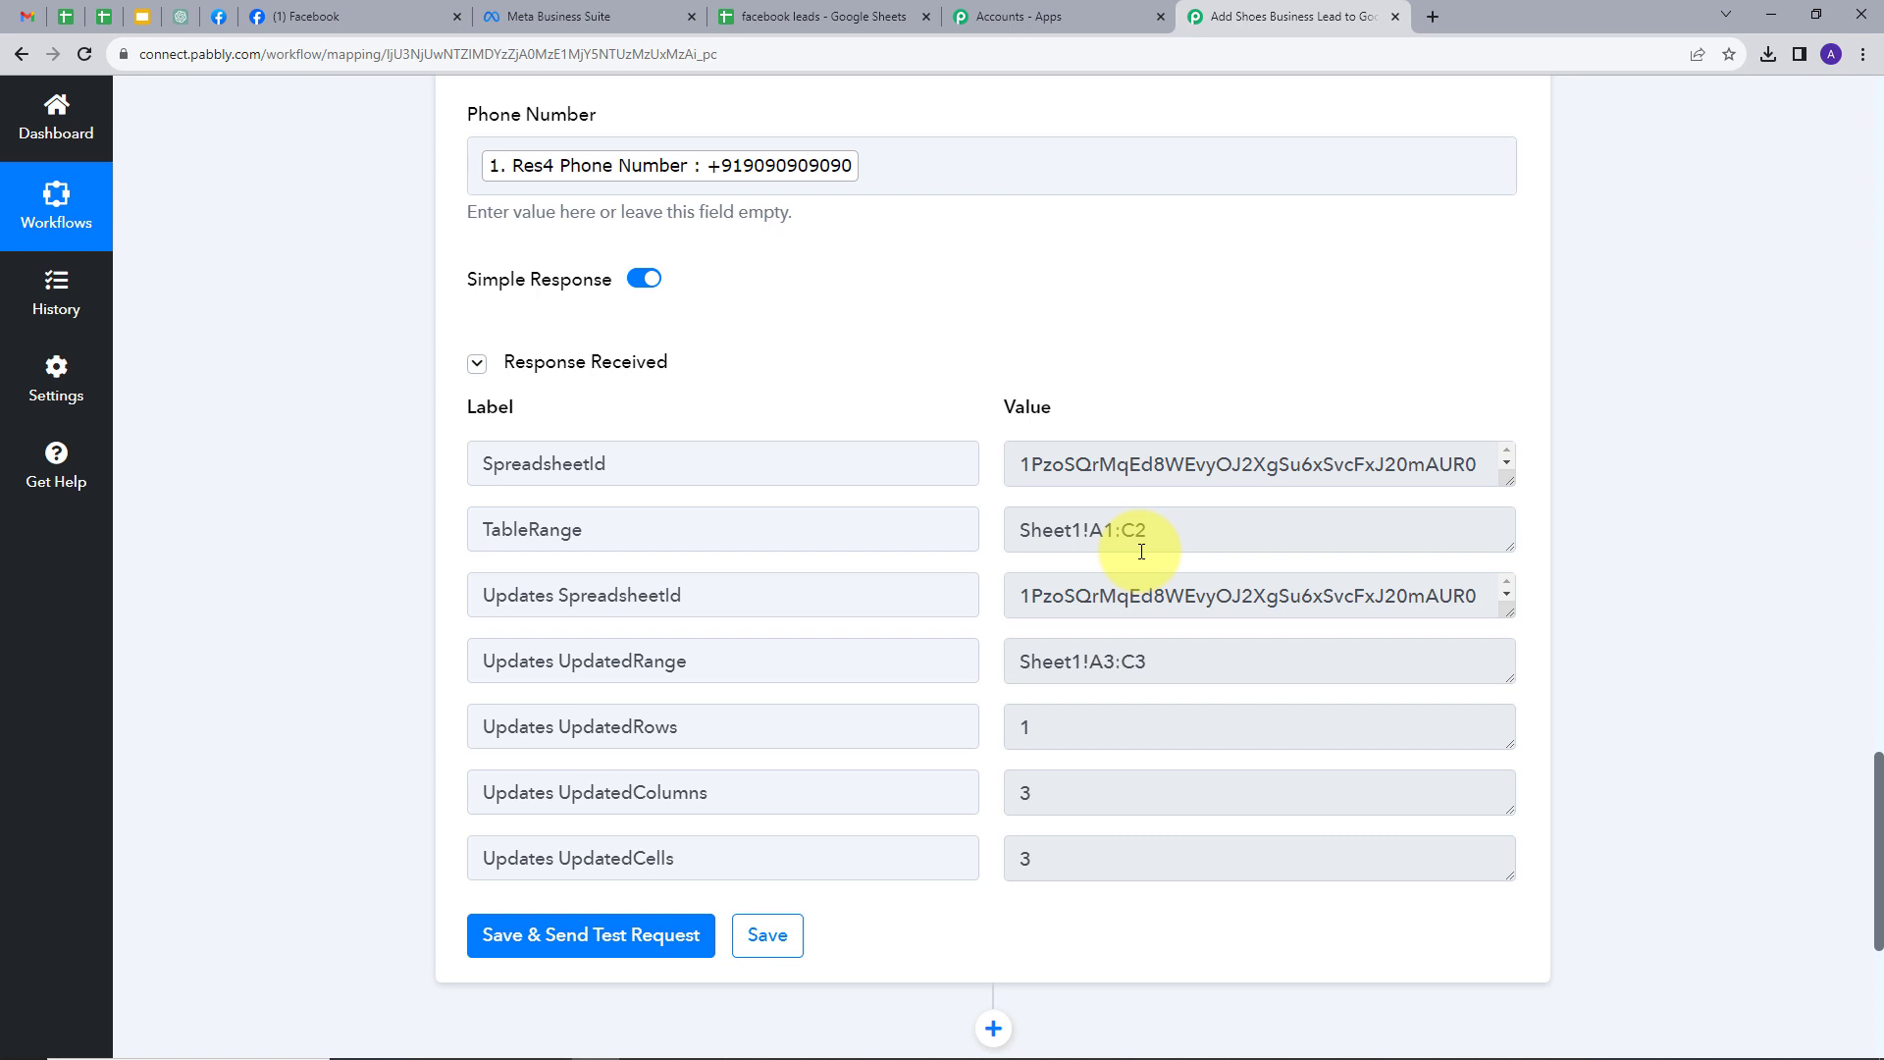
# - Check that the Demo User test lead appears in row 3 of the facebook leads sheet
pyautogui.click(814, 15)
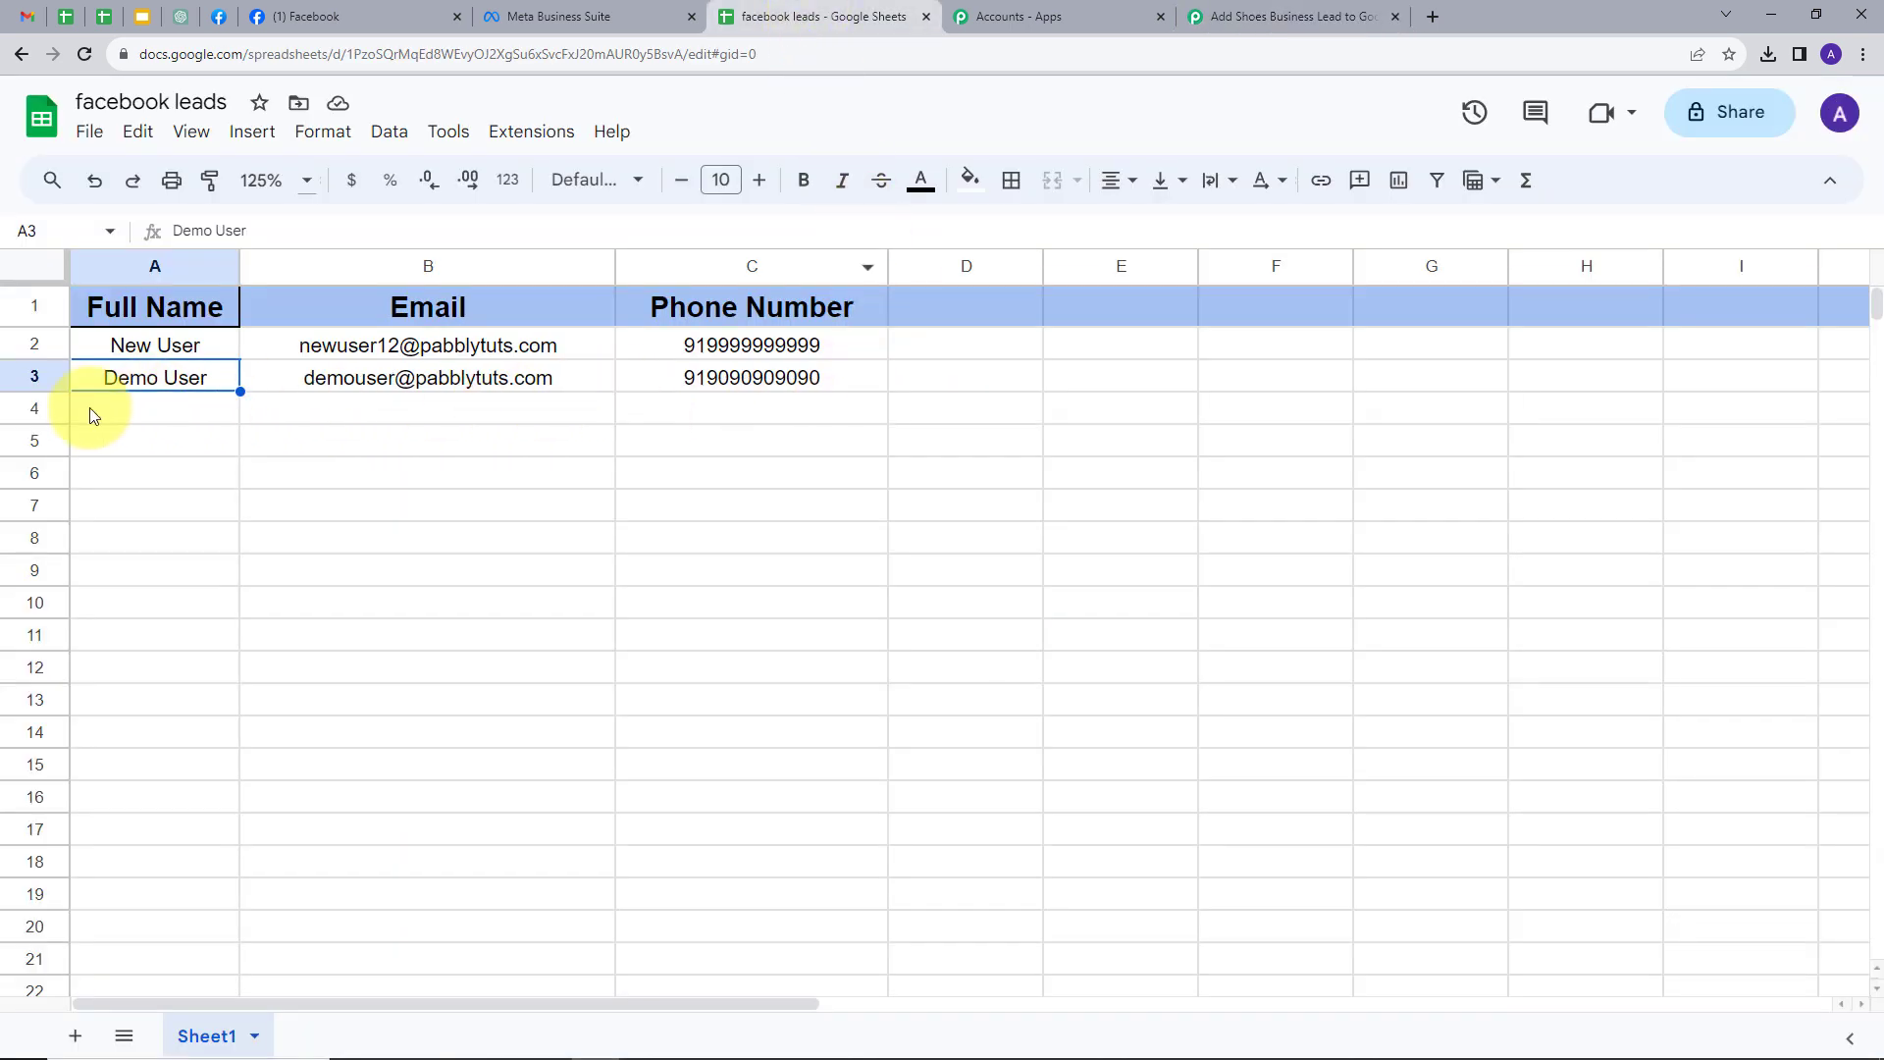
pyautogui.click(20, 377)
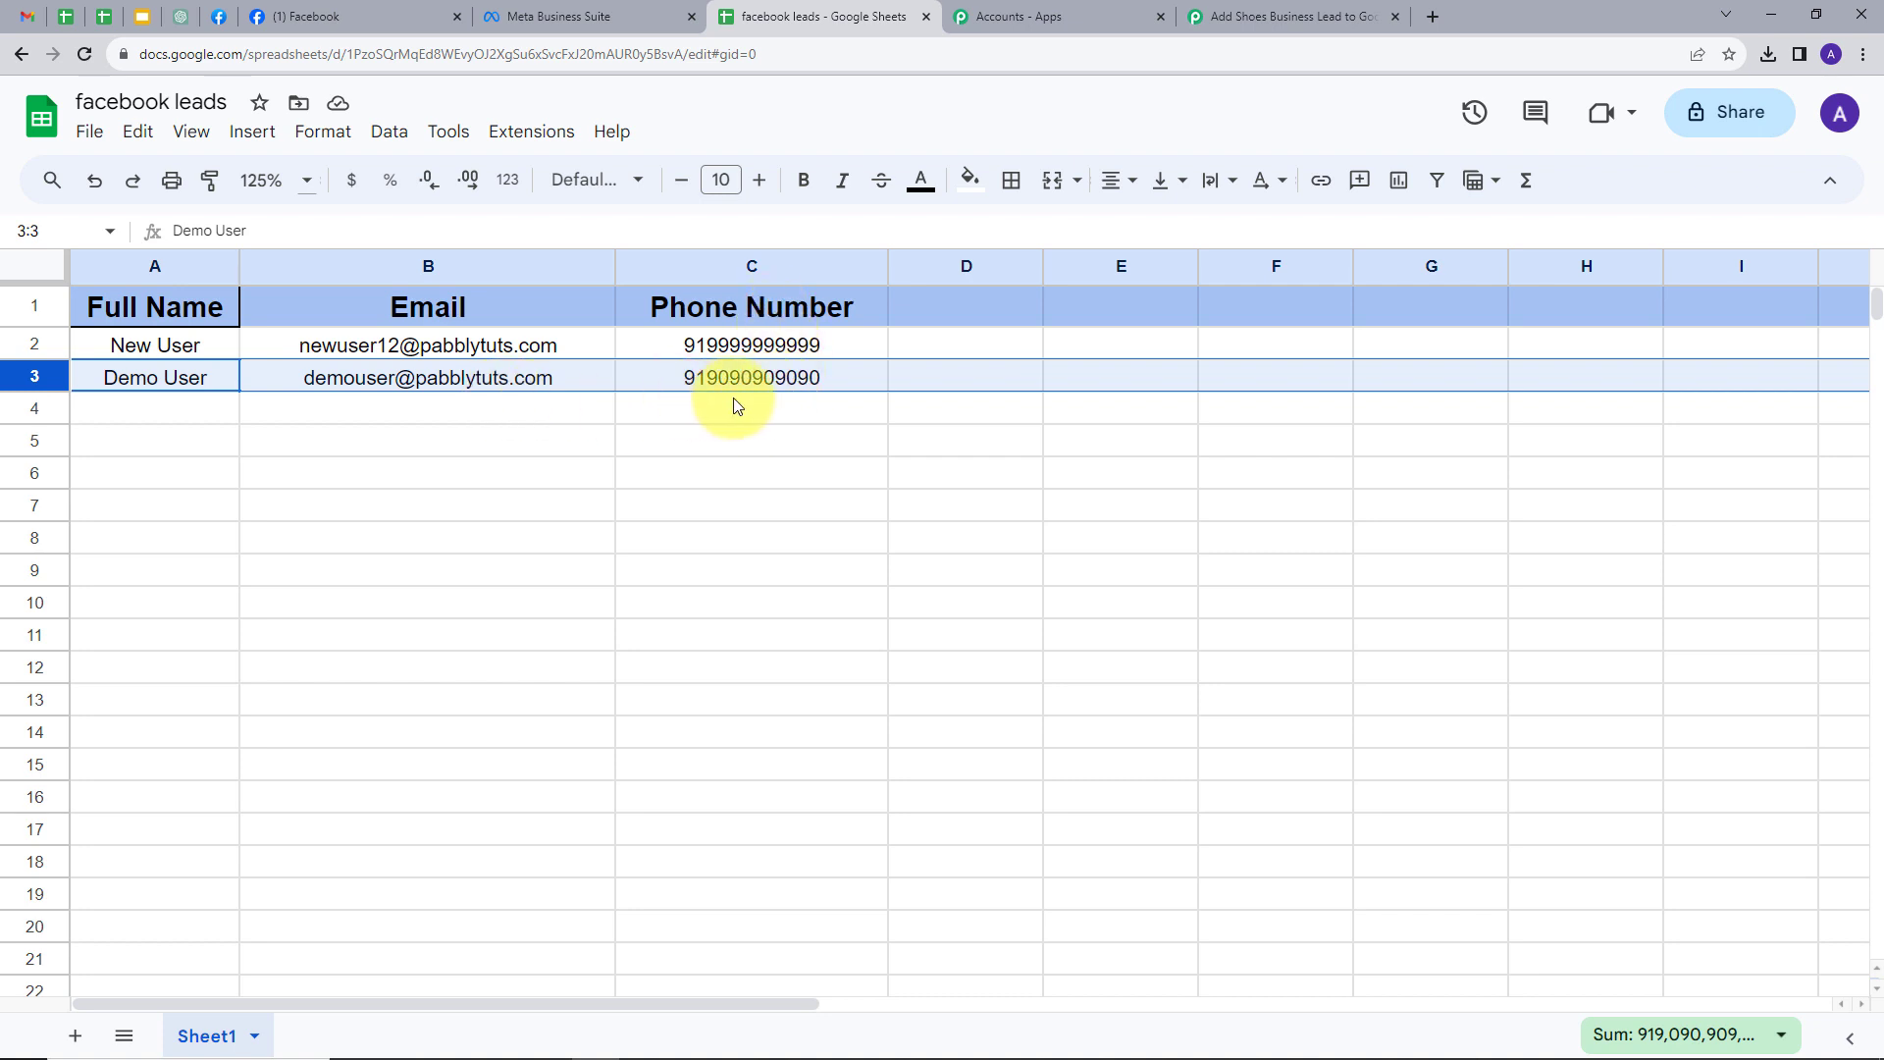
pyautogui.click(156, 428)
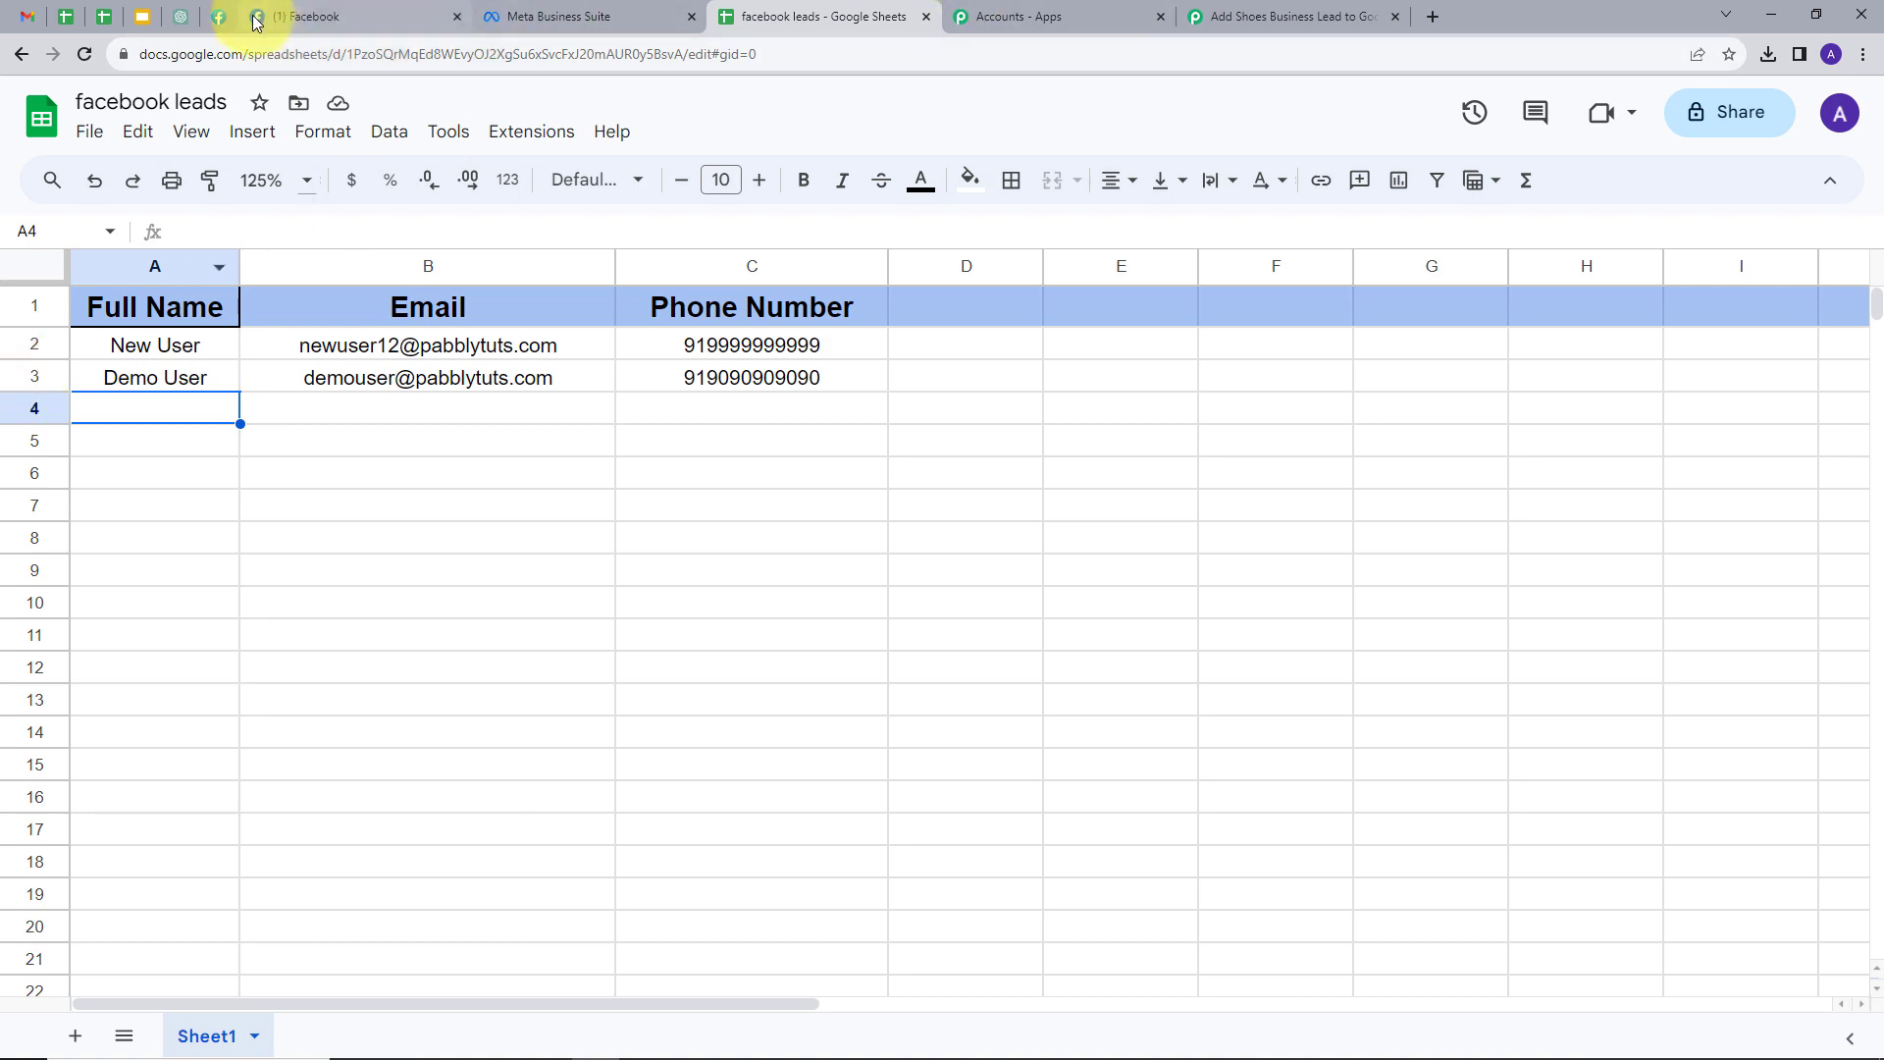
# - Delete the previous test lead in the Lead Ads Testing Tool and preview the Shoe Store form
pyautogui.click(219, 19)
pyautogui.click(1232, 162)
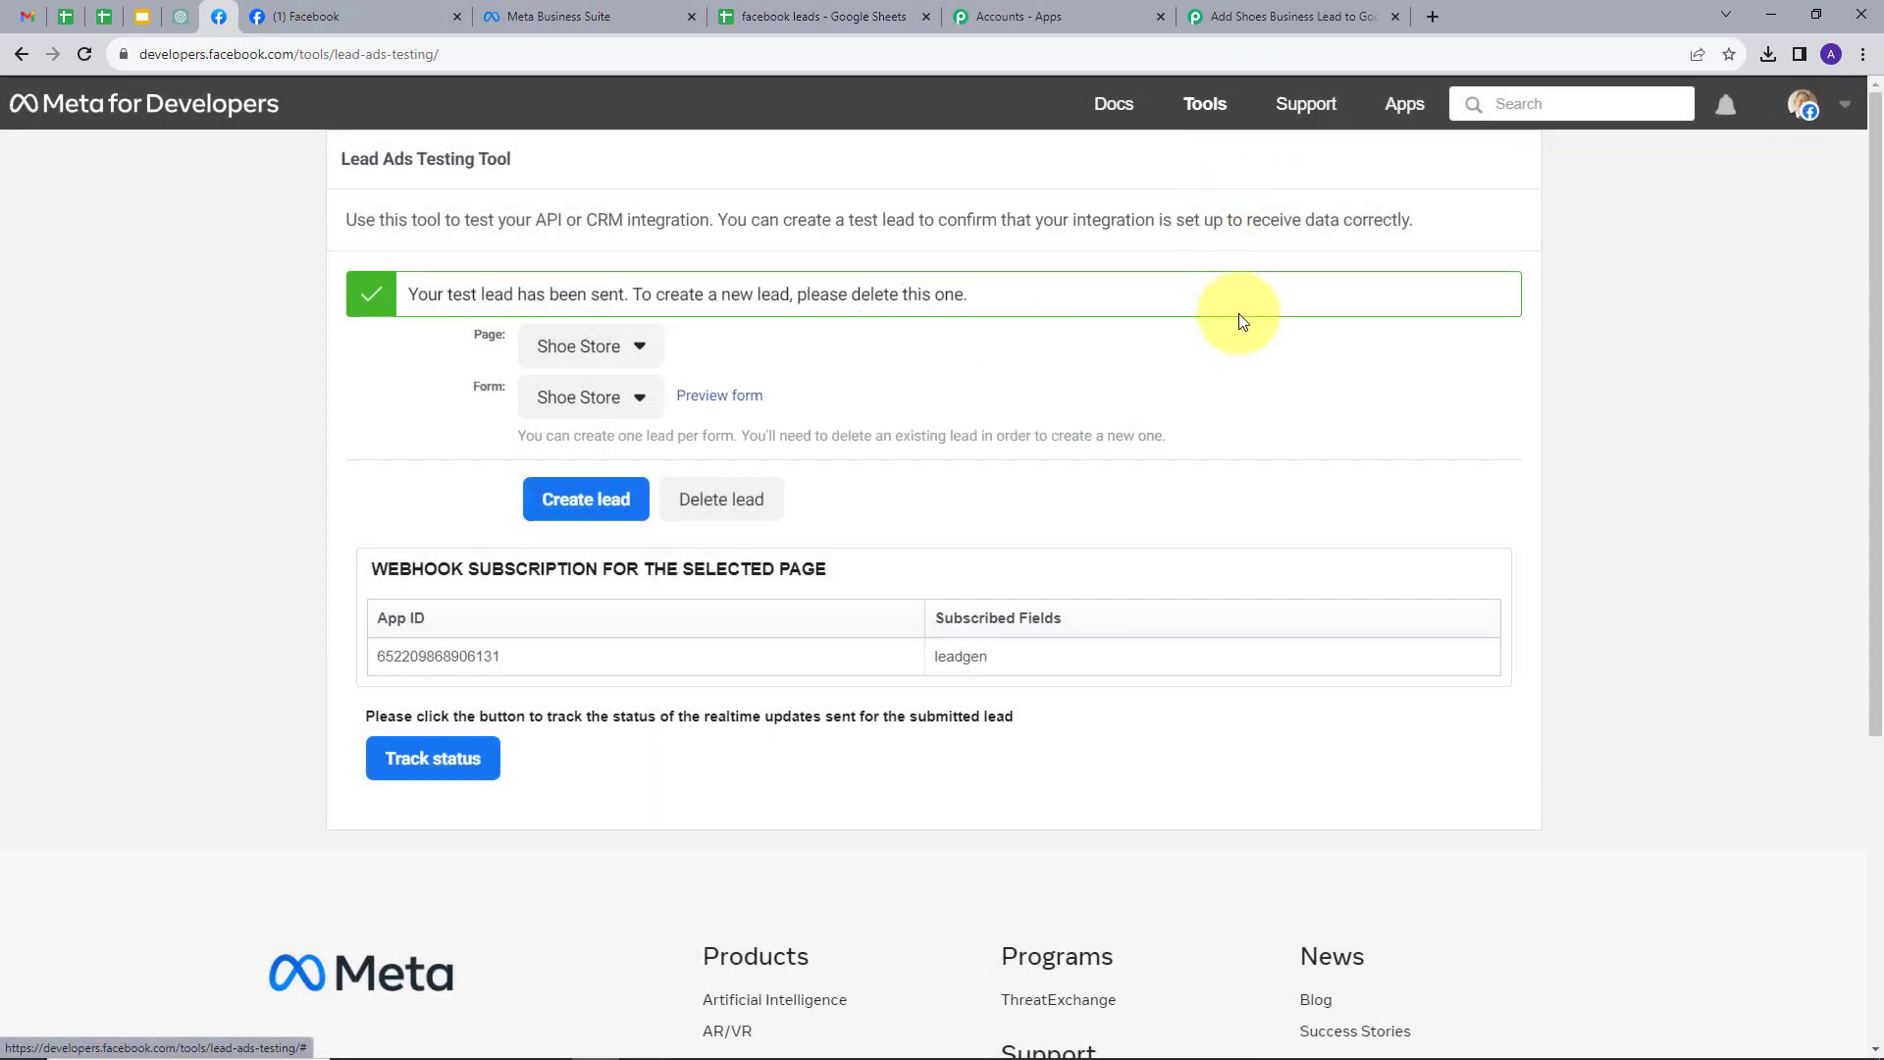
pyautogui.click(706, 509)
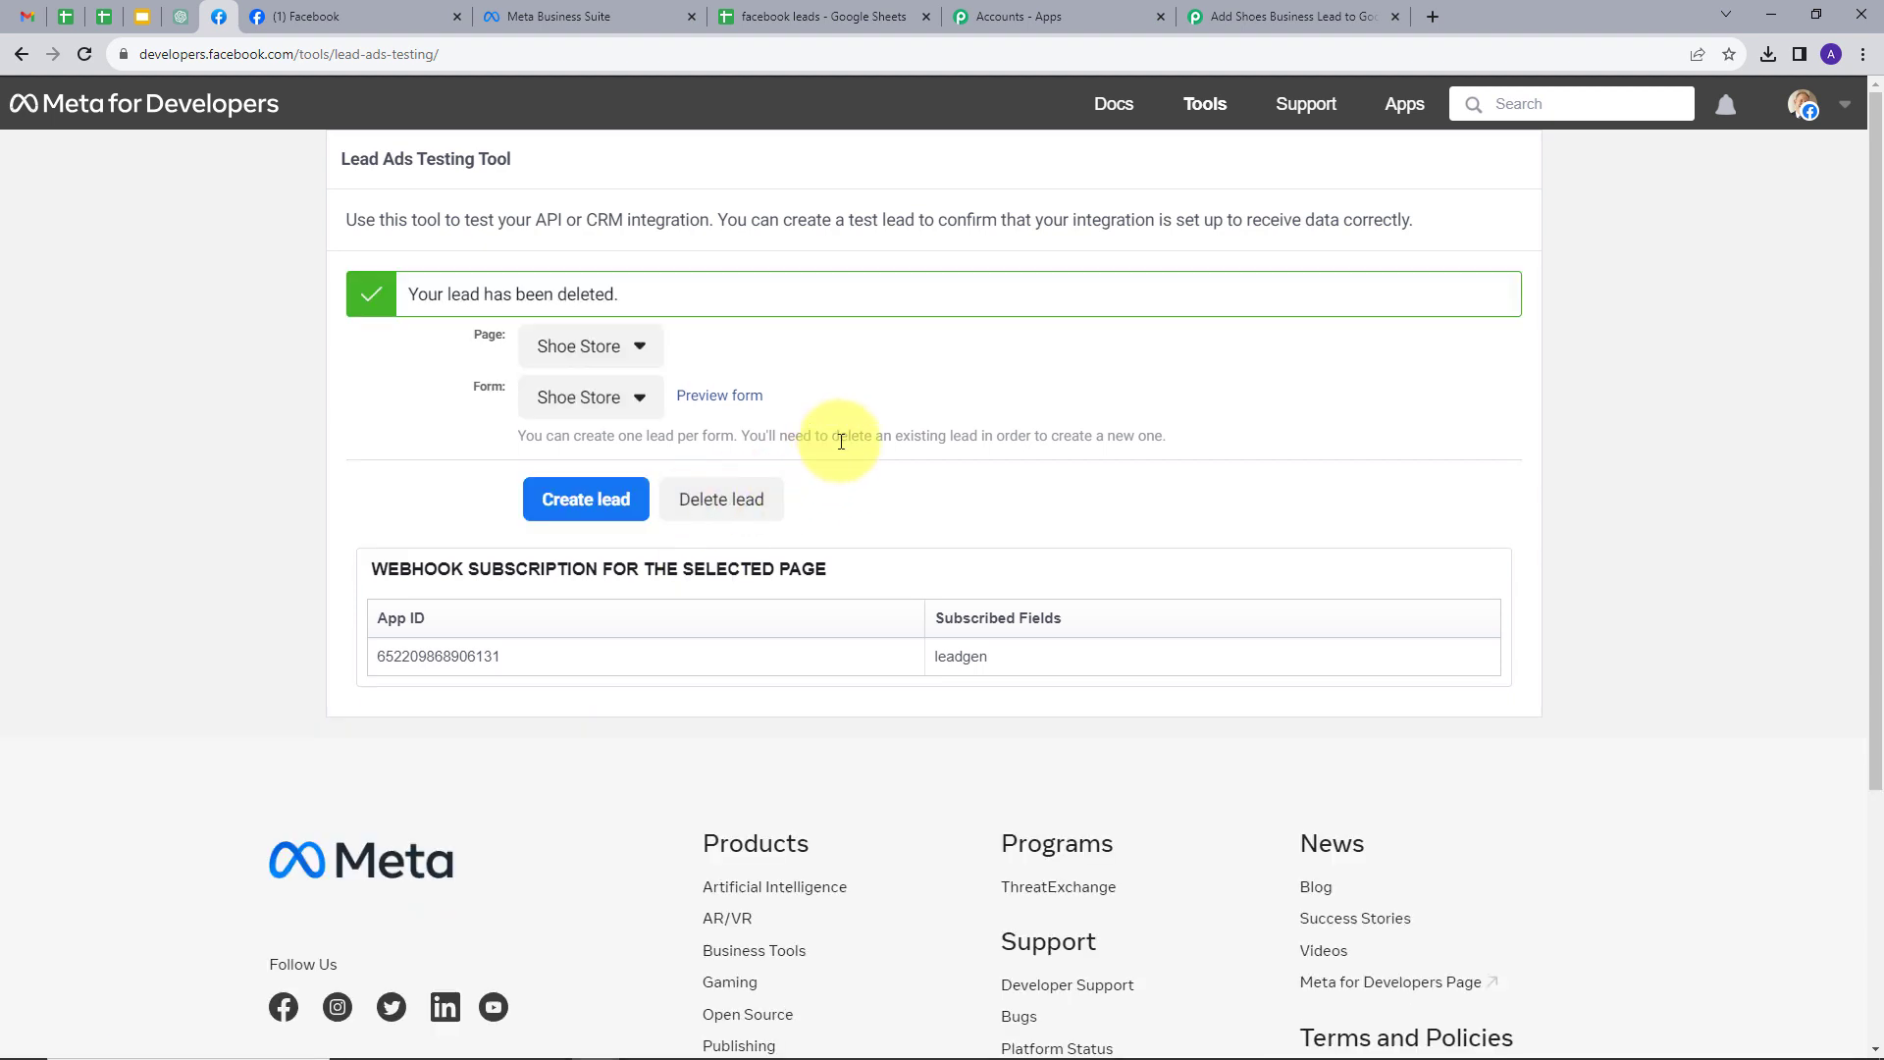
pyautogui.click(719, 401)
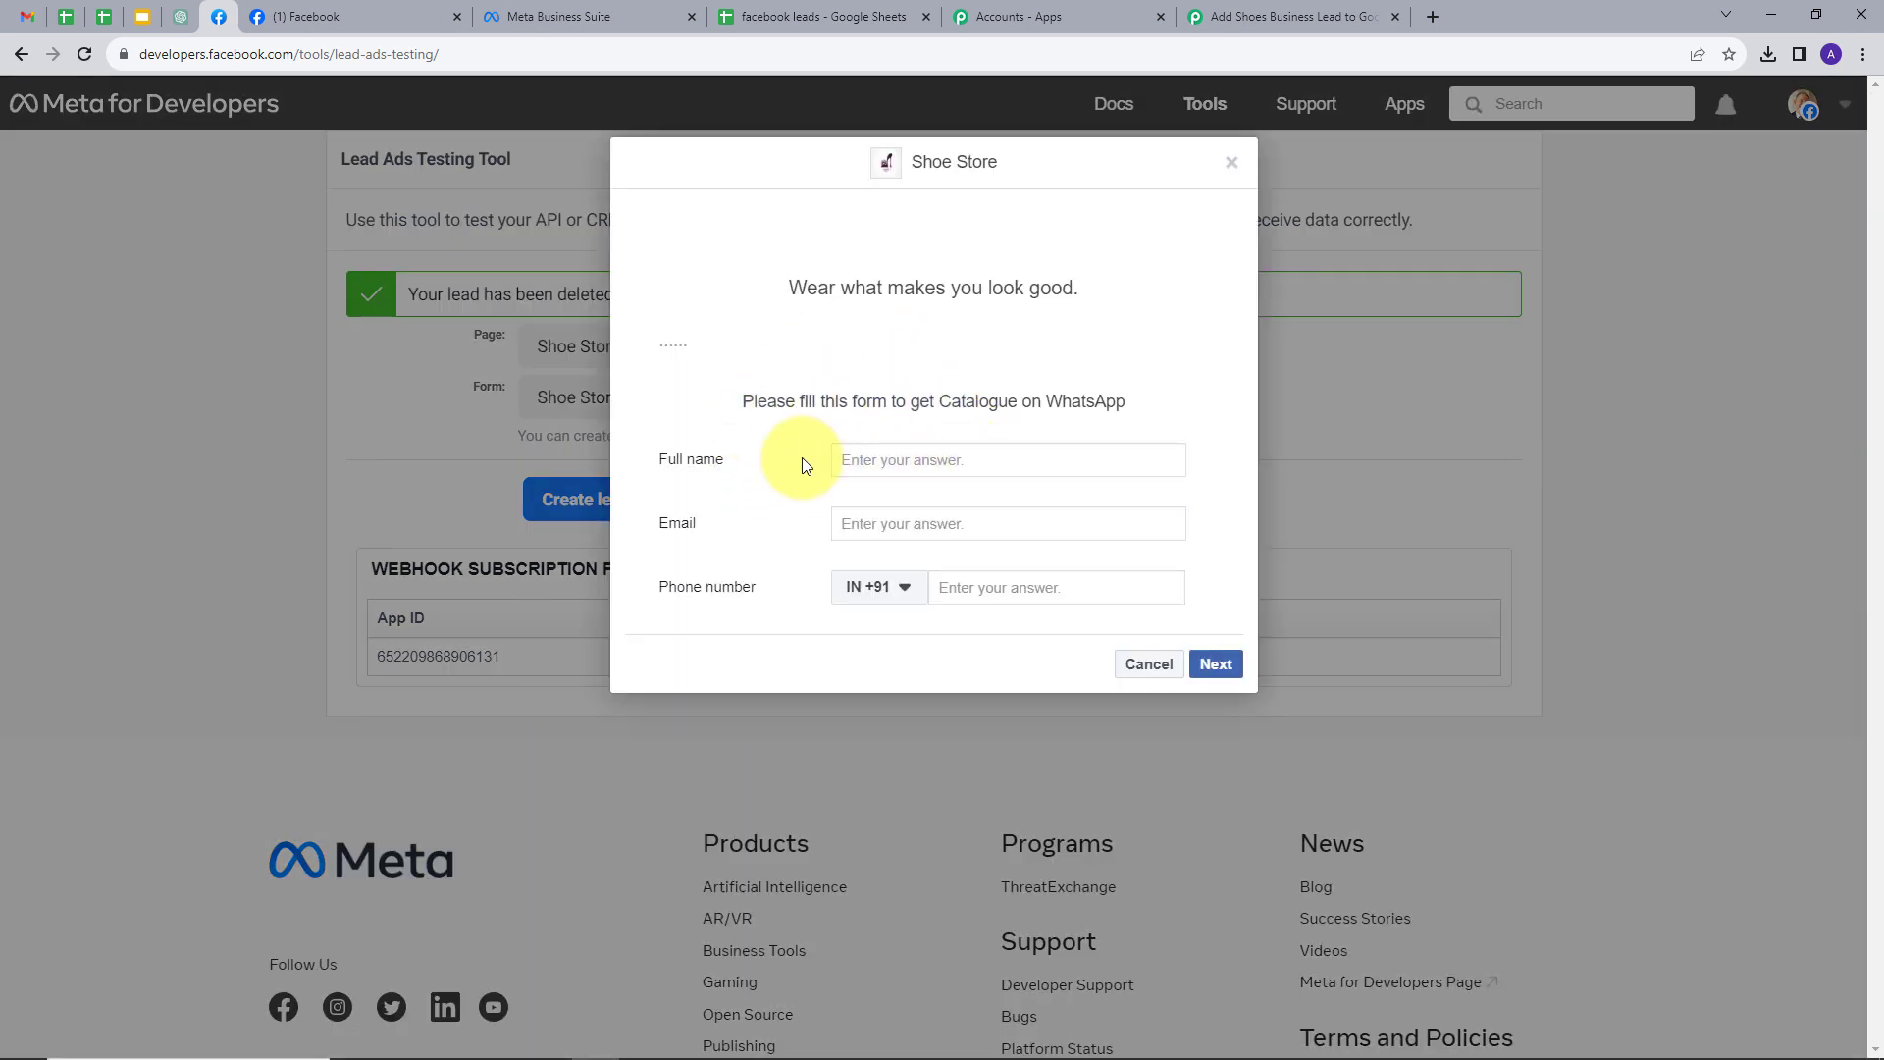
# - Fill the form with a full name, dummy email and phone number, and submit the test lead
pyautogui.click(898, 457)
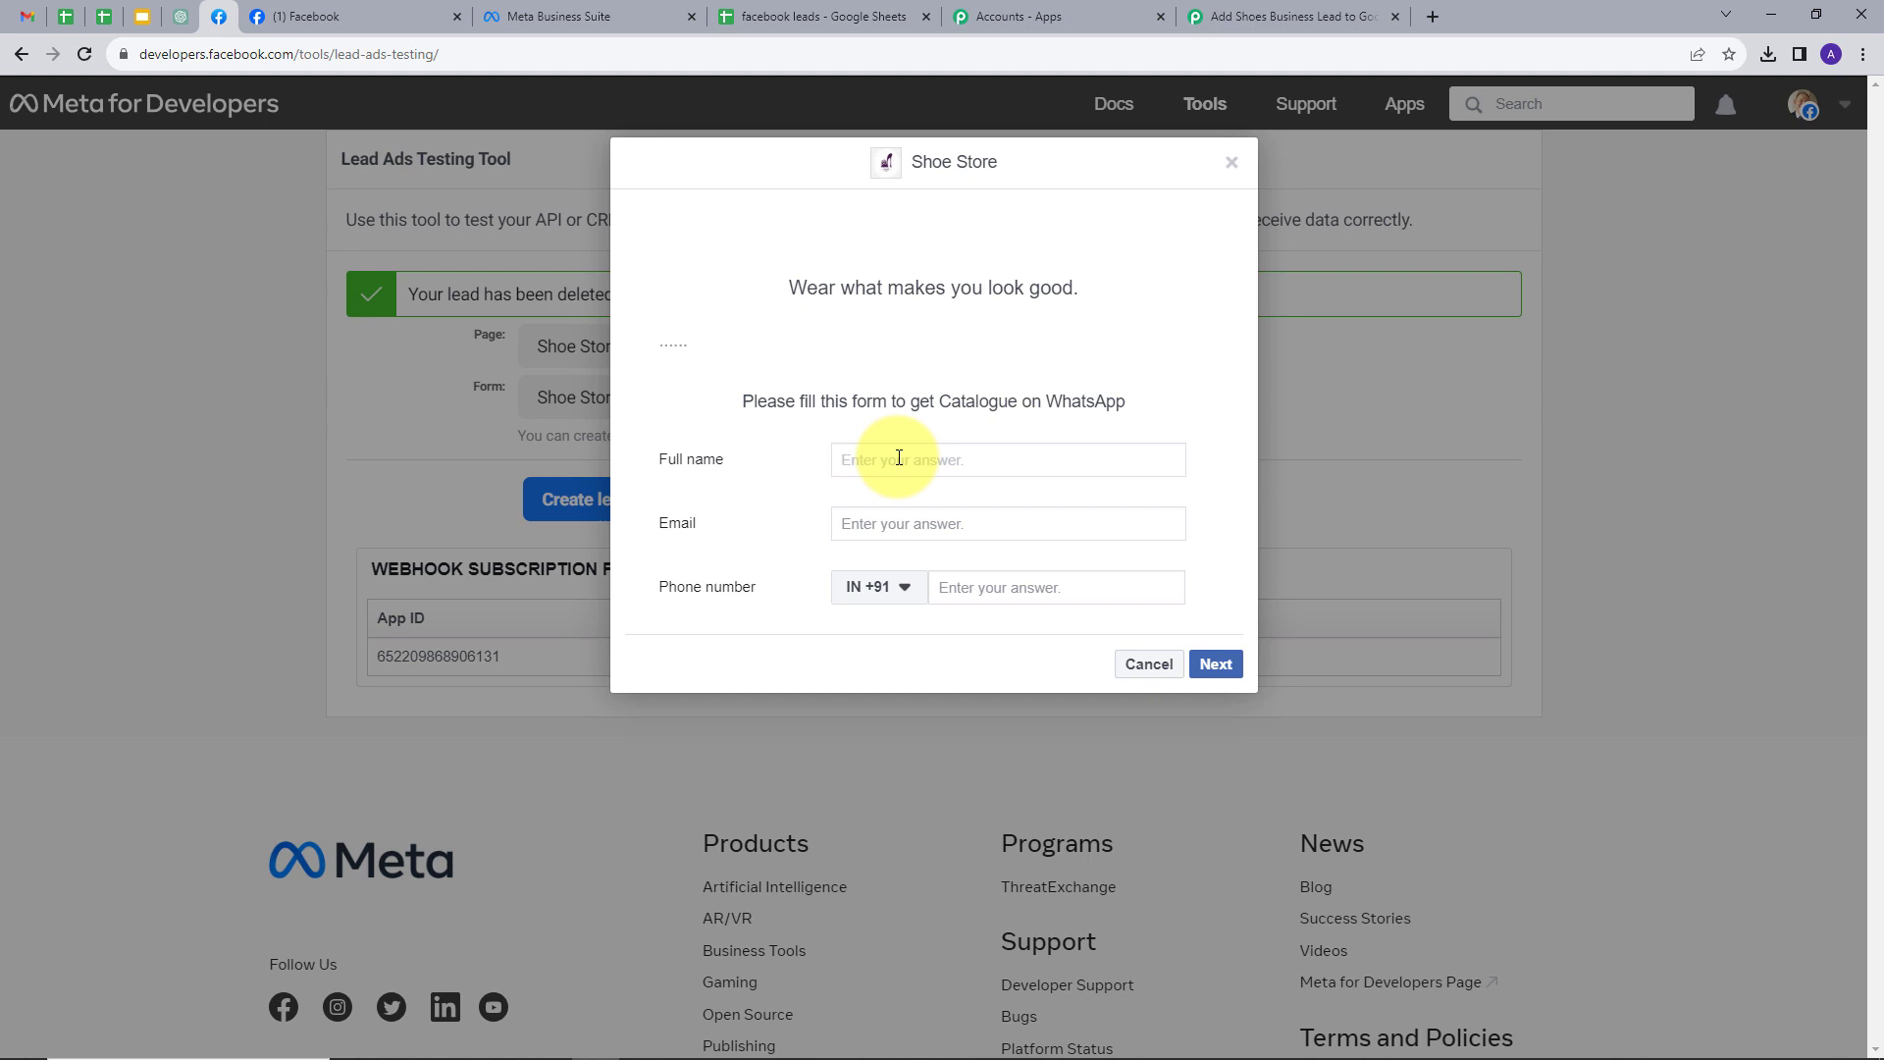
pyautogui.write('Dummy User')
pyautogui.click(910, 415)
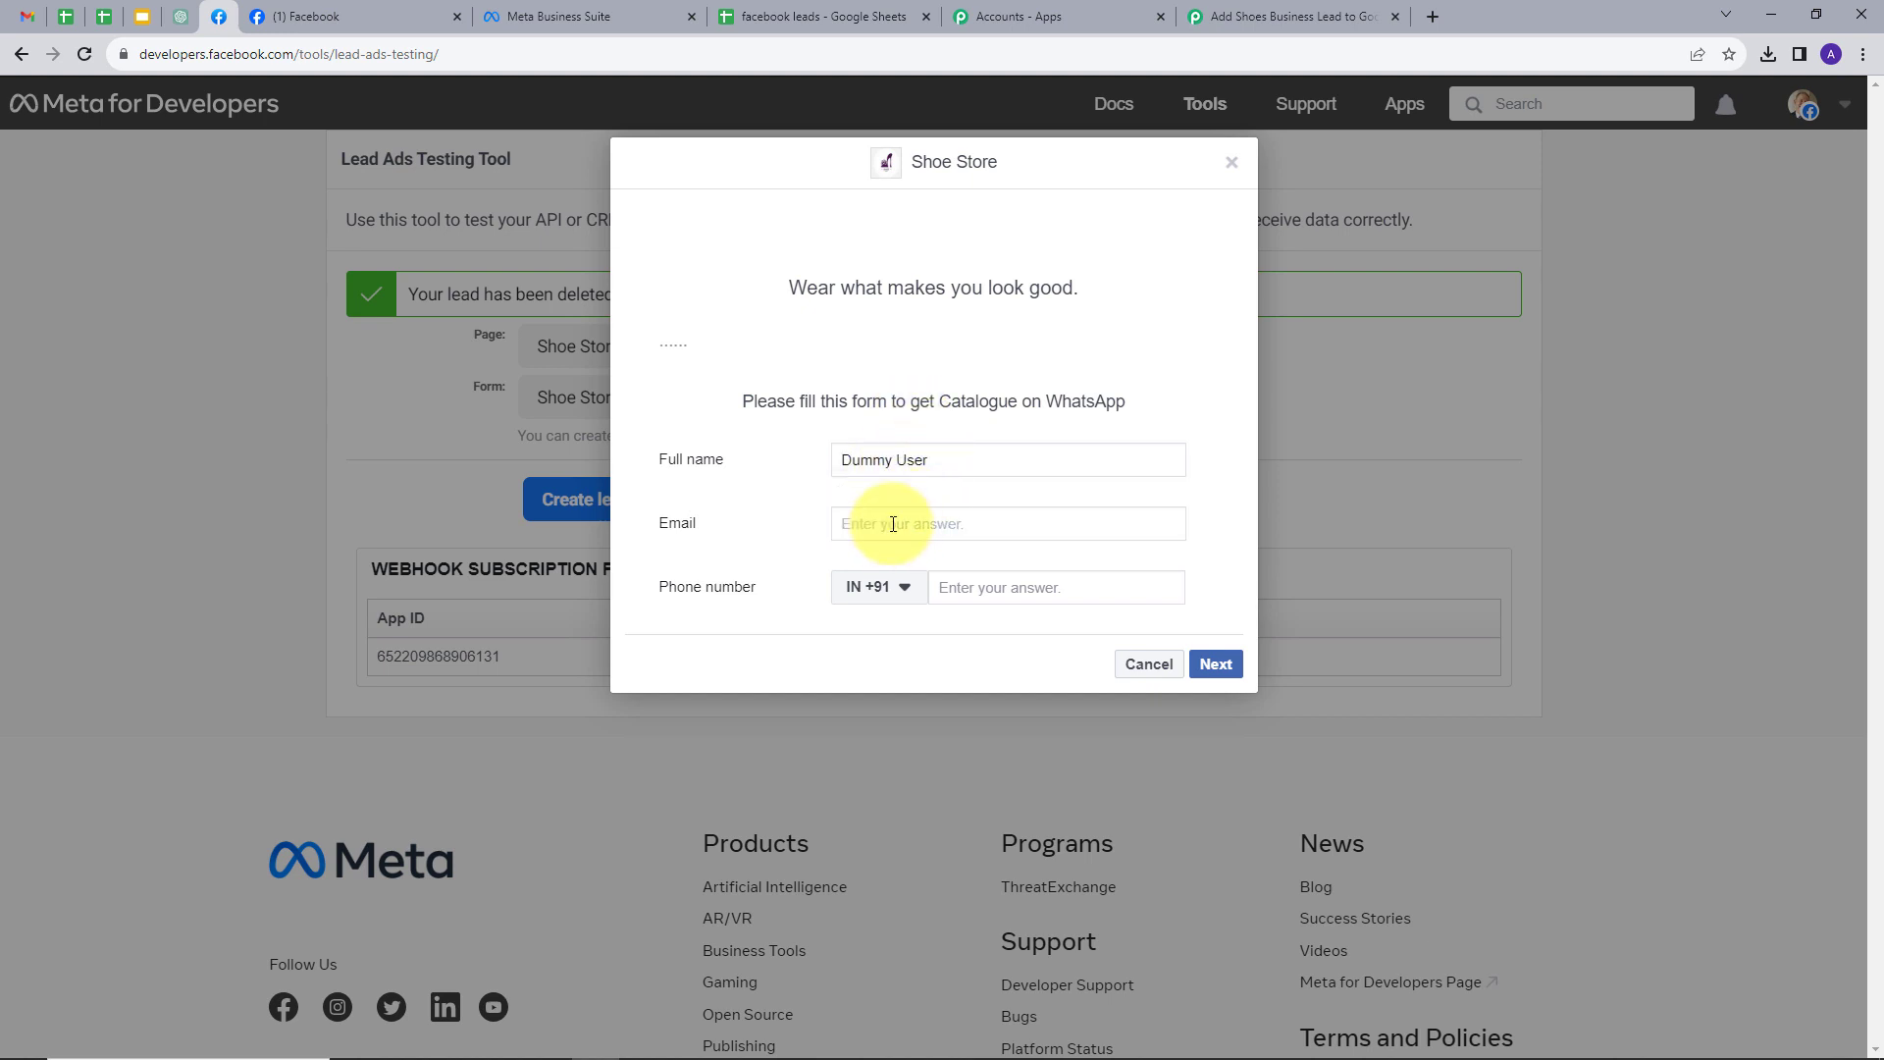
pyautogui.click(893, 523)
pyautogui.click(1023, 586)
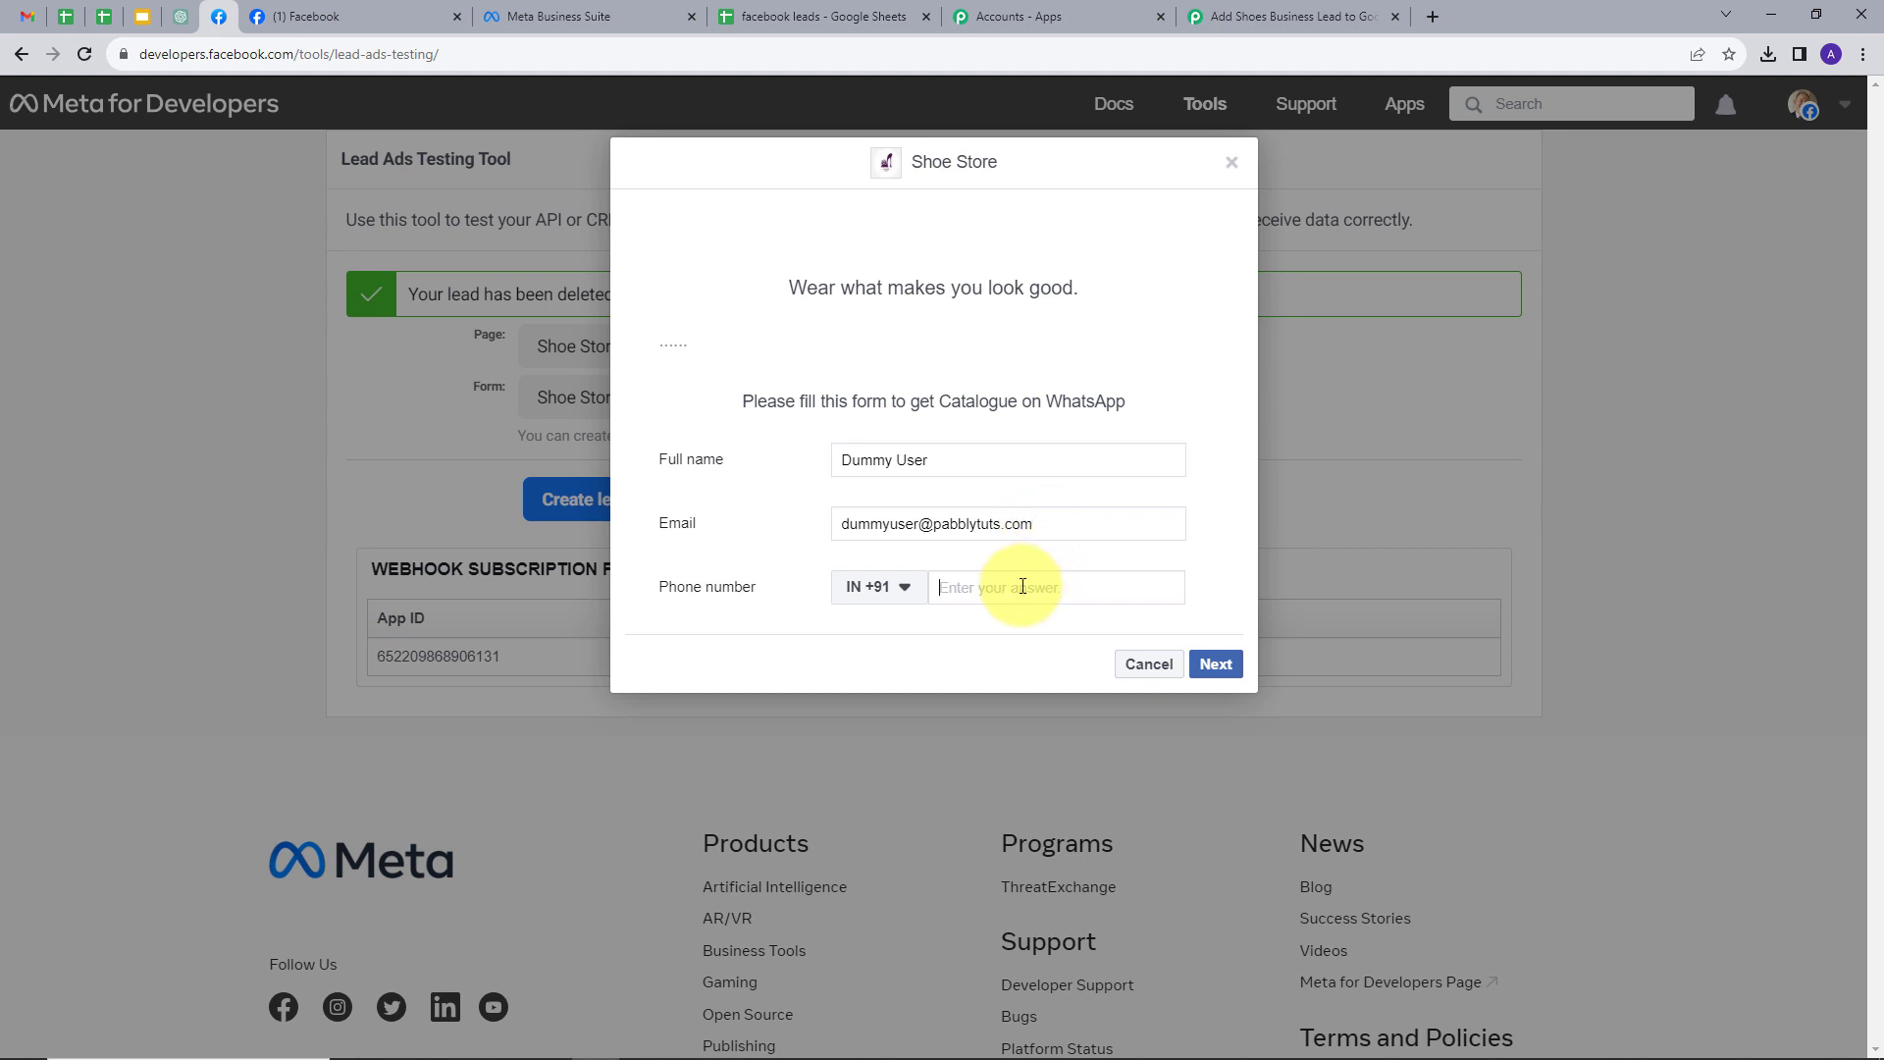
pyautogui.write('99999 99999')
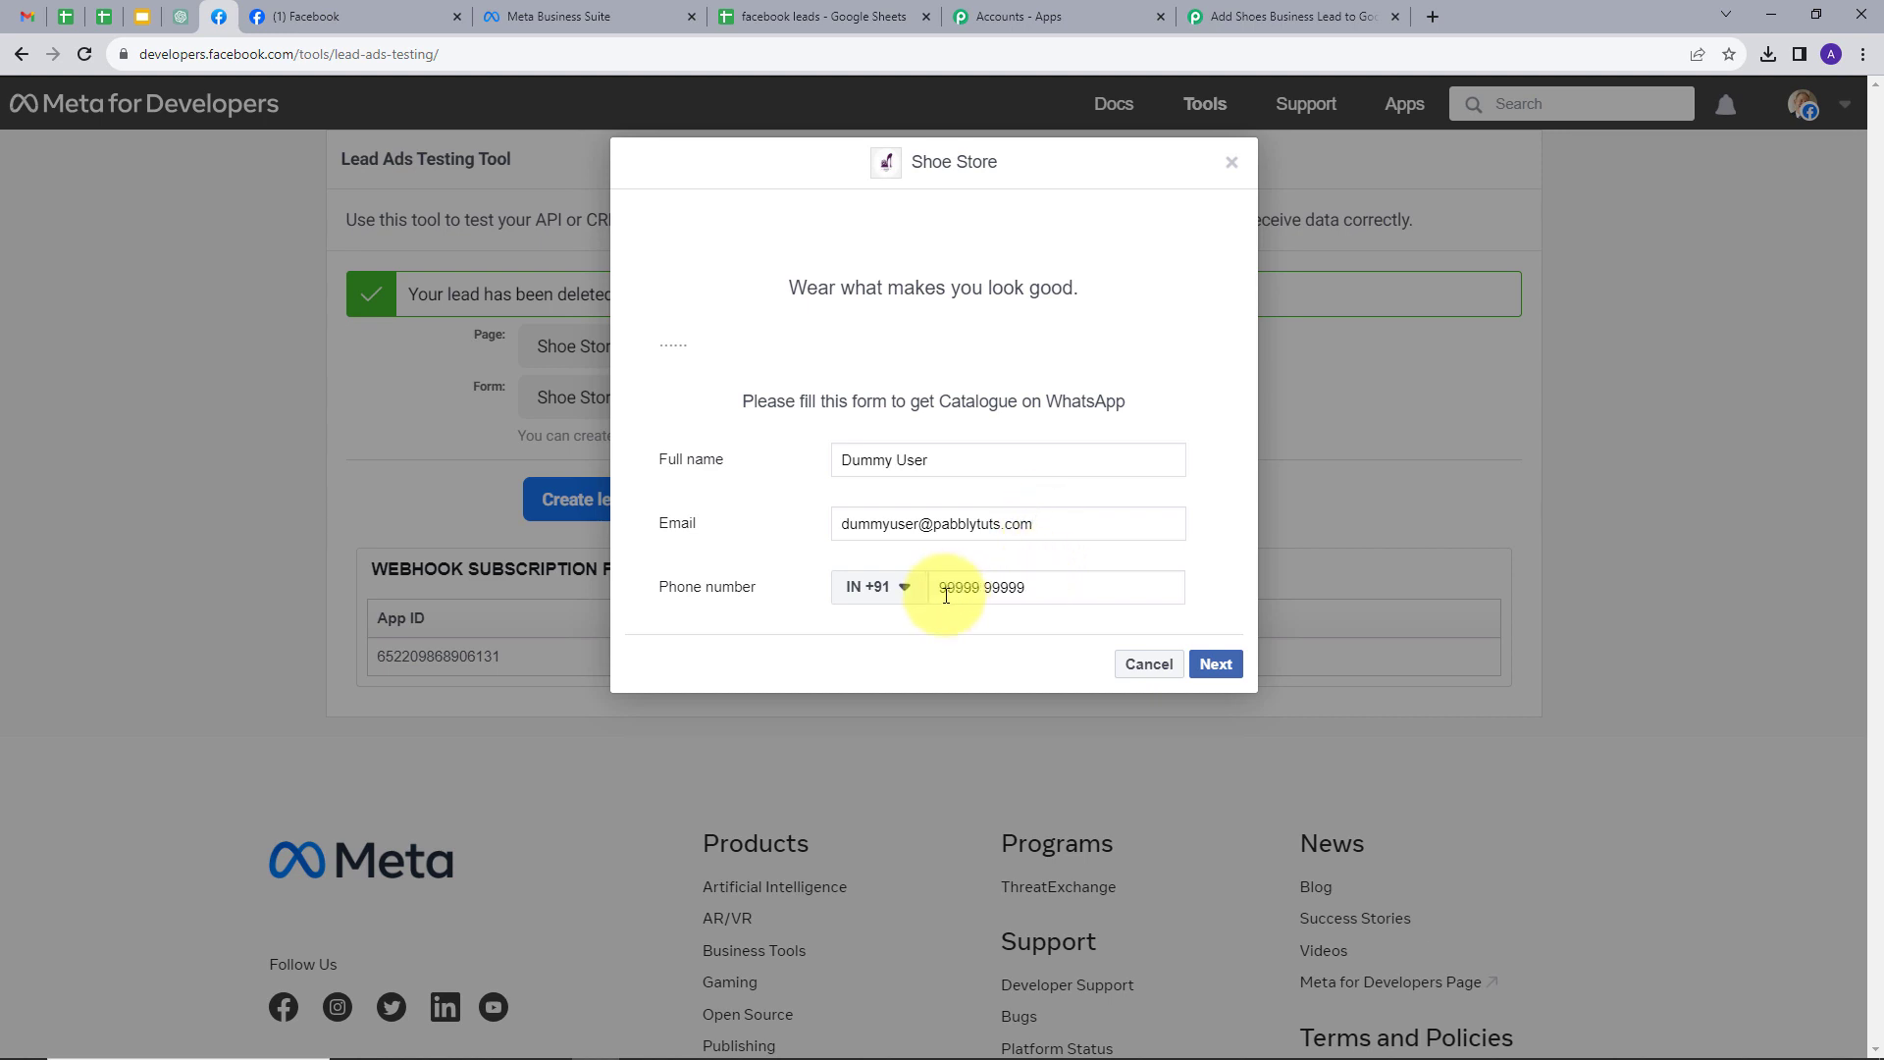
pyautogui.click(1227, 665)
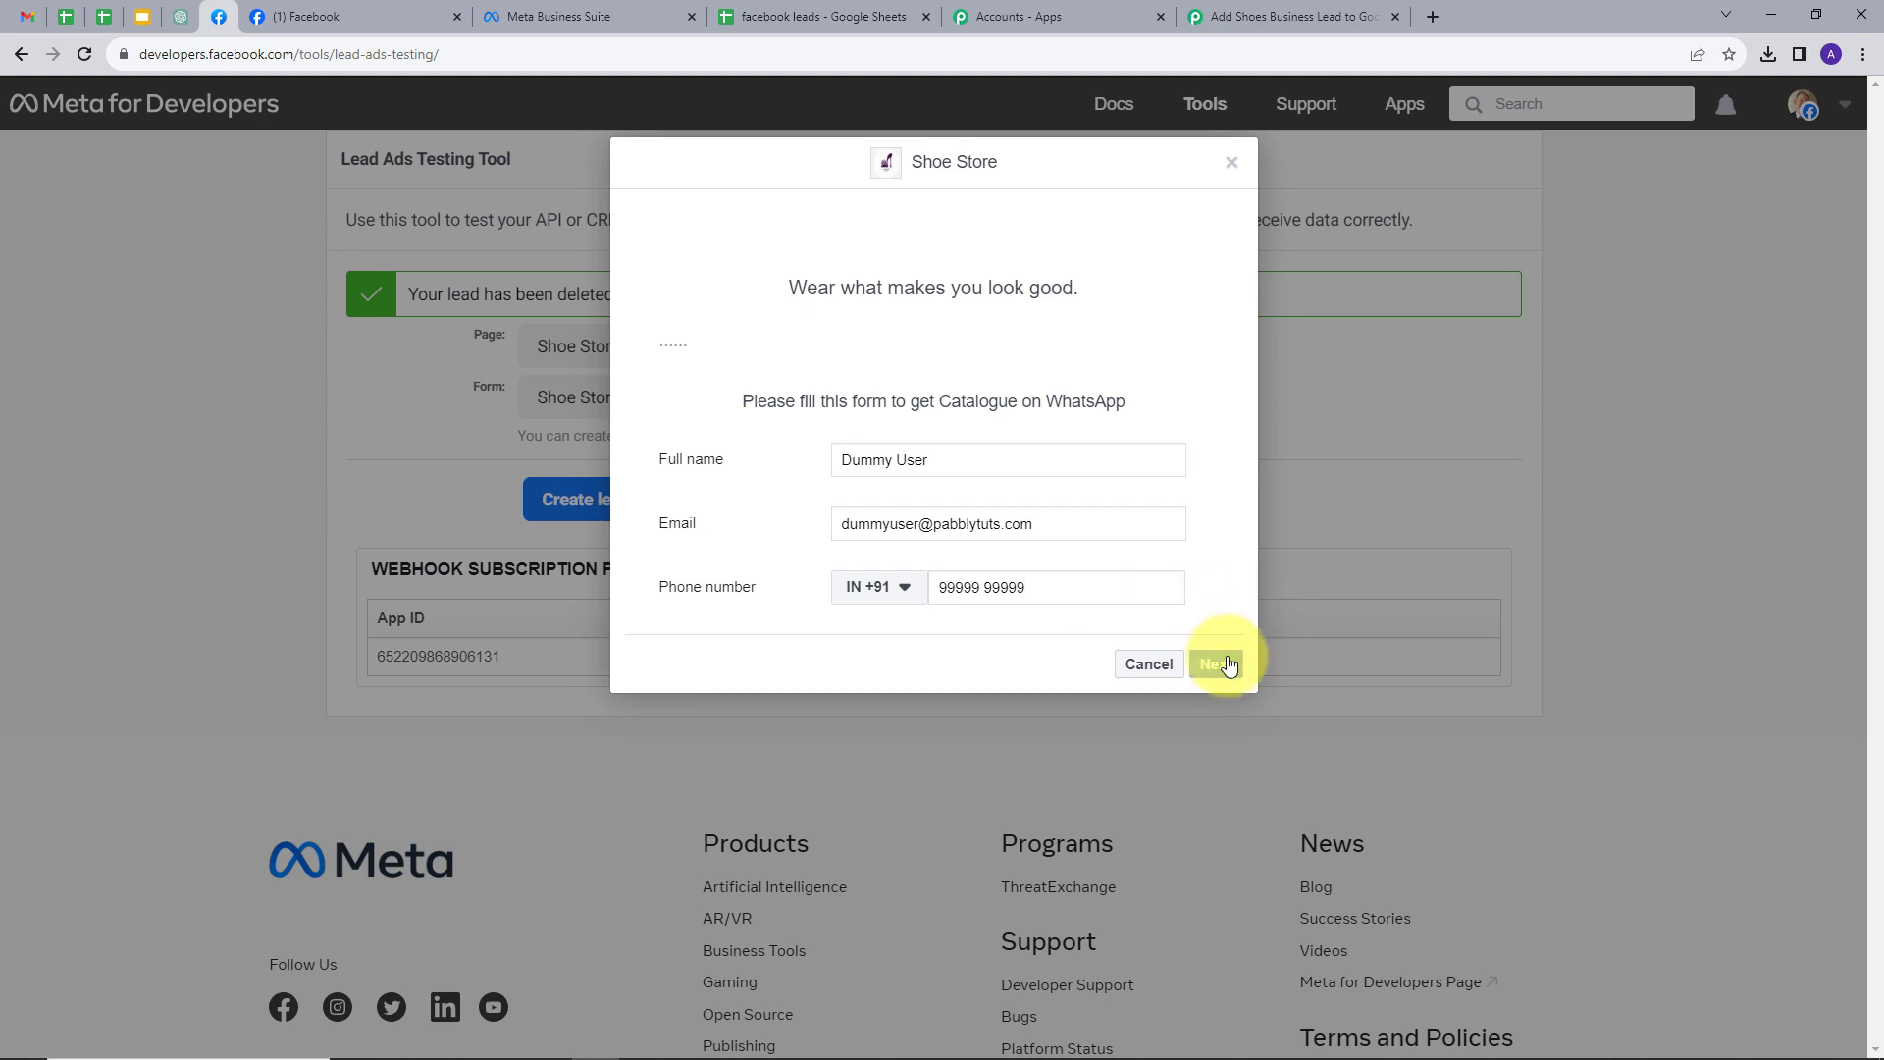
pyautogui.click(1222, 477)
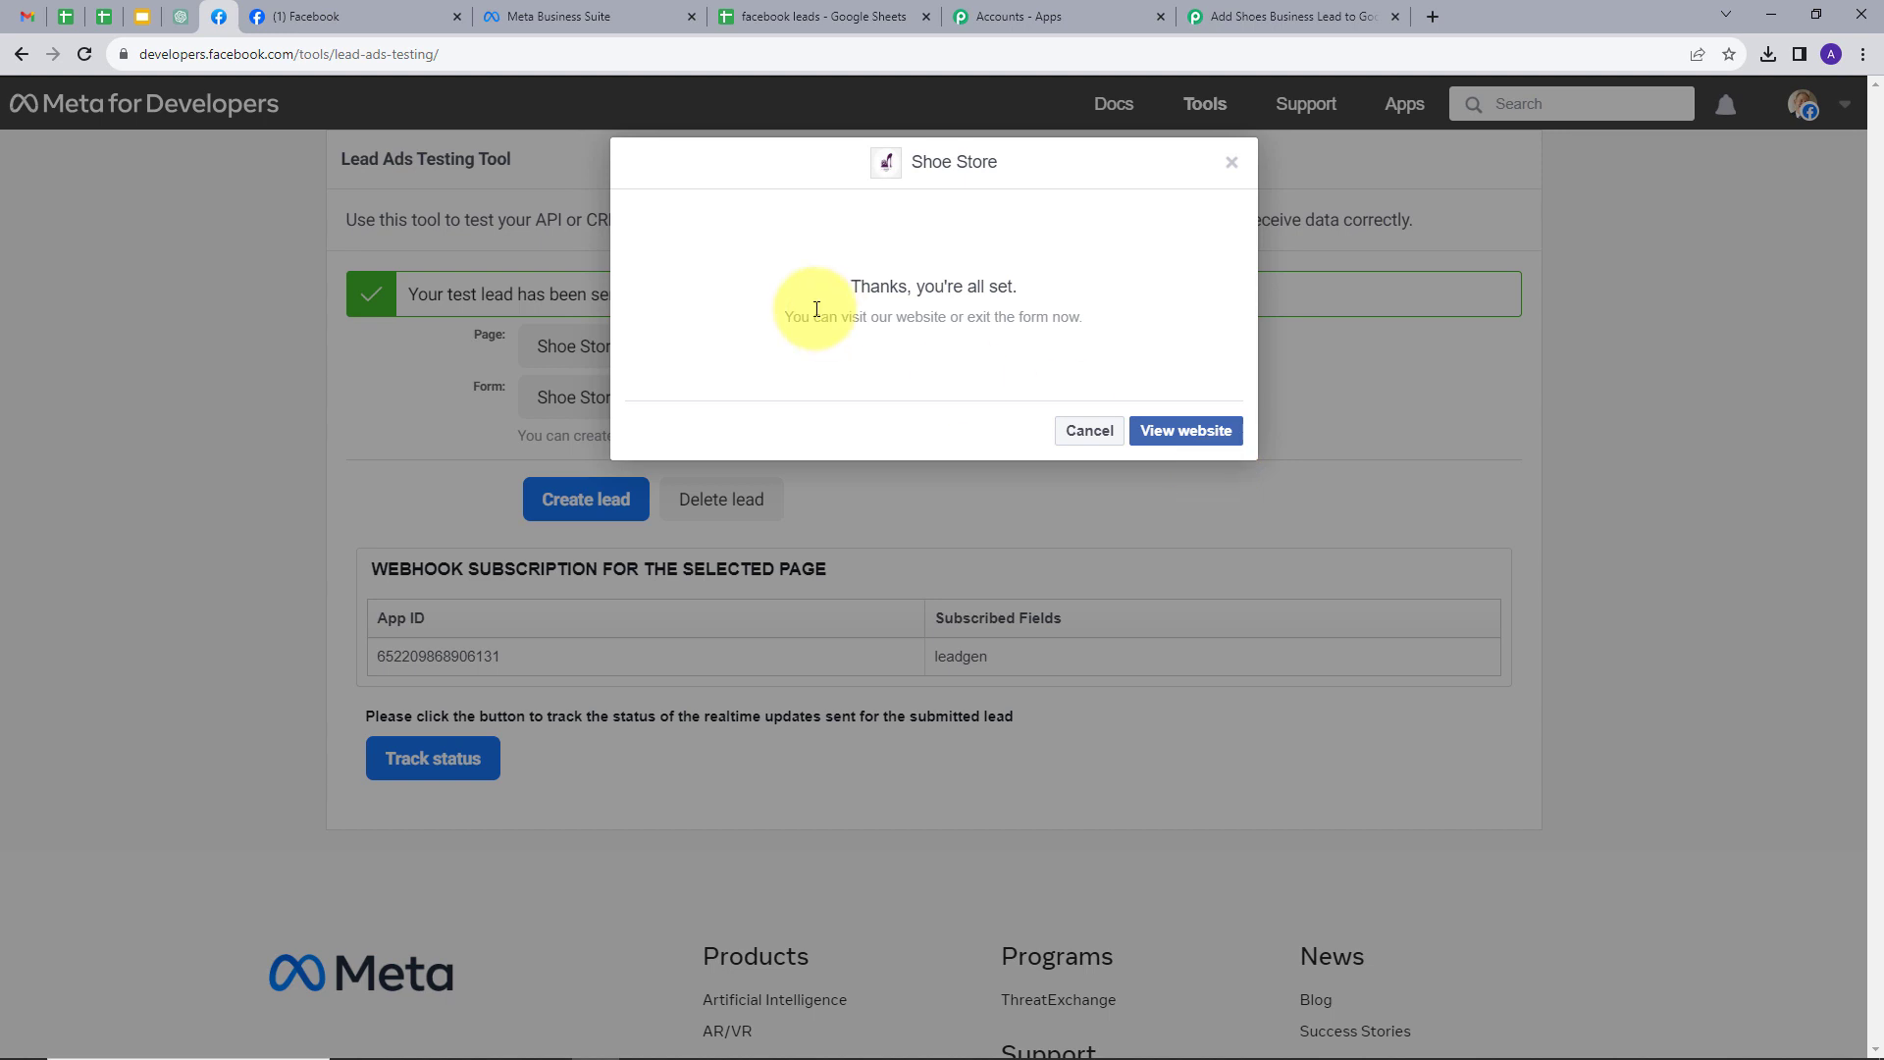
# - Verify the new test lead landed in row 4 of facebook leads, then return to Pabbly Connect
pyautogui.click(793, 16)
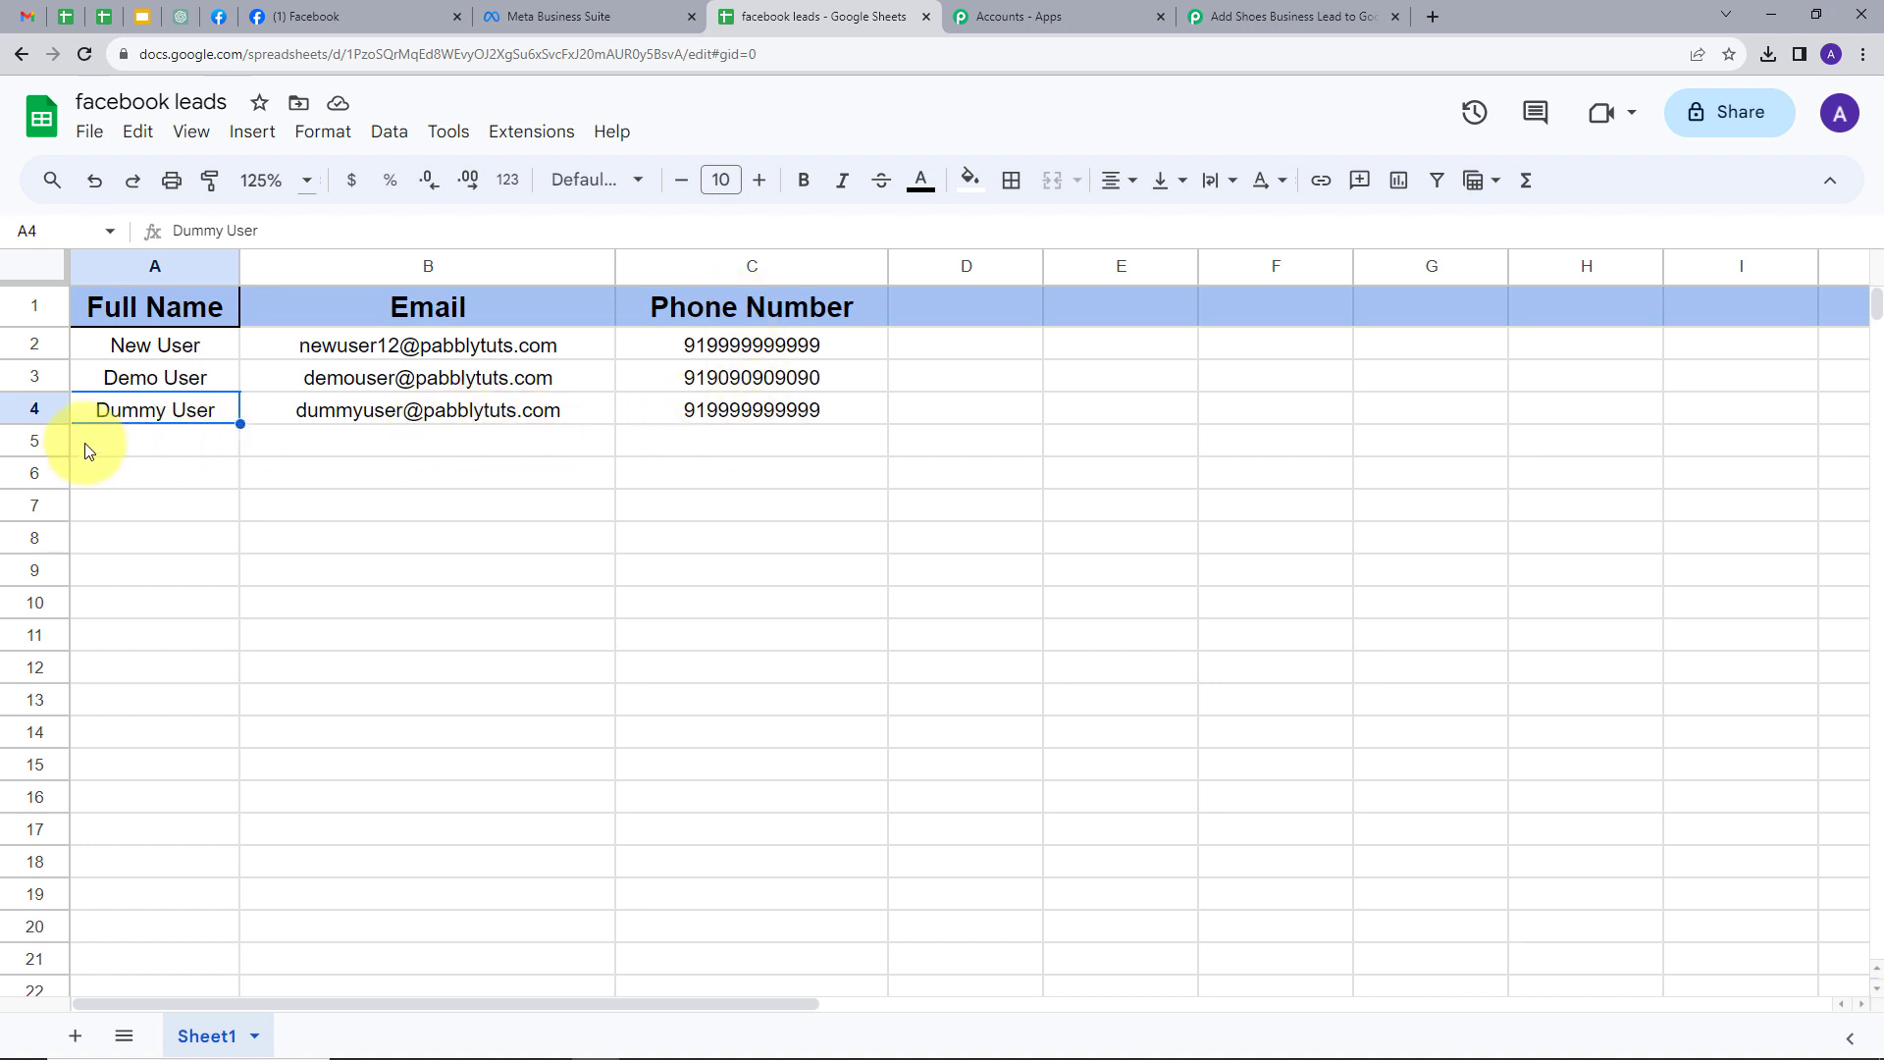
pyautogui.click(45, 409)
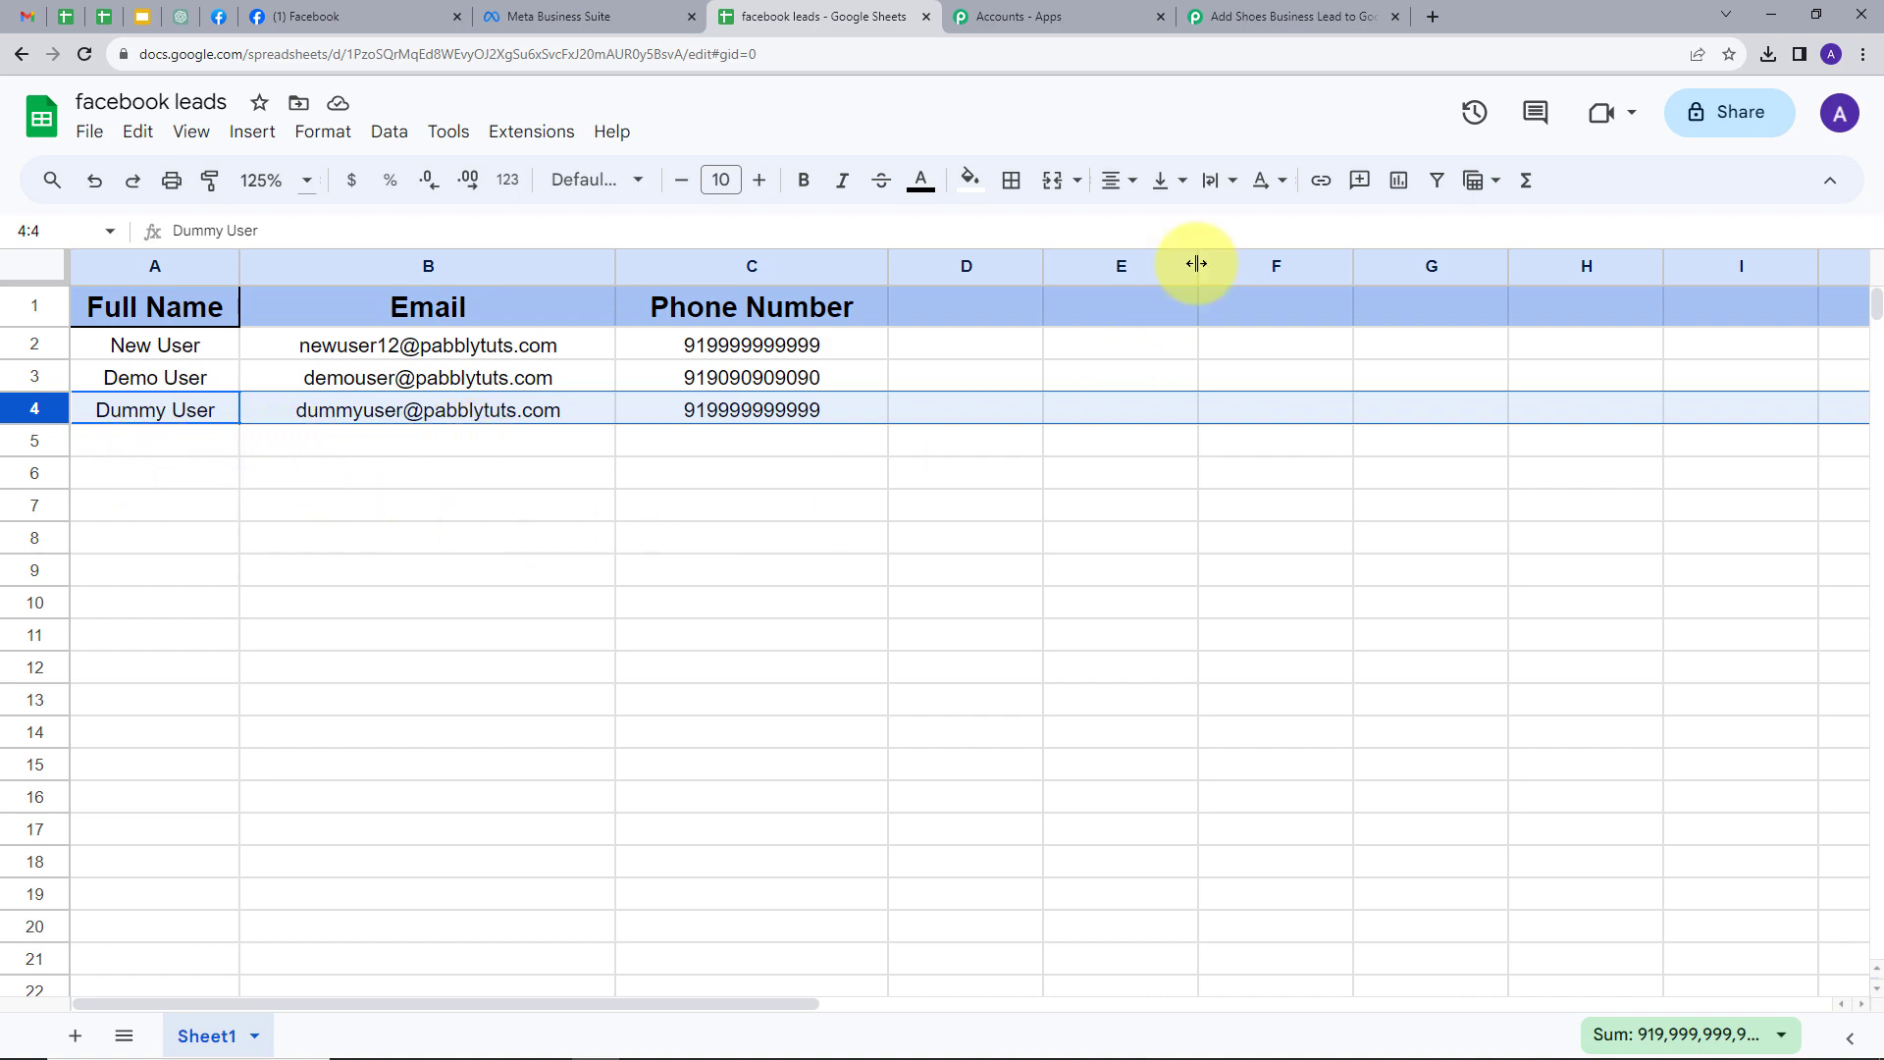
pyautogui.click(1276, 17)
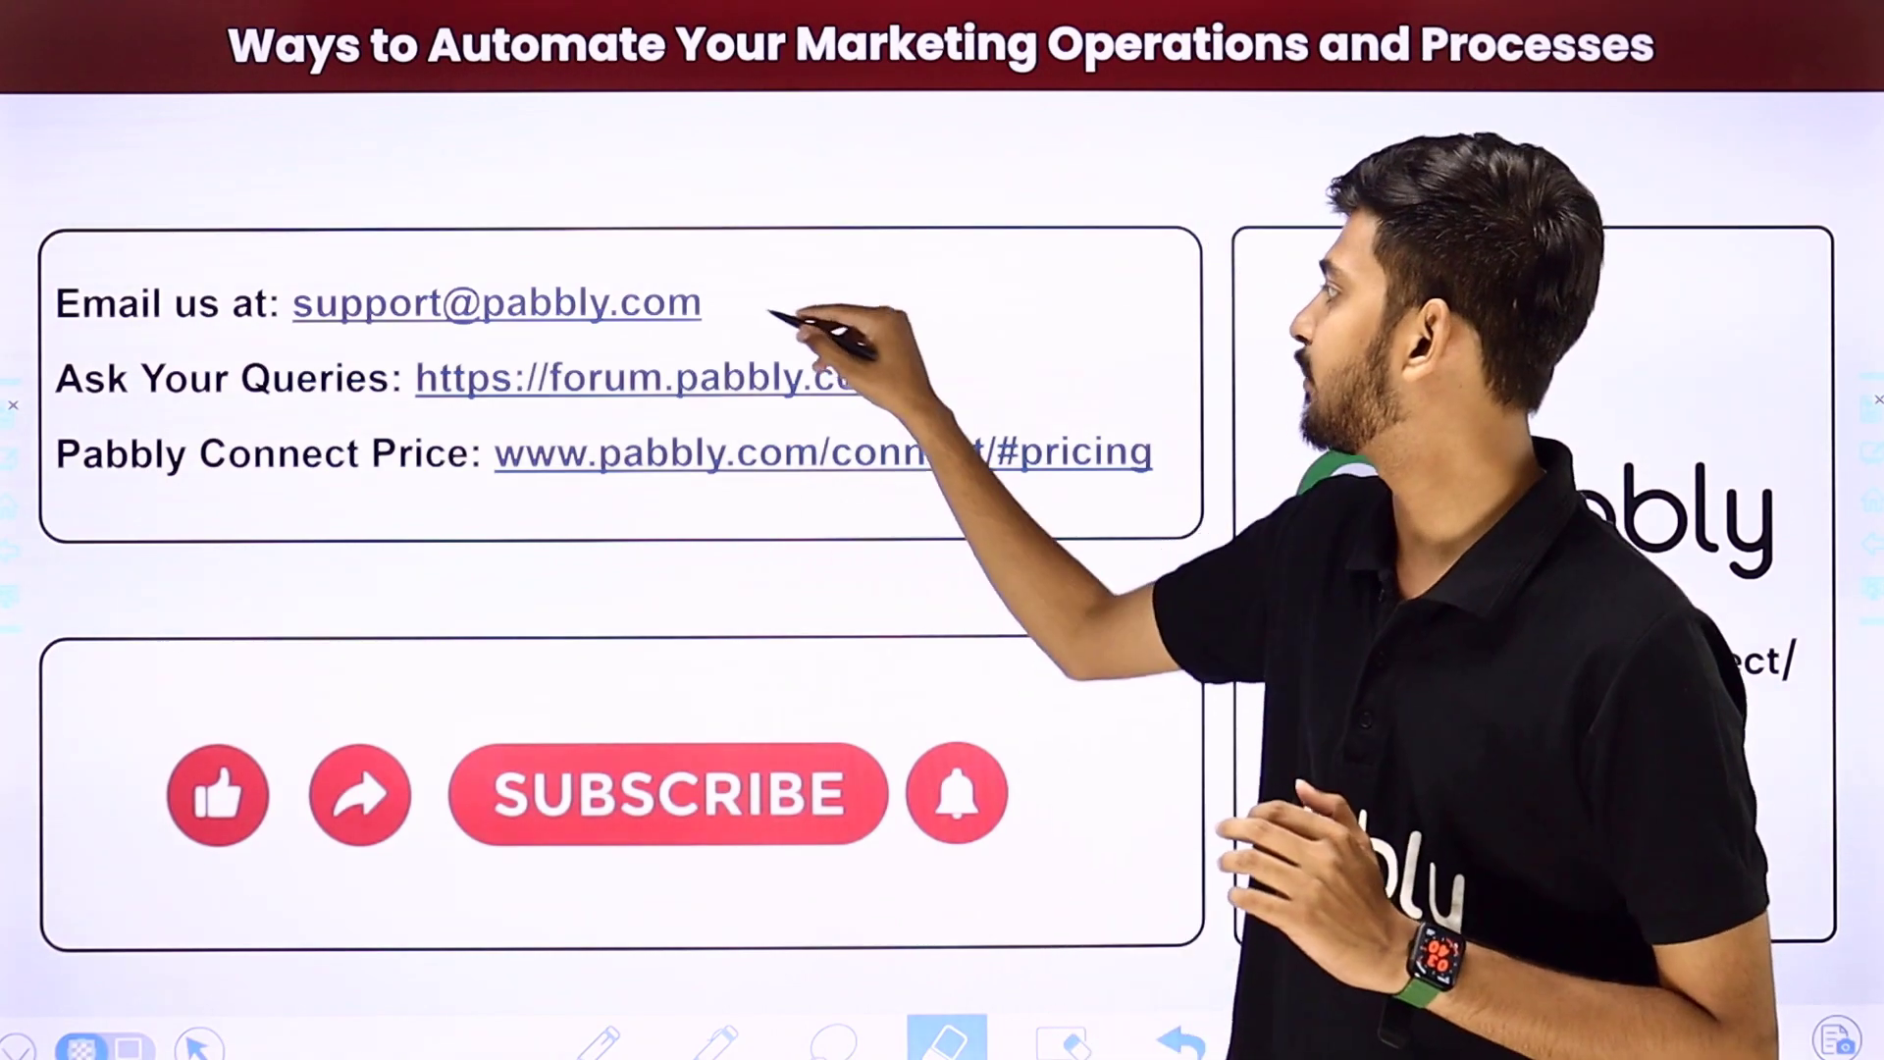
# - Draw red ticks beside the support email, forum link and pricing link on the closing slide
pyautogui.moveTo(757, 308); pyautogui.dragTo(904, 195)
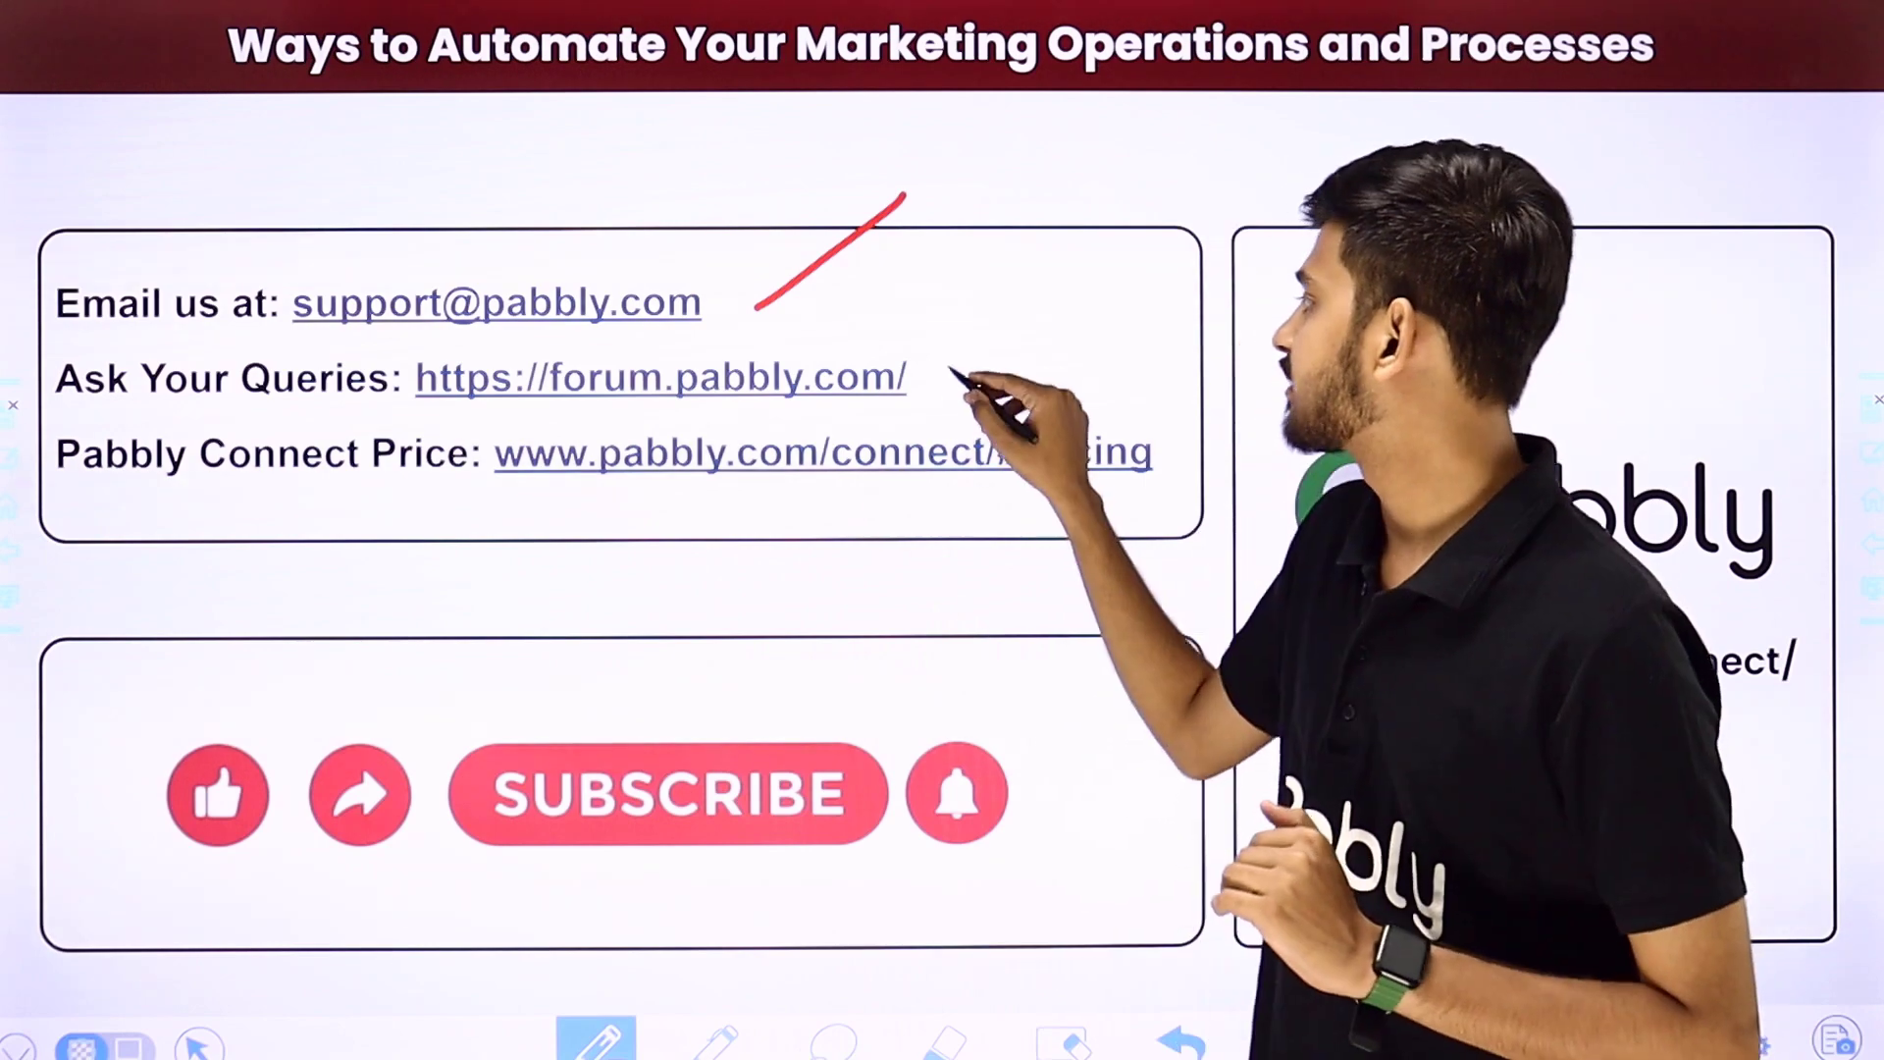
pyautogui.moveTo(934, 380); pyautogui.dragTo(1063, 287)
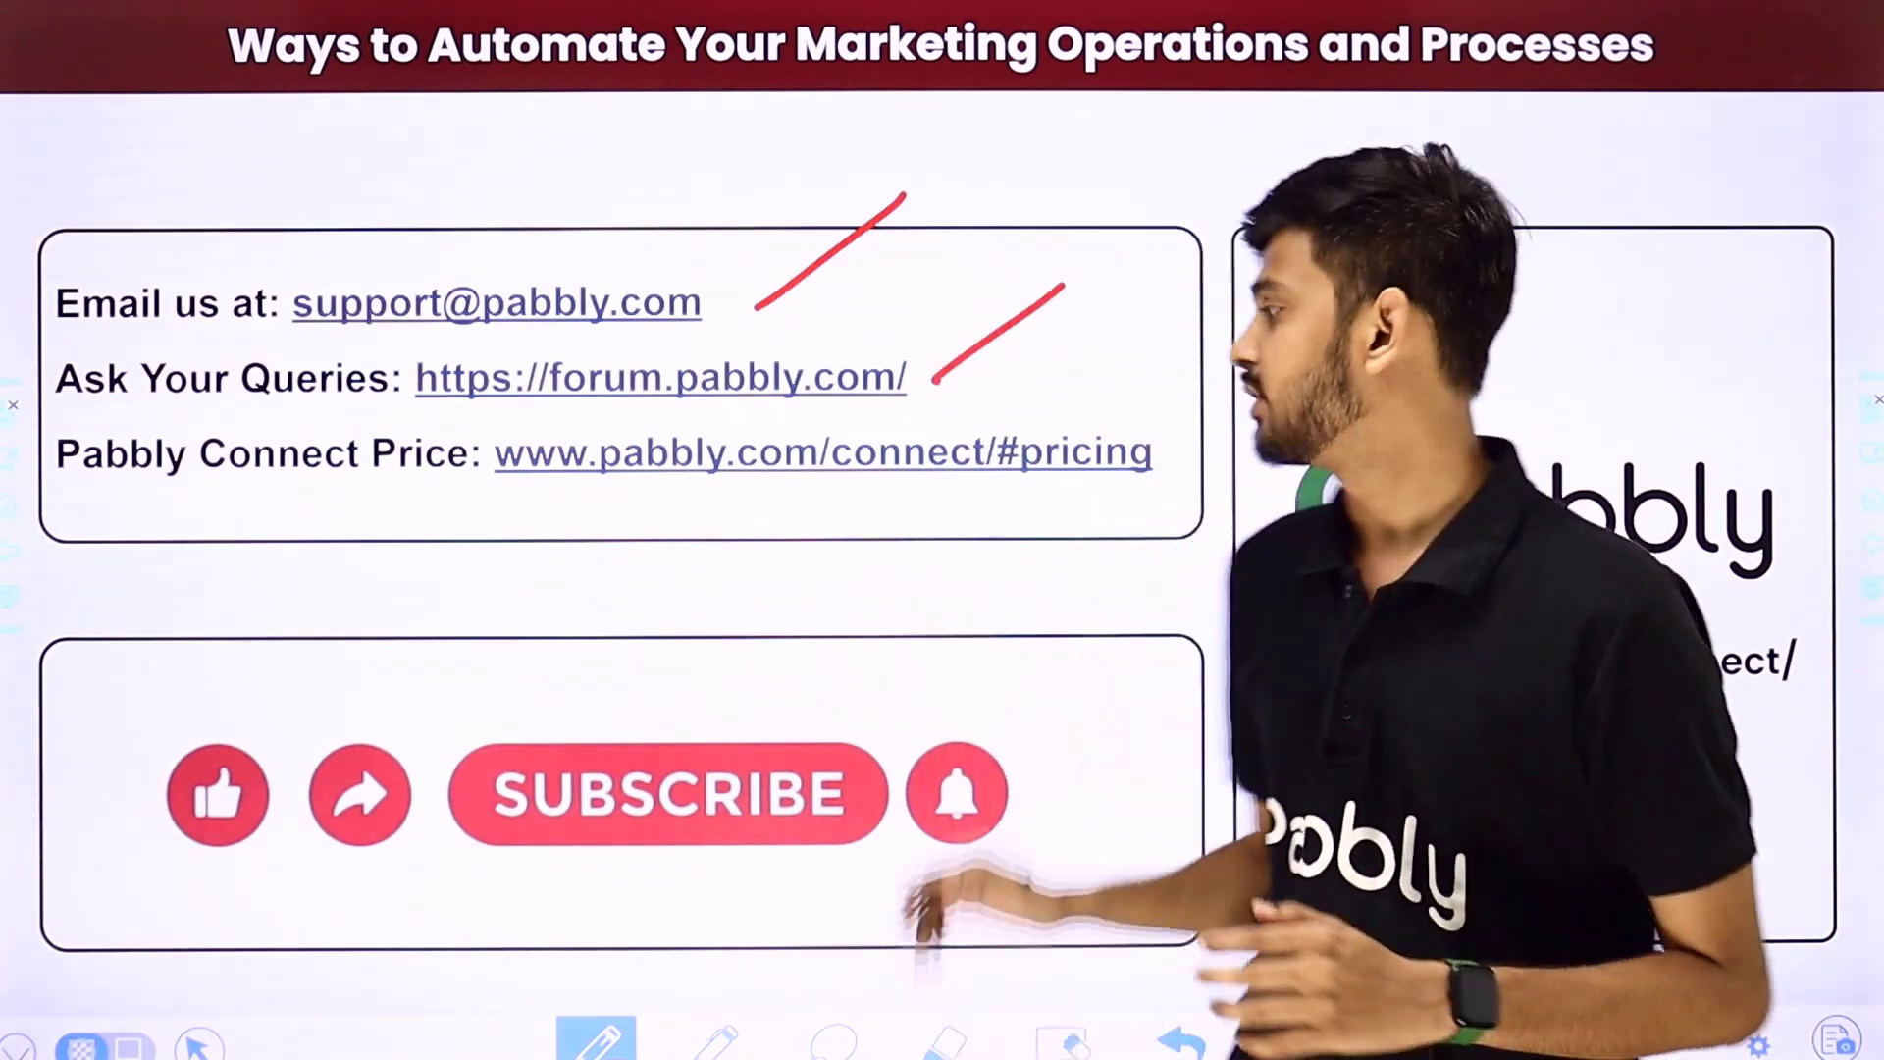
pyautogui.moveTo(1136, 495); pyautogui.dragTo(1281, 389)
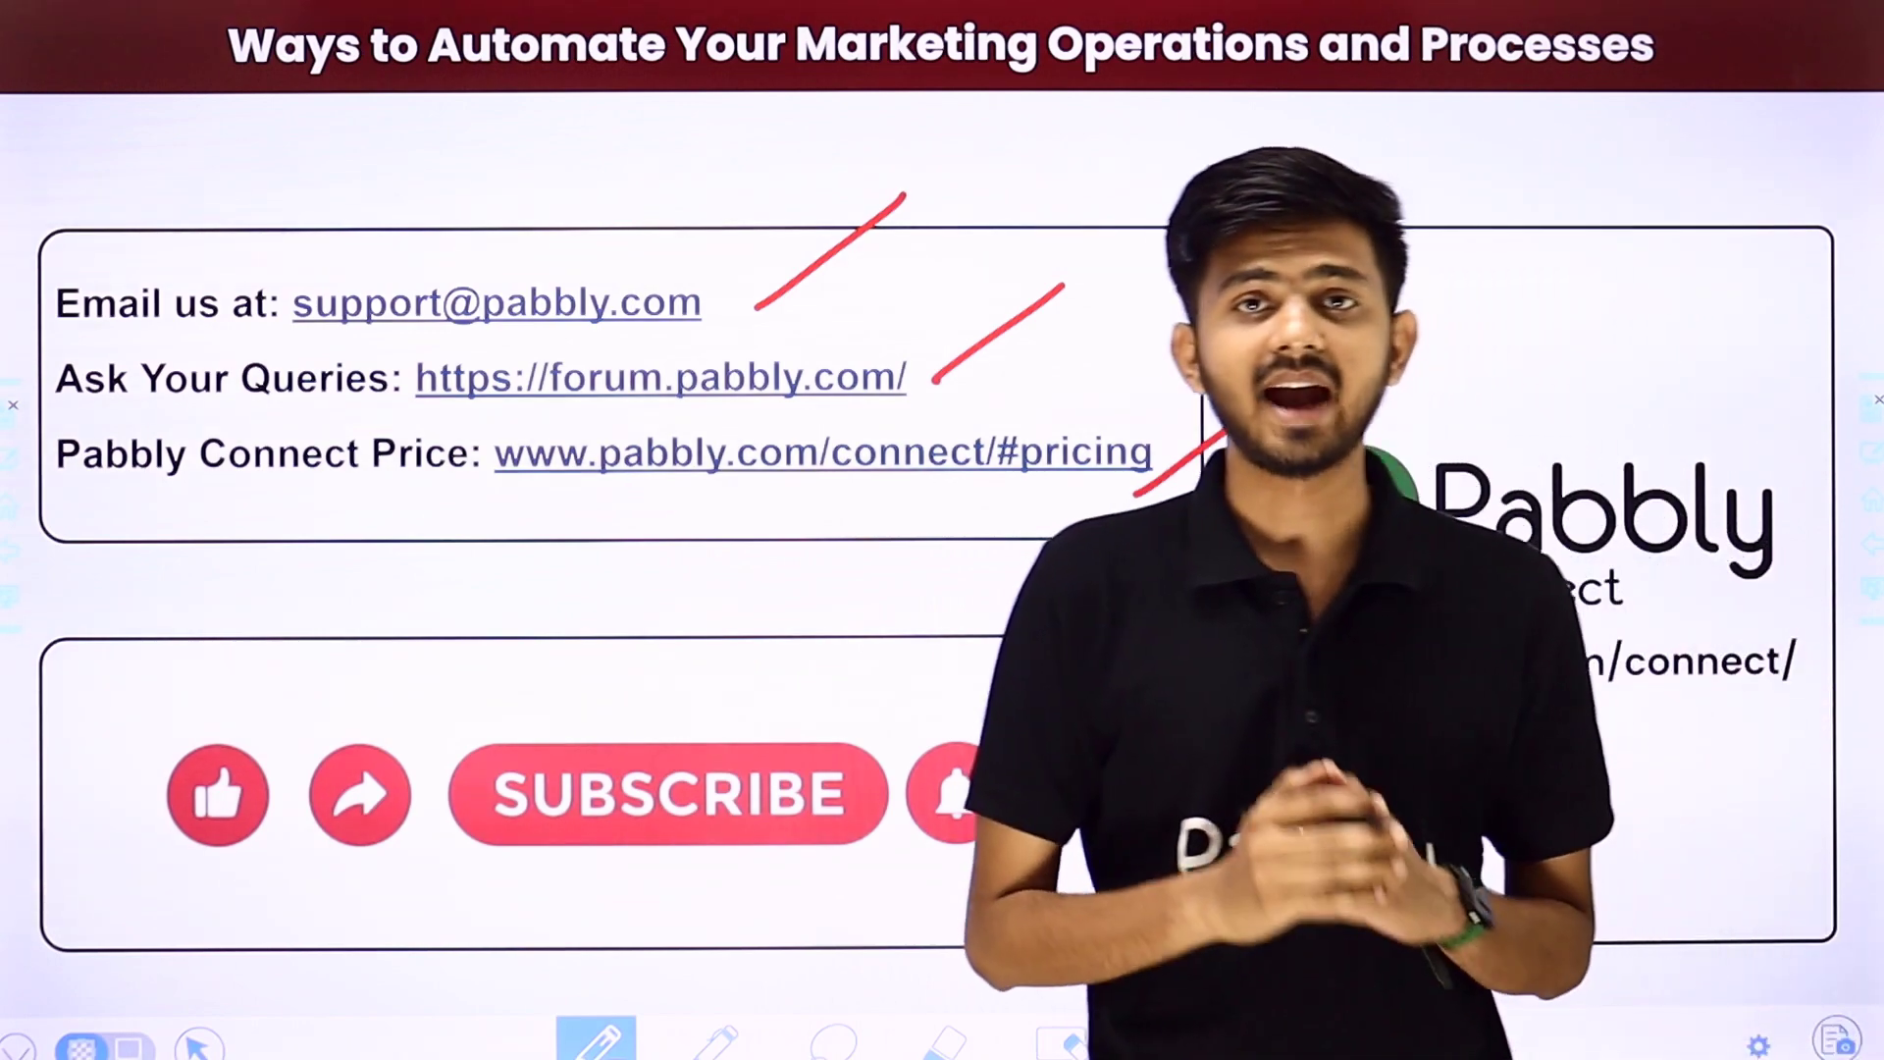